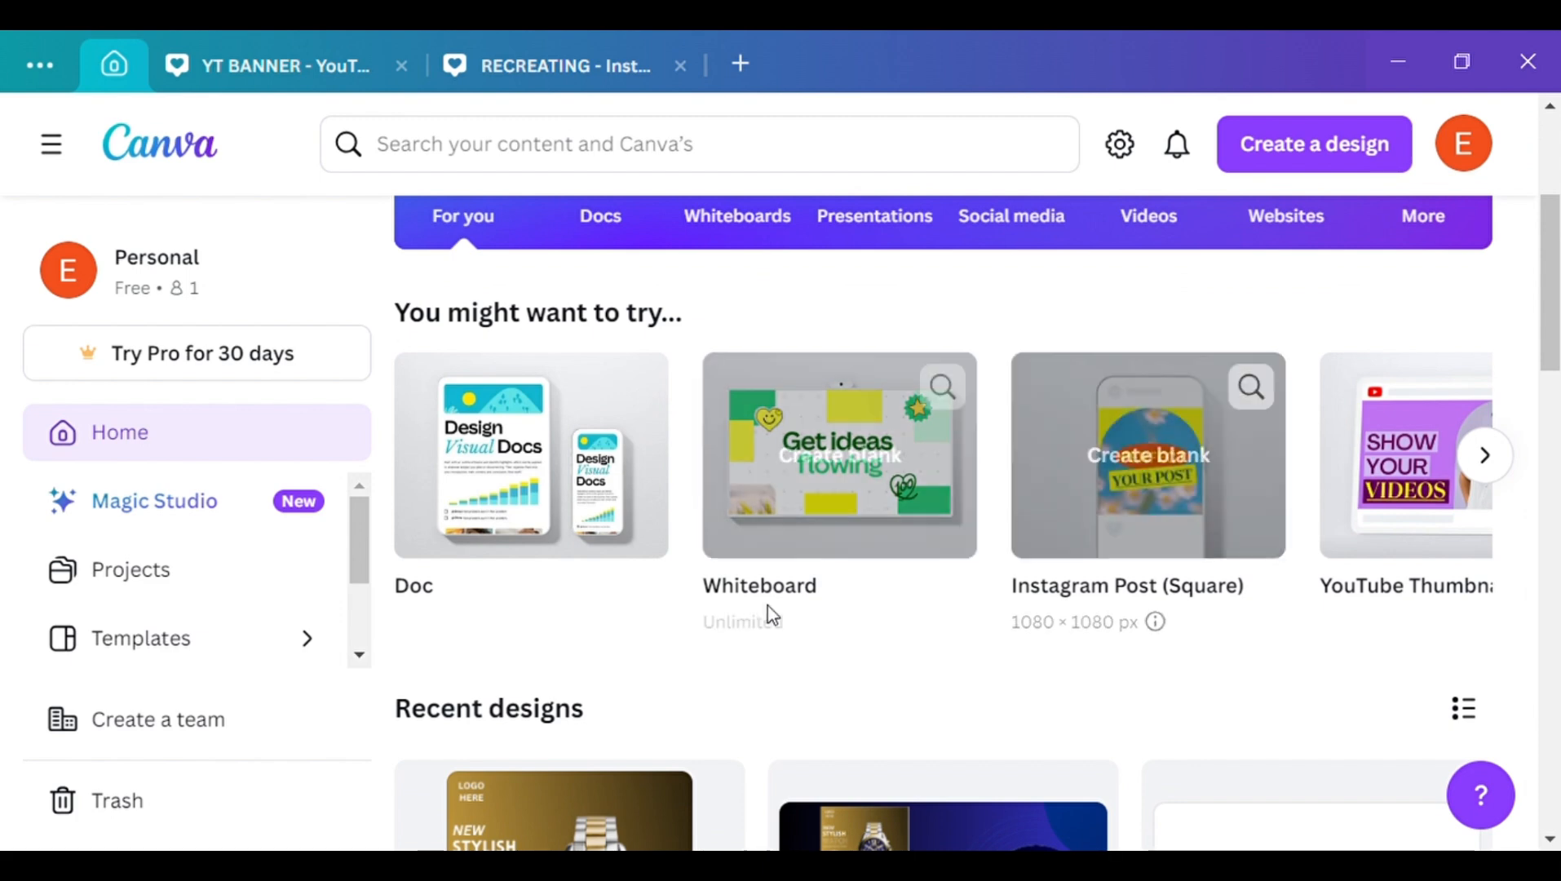
# - Open the RECREATING Instagram post design
pyautogui.click(638, 828)
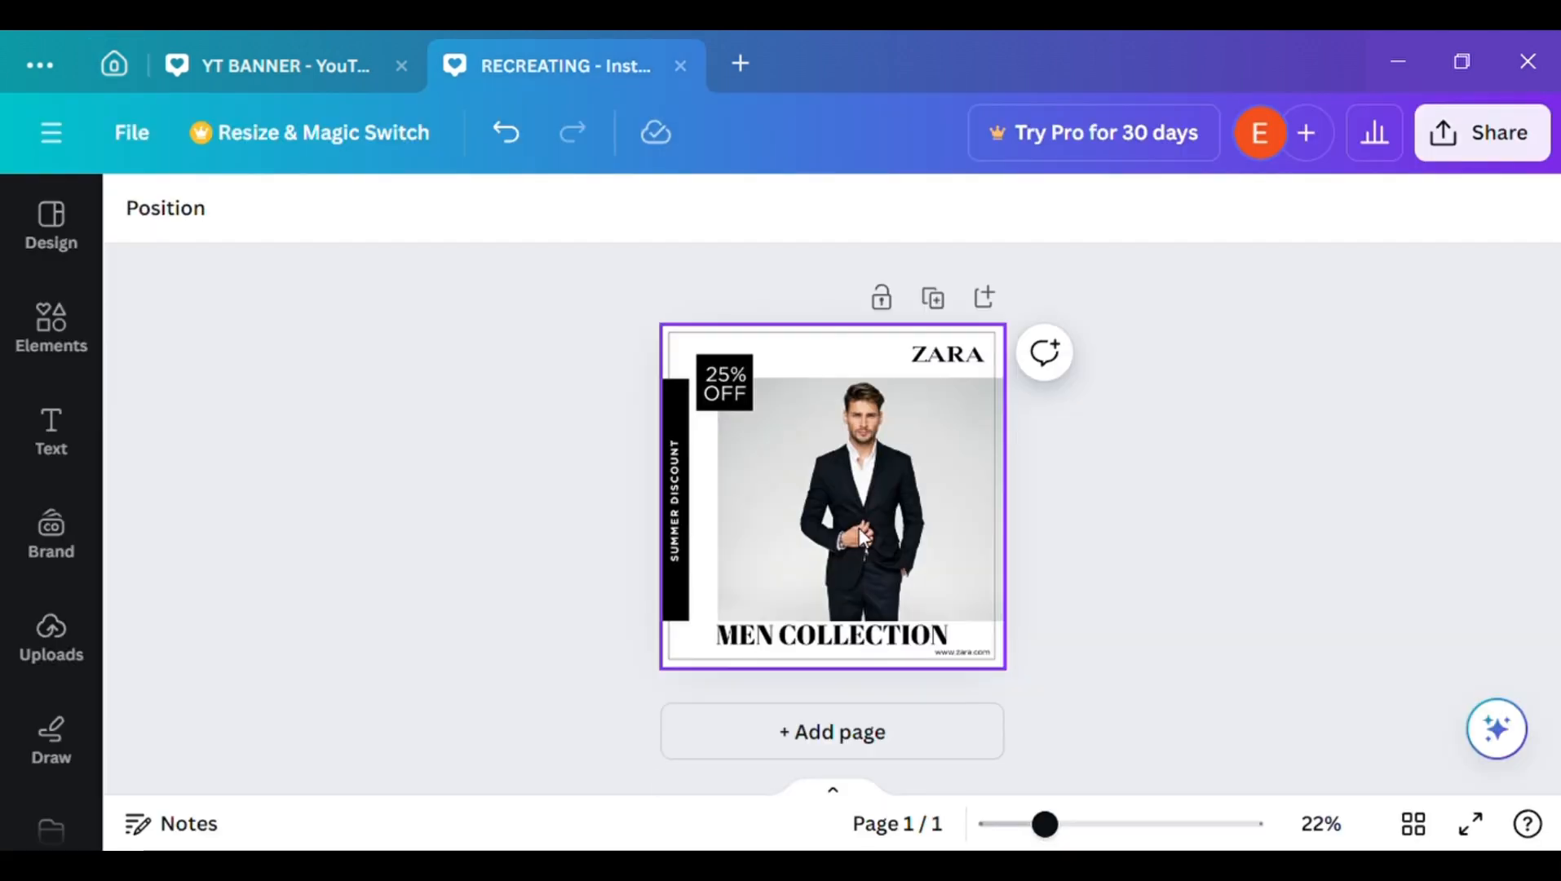
# - Add a heading reading RECREATING over the photo on the first page
pyautogui.click(52, 456)
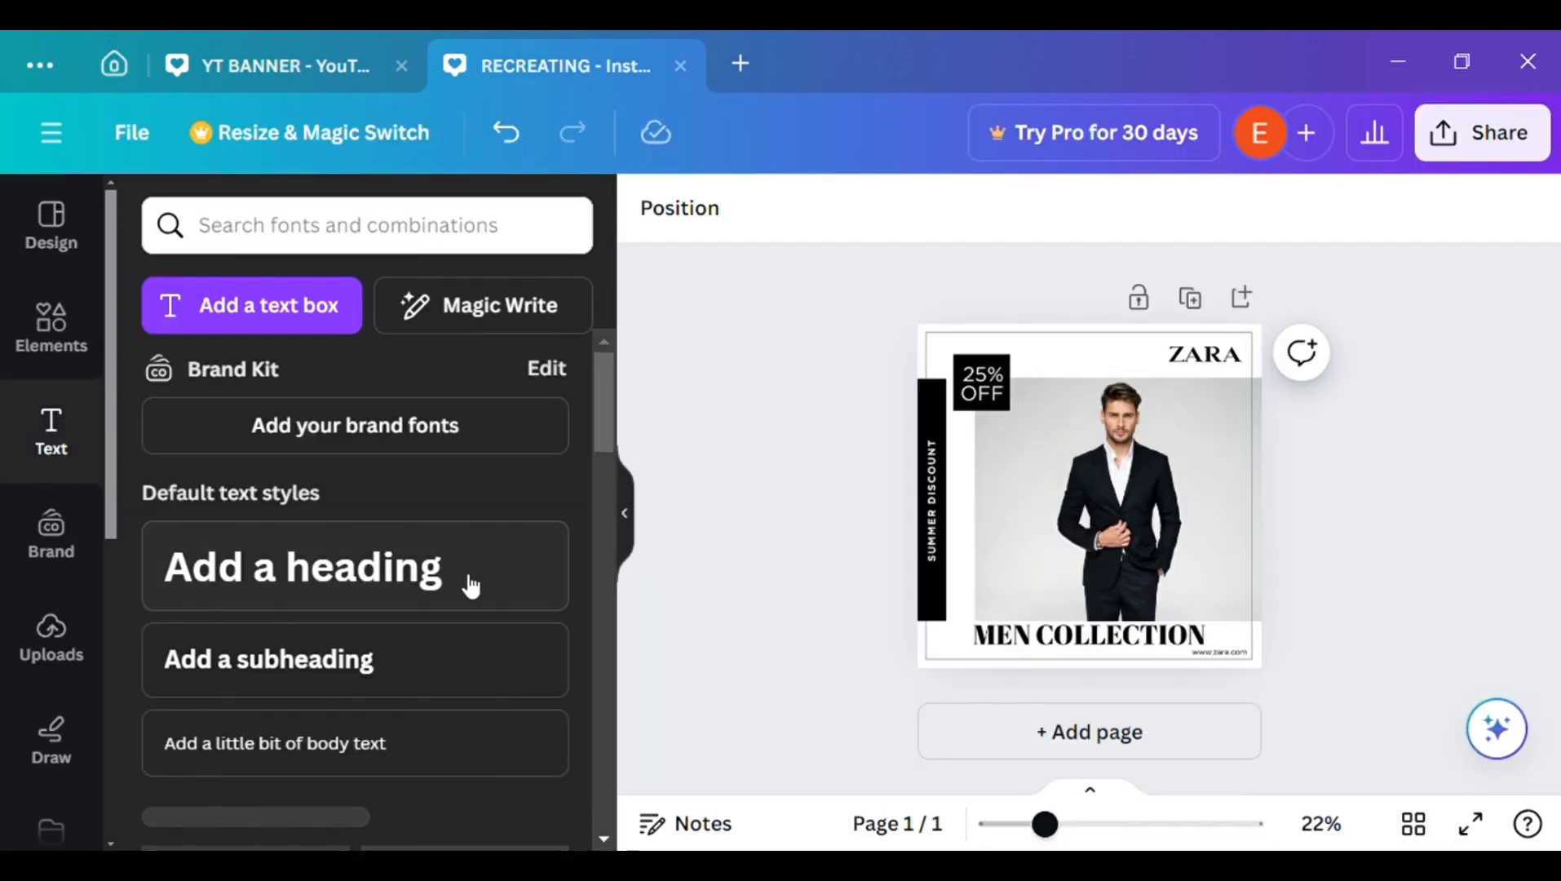
pyautogui.click(473, 585)
pyautogui.write('RE')
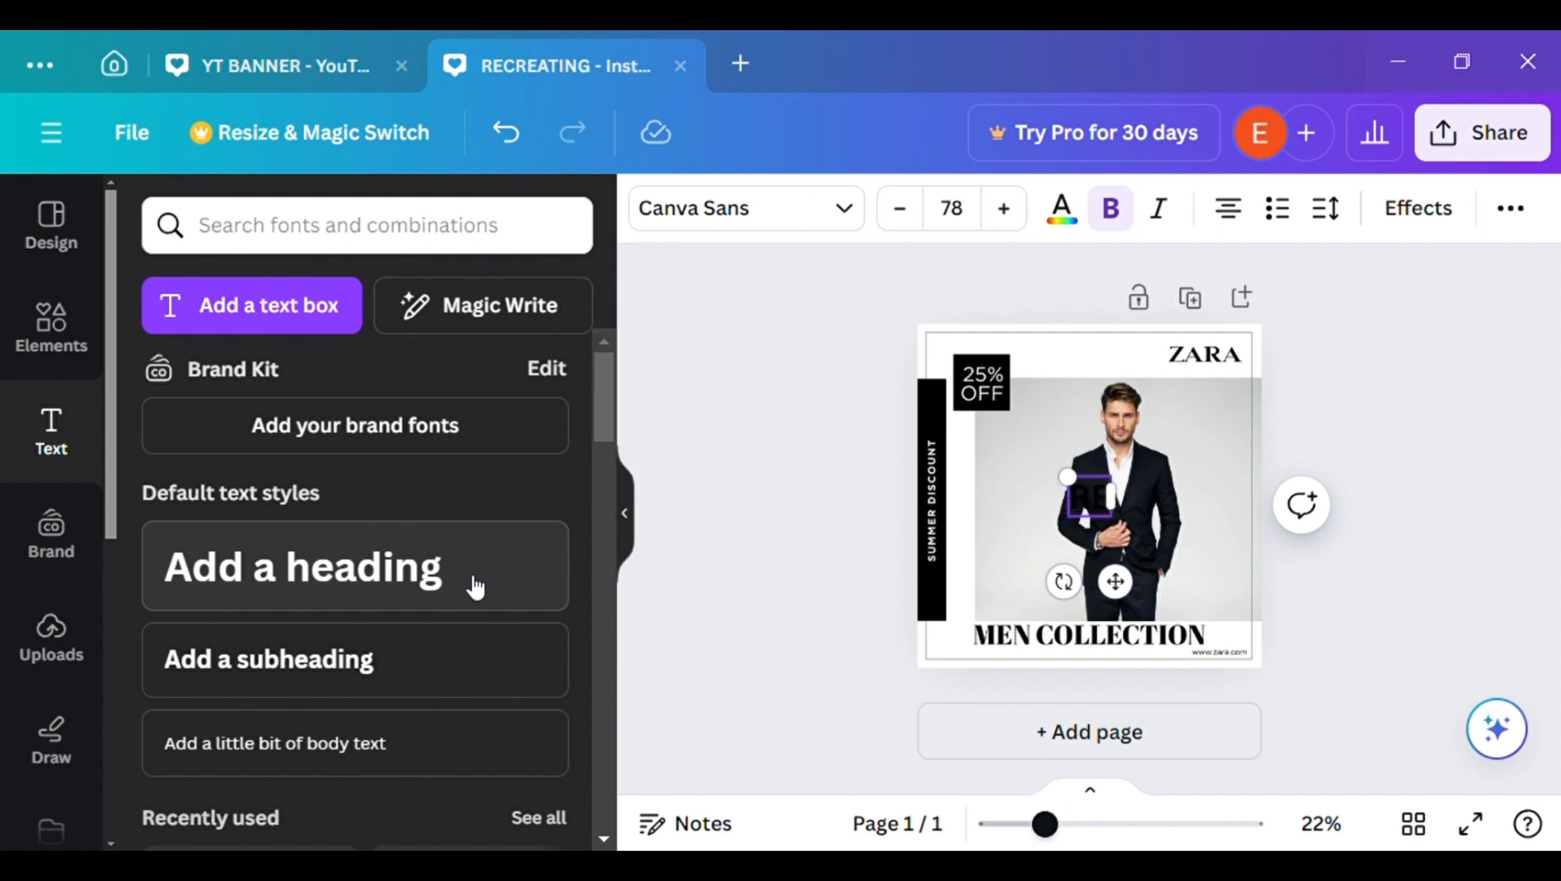
pyautogui.write('CREATING')
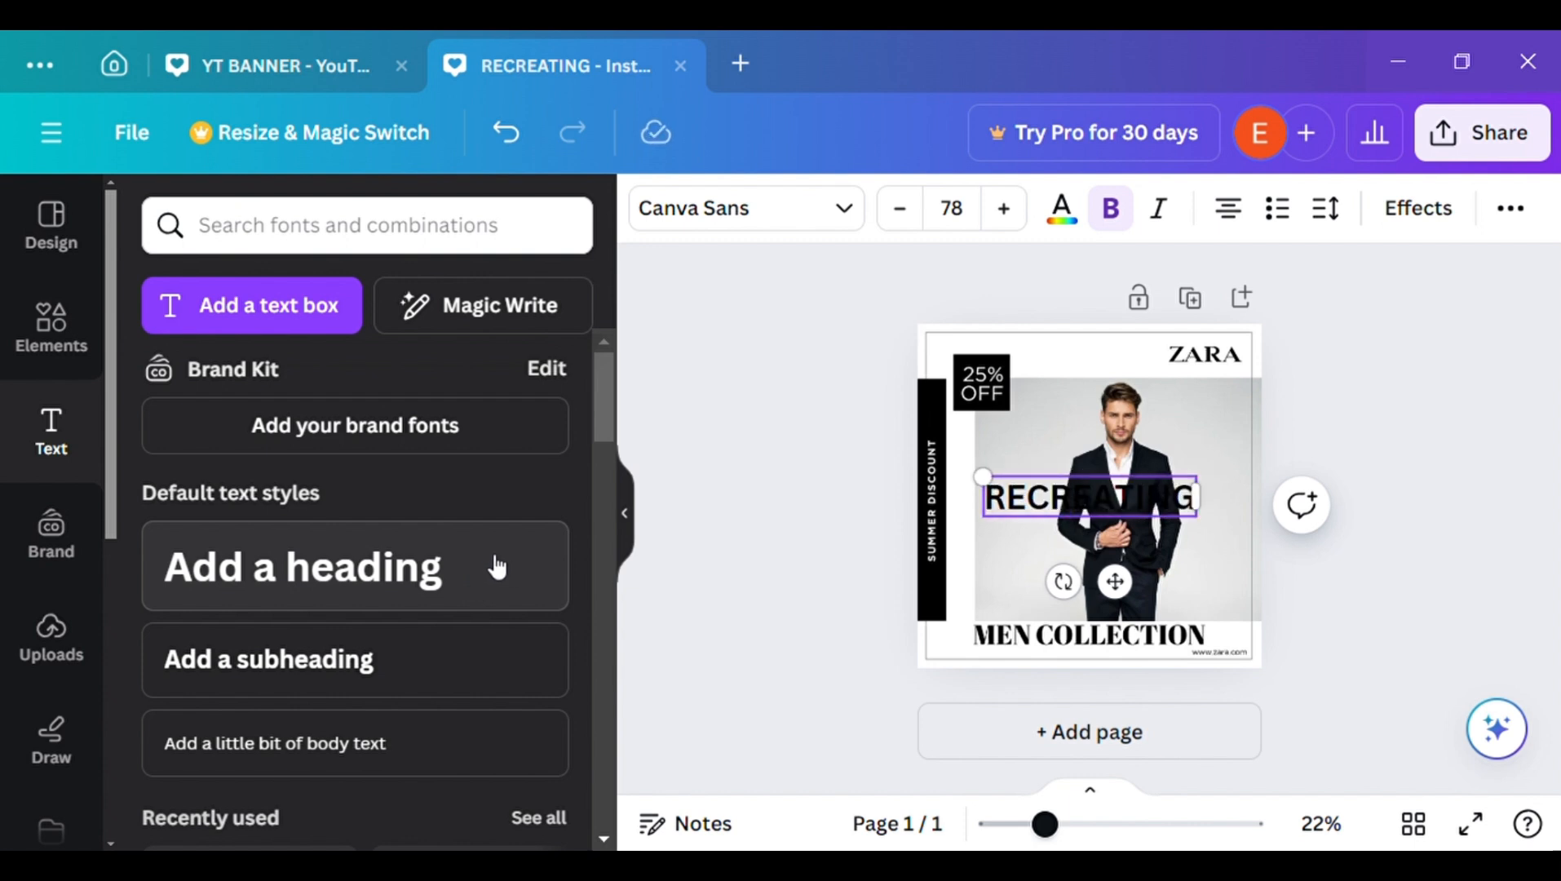
pyautogui.click(624, 512)
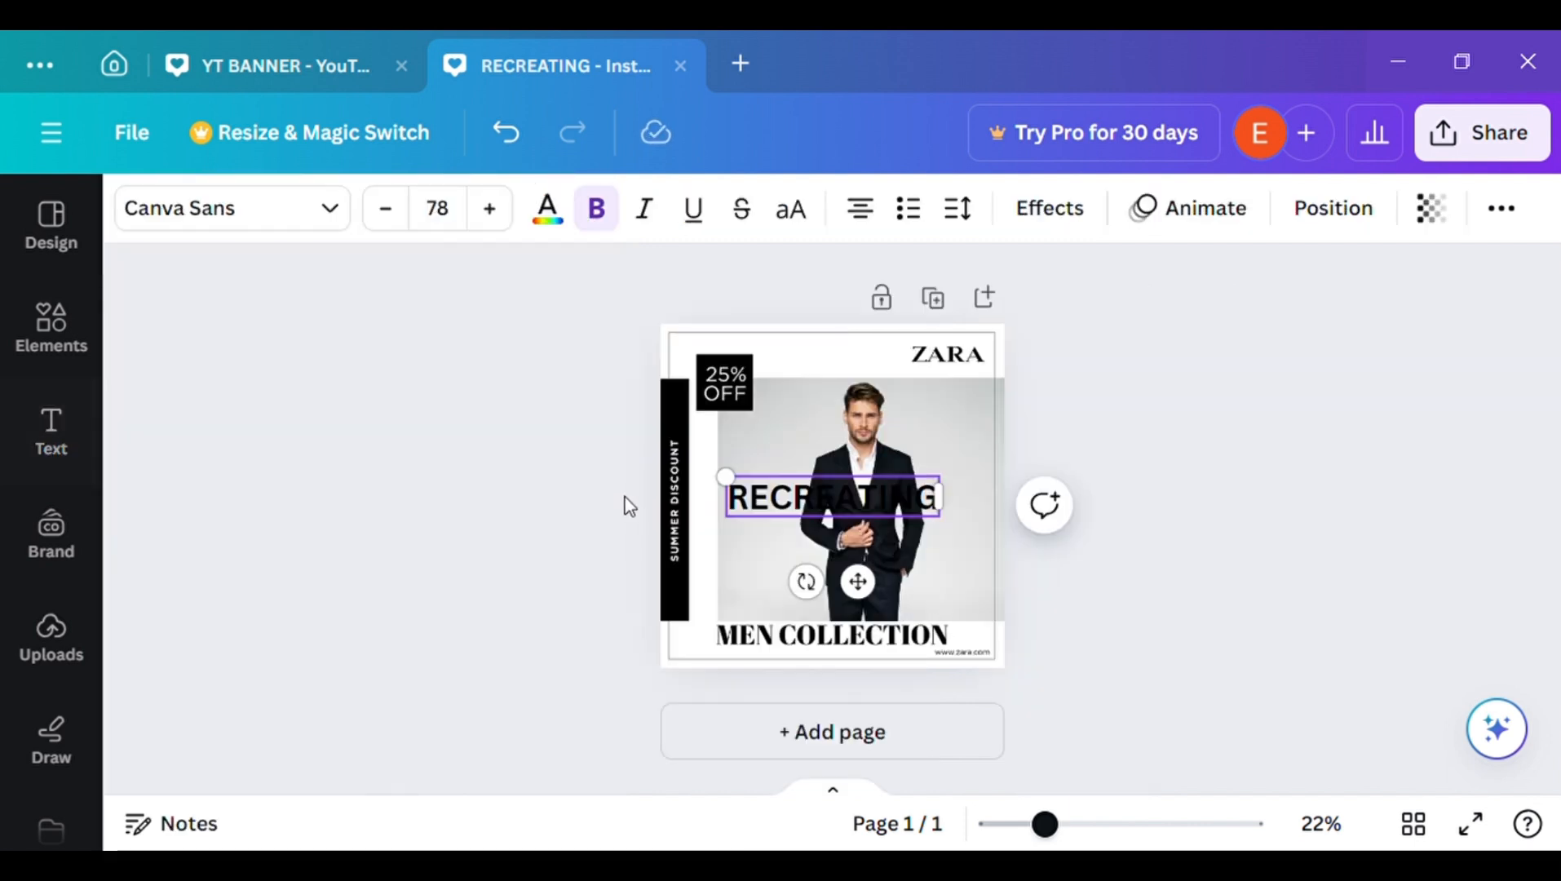
# - Delete the RECREATING heading text from the page
pyautogui.click(845, 535)
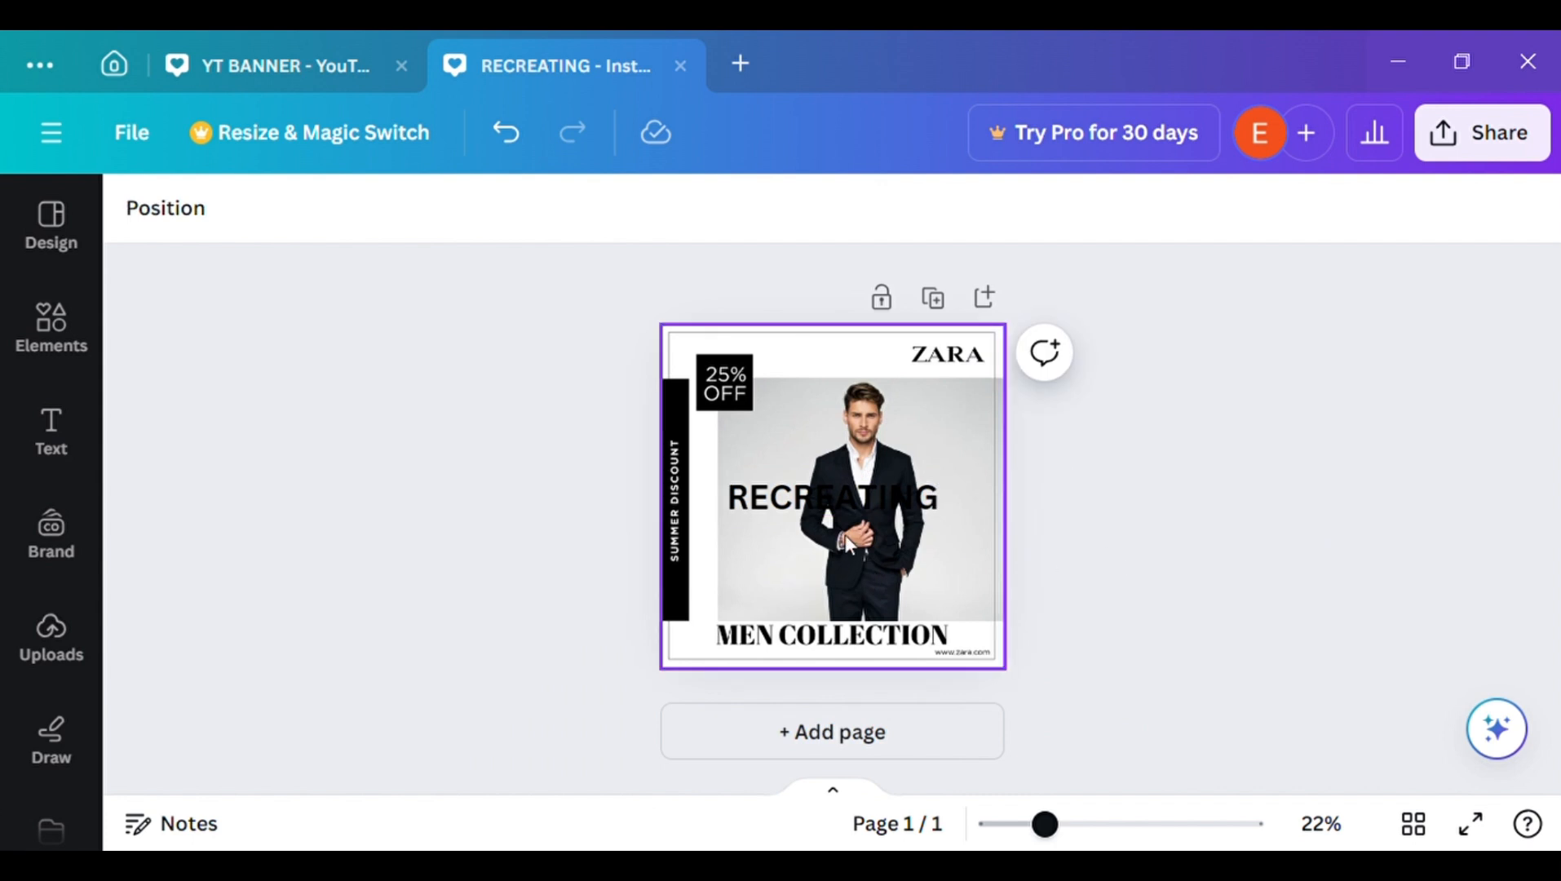
pyautogui.click(853, 502)
pyautogui.click(852, 501)
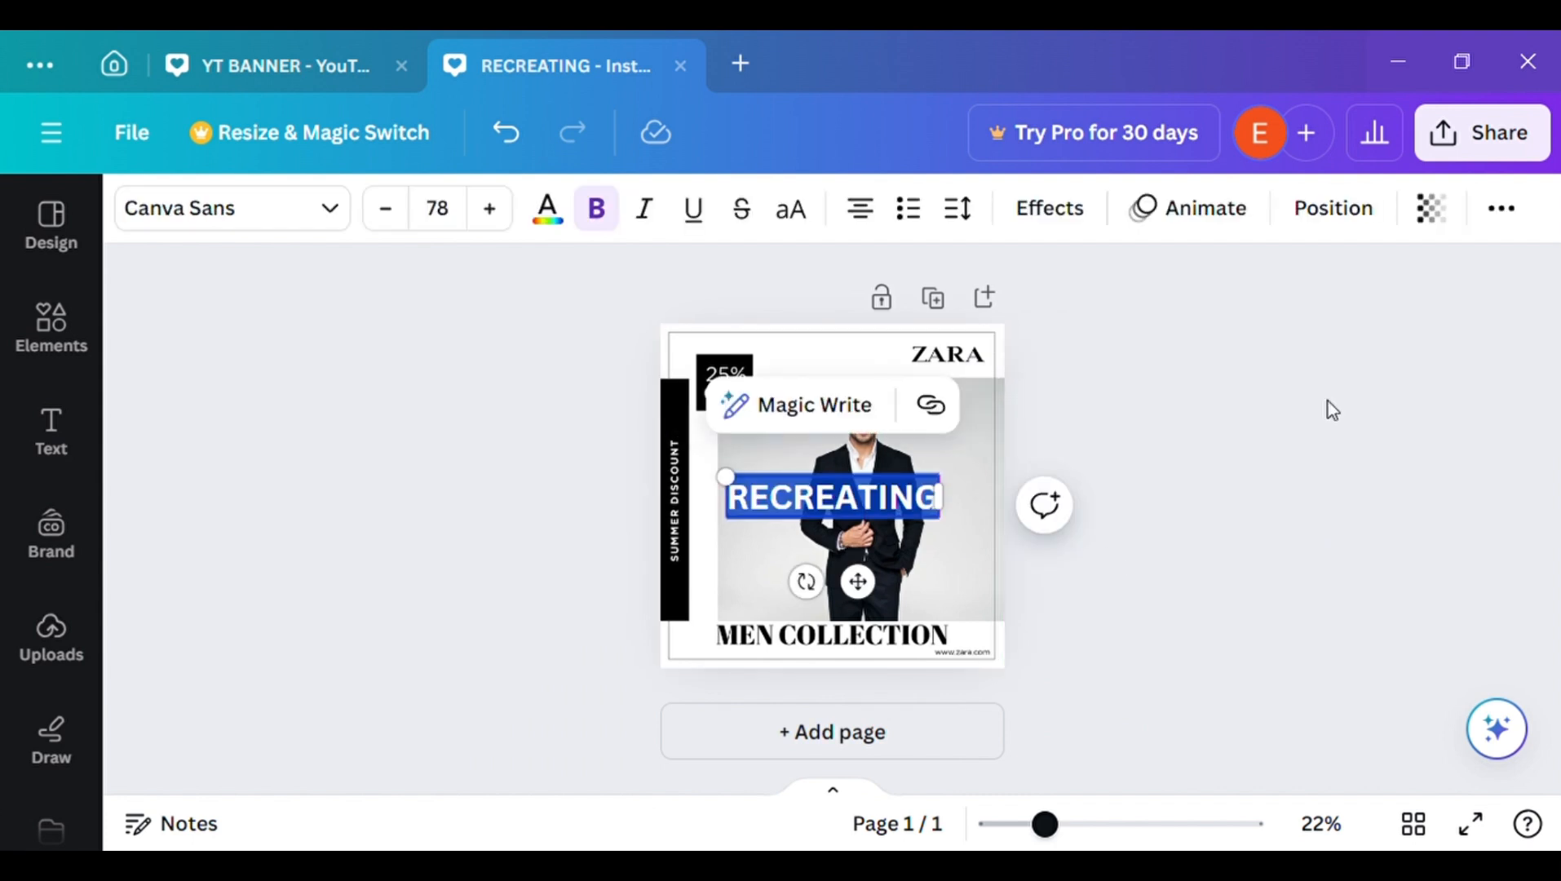
pyautogui.press('BackSpace')
pyautogui.click(1066, 695)
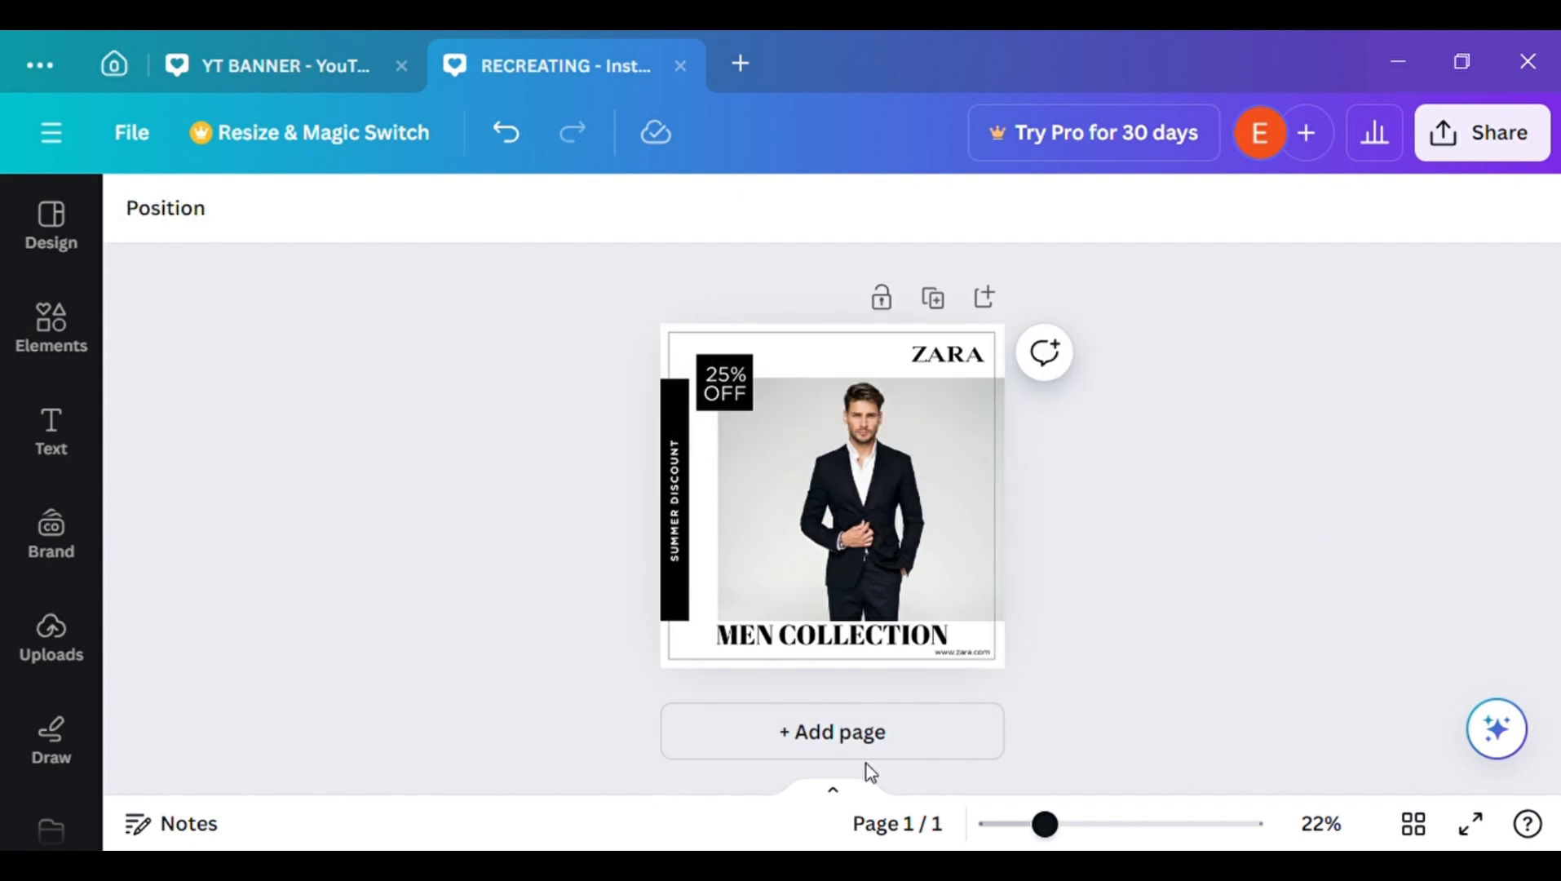
# - Add a blank second page below the ZARA reference design
pyautogui.click(984, 718)
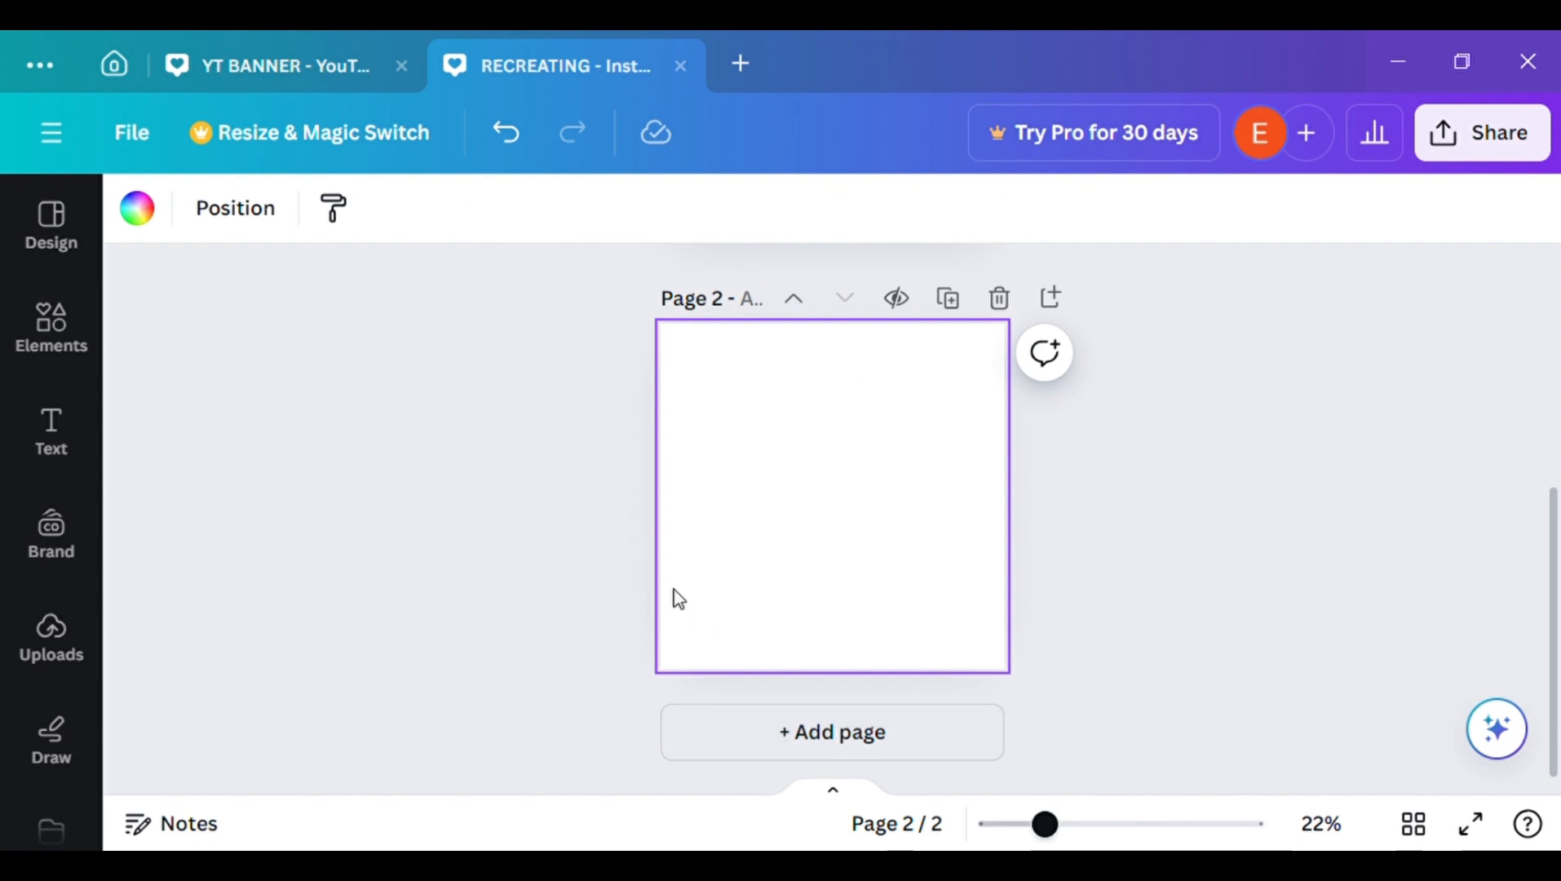
pyautogui.click(1554, 365)
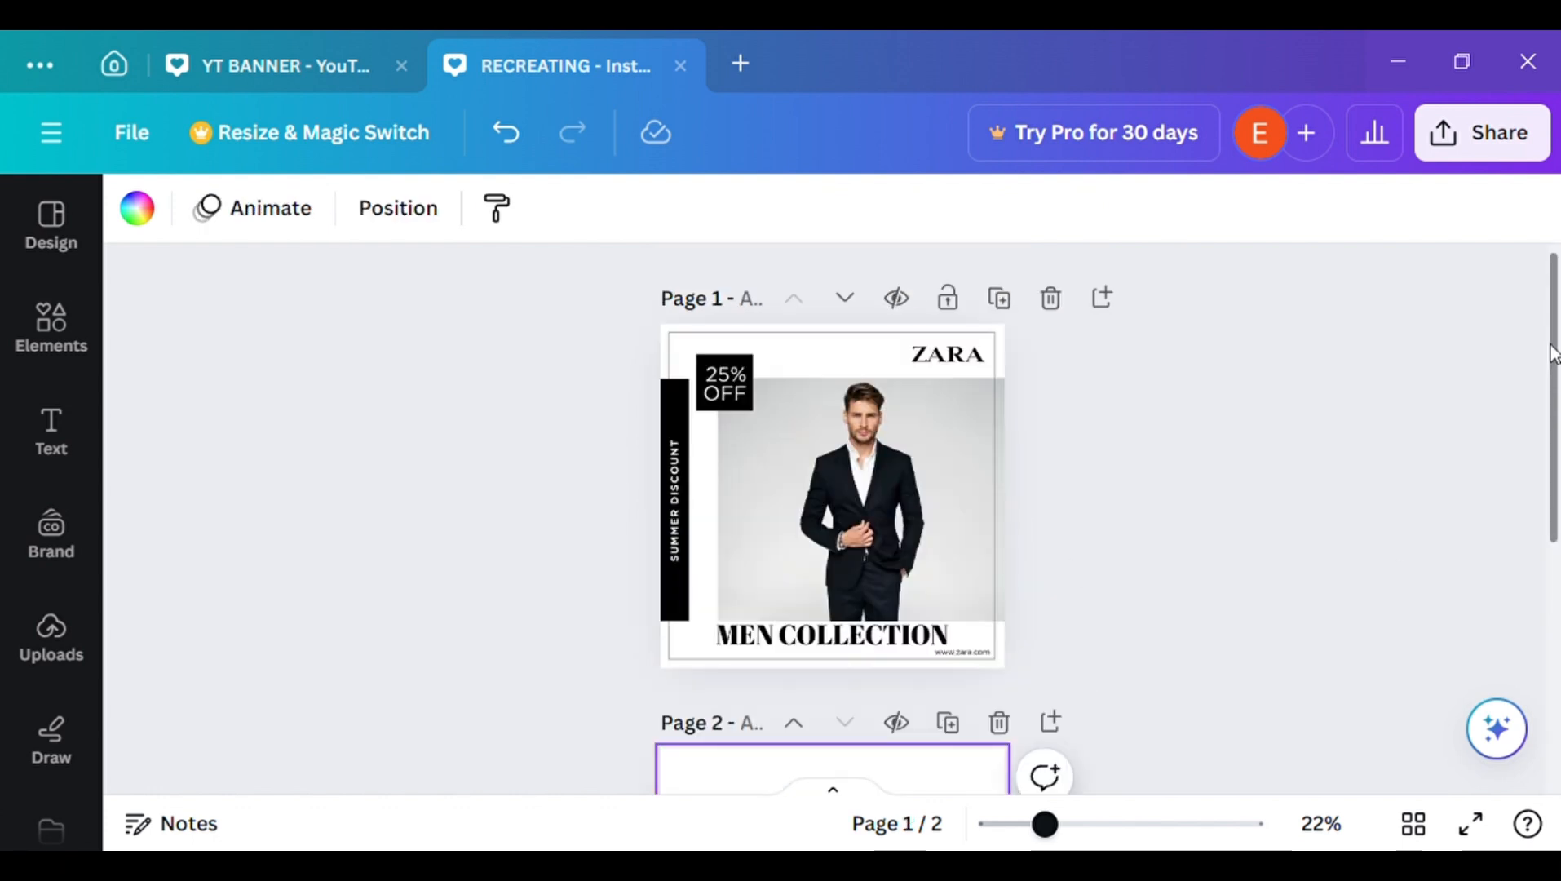
pyautogui.moveTo(1556, 403)
pyautogui.mouseDown()
pyautogui.moveTo(1556, 464)
pyautogui.moveTo(1556, 415)
pyautogui.mouseUp()
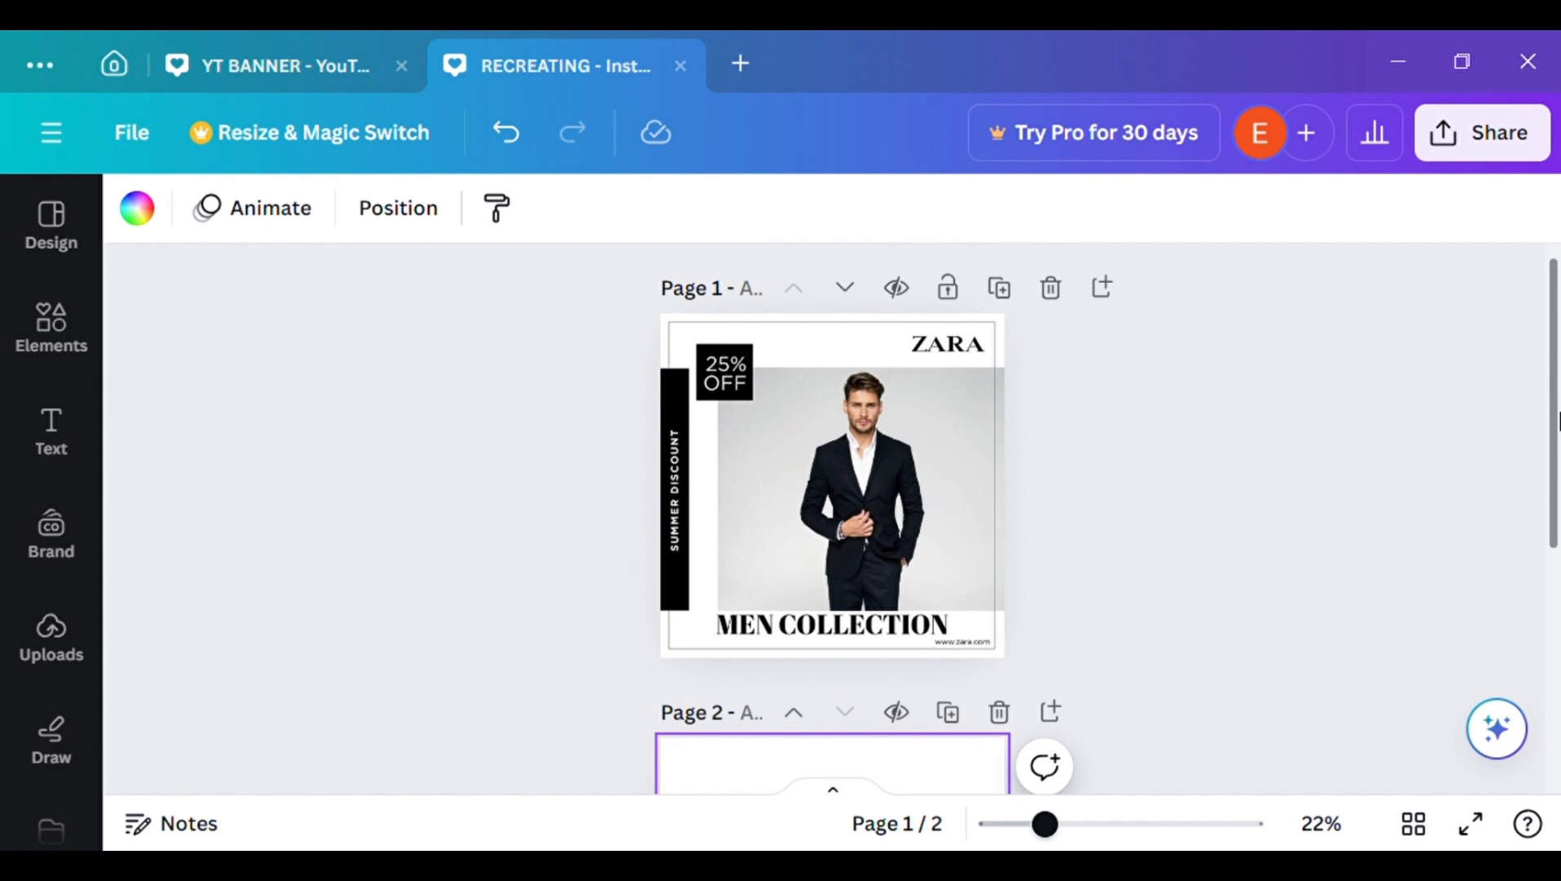
pyautogui.moveTo(1556, 422); pyautogui.dragTo(1557, 442)
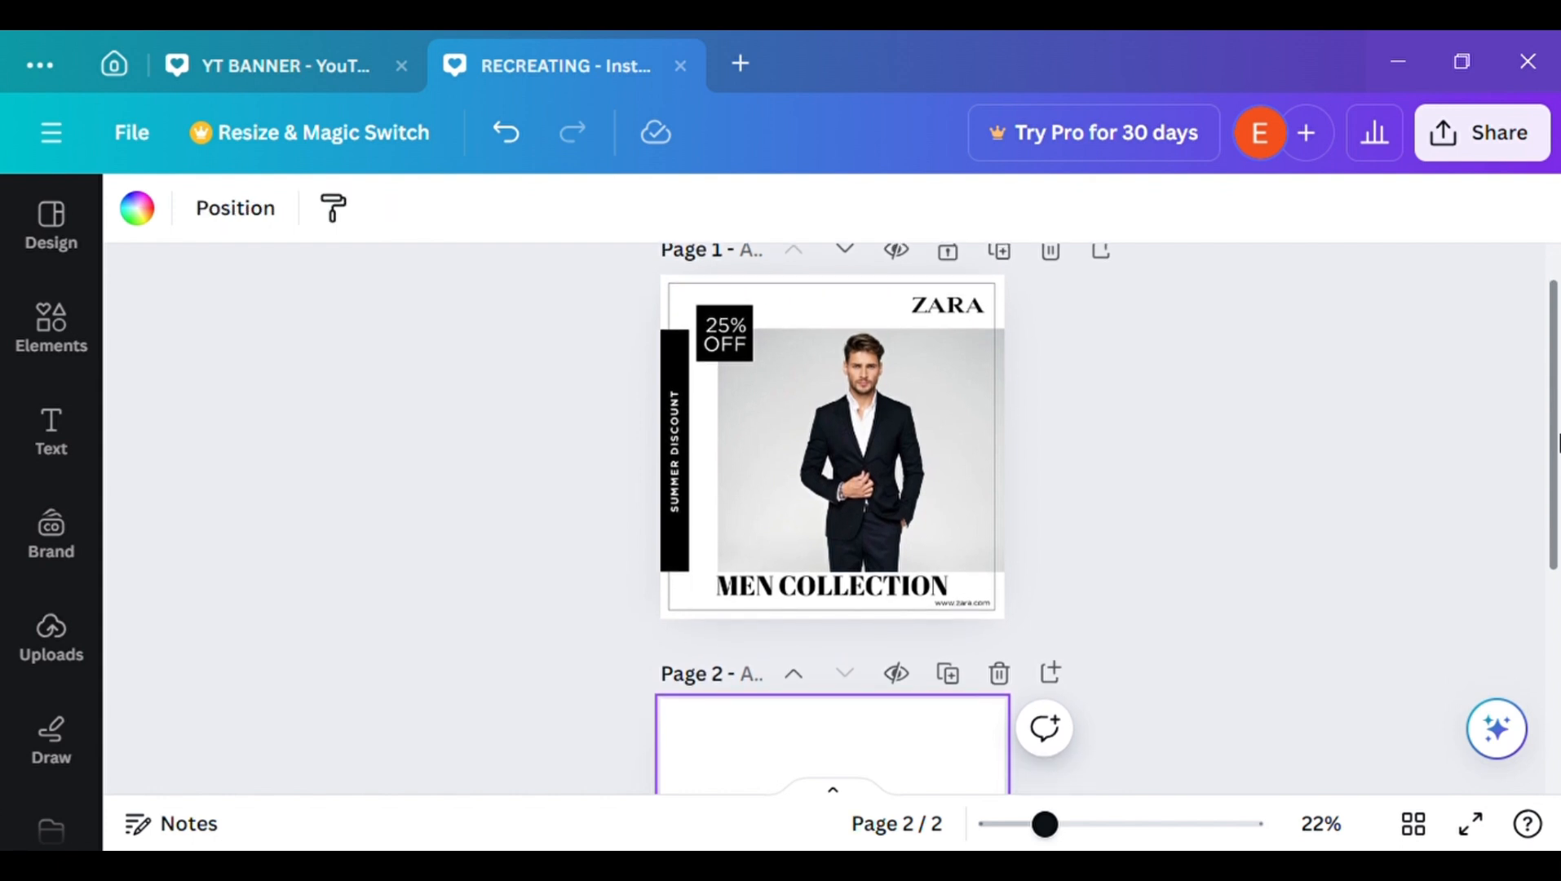
pyautogui.moveTo(1556, 443); pyautogui.dragTo(1556, 651)
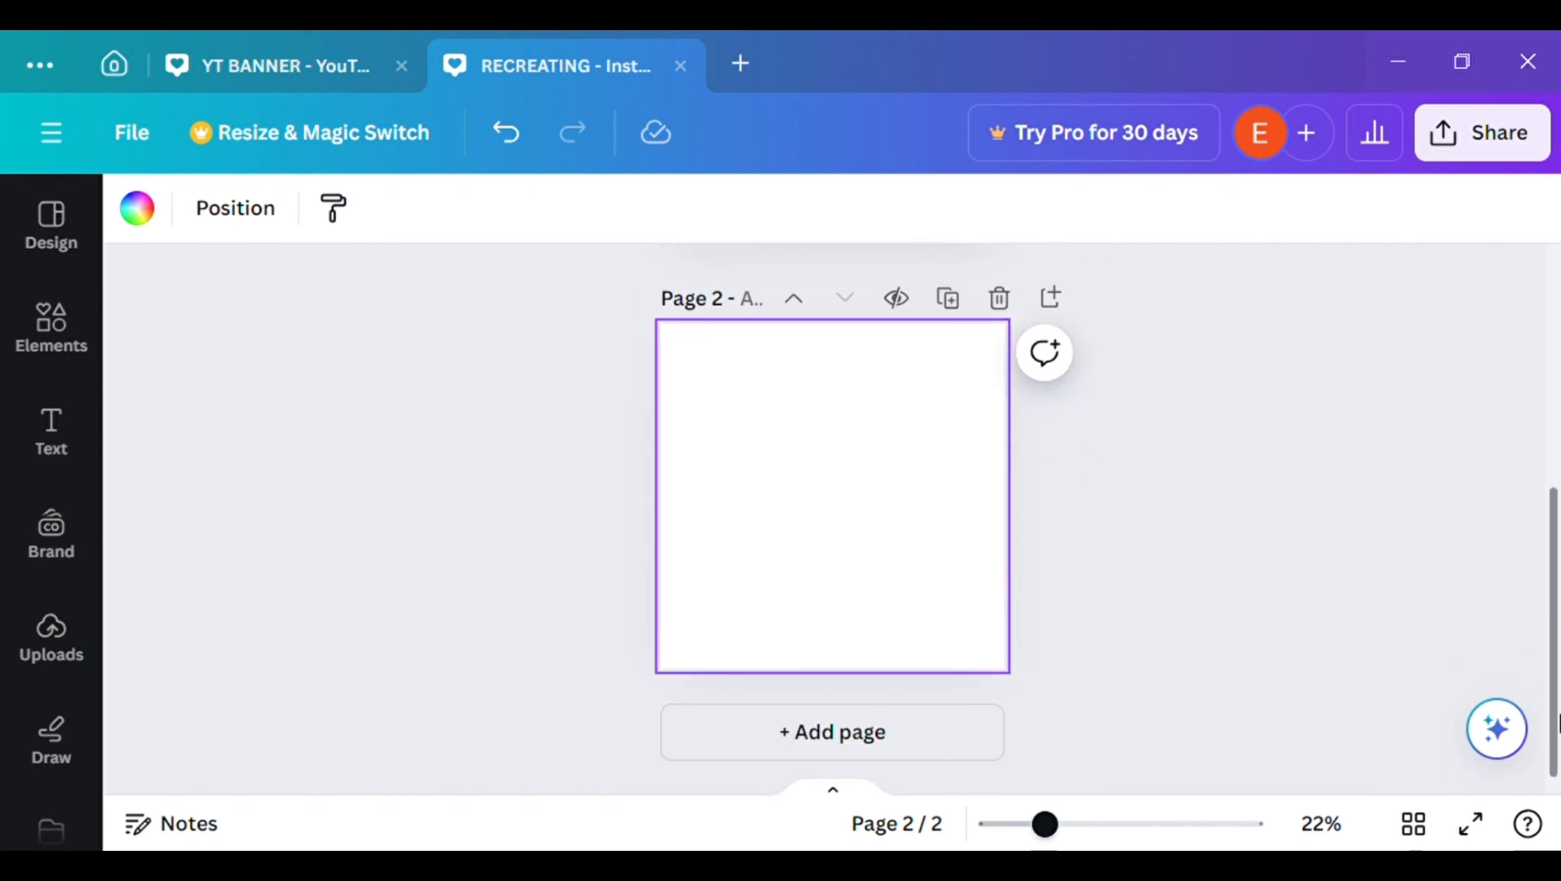
# - Place the uploaded photo of the man in the green kurta on page 2, enlarged and shifted to the page's right side
pyautogui.click(74, 636)
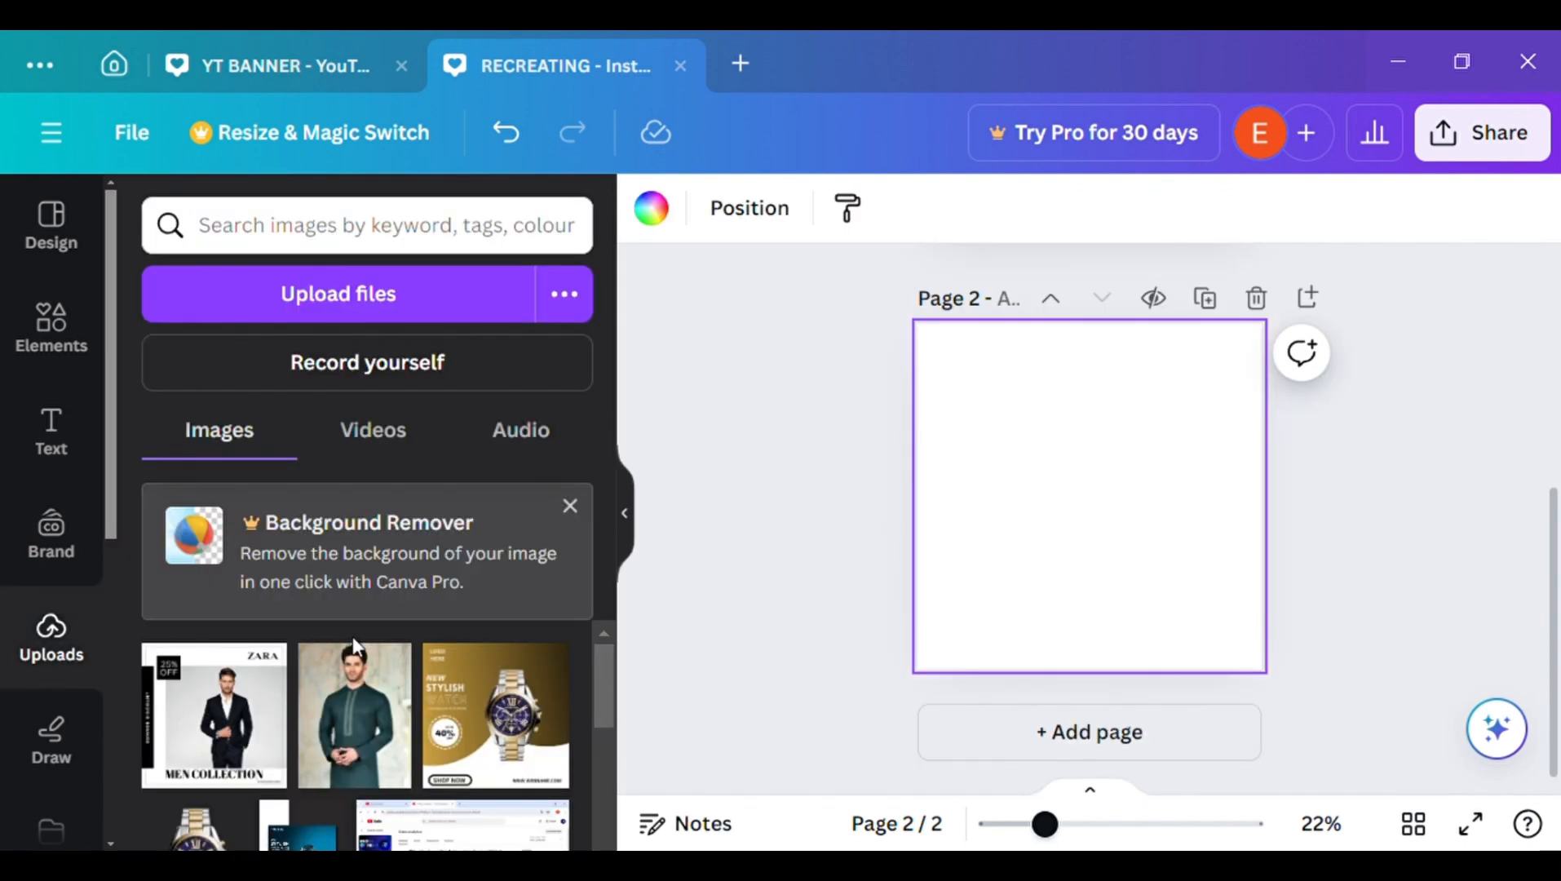
pyautogui.click(361, 725)
pyautogui.click(860, 510)
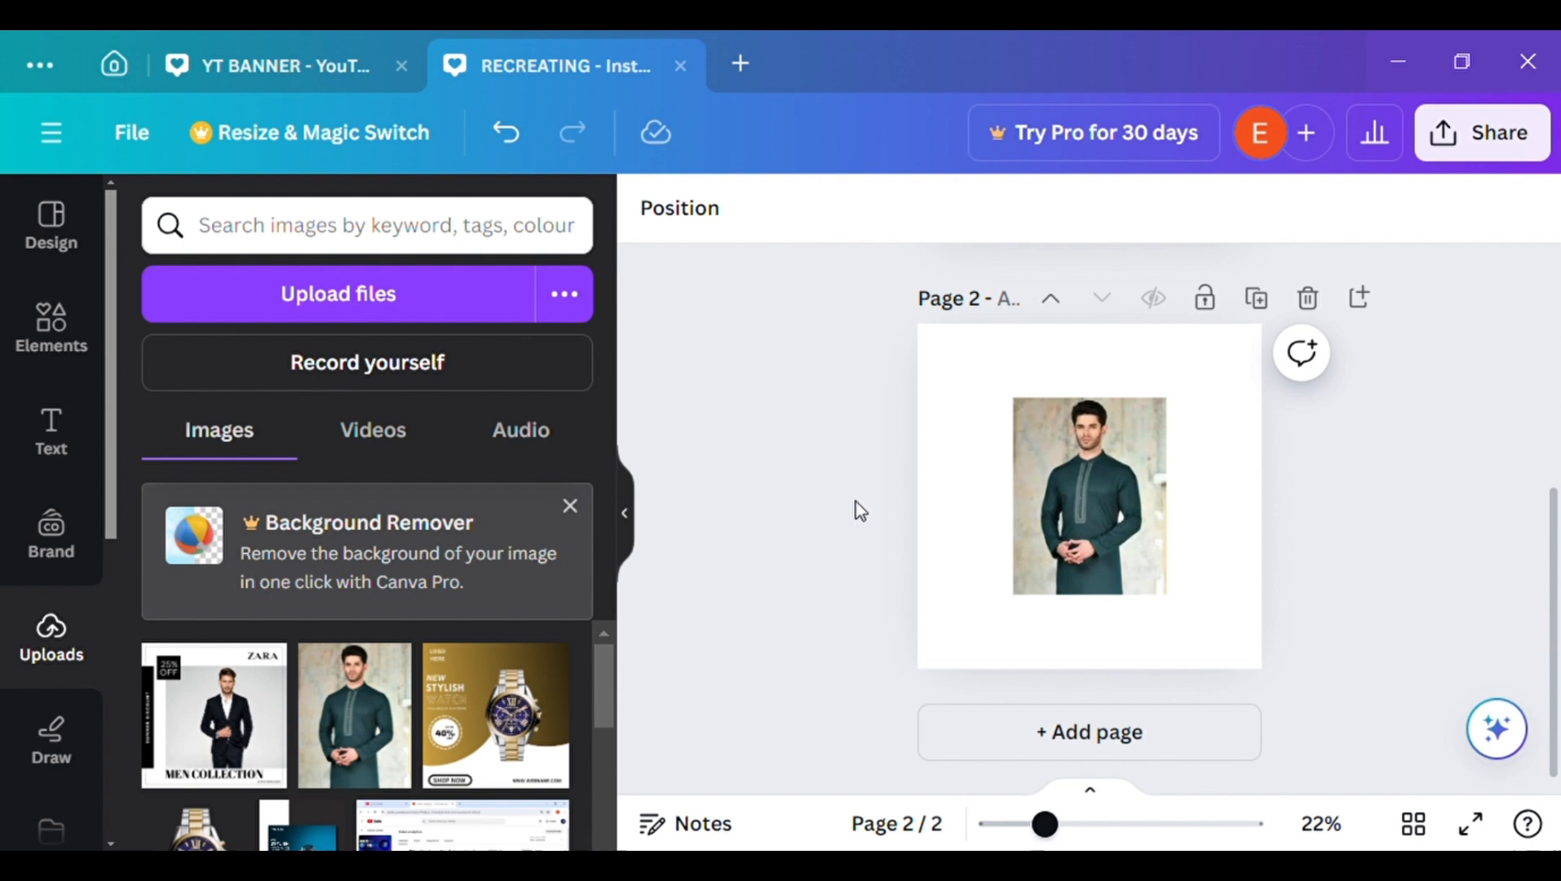
pyautogui.click(626, 555)
pyautogui.doubleClick(894, 577)
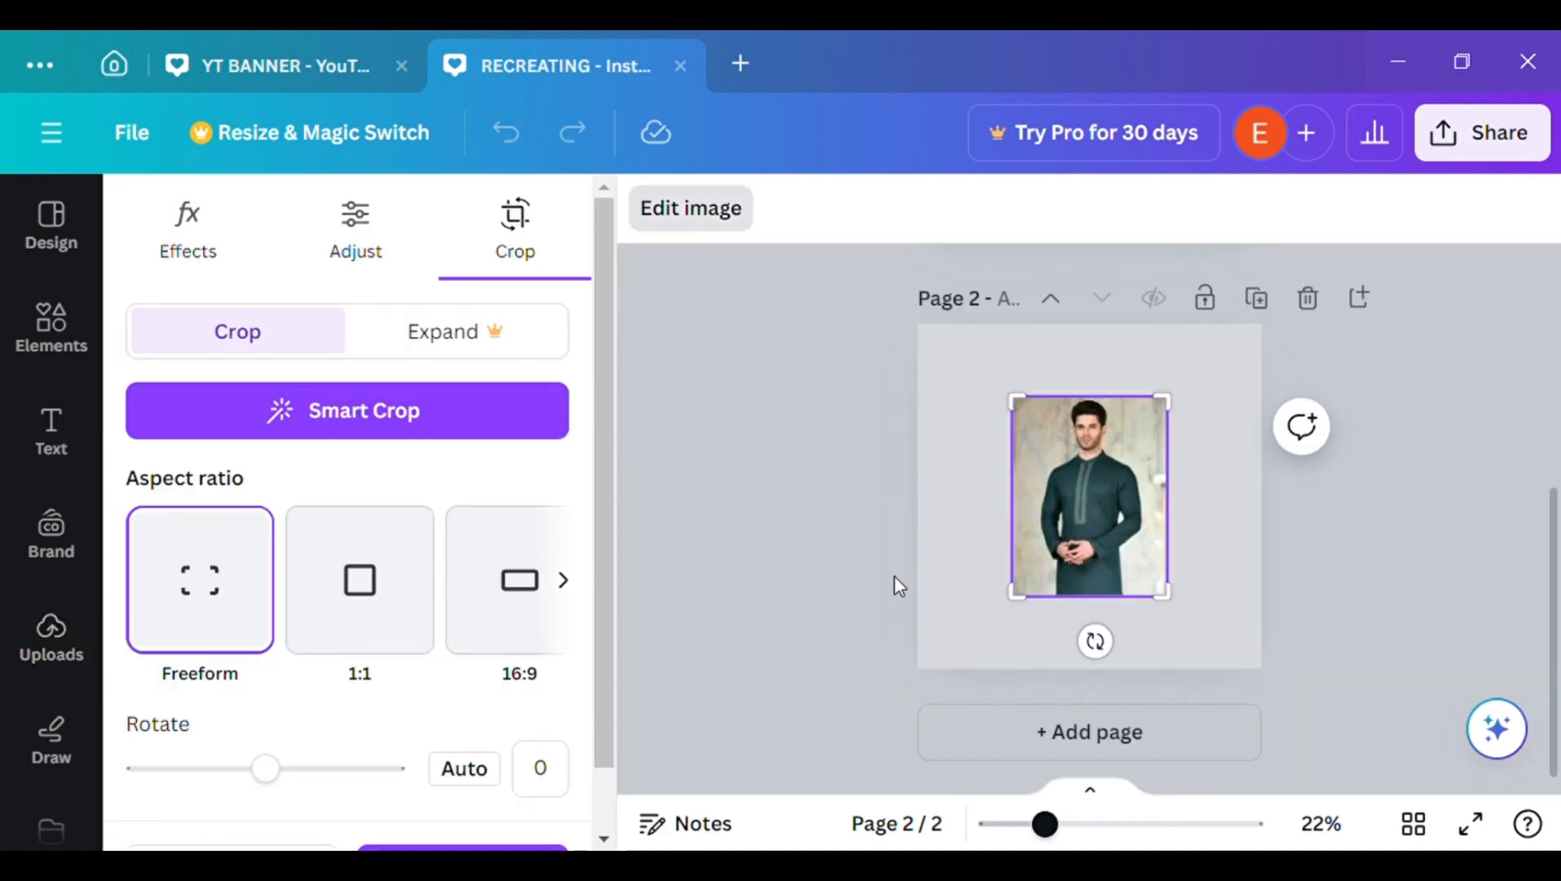
pyautogui.click(894, 579)
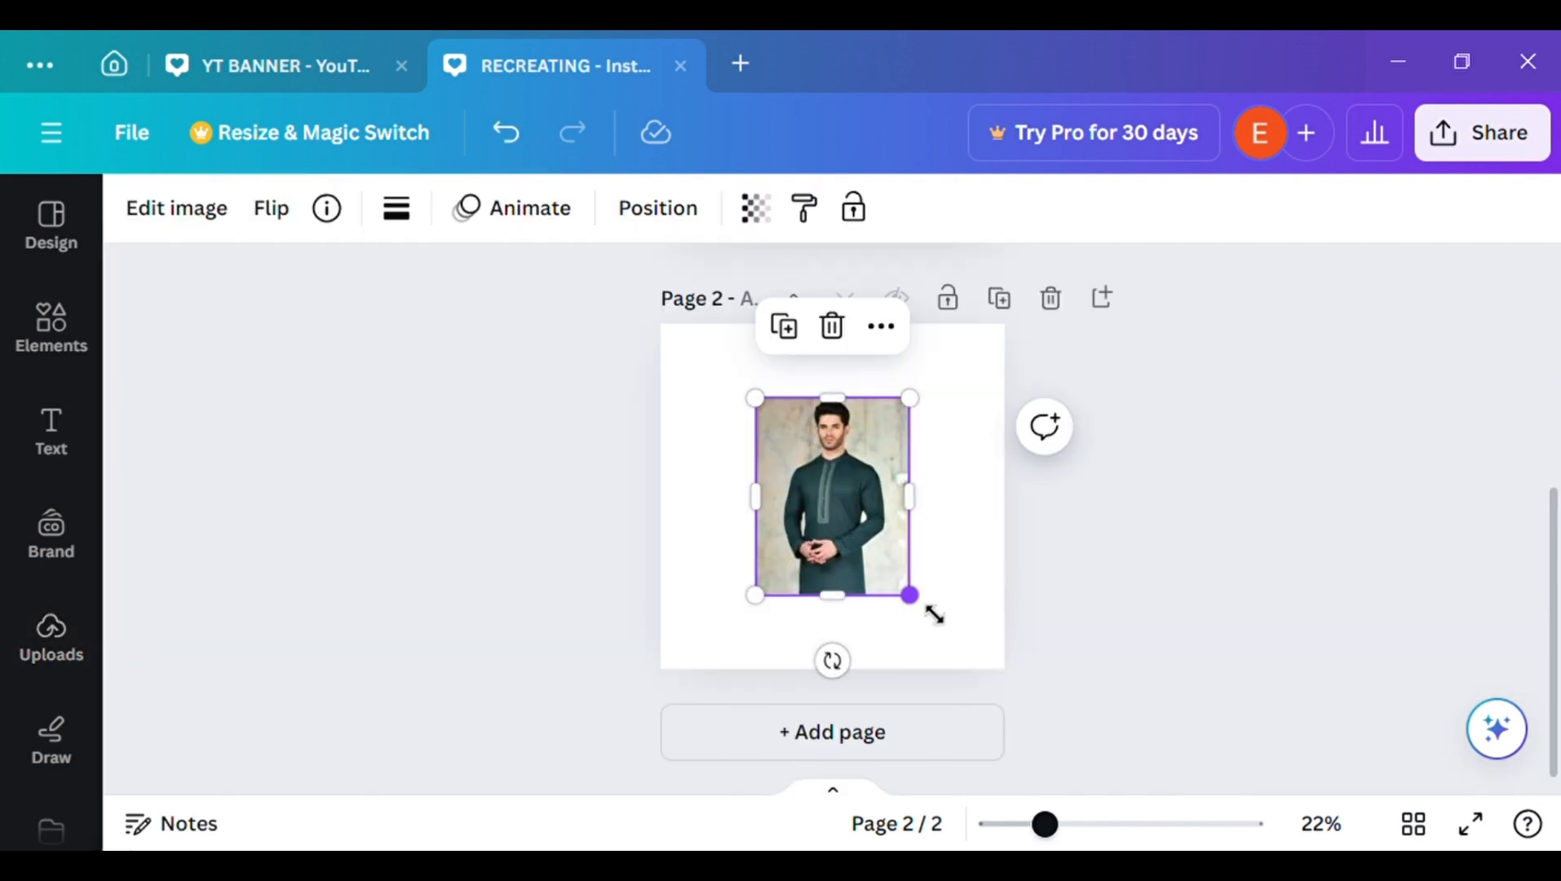
pyautogui.moveTo(934, 614); pyautogui.dragTo(969, 670)
pyautogui.moveTo(914, 559); pyautogui.dragTo(981, 544)
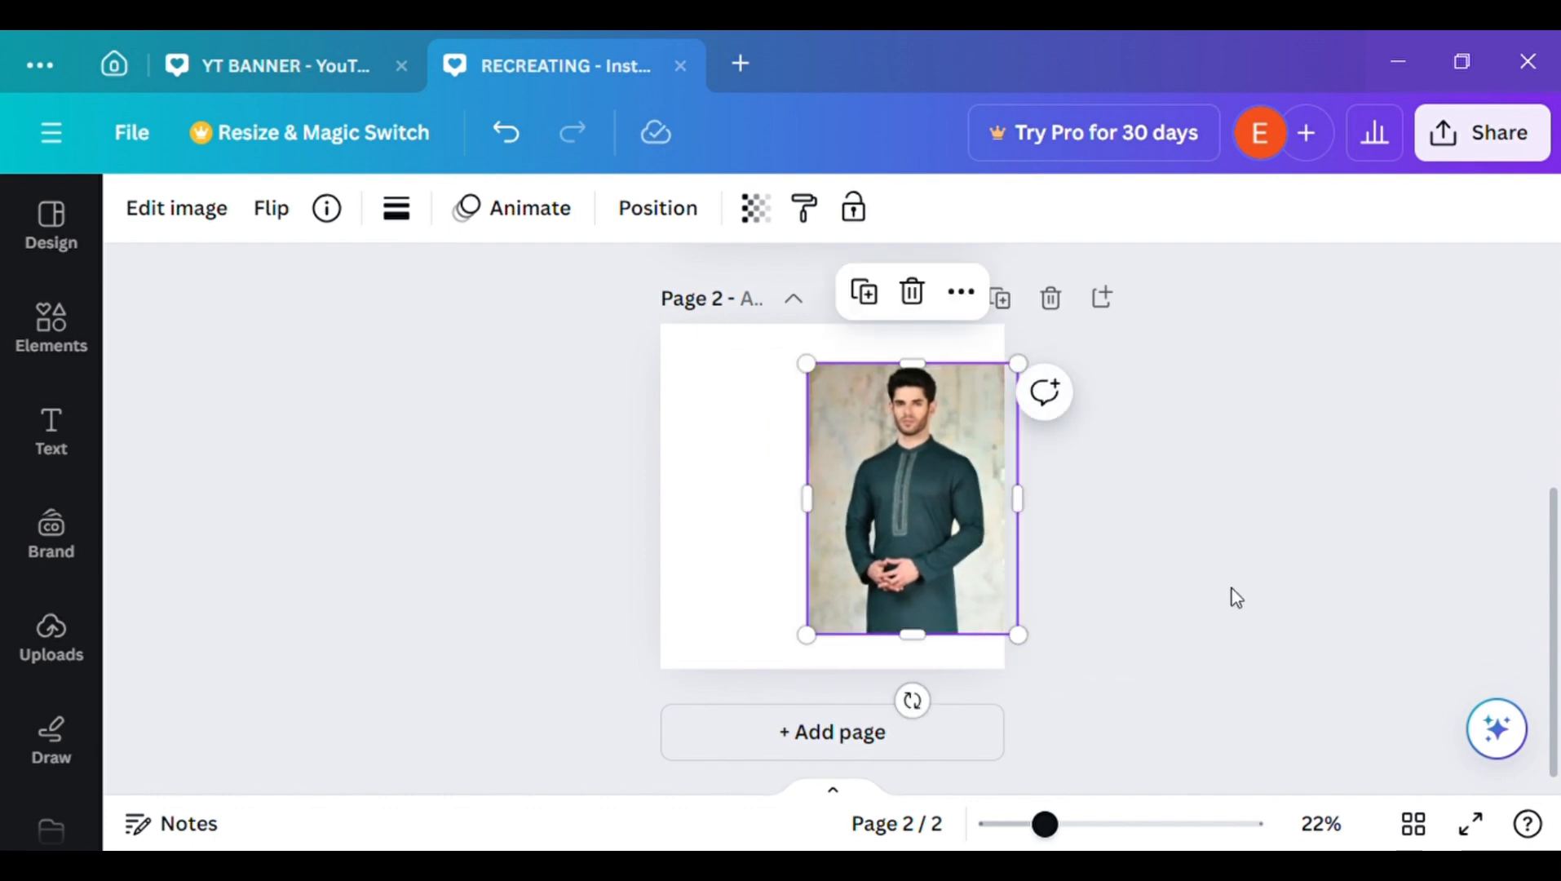
# - Crop the photo to a 1:1 ratio with the man's whole head inside the frame
pyautogui.doubleClick(905, 552)
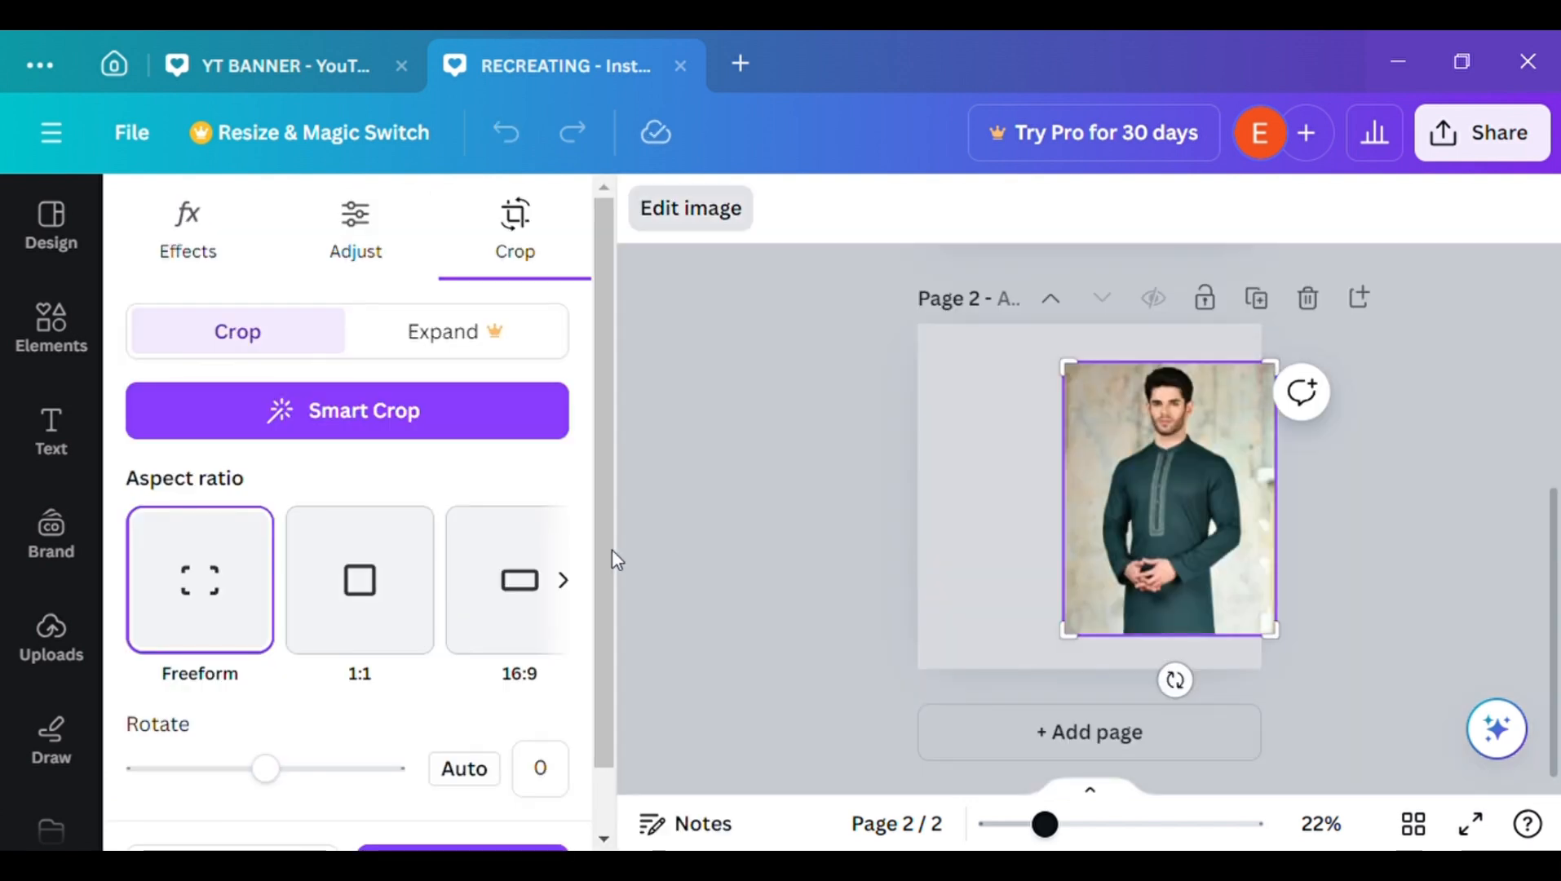
pyautogui.click(375, 599)
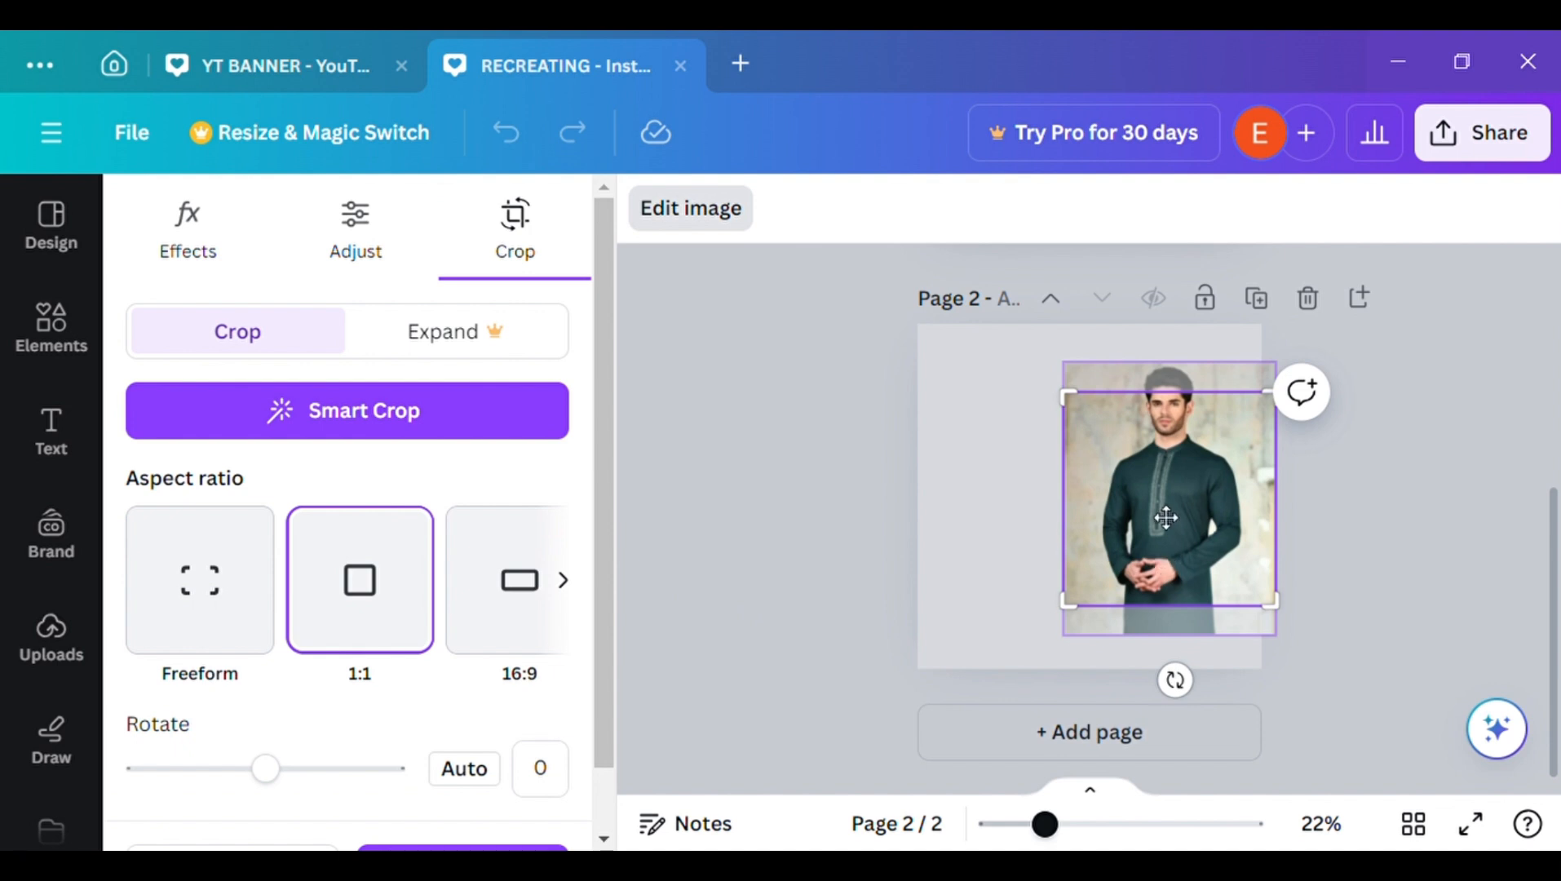
pyautogui.moveTo(1167, 518); pyautogui.dragTo(1173, 578)
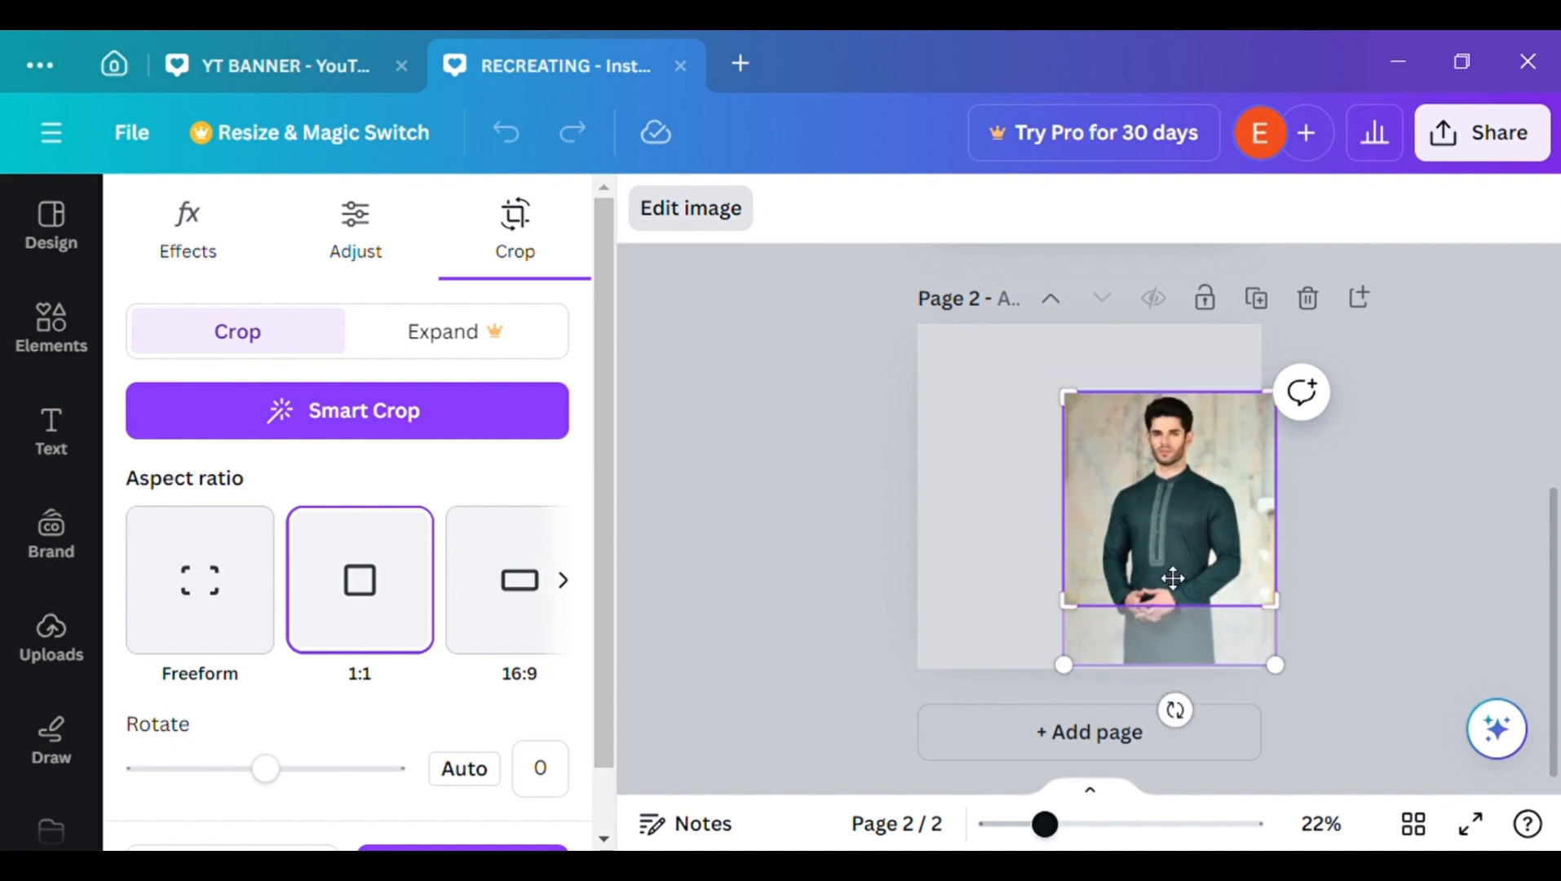
pyautogui.click(929, 549)
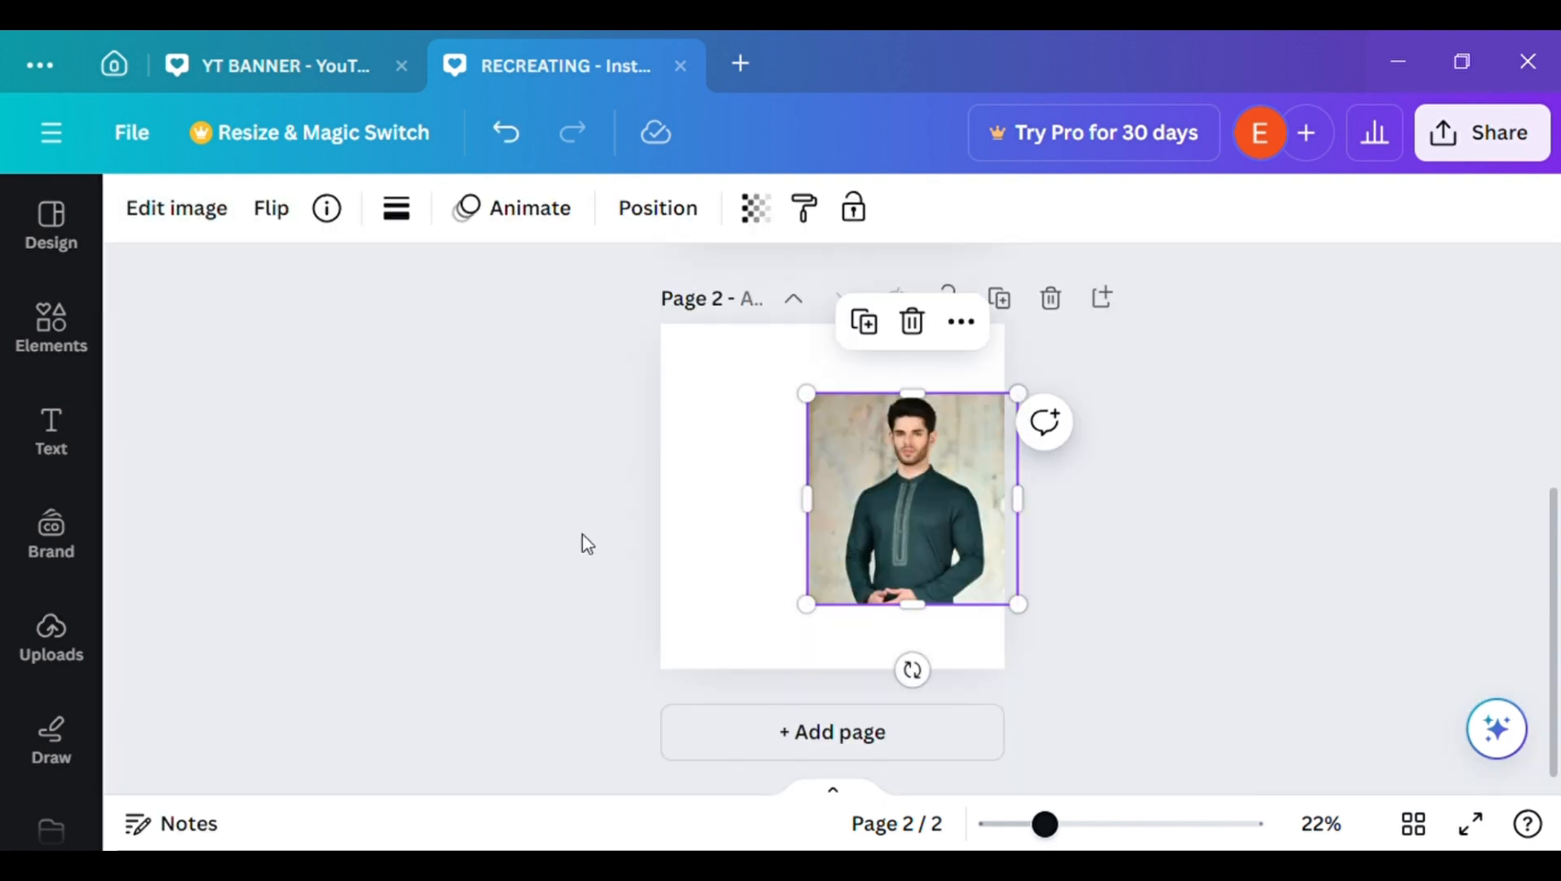
# - Enlarge the photo and extend its lower edge below the man's hands, filling most of the page's height at the right
pyautogui.moveTo(805, 604); pyautogui.dragTo(704, 628)
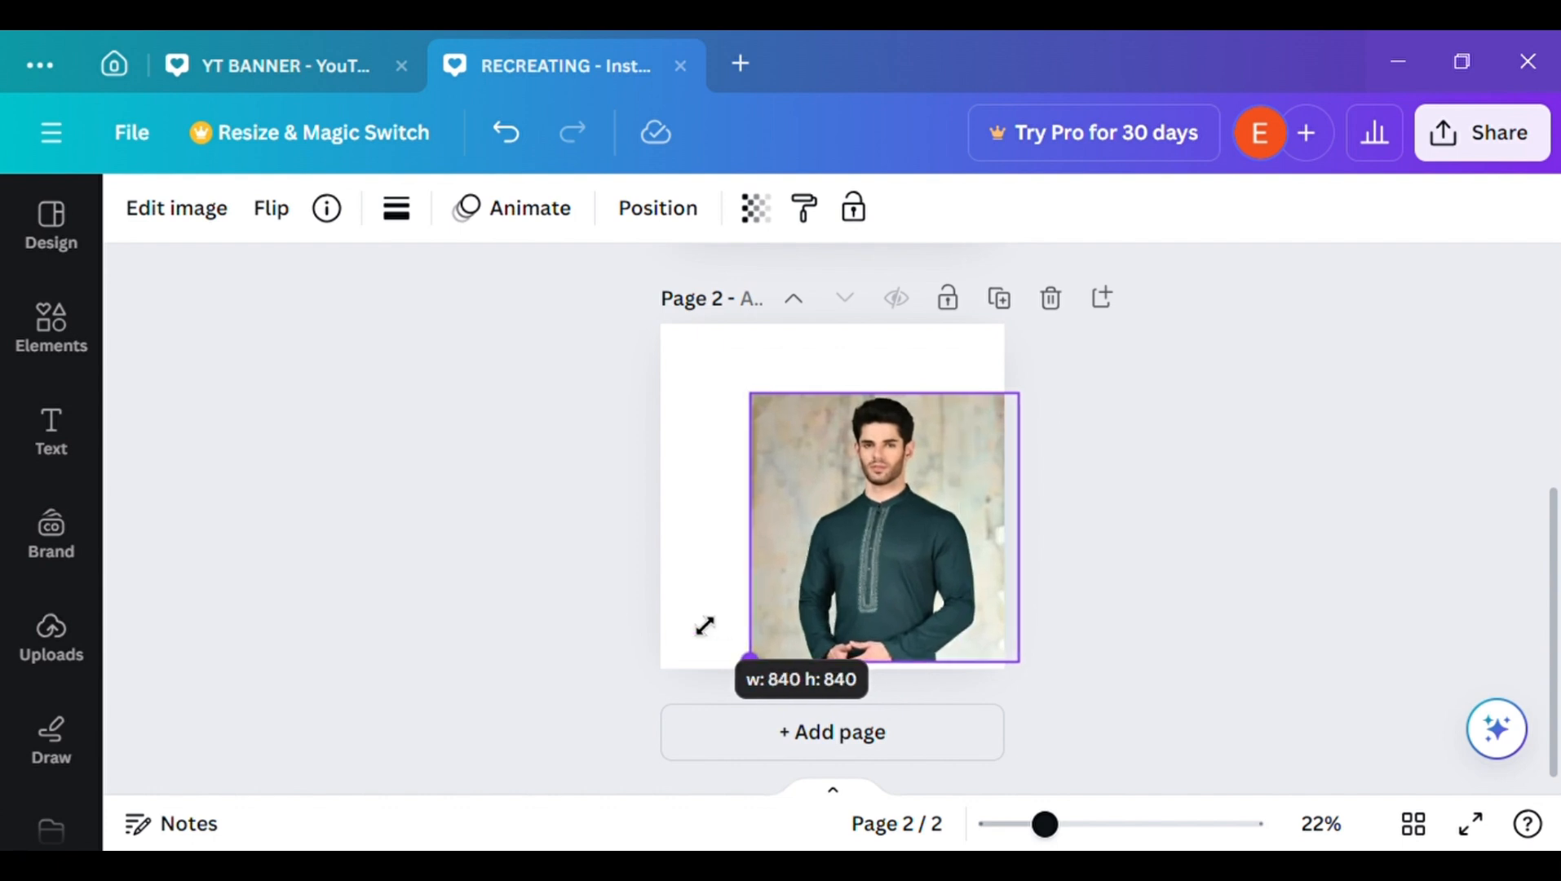
pyautogui.moveTo(956, 540)
pyautogui.mouseDown()
pyautogui.moveTo(972, 543)
pyautogui.moveTo(965, 518)
pyautogui.mouseUp()
pyautogui.moveTo(905, 653); pyautogui.dragTo(906, 701)
pyautogui.moveTo(958, 556); pyautogui.dragTo(959, 537)
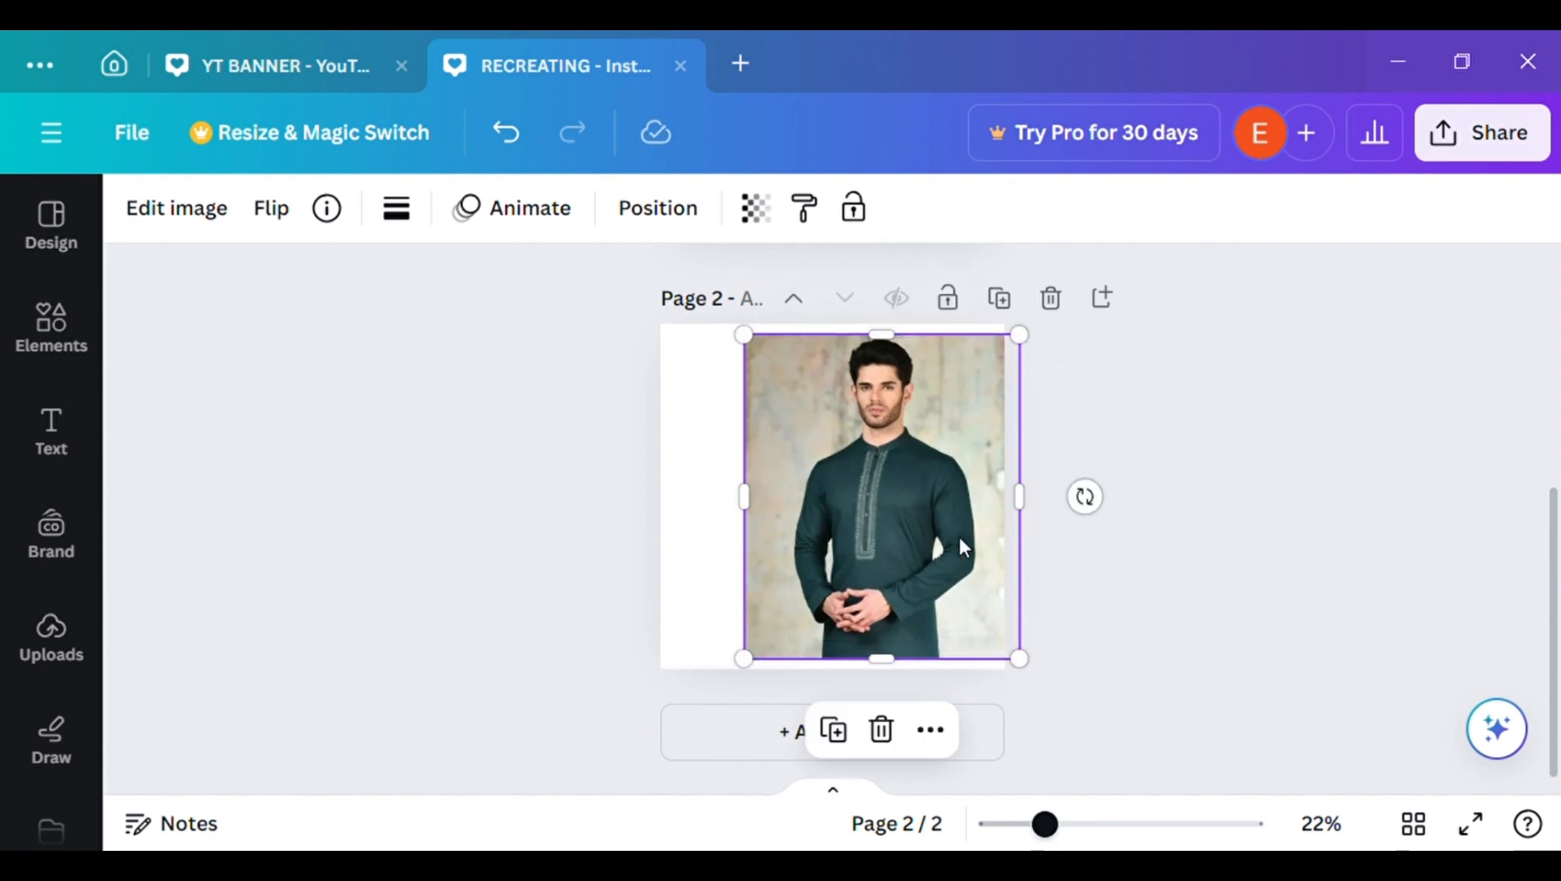
pyautogui.click(1215, 554)
# - Shorten the photo at its lower edge and centre it vertically, leaving white margins above and below it
pyautogui.moveTo(1556, 718)
pyautogui.mouseDown()
pyautogui.moveTo(1556, 485)
pyautogui.moveTo(1556, 689)
pyautogui.mouseUp()
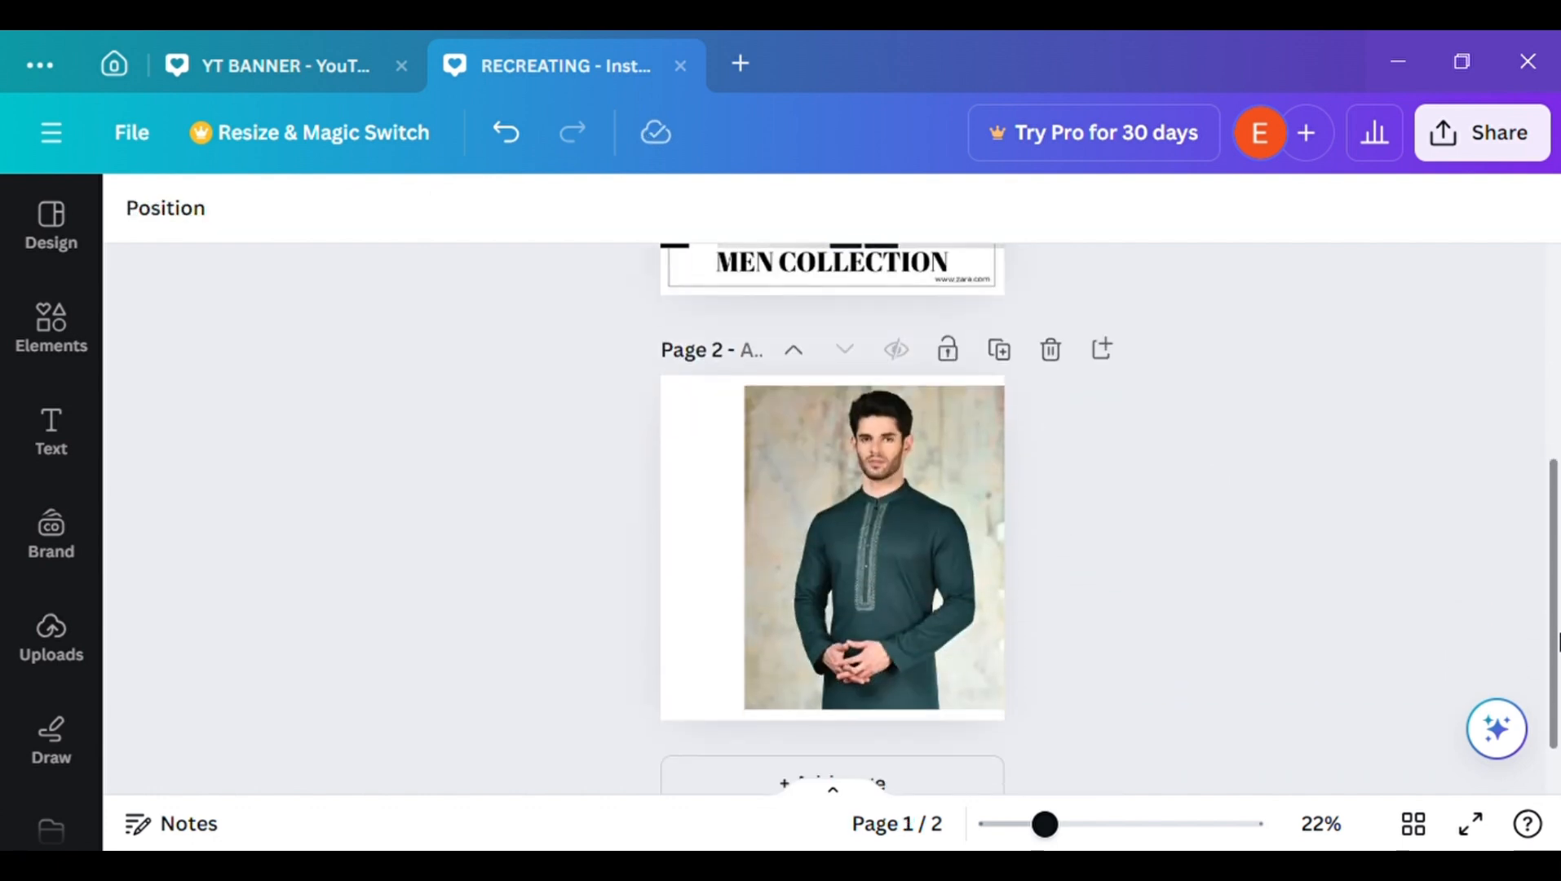
pyautogui.click(833, 703)
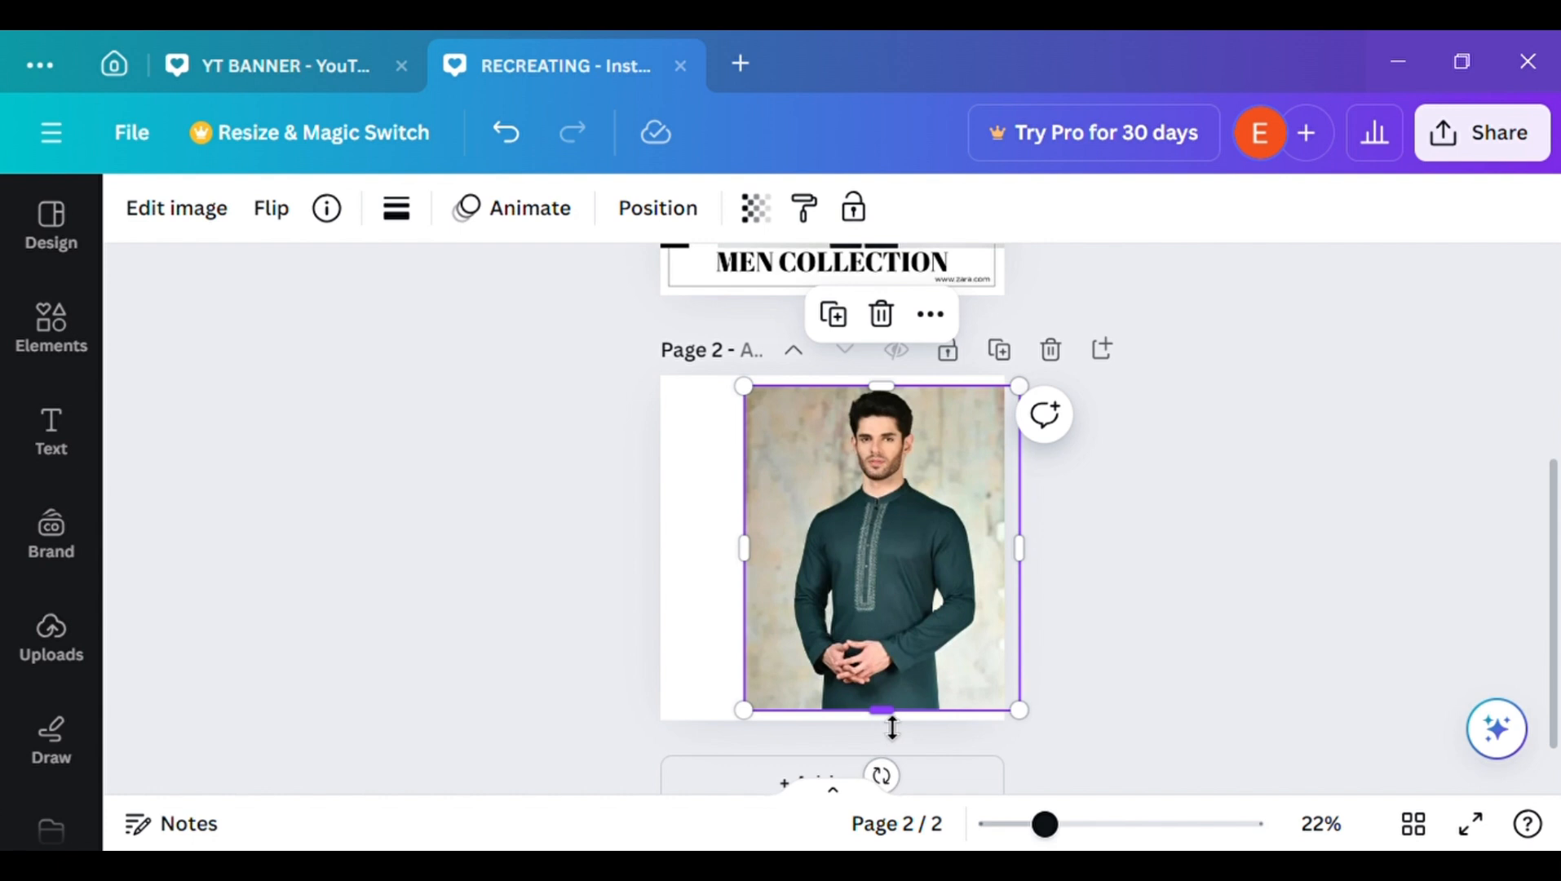
pyautogui.moveTo(892, 728); pyautogui.dragTo(896, 711)
pyautogui.moveTo(976, 561)
pyautogui.mouseDown()
pyautogui.moveTo(976, 585)
pyautogui.moveTo(979, 569)
pyautogui.mouseUp()
pyautogui.click(1208, 625)
pyautogui.moveTo(1556, 564); pyautogui.dragTo(1530, 658)
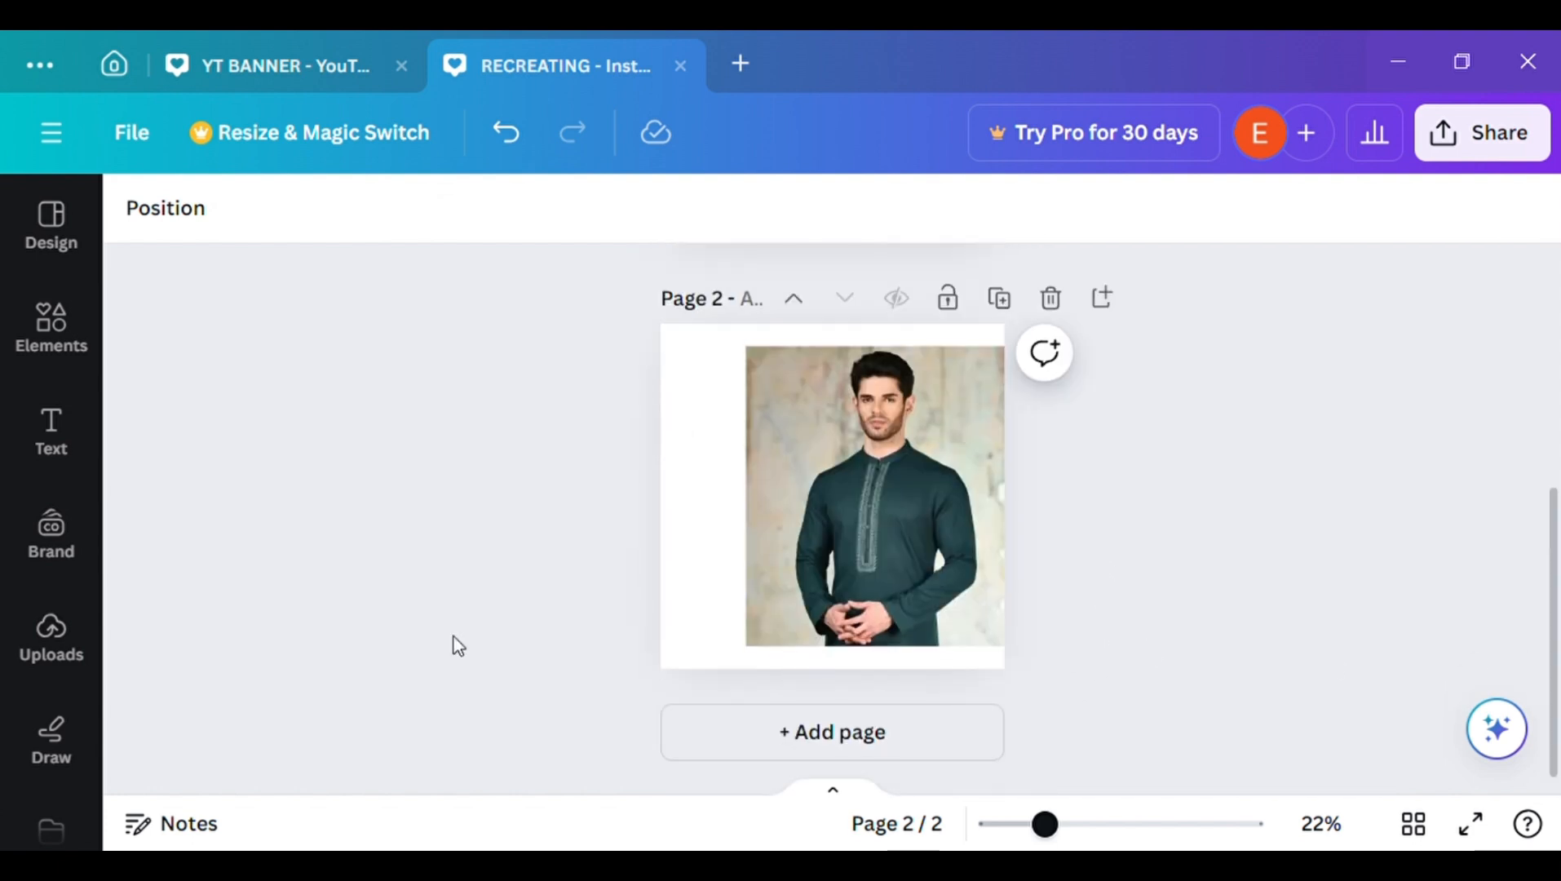
# - Add a square shape and enlarge it to cover page 2, with a narrow, even margin around it
pyautogui.click(10, 338)
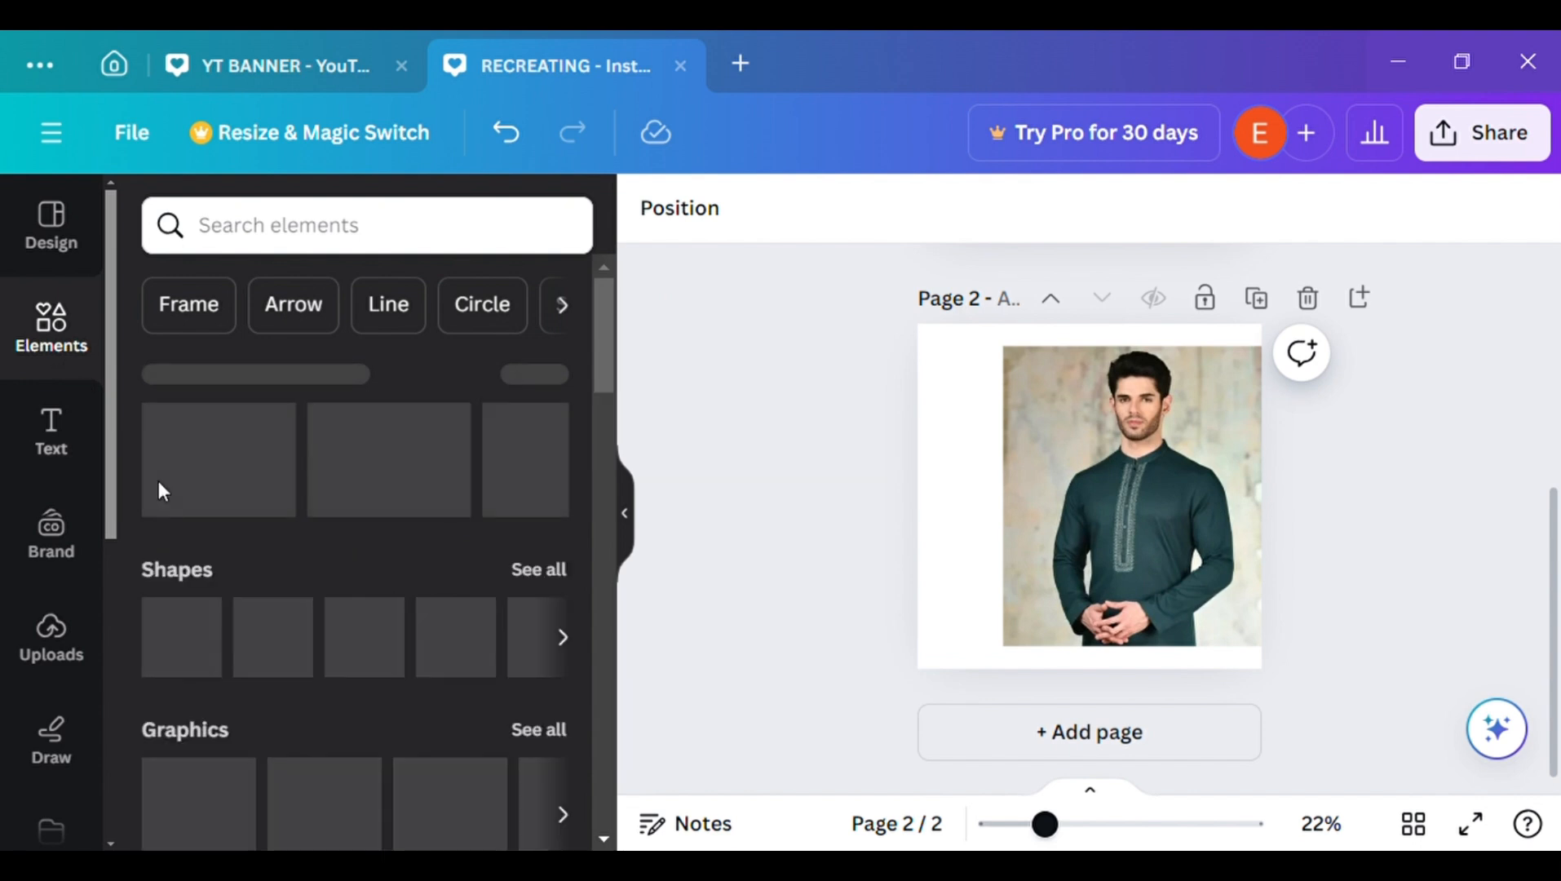
pyautogui.click(183, 641)
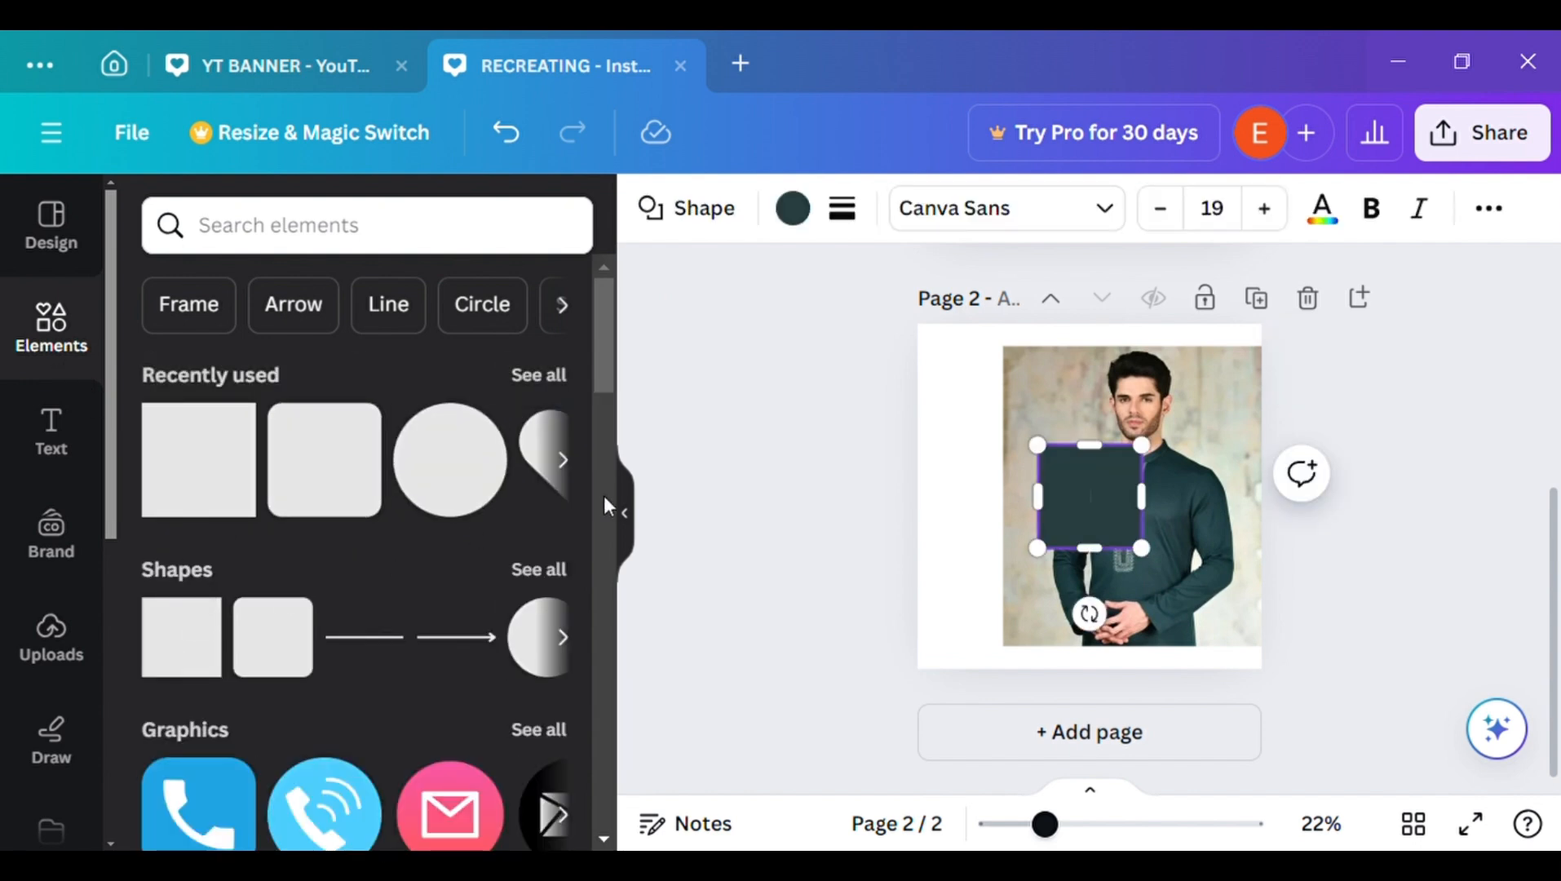
pyautogui.click(625, 512)
pyautogui.click(906, 514)
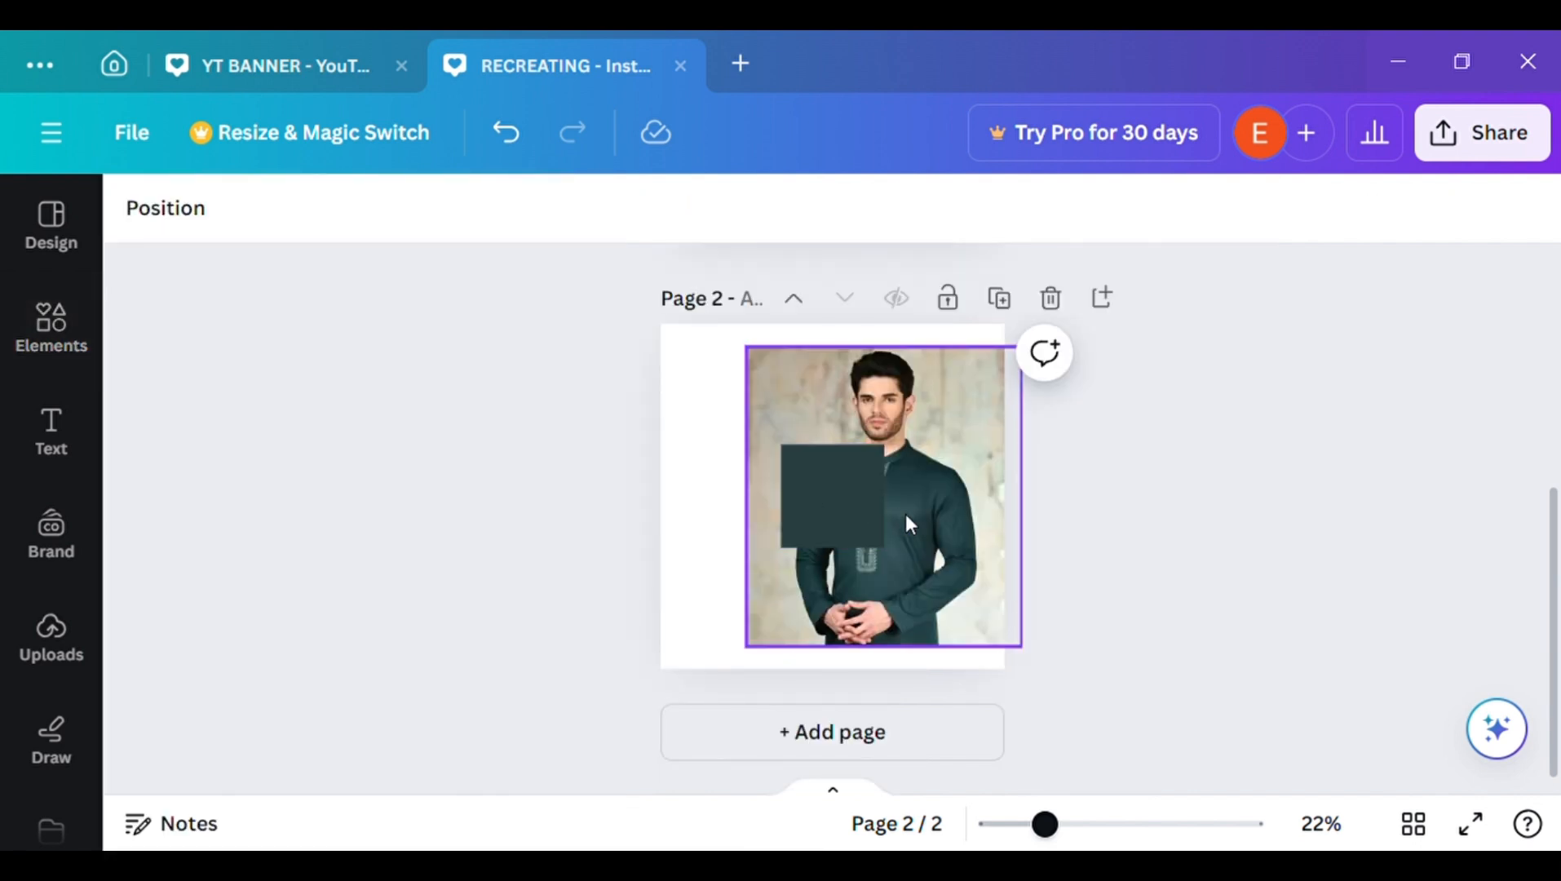
pyautogui.moveTo(840, 505); pyautogui.dragTo(744, 398)
pyautogui.moveTo(789, 449); pyautogui.dragTo(1004, 663)
pyautogui.moveTo(1556, 620); pyautogui.dragTo(1555, 784)
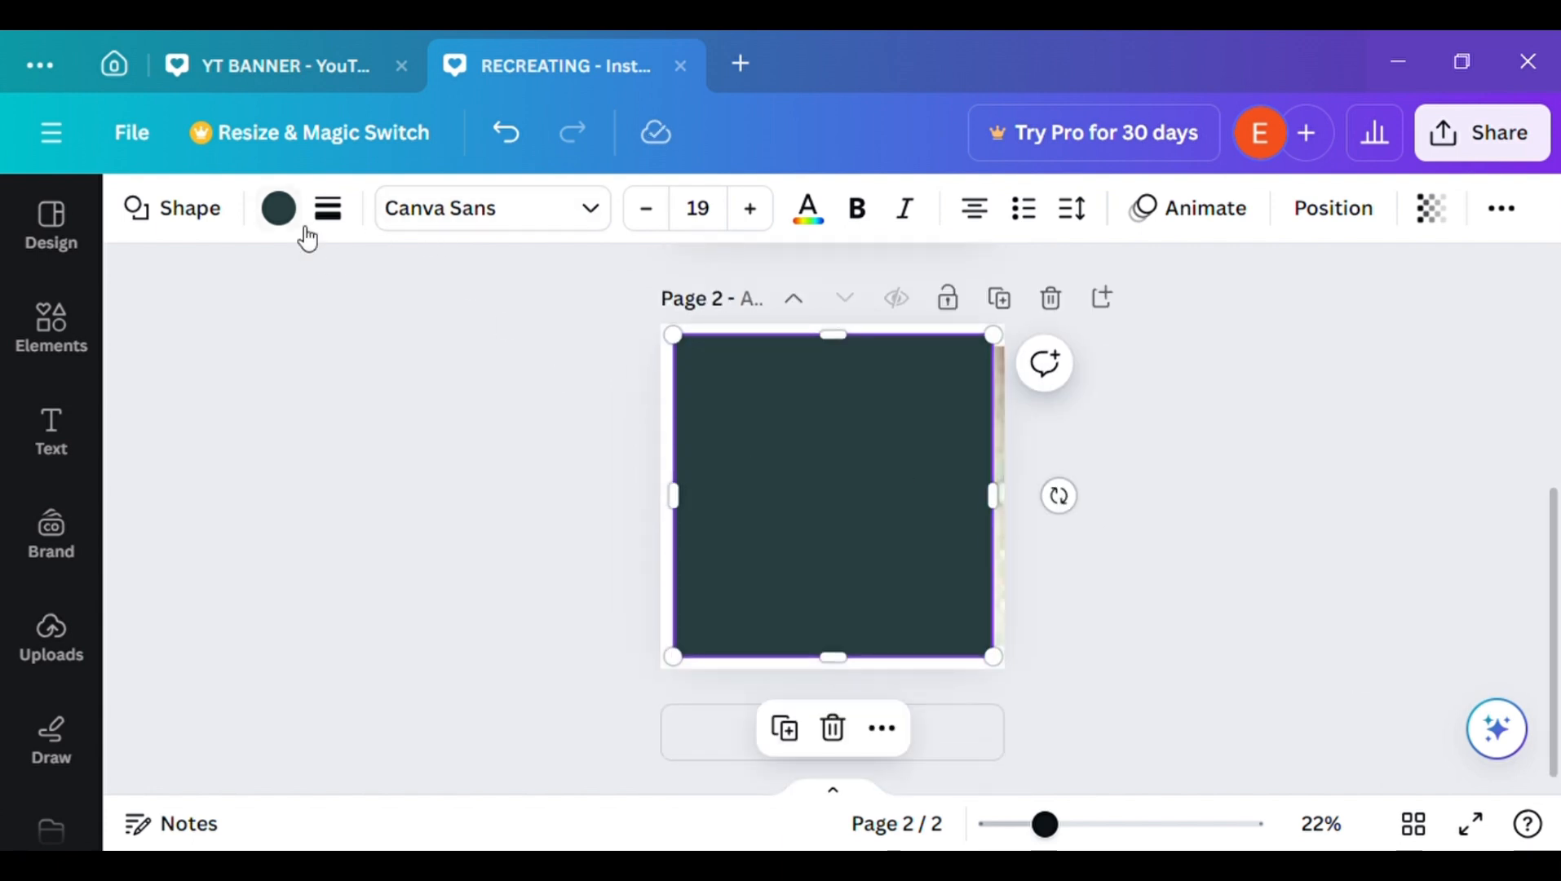
# - Remove the square's fill and give it a solid black border of weight 7 as a page frame
pyautogui.click(279, 211)
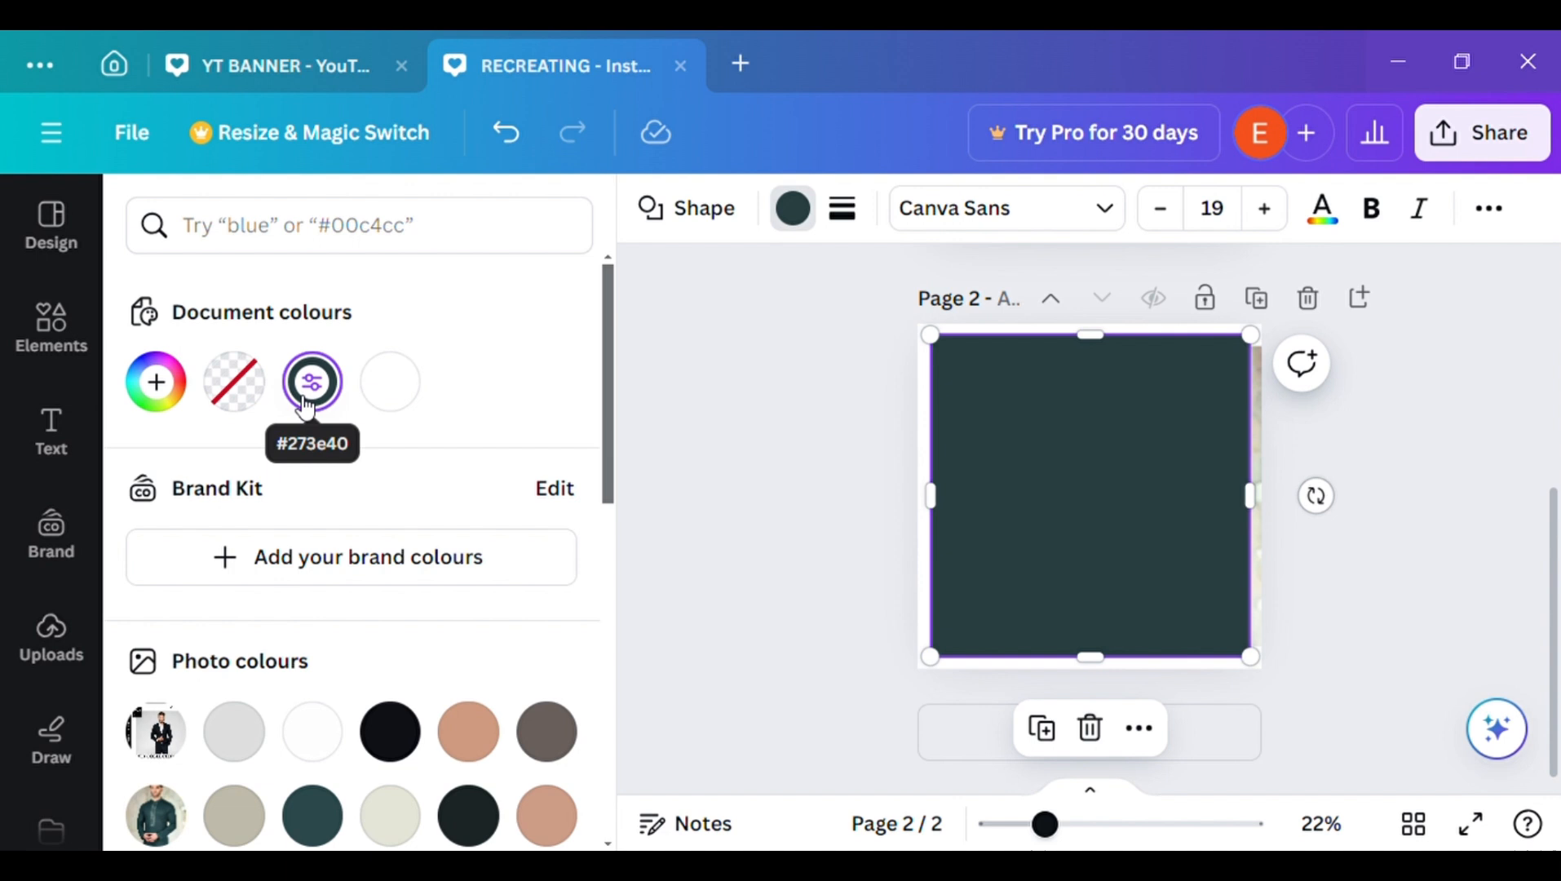
pyautogui.click(238, 386)
pyautogui.click(792, 208)
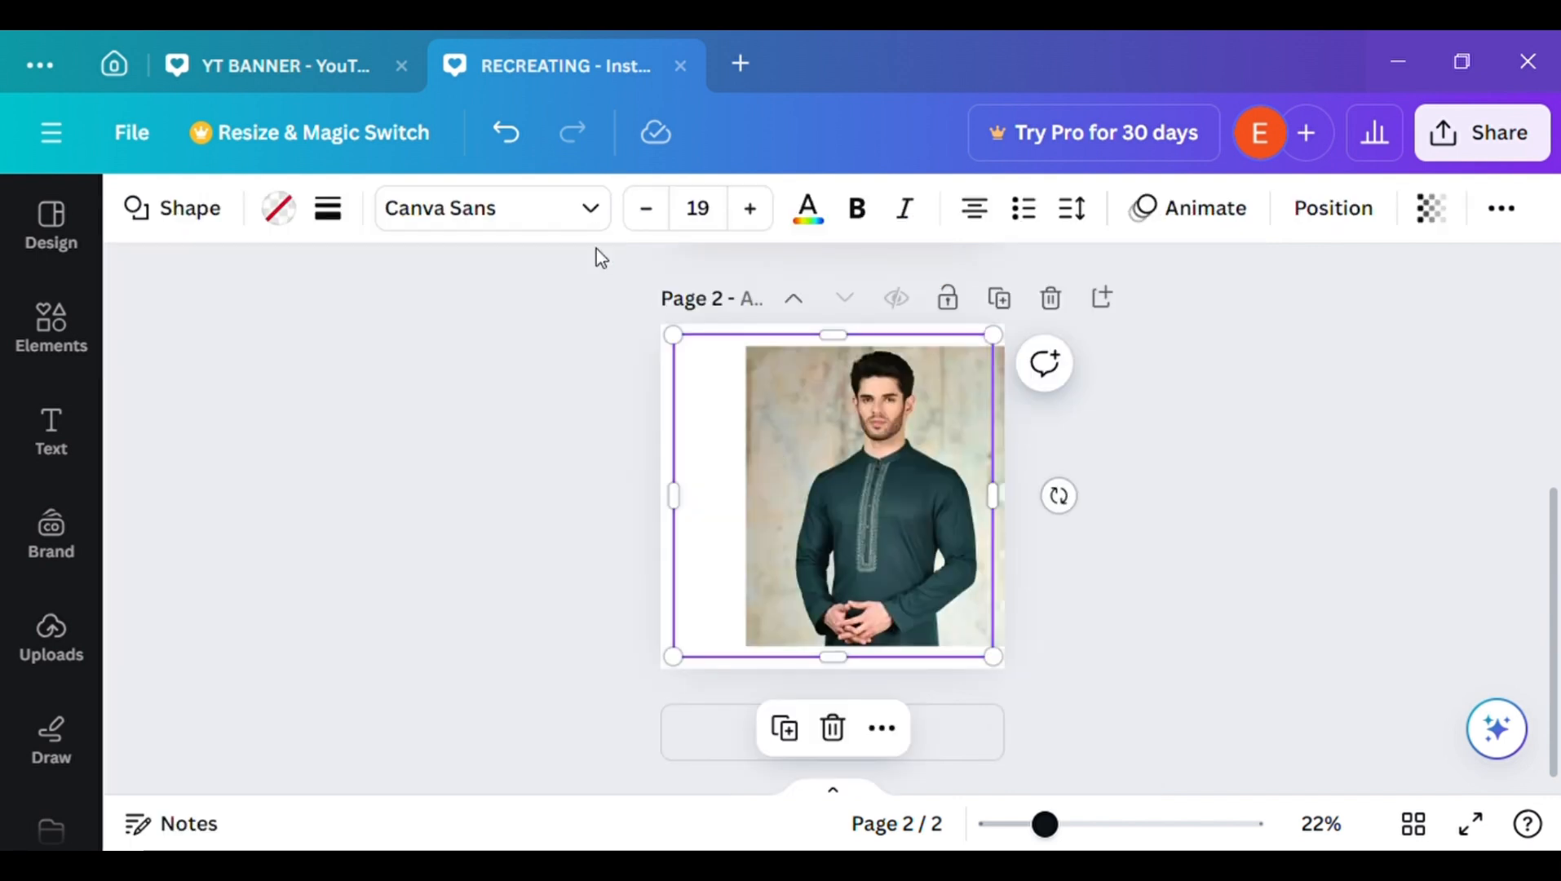
pyautogui.click(327, 209)
pyautogui.click(374, 395)
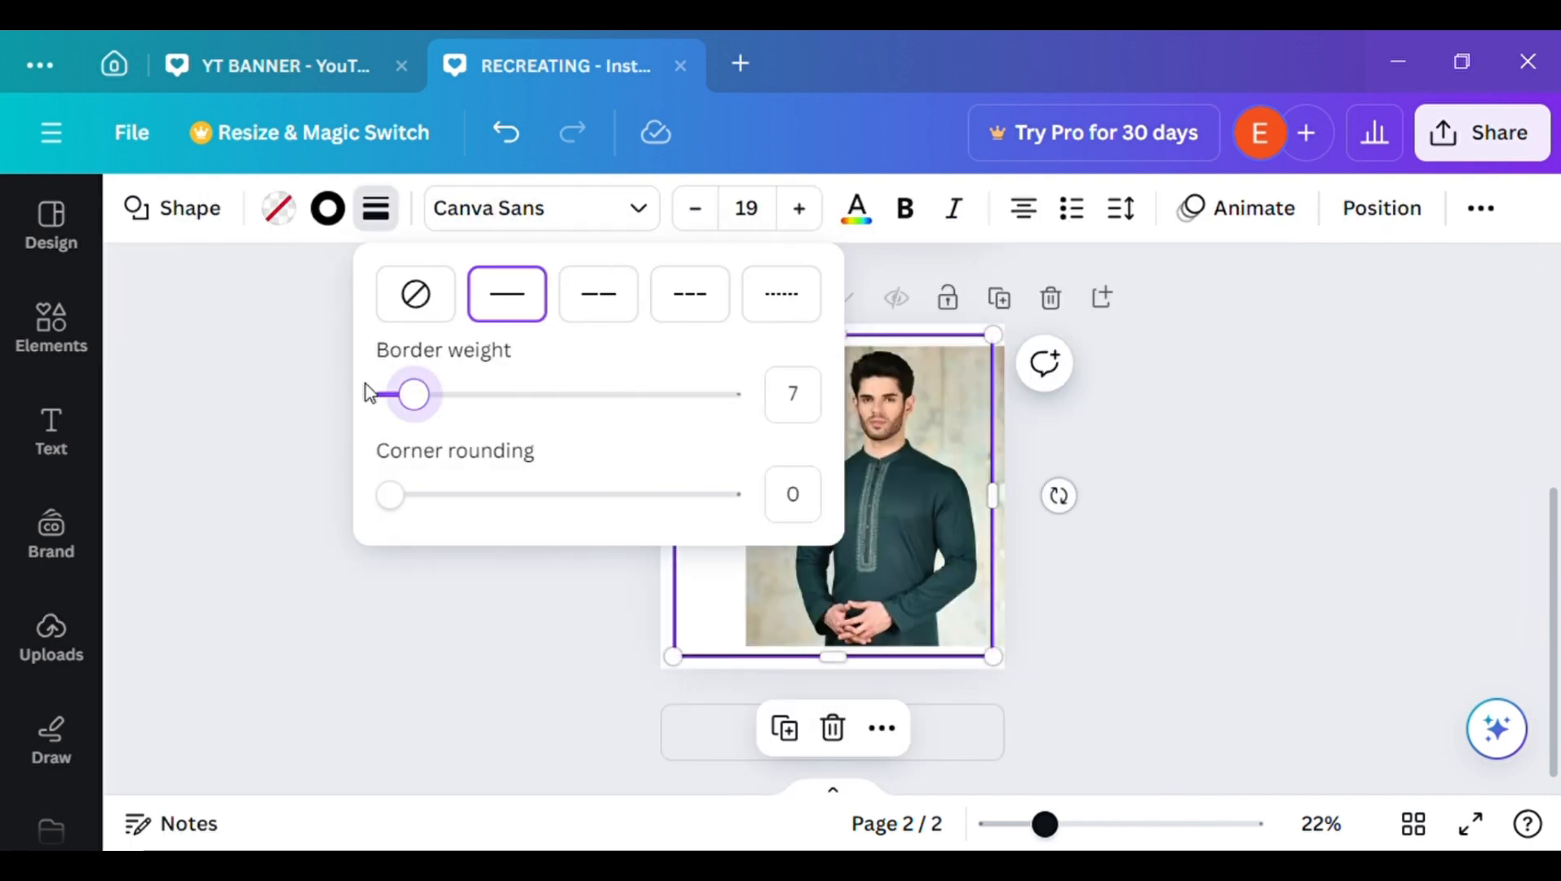
pyautogui.click(384, 569)
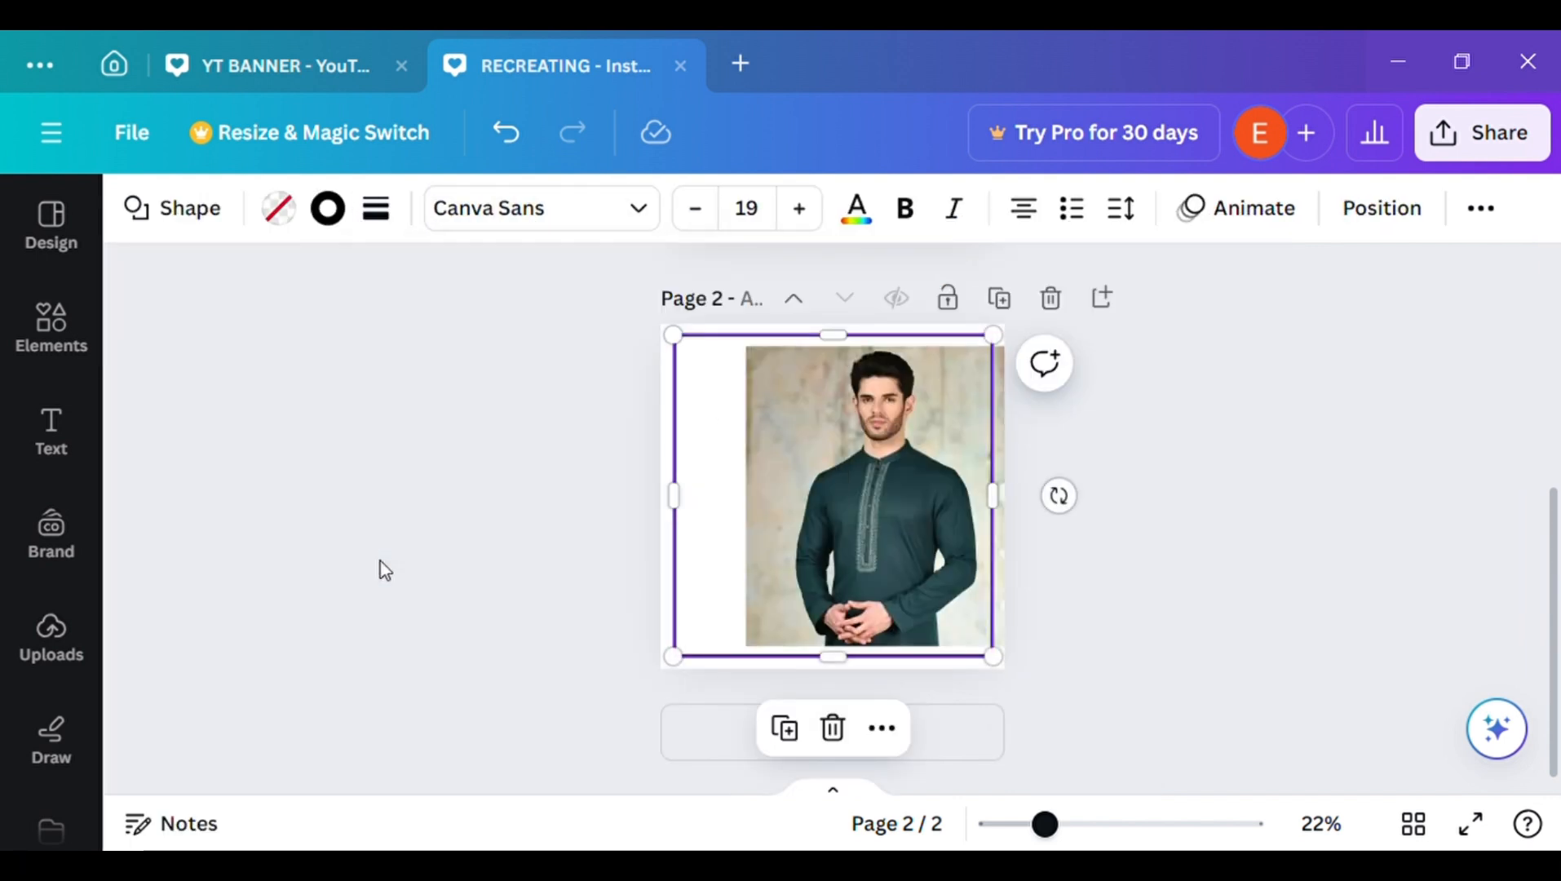
# - Lower the opacity of the page 2 frame to roughly half so its black border looks grey
pyautogui.click(796, 456)
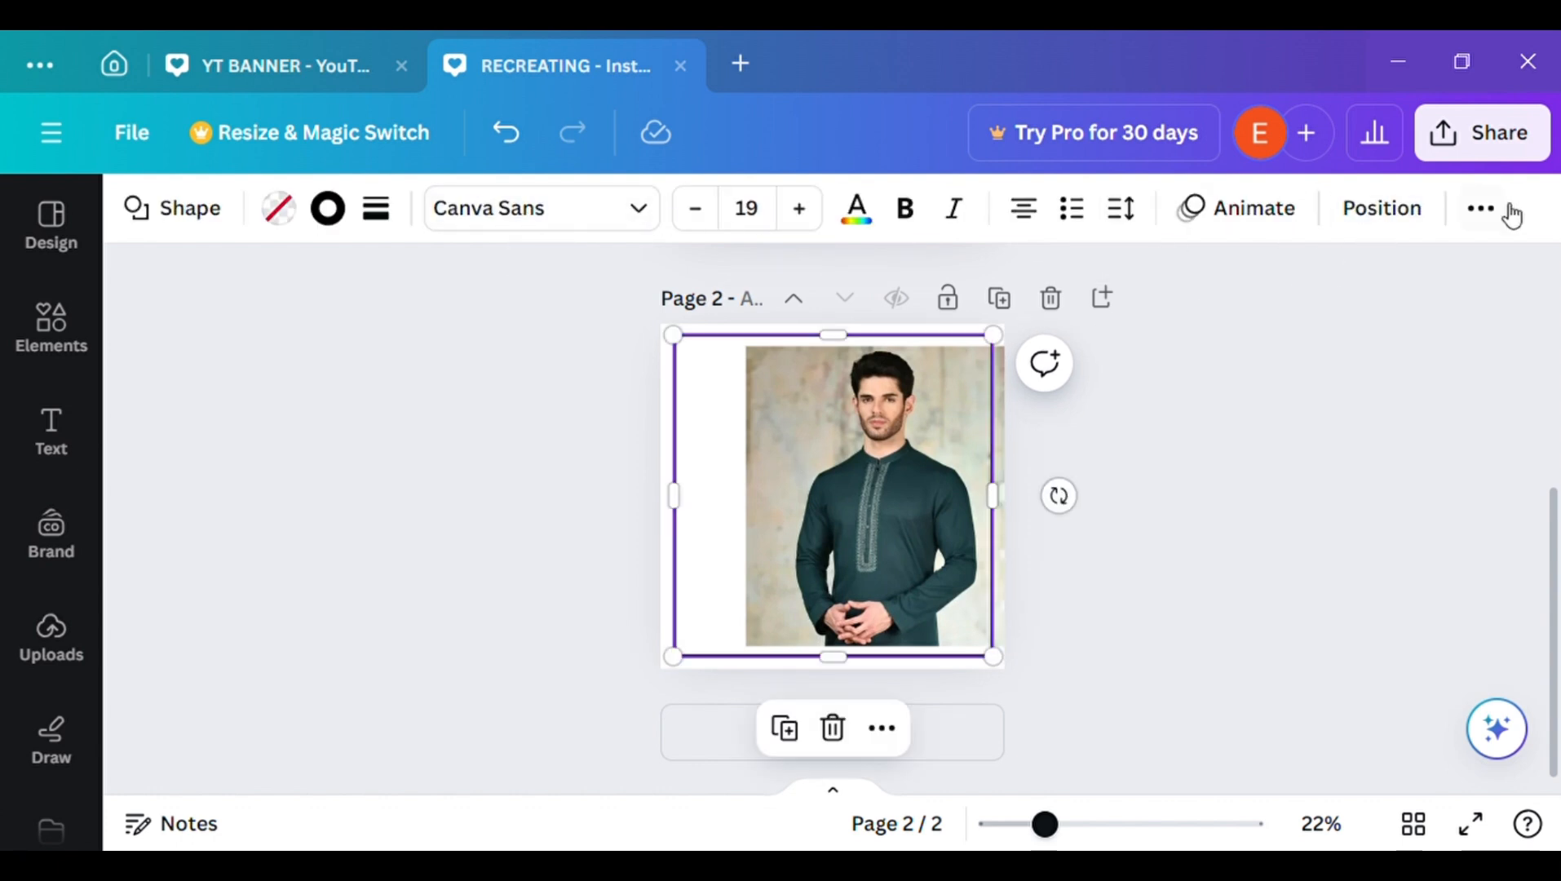
pyautogui.click(1509, 214)
pyautogui.click(1368, 279)
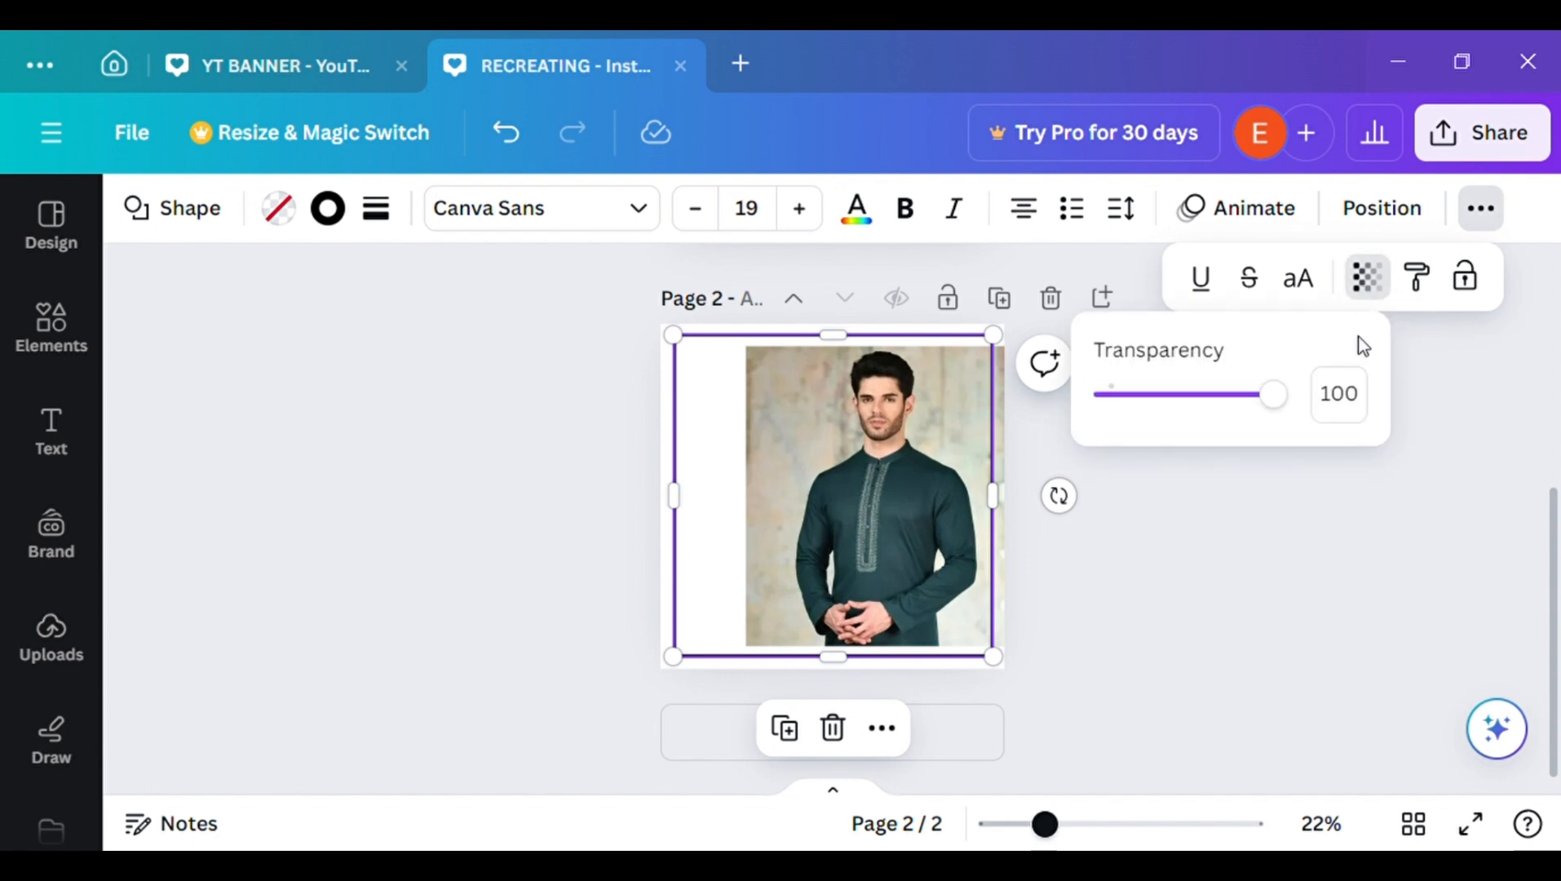
pyautogui.moveTo(1287, 399); pyautogui.dragTo(1180, 401)
pyautogui.click(1174, 550)
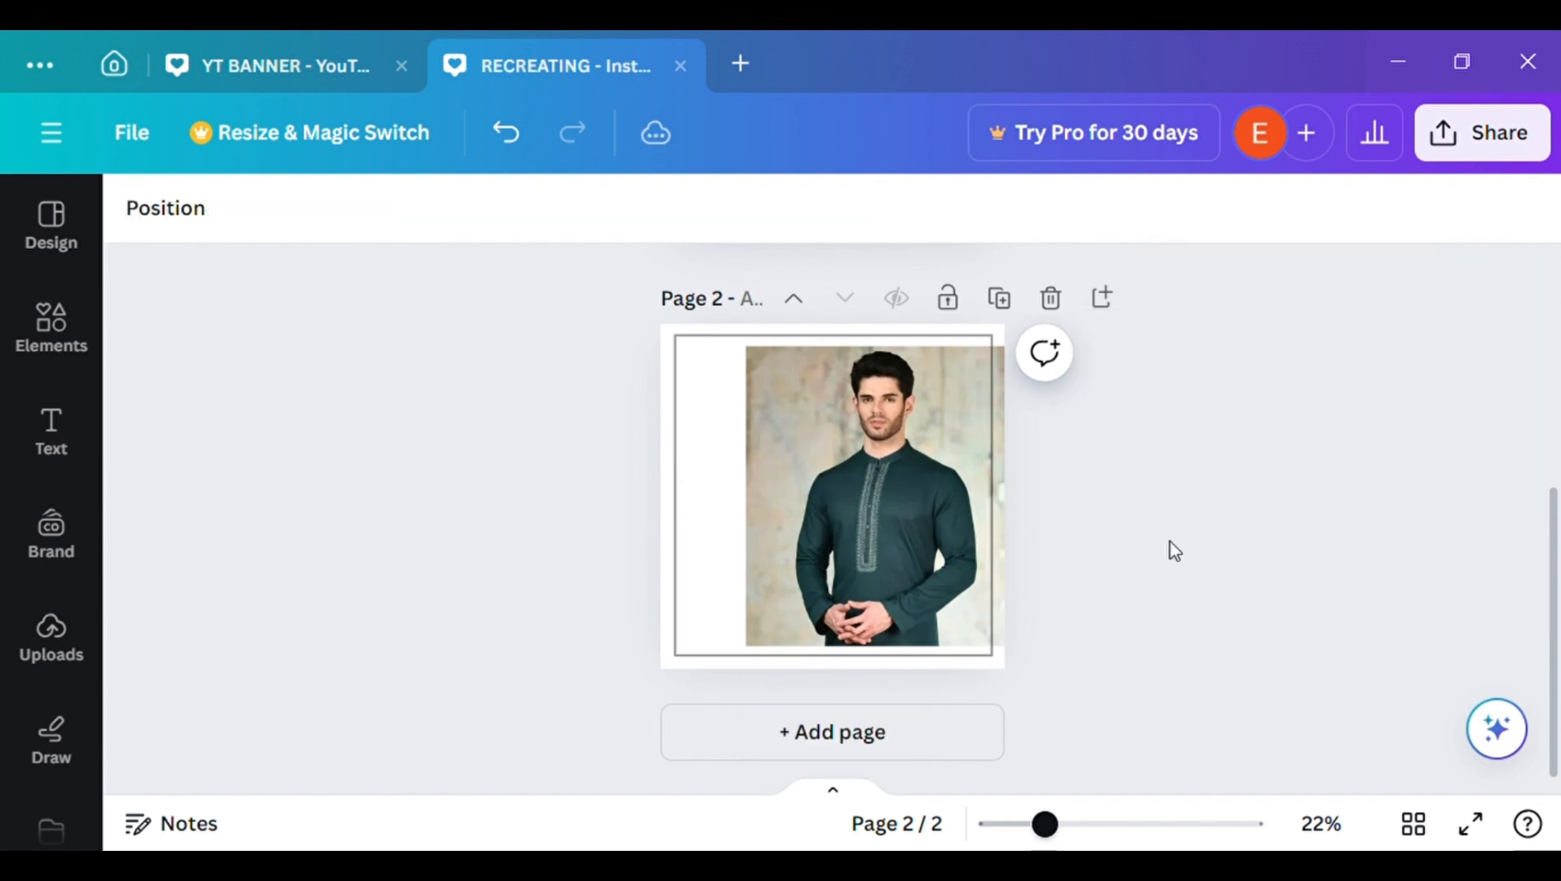
# - Reduce the border weight of the page 2 frame to a thinner line
pyautogui.click(764, 457)
pyautogui.click(376, 208)
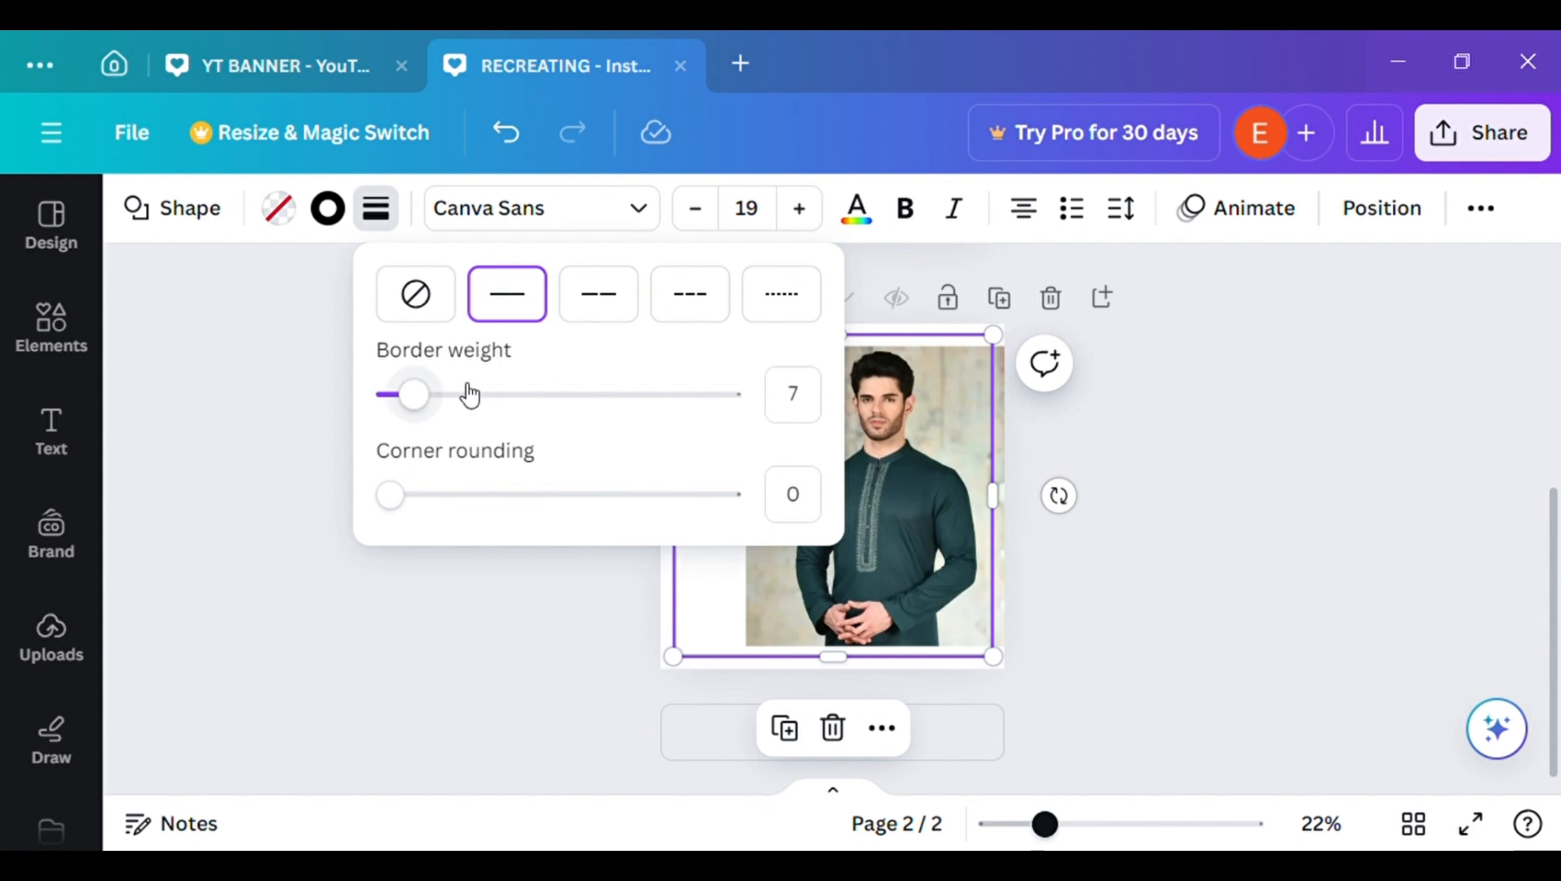
pyautogui.moveTo(420, 397); pyautogui.dragTo(405, 420)
pyautogui.click(399, 626)
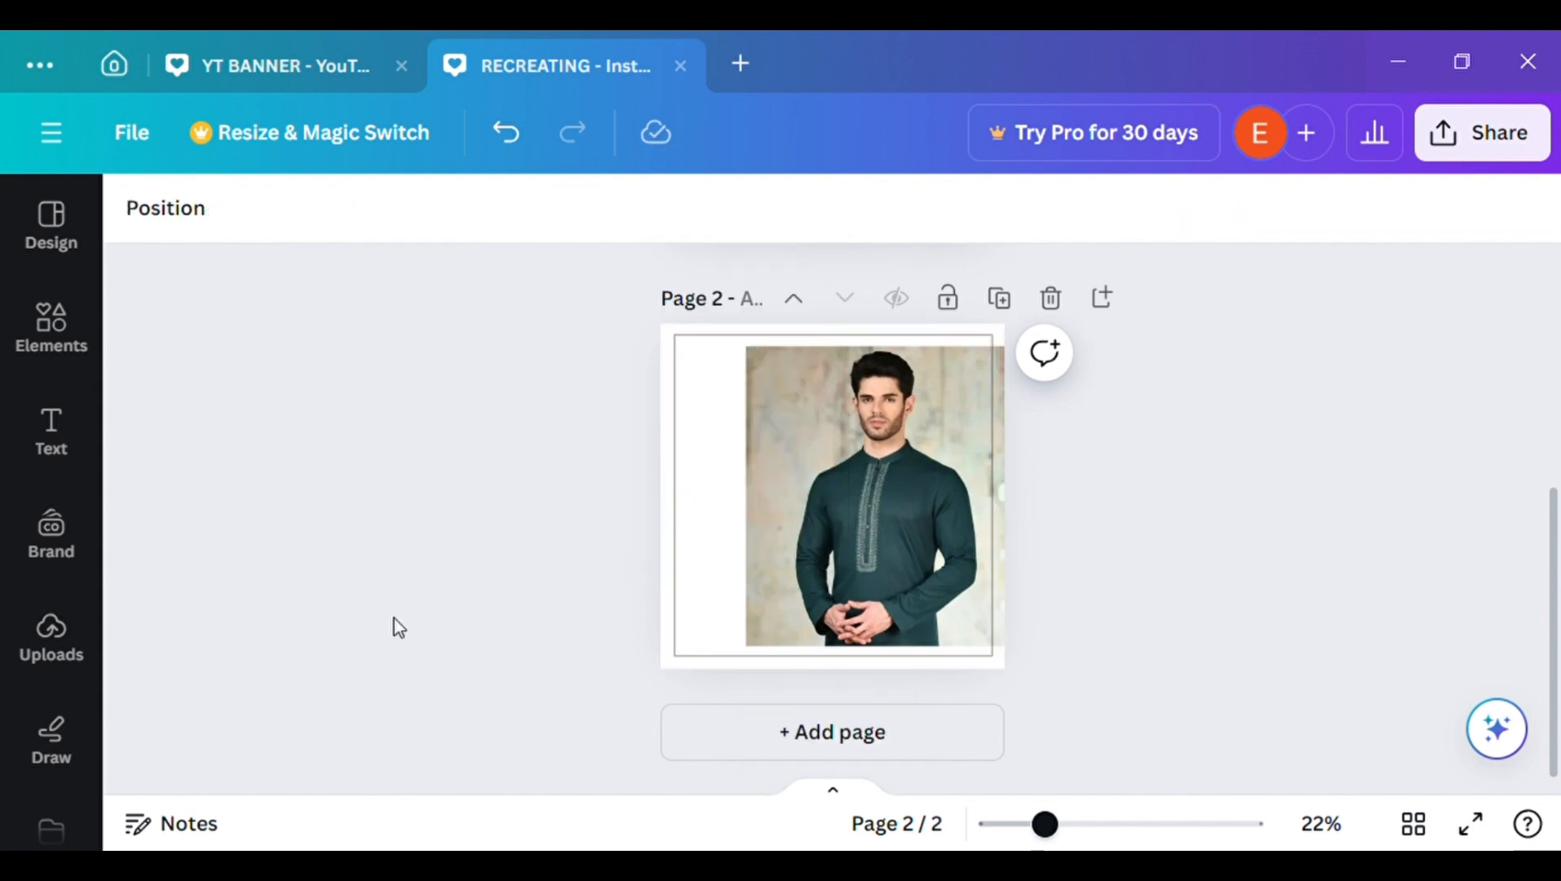
# - Compare the frame and photo layout on page 2 with the original ZARA post on page 1
pyautogui.moveTo(1559, 612); pyautogui.dragTo(1558, 391)
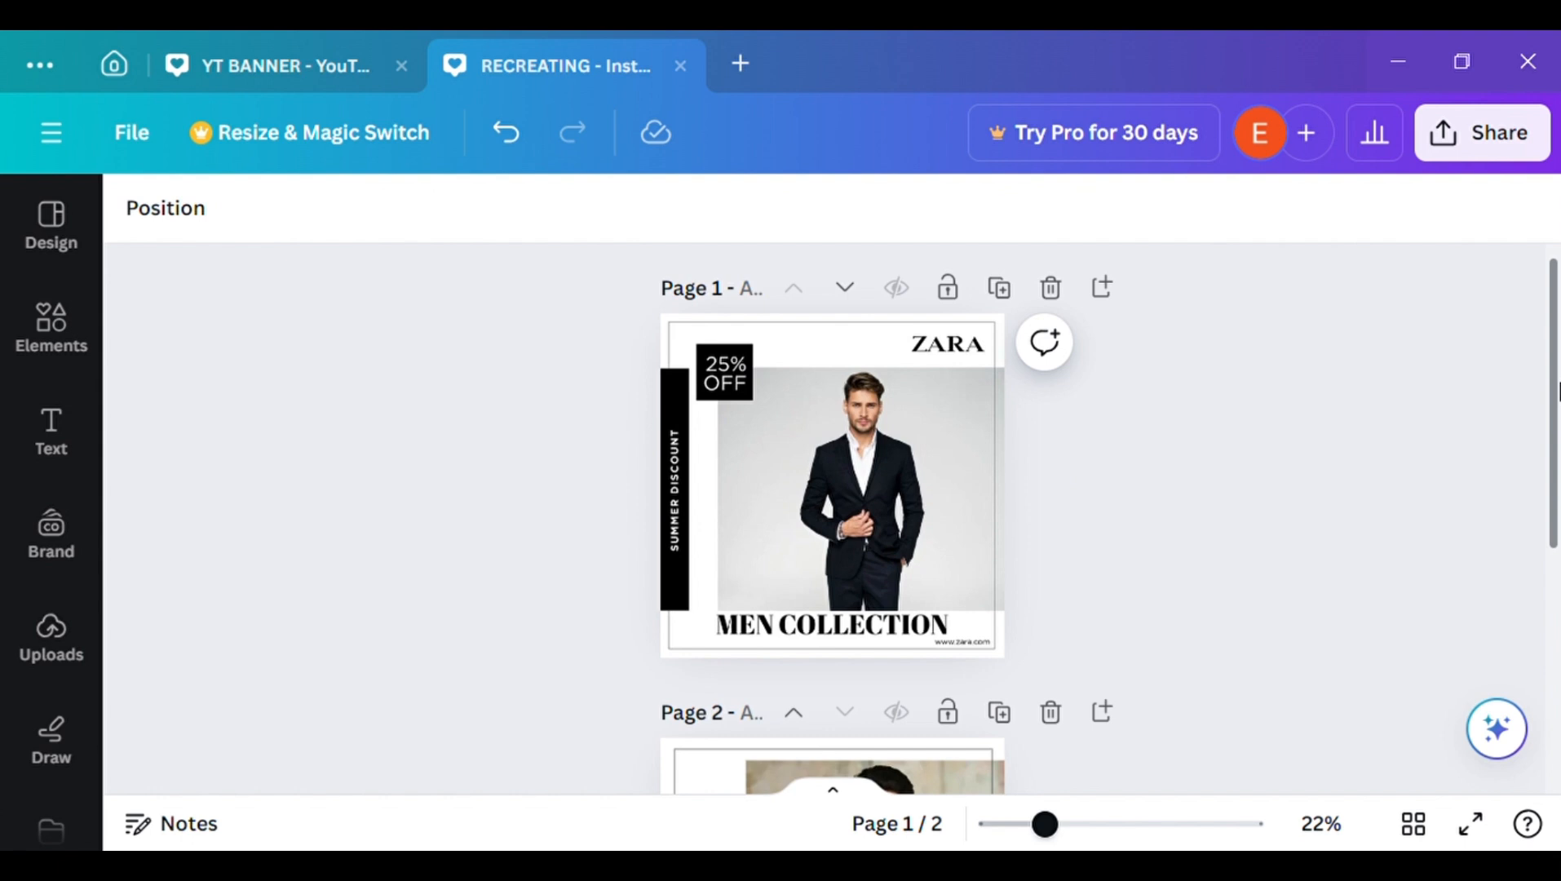
pyautogui.scroll(-2, 1558, 391)
pyautogui.click(669, 662)
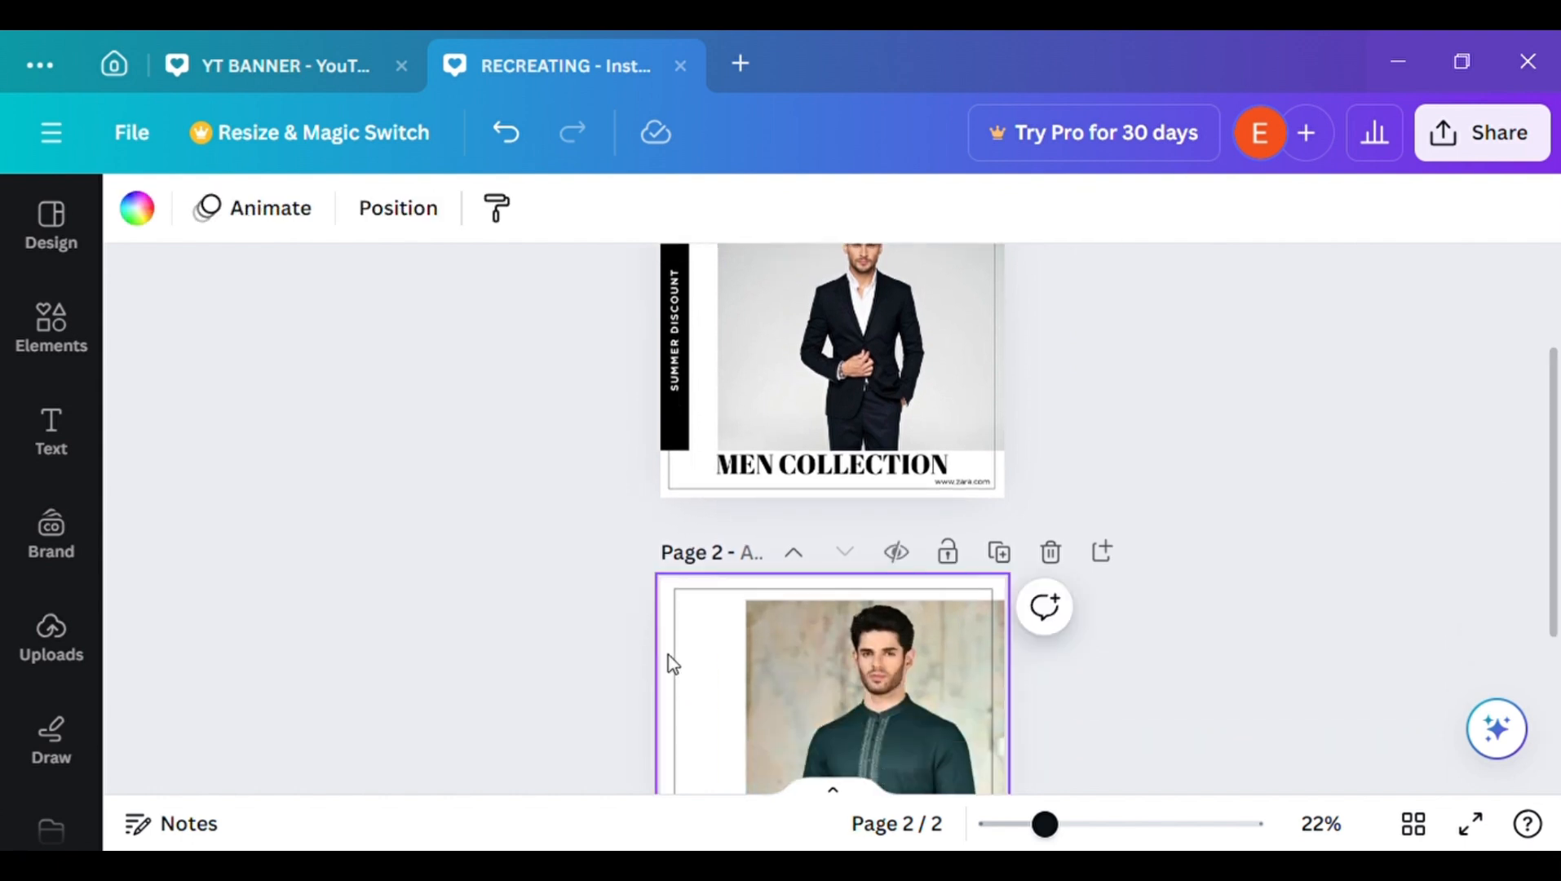
pyautogui.click(690, 658)
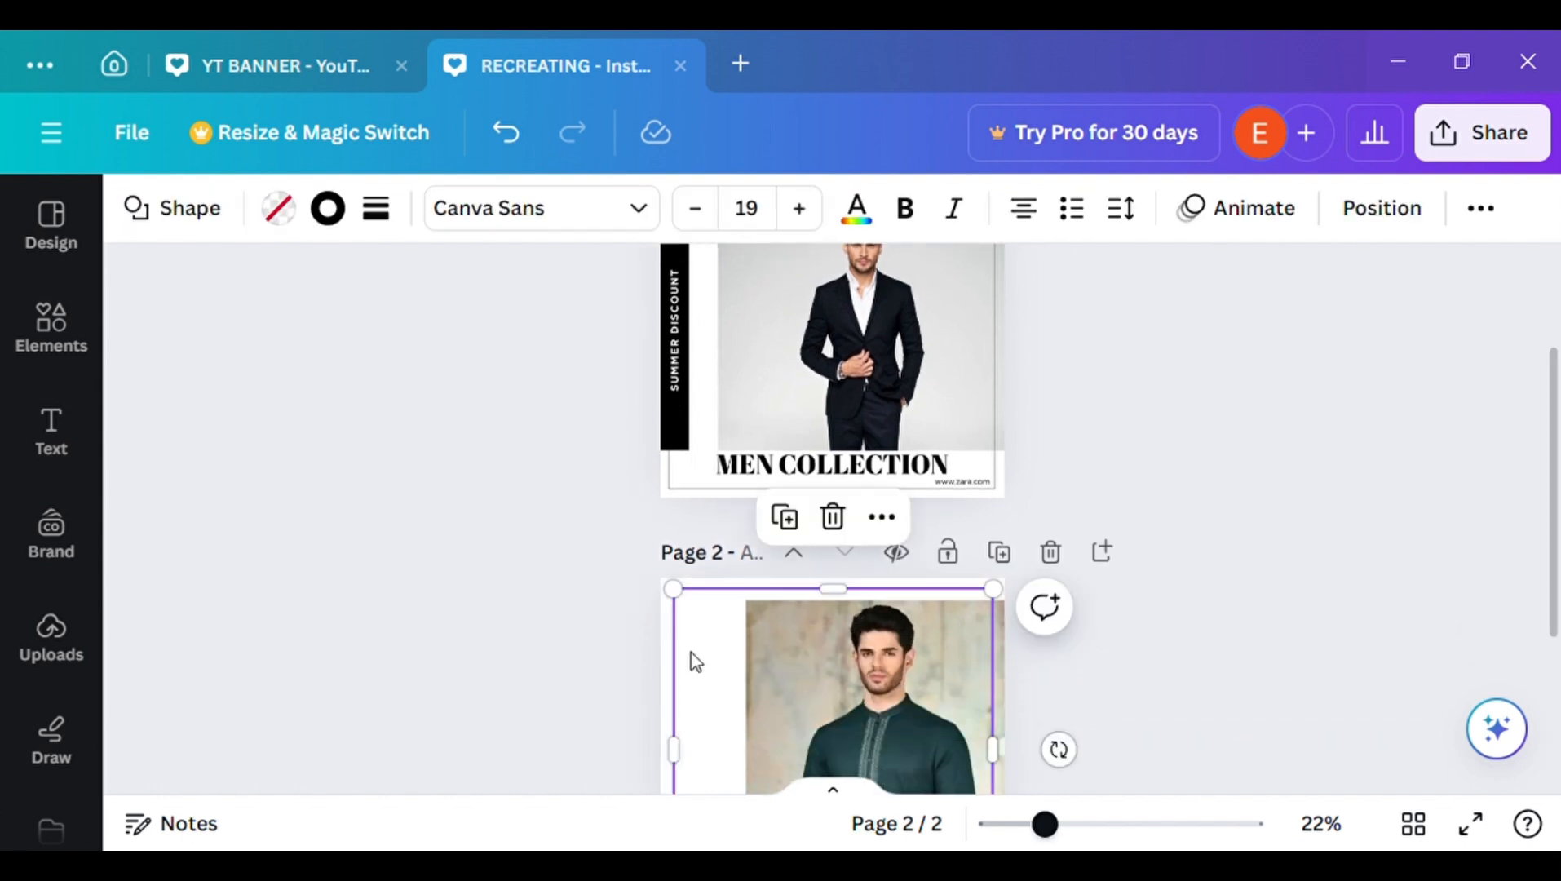
pyautogui.click(1375, 408)
pyautogui.scroll(2, 1558, 523)
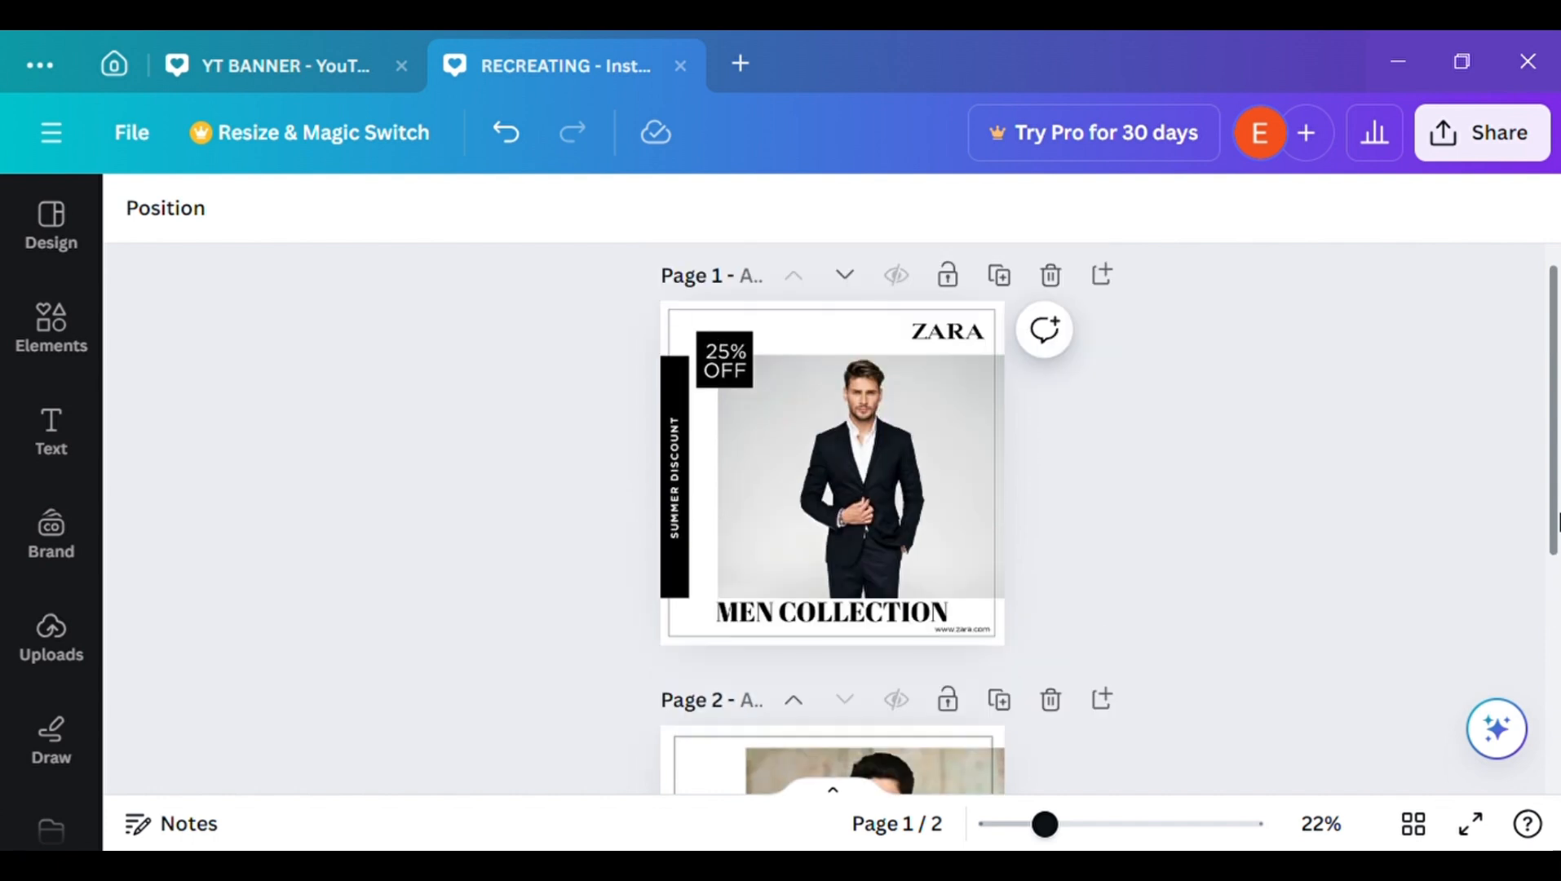
pyautogui.scroll(-5, 1558, 522)
pyautogui.scroll(3, 1558, 538)
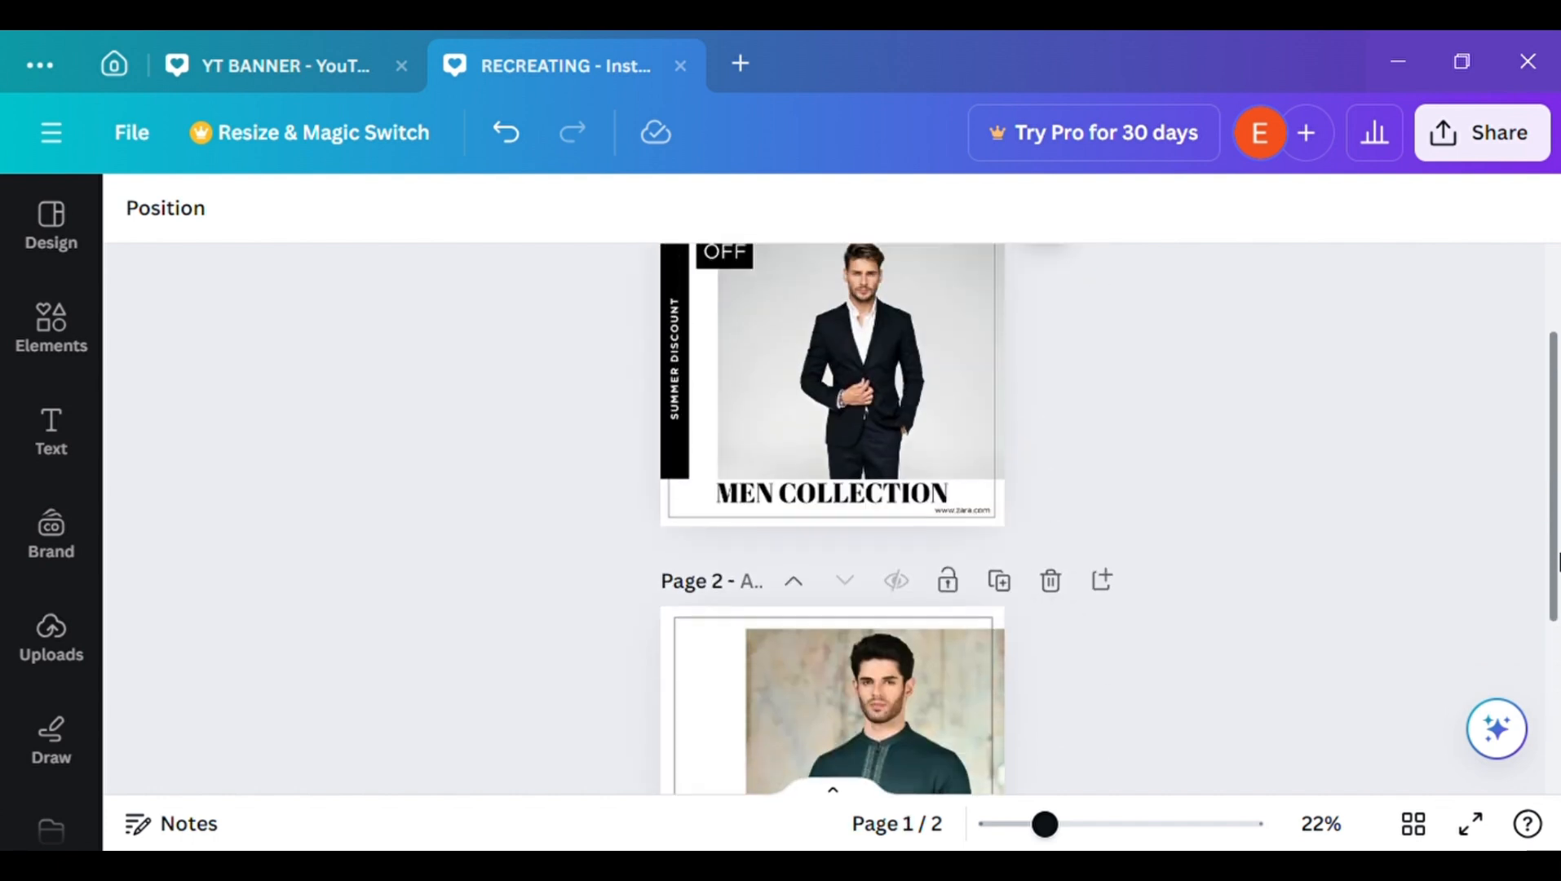
pyautogui.scroll(2, 1558, 563)
pyautogui.scroll(-2, 1558, 563)
# - Scale down the kurta photo and move it against the page's right edge, leaving space above and below it inside the frame
pyautogui.click(761, 597)
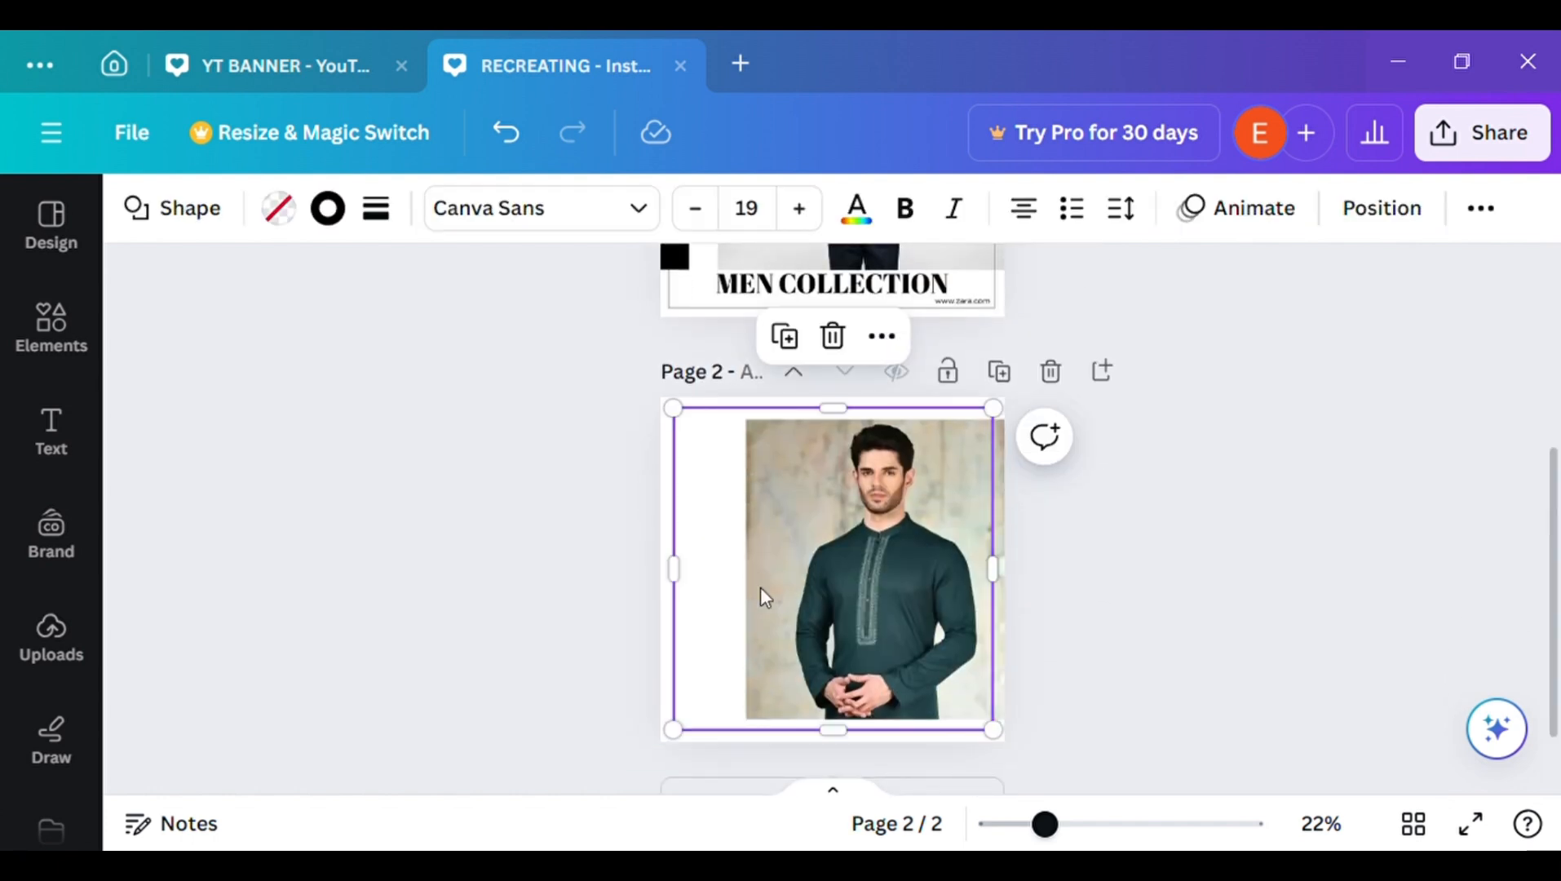
pyautogui.click(876, 560)
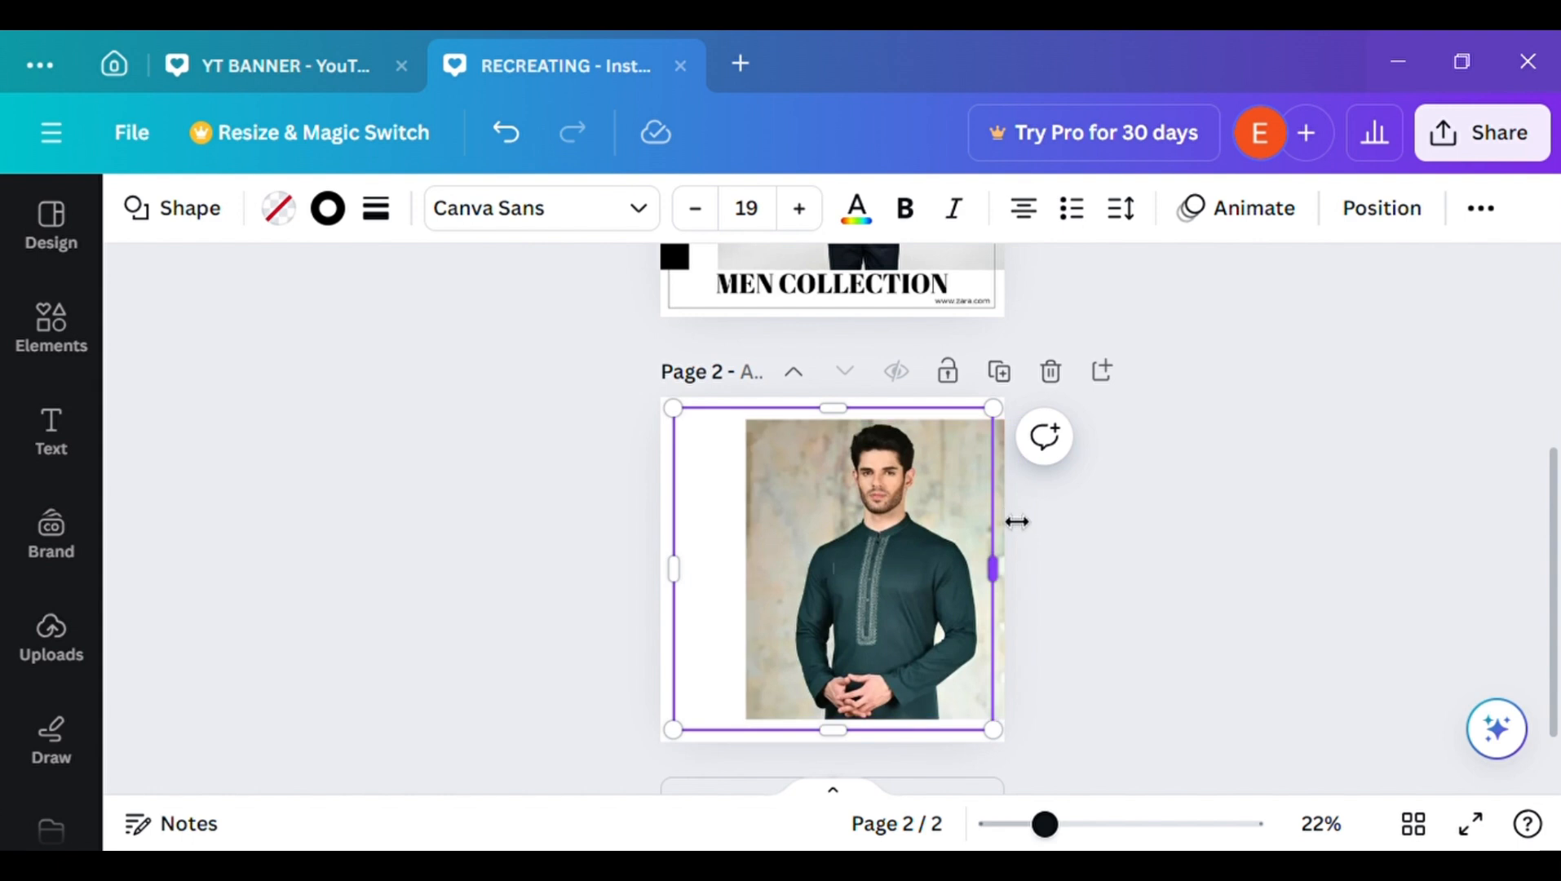
pyautogui.click(1009, 514)
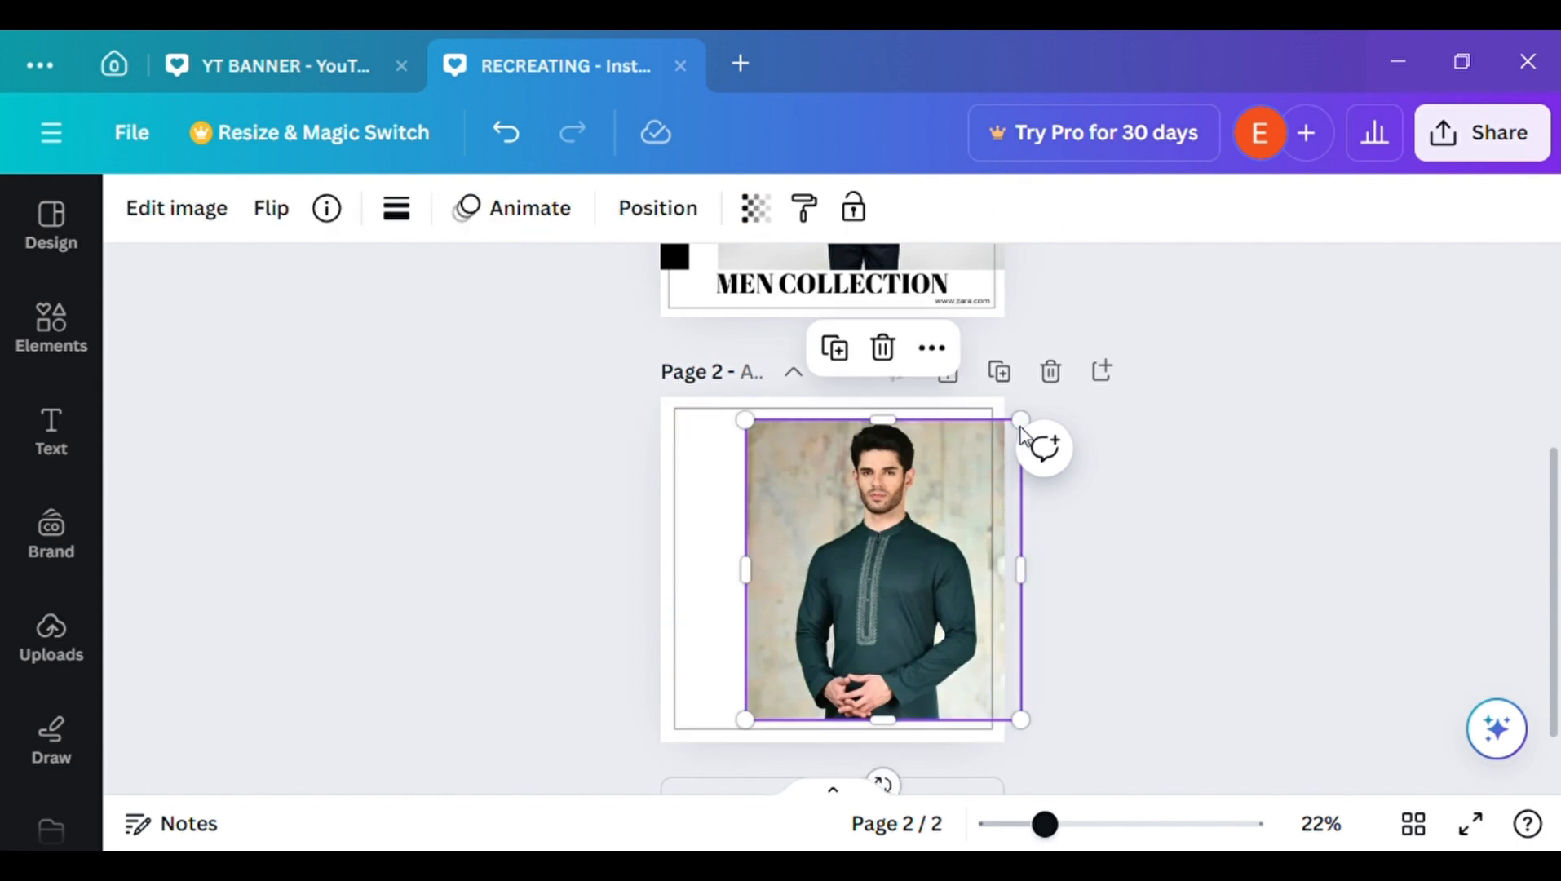
pyautogui.moveTo(1020, 420); pyautogui.dragTo(1029, 498)
pyautogui.moveTo(886, 579); pyautogui.dragTo(920, 571)
pyautogui.click(1252, 738)
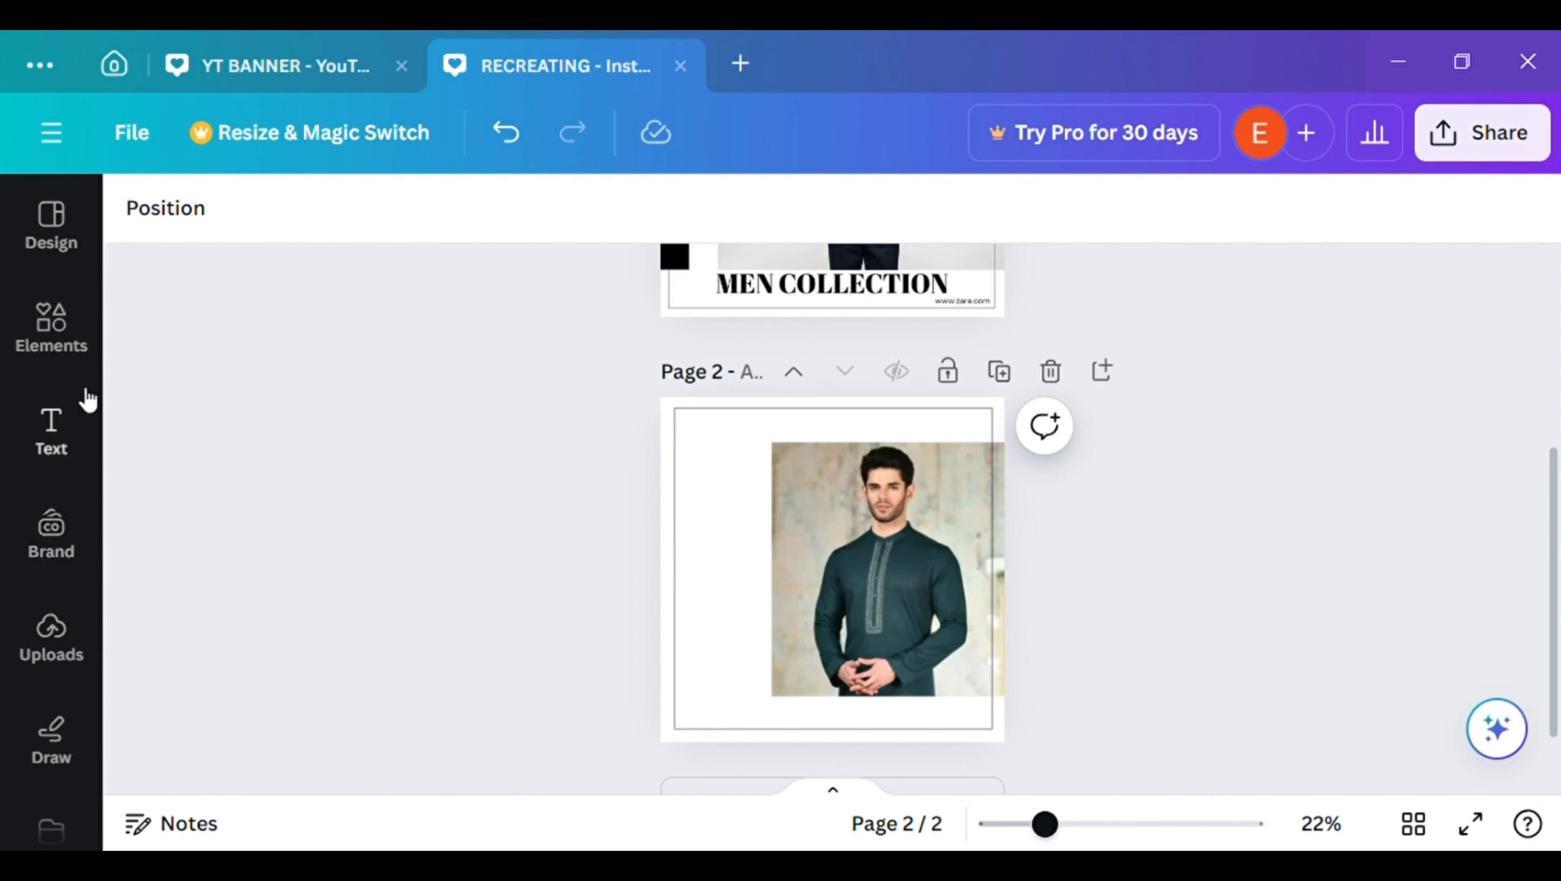
# - Add a heading reading "J." and place it above the photo on page 2
pyautogui.click(83, 407)
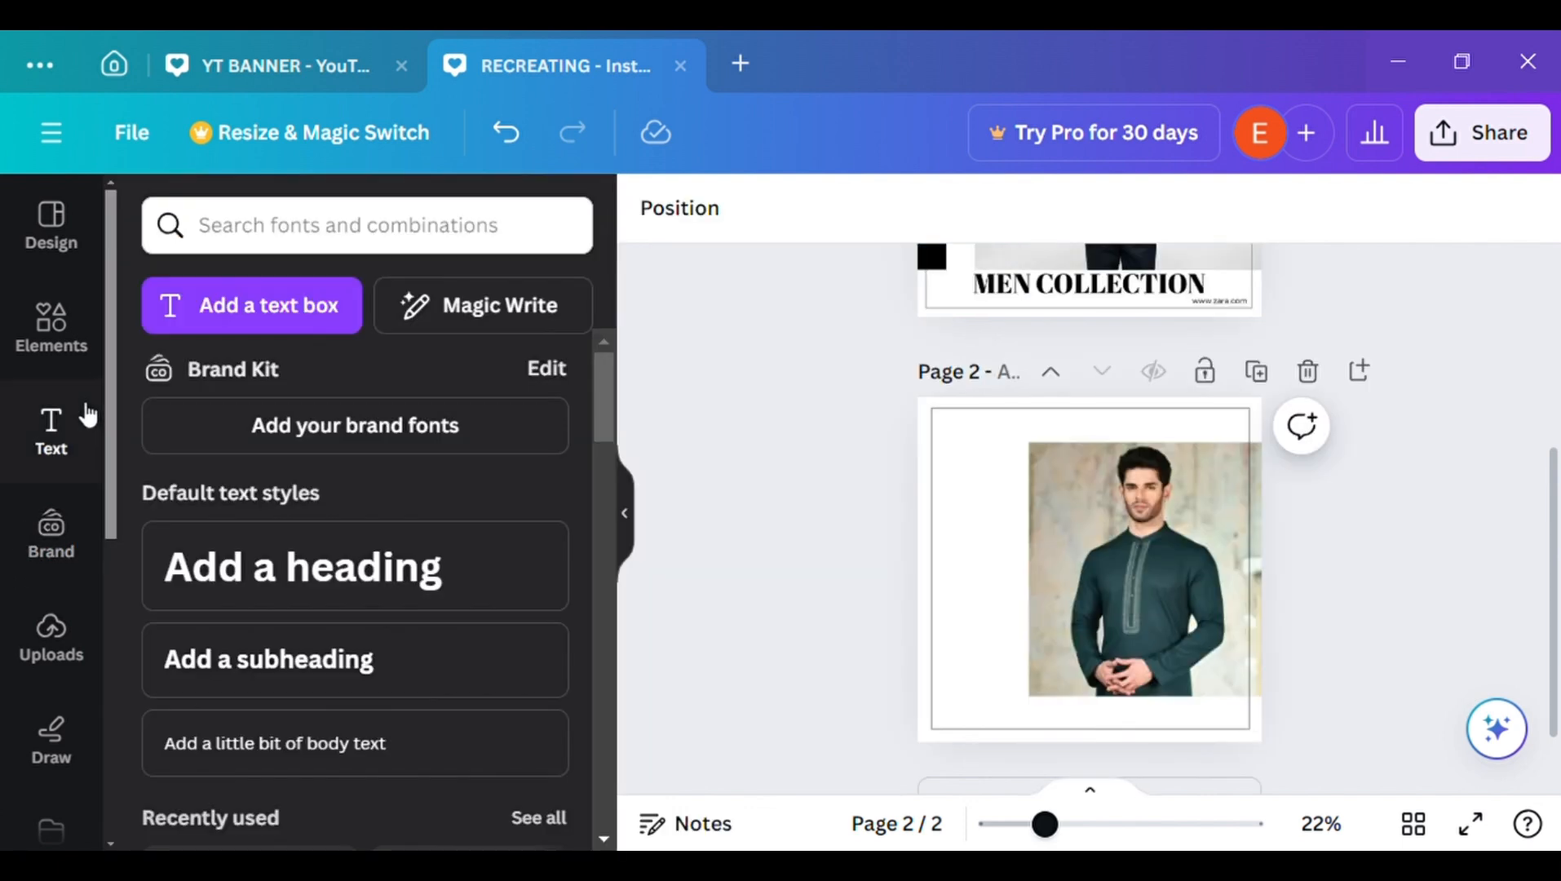
pyautogui.click(455, 593)
pyautogui.press('BackSpace')
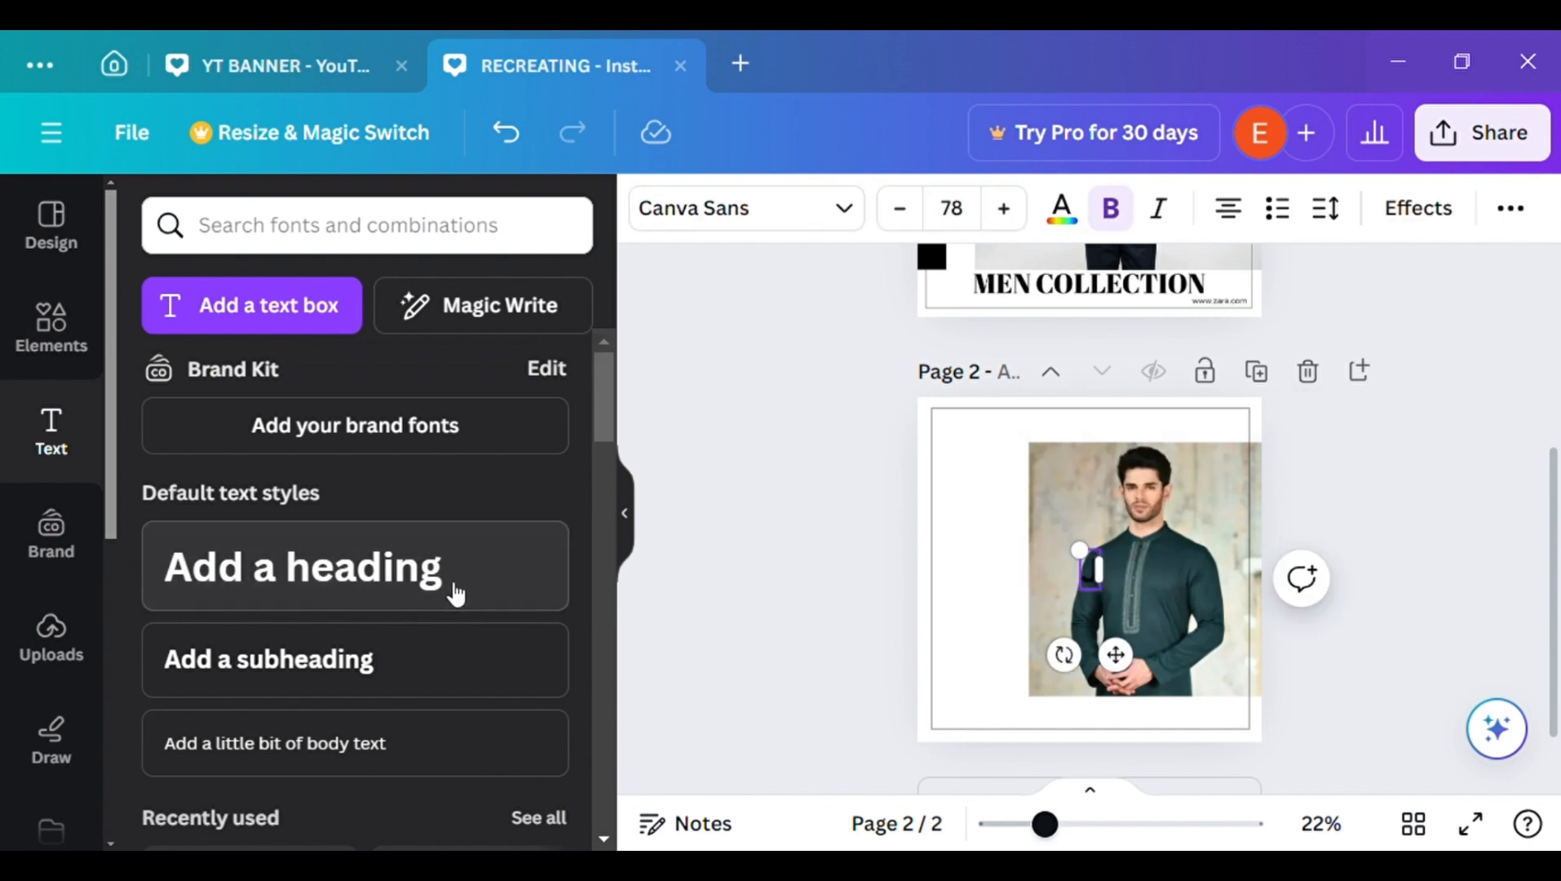
pyautogui.write('J')
pyautogui.click(632, 551)
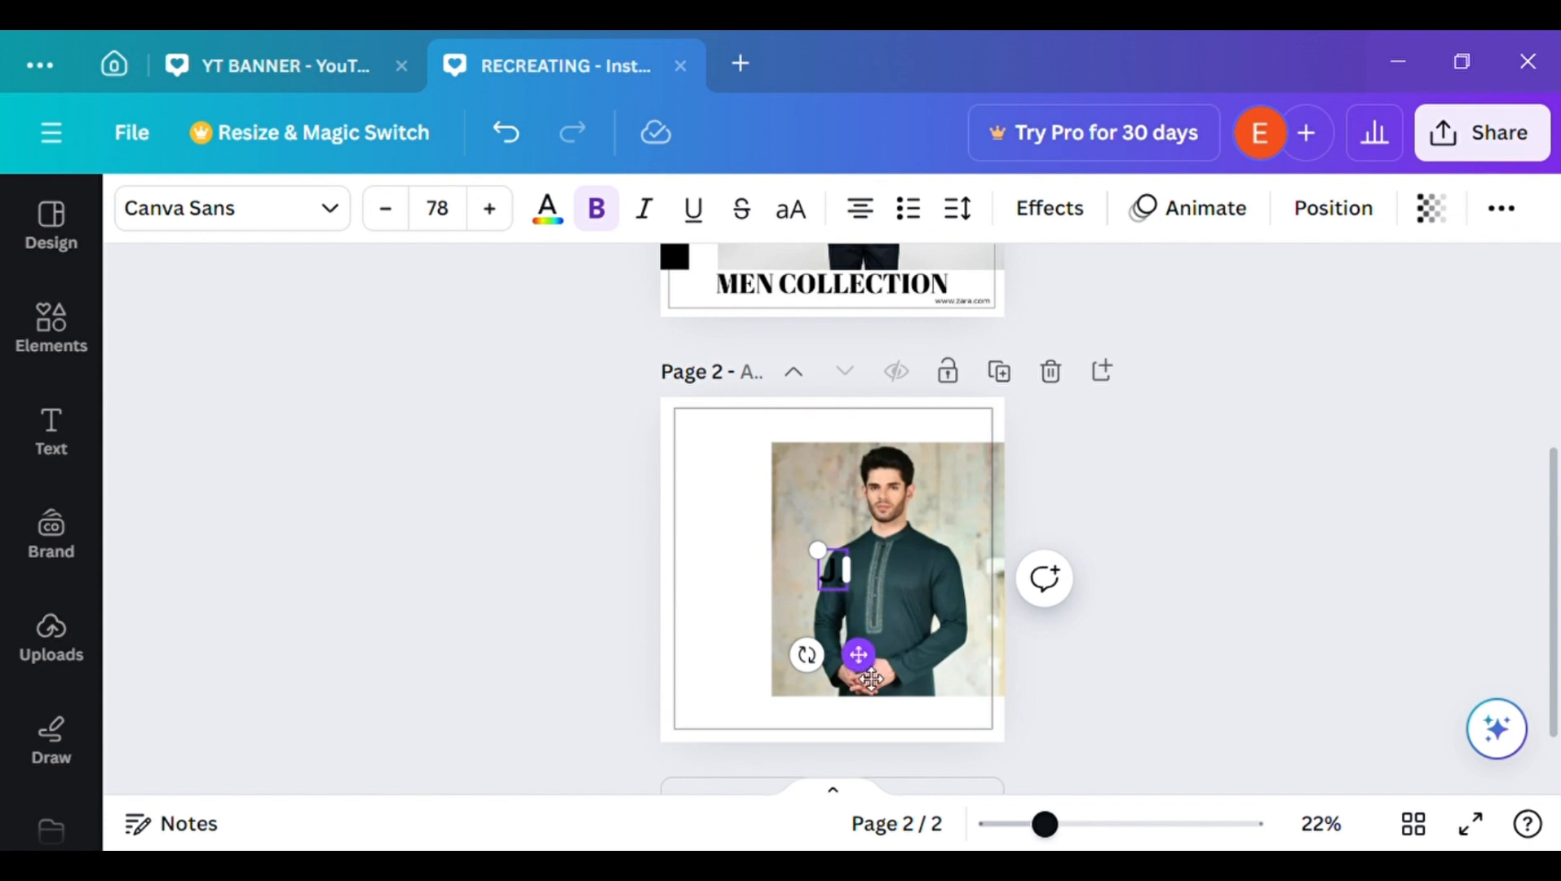
pyautogui.moveTo(871, 679); pyautogui.dragTo(947, 534)
pyautogui.click(1075, 539)
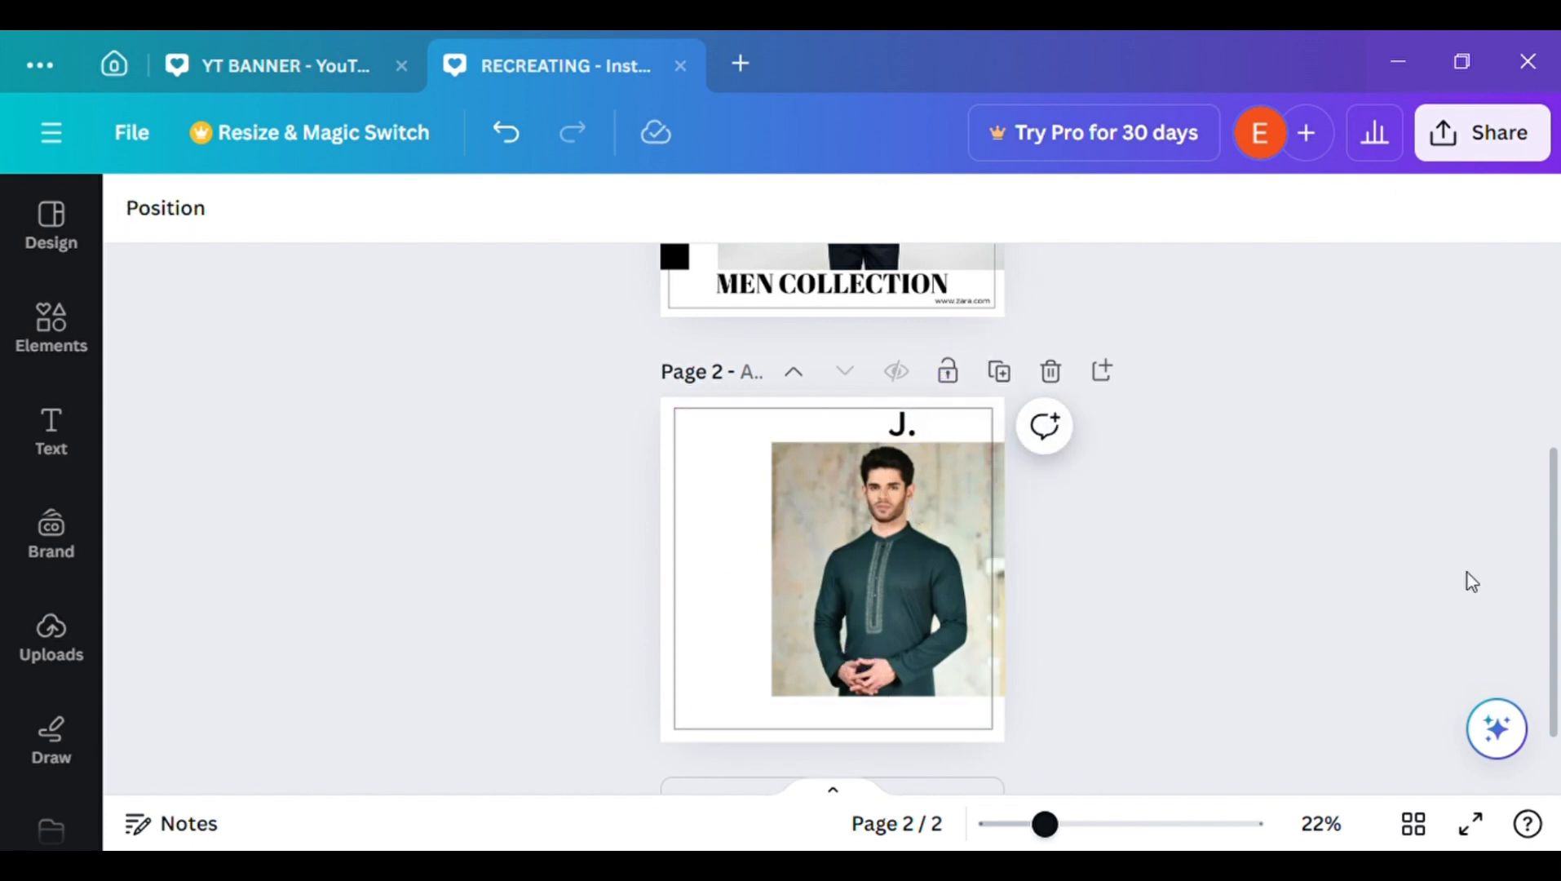
# - Replace the heading text above the photo with "BRAND NAME"
pyautogui.moveTo(1553, 595)
pyautogui.mouseDown()
pyautogui.moveTo(1554, 412)
pyautogui.moveTo(1558, 602)
pyautogui.moveTo(1558, 570)
pyautogui.mouseUp()
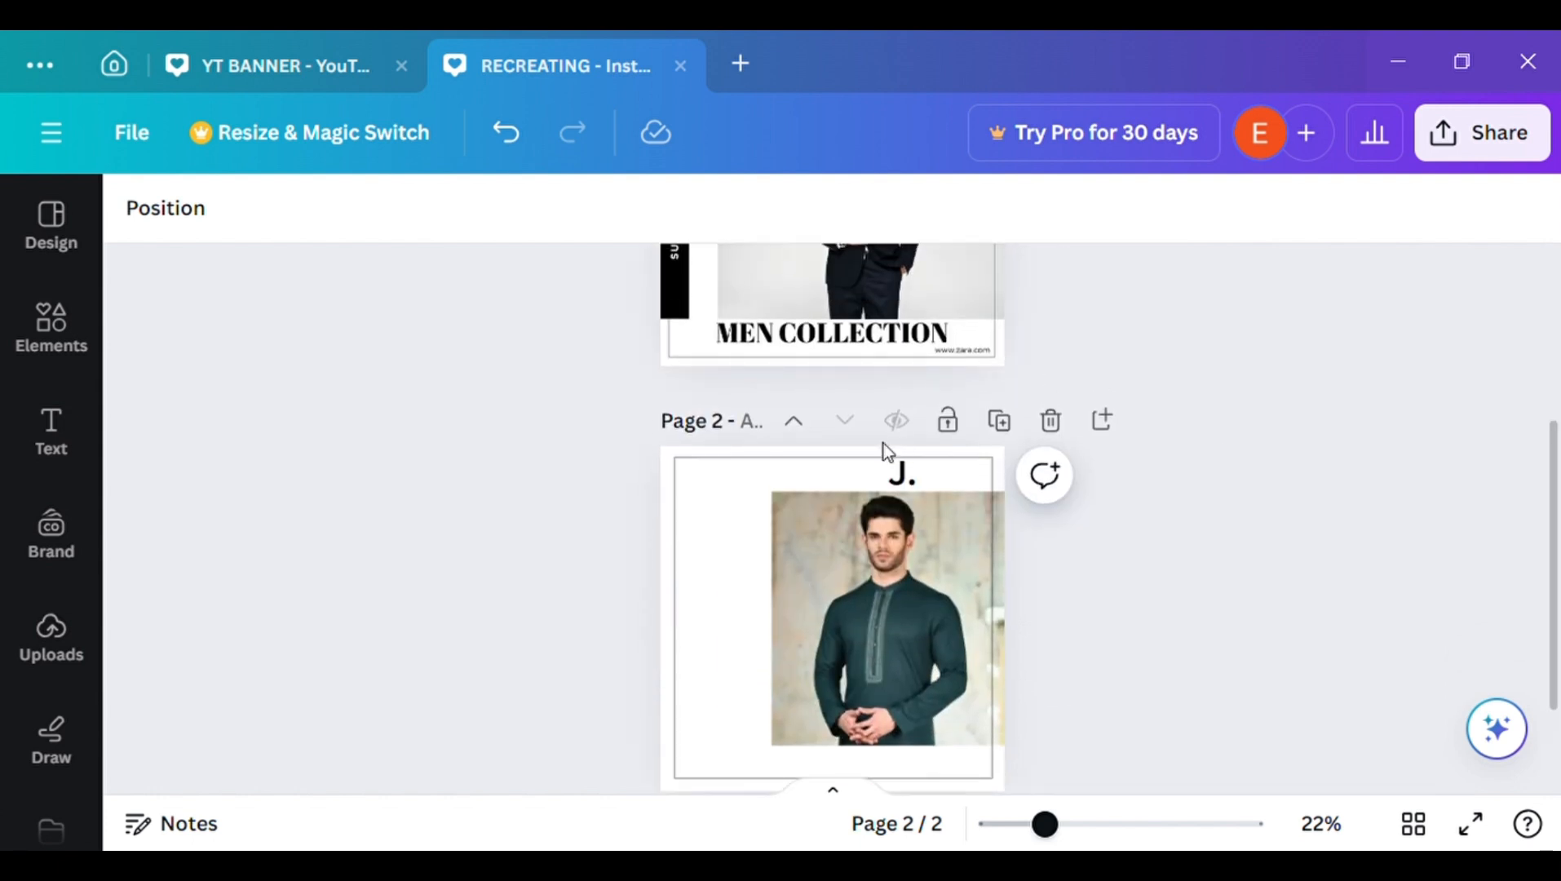
pyautogui.click(910, 480)
pyautogui.click(910, 479)
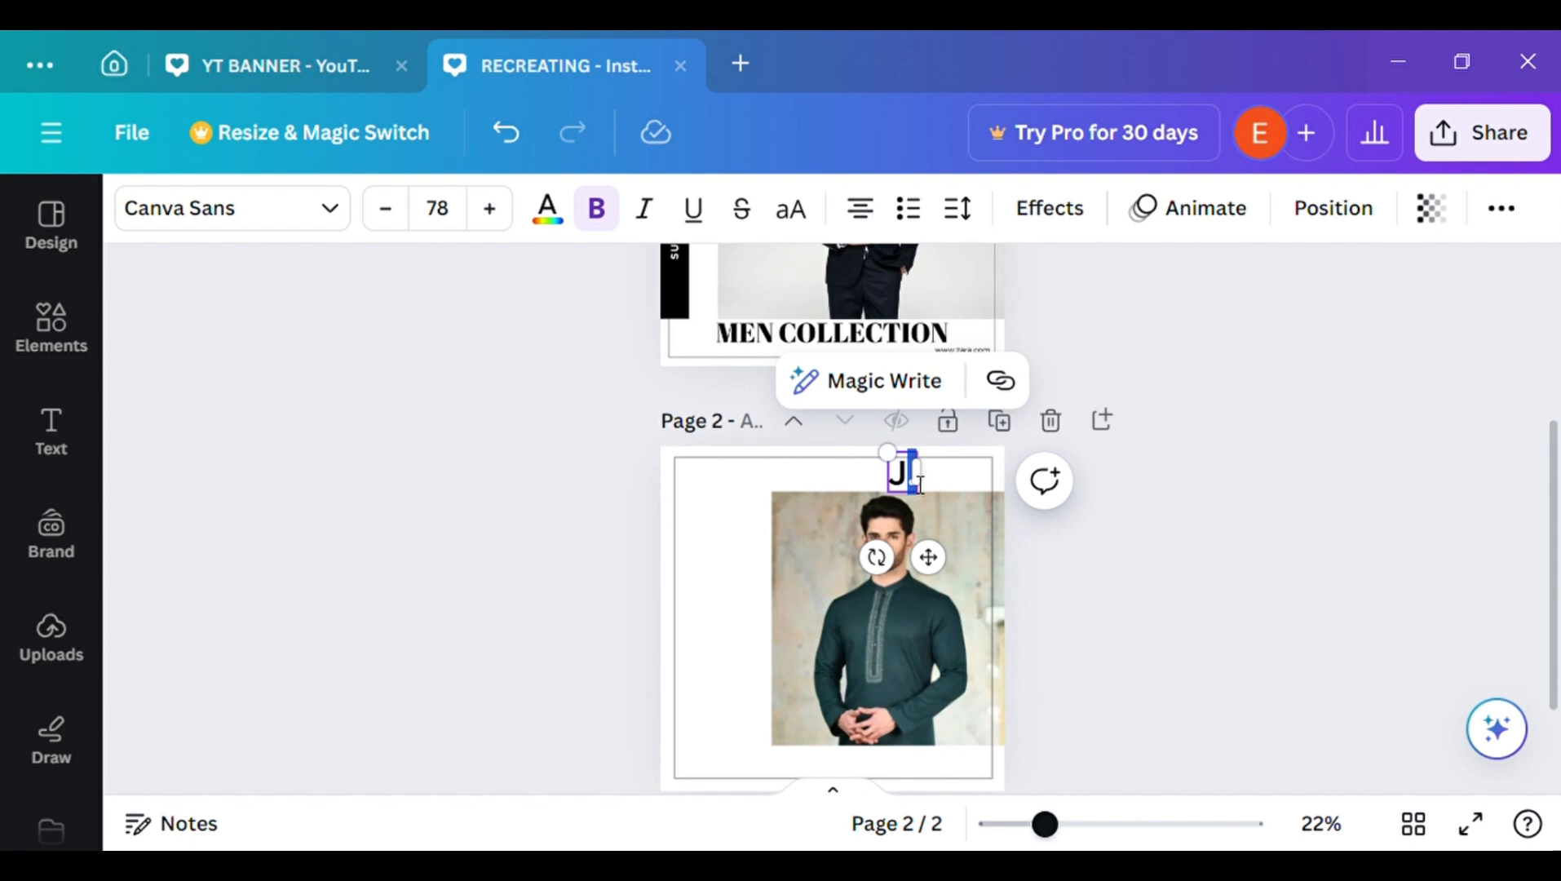
pyautogui.press('BackSpace')
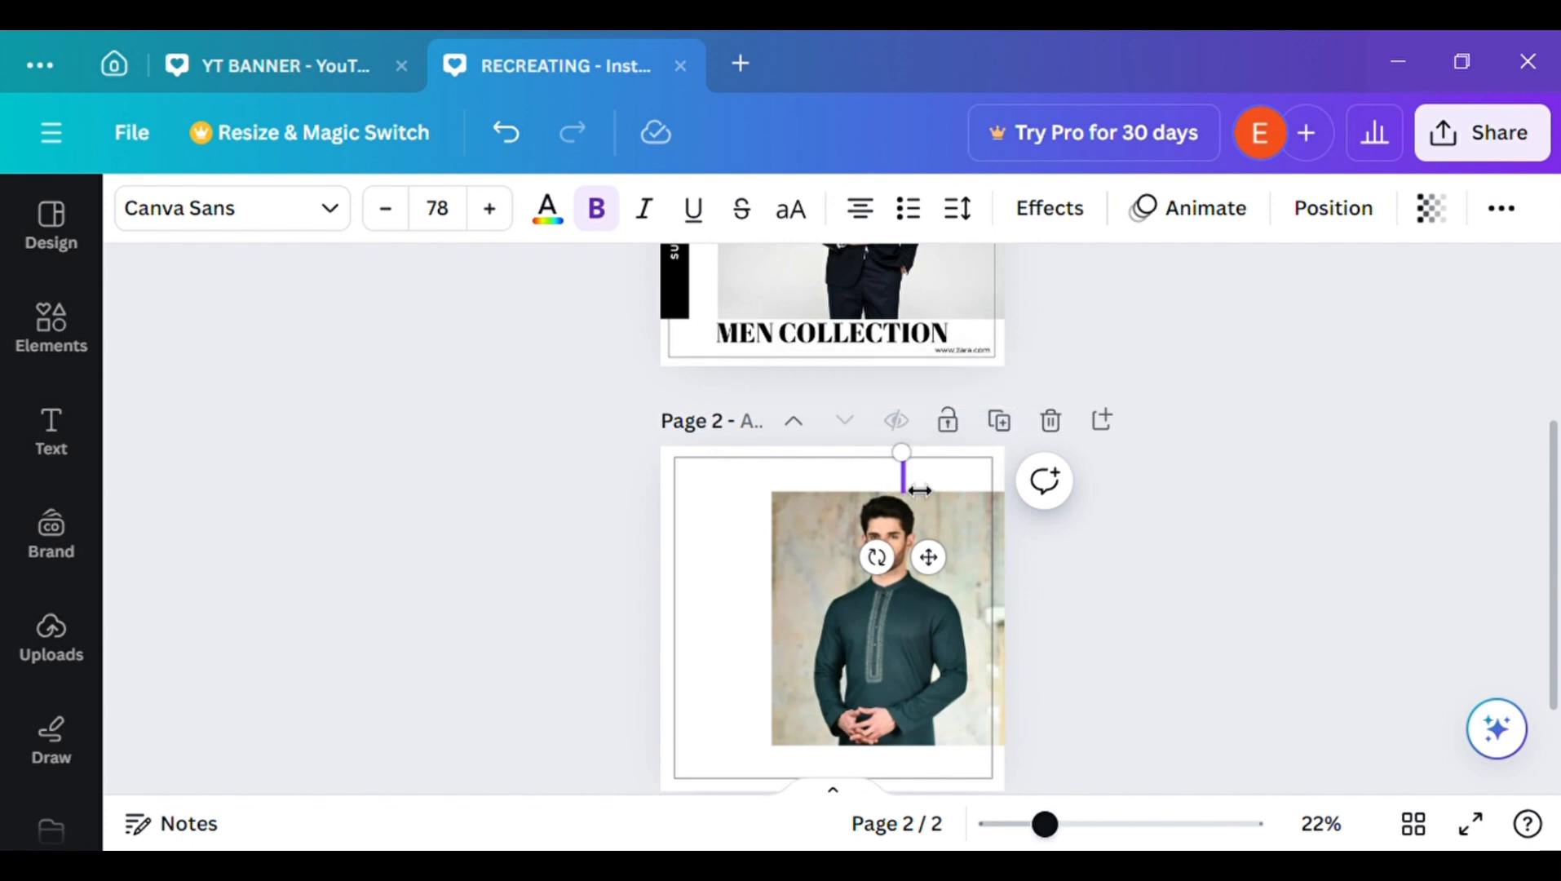
pyautogui.write('BRAND B')
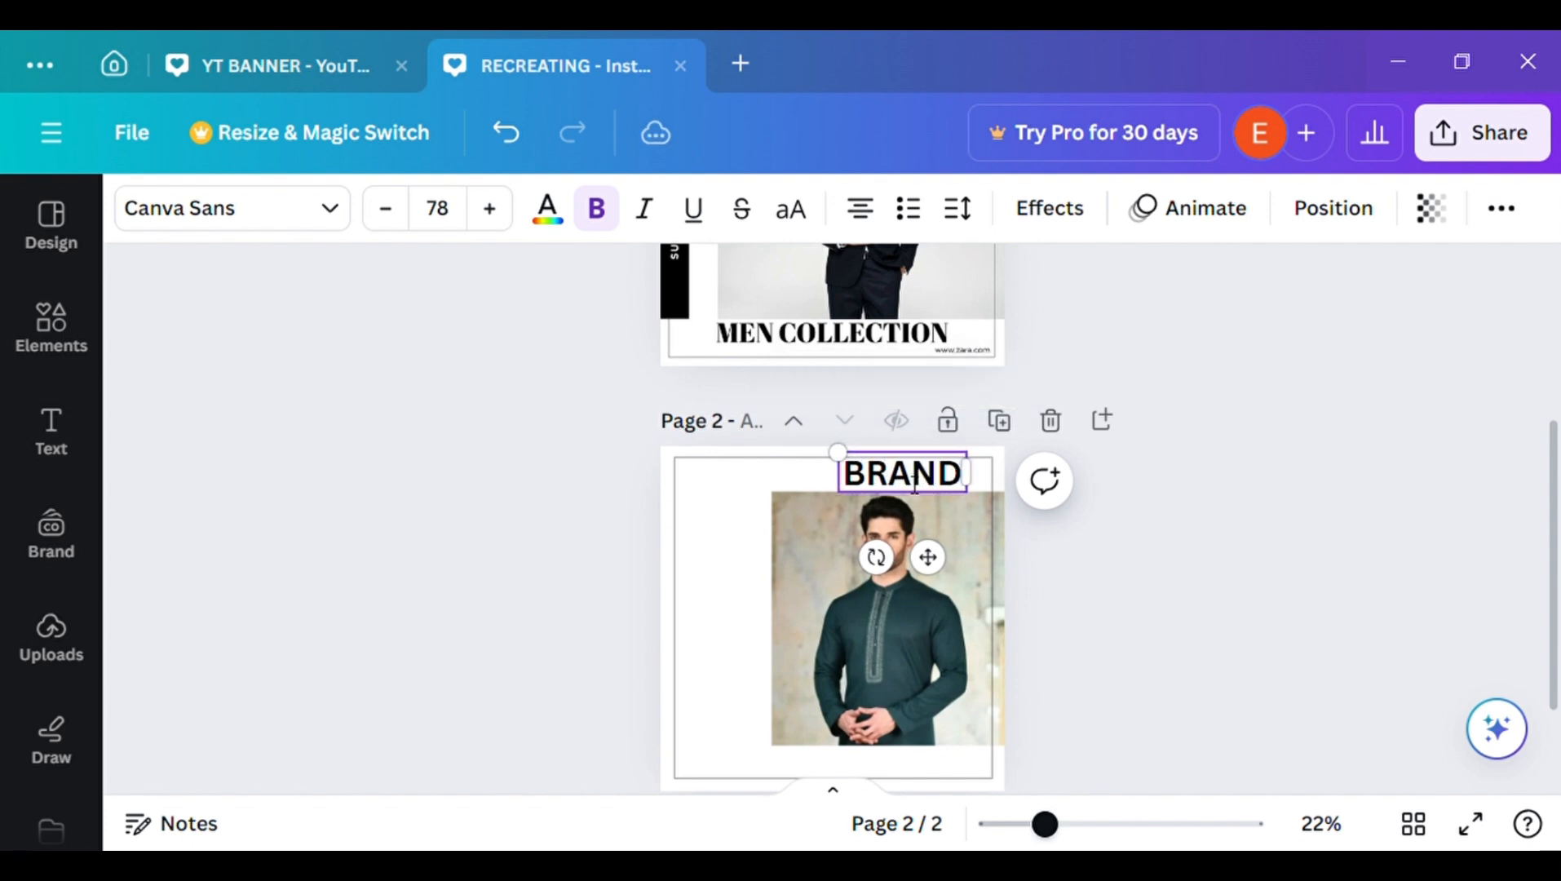
pyautogui.press('BackSpace')
pyautogui.press('BackSpace')
pyautogui.write('NAME')
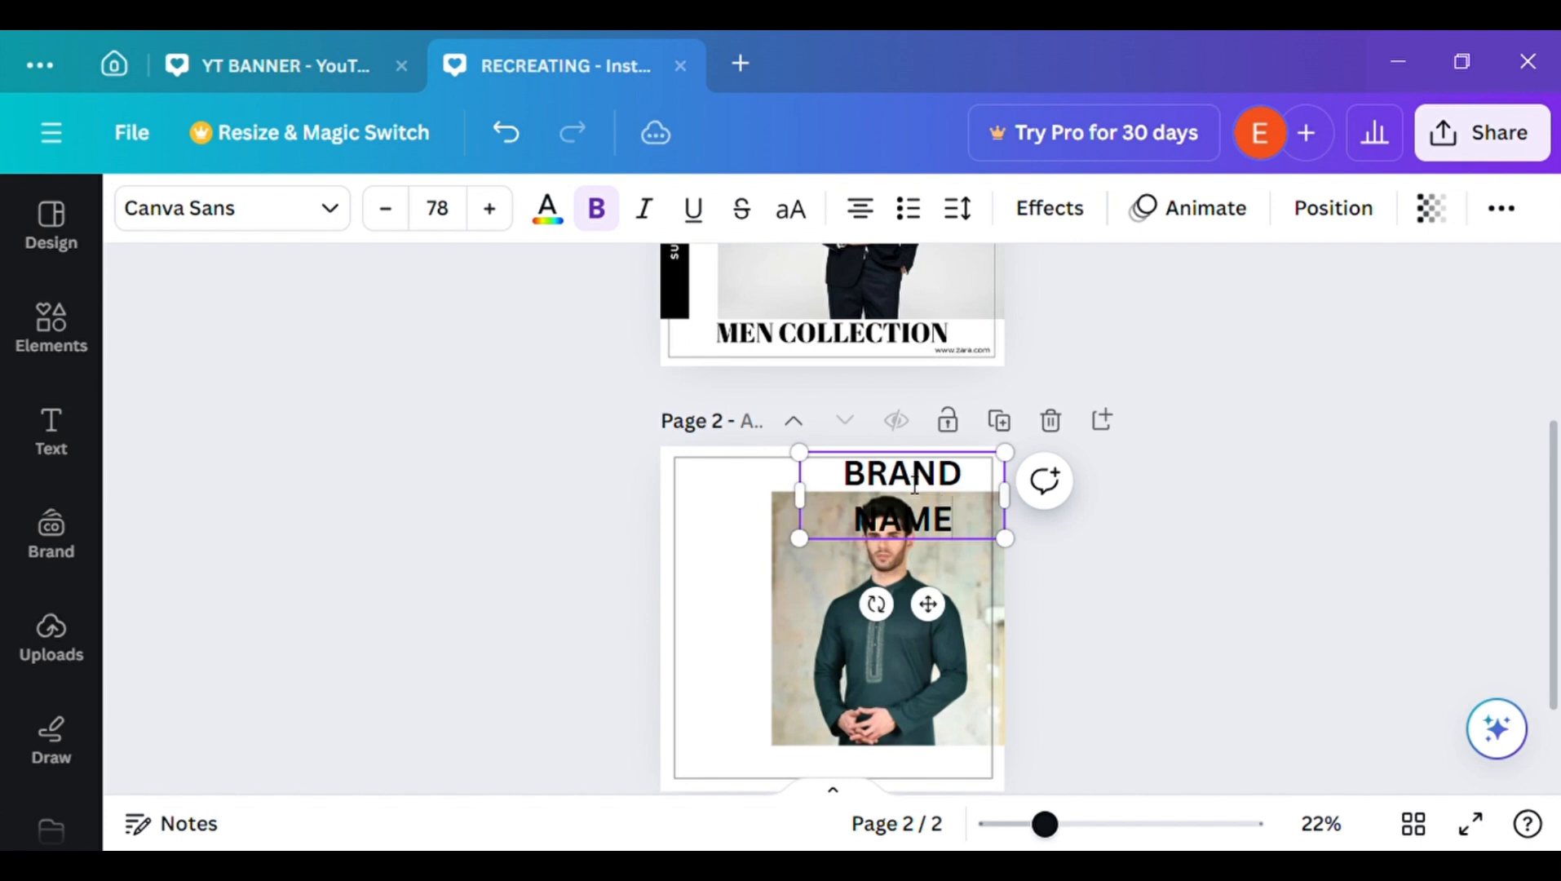
# - Shrink the BRAND NAME heading to font size 40 and place it between the frame's upper line and the photo
pyautogui.moveTo(1023, 563); pyautogui.dragTo(958, 477)
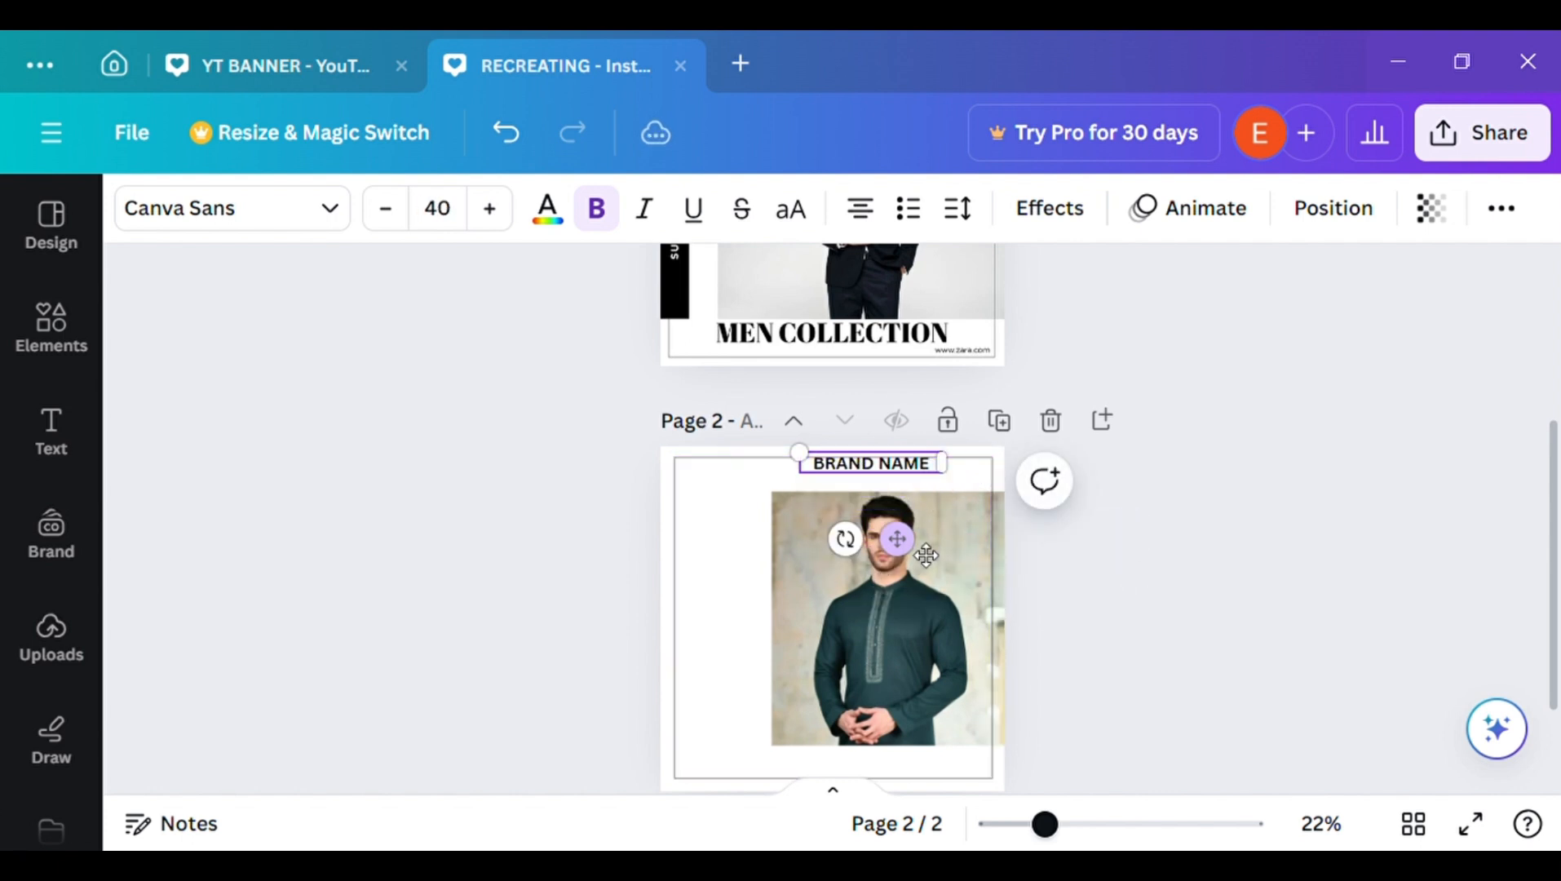
pyautogui.moveTo(889, 540); pyautogui.dragTo(953, 571)
pyautogui.click(1140, 561)
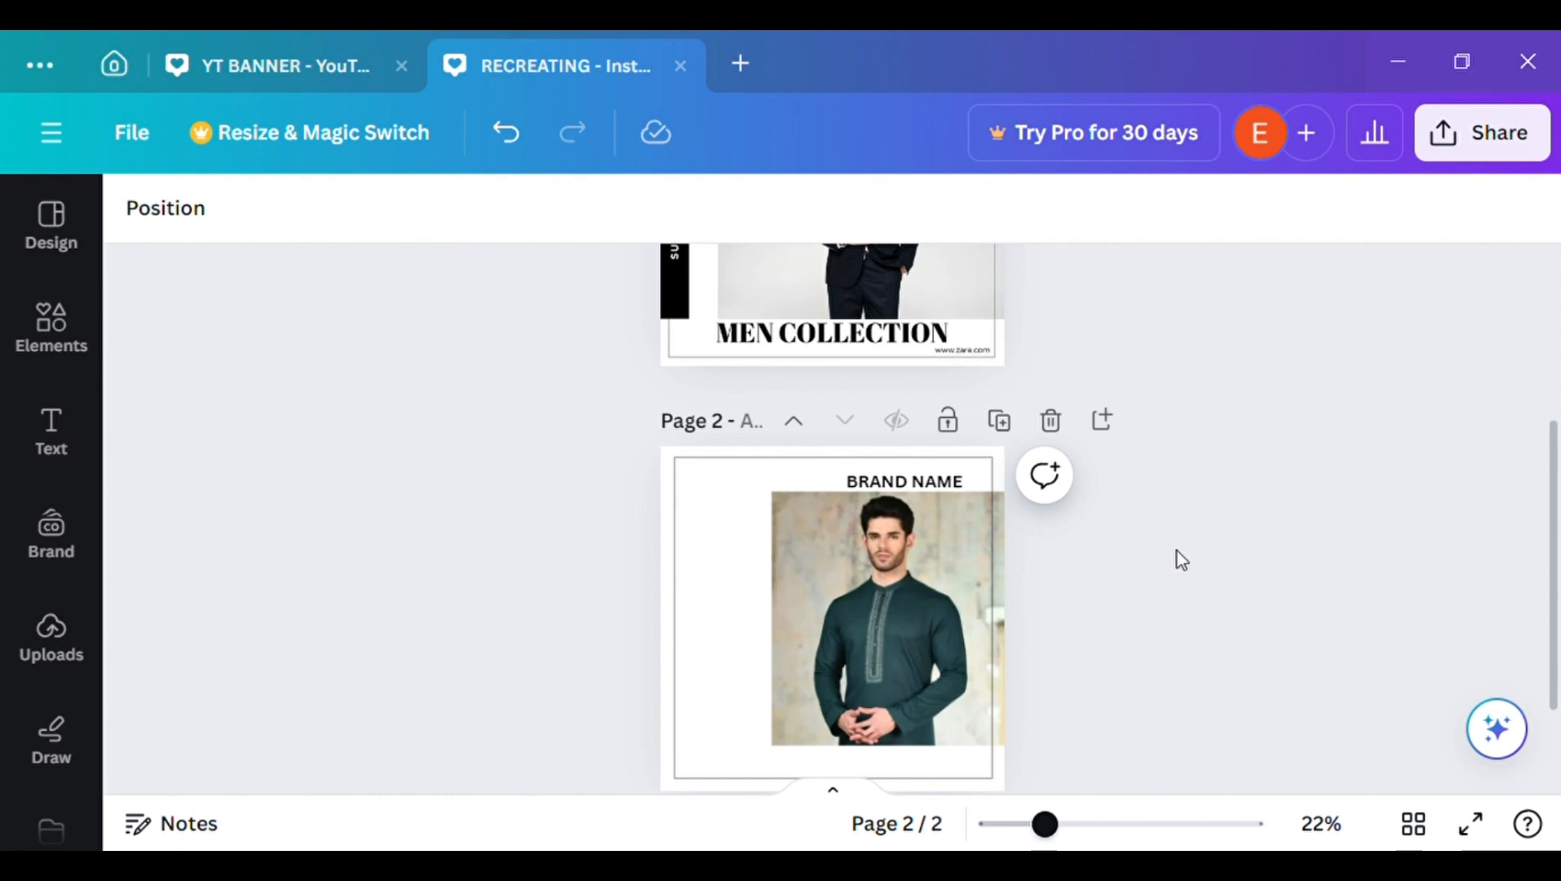
pyautogui.moveTo(1046, 823); pyautogui.dragTo(1095, 824)
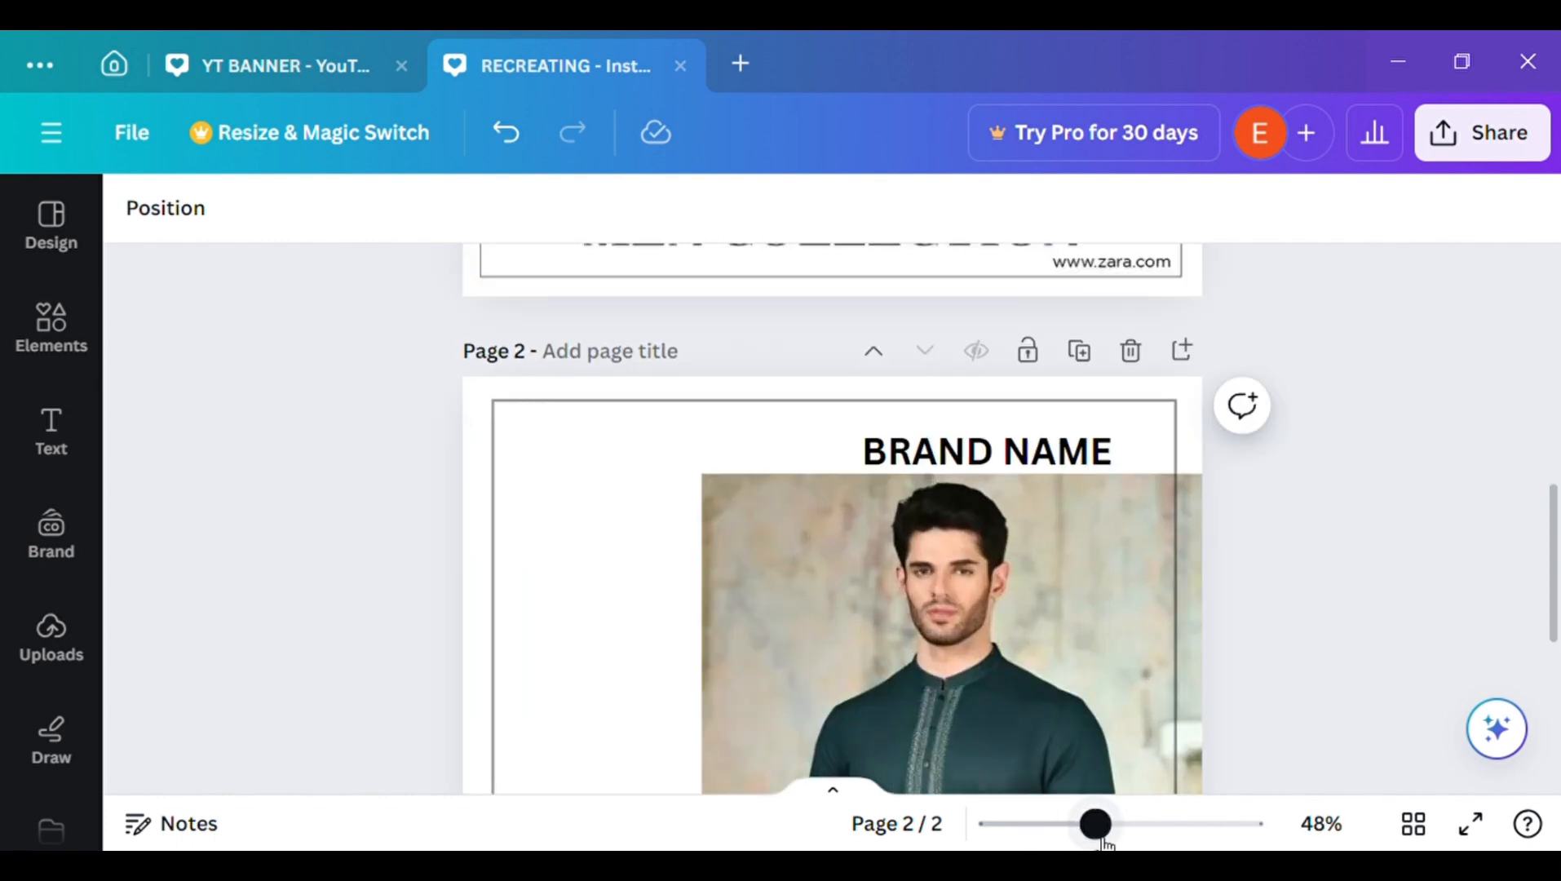
pyautogui.moveTo(1088, 468); pyautogui.dragTo(1087, 453)
pyautogui.click(1411, 557)
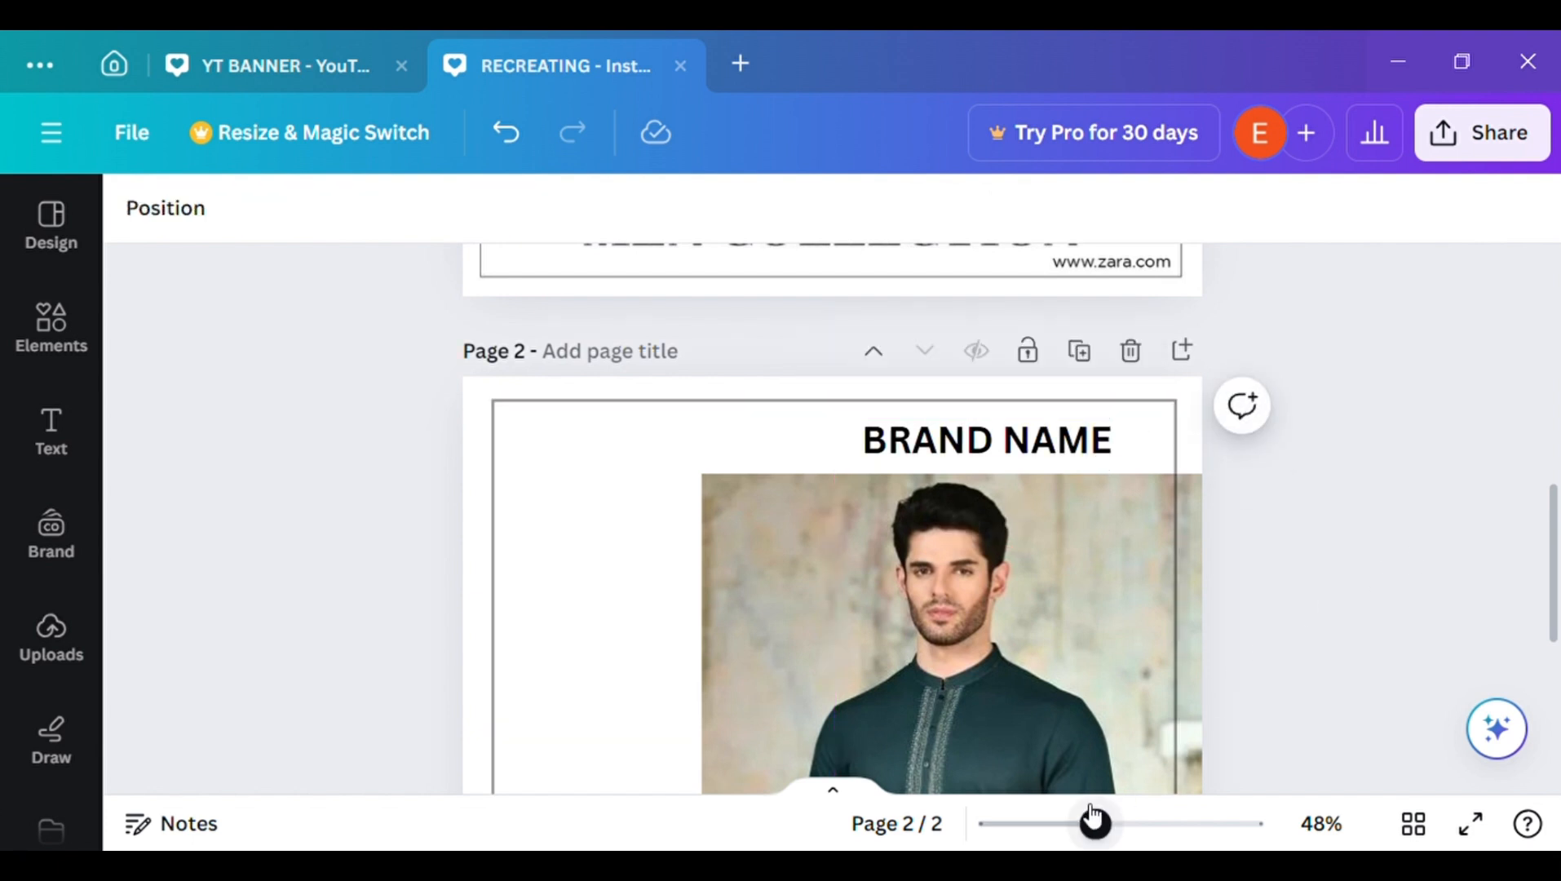
# - Extend the photo's left edge slightly to widen it, using the original post on page 1 as reference
pyautogui.moveTo(1094, 823); pyautogui.dragTo(1026, 823)
pyautogui.moveTo(1555, 627); pyautogui.dragTo(1555, 466)
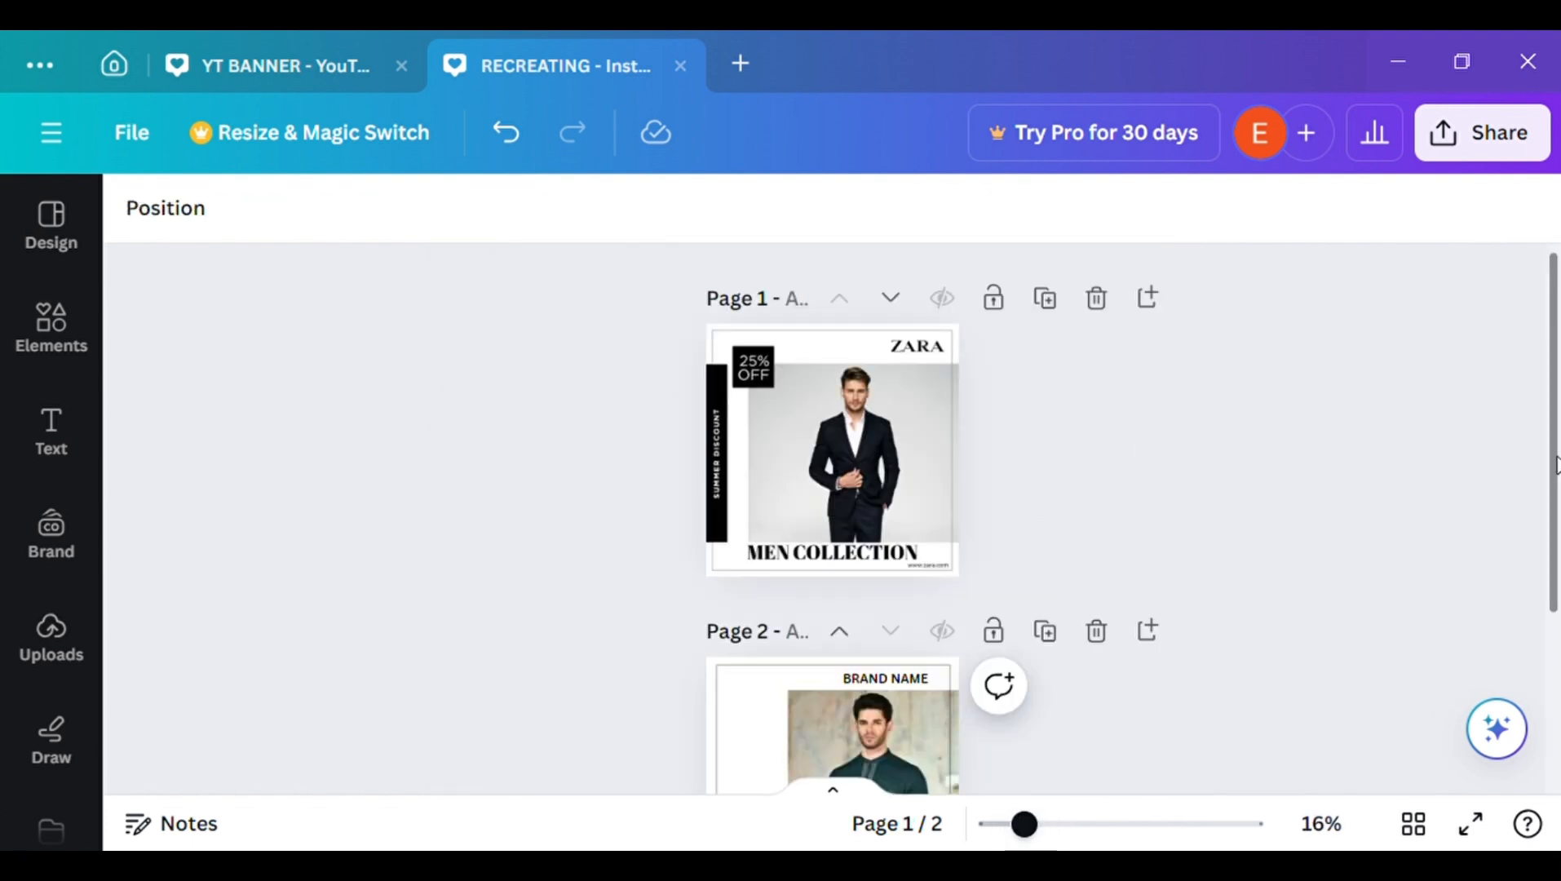
pyautogui.moveTo(1555, 520); pyautogui.dragTo(1556, 589)
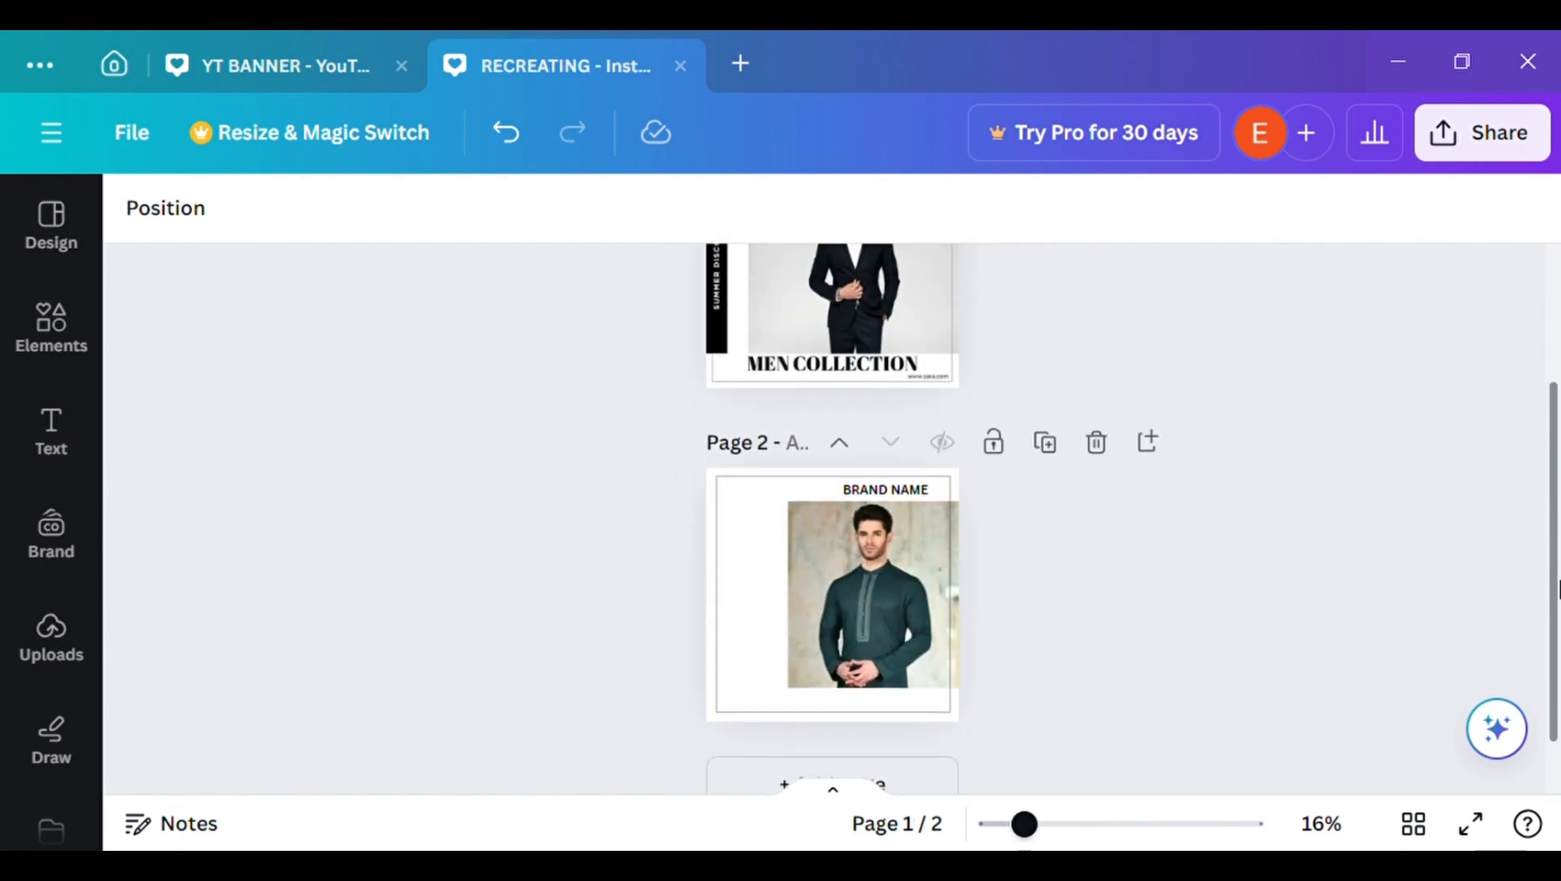
pyautogui.click(810, 562)
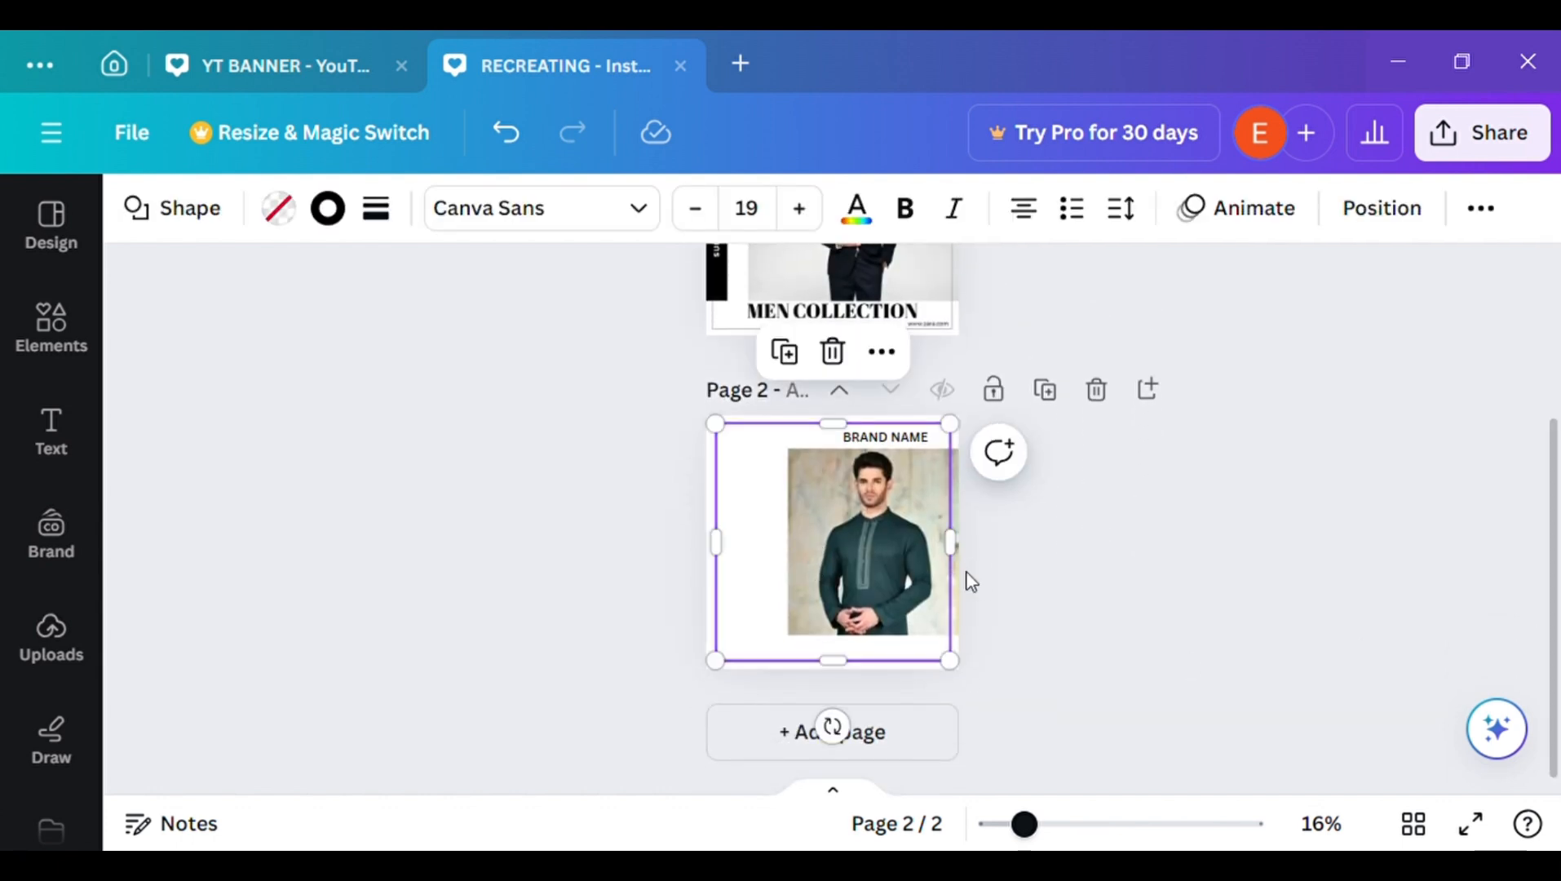
pyautogui.click(971, 508)
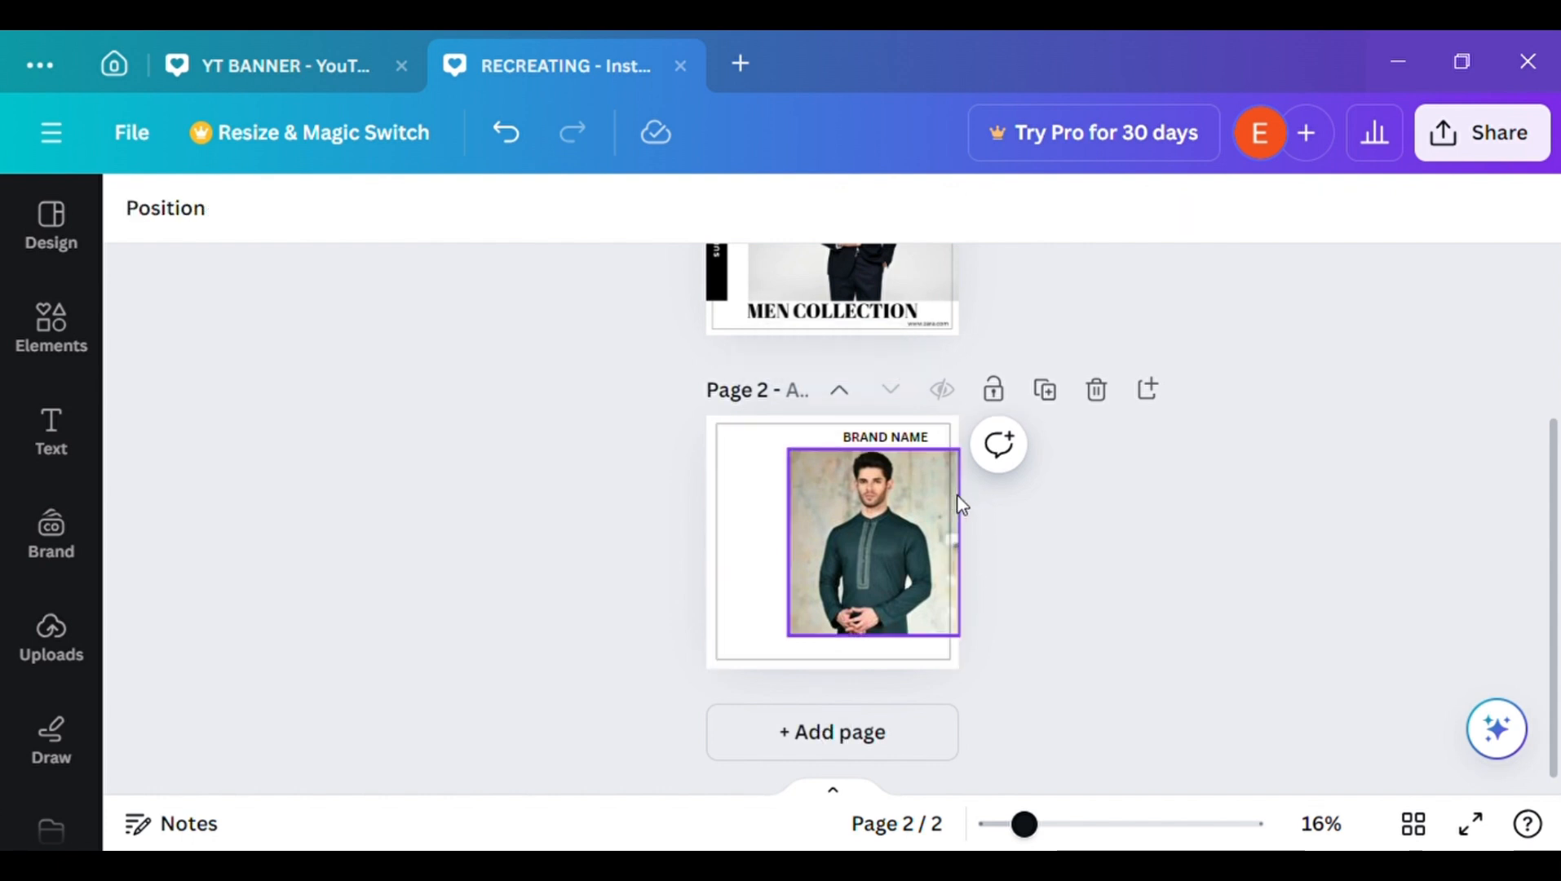
pyautogui.click(903, 500)
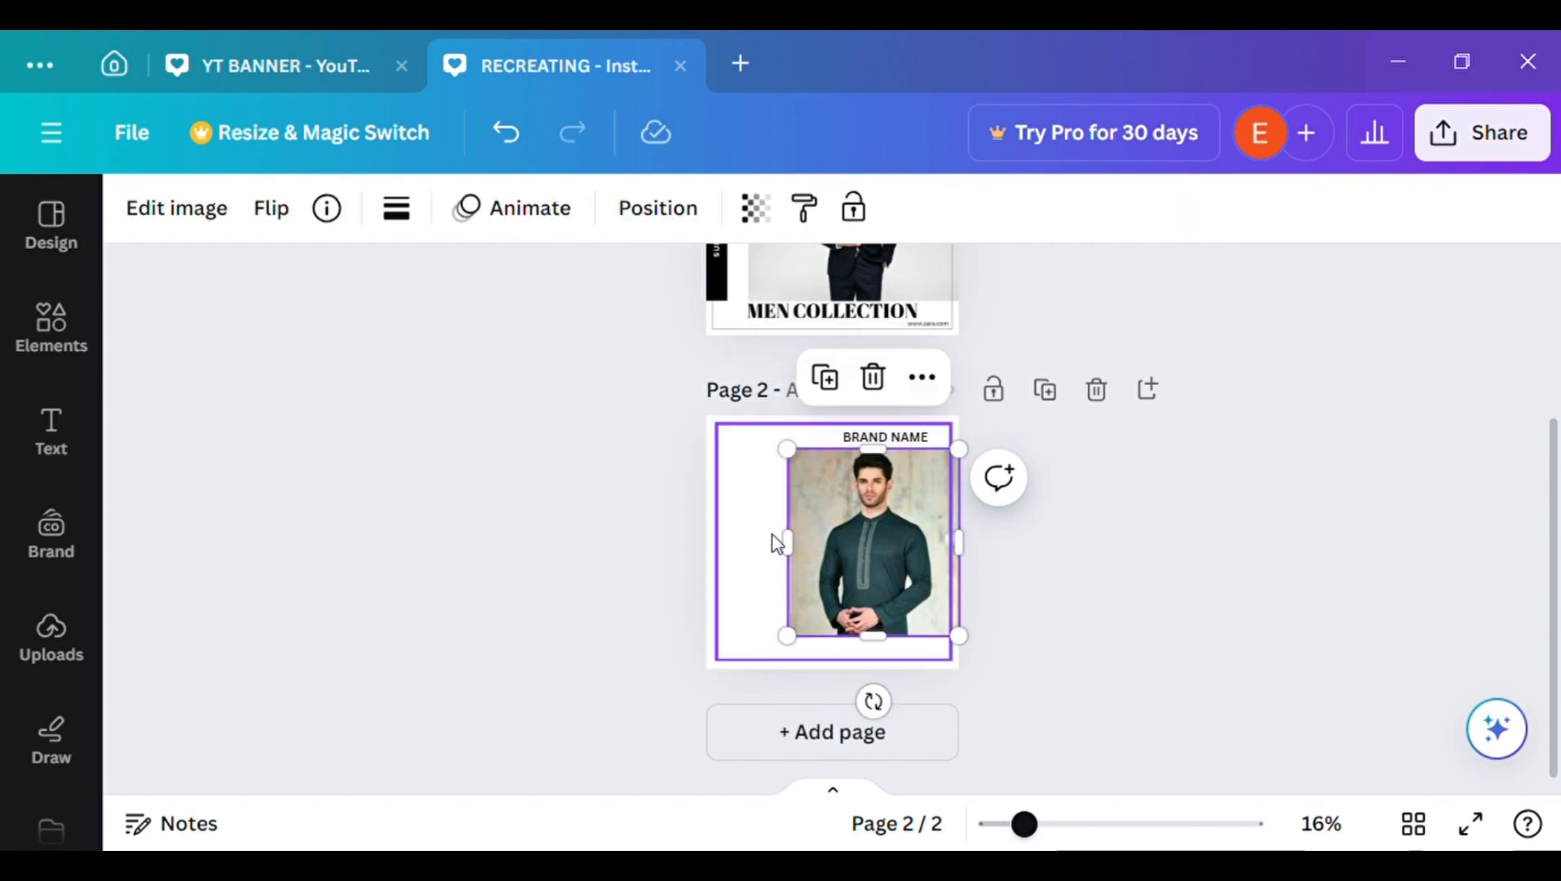
pyautogui.moveTo(799, 551); pyautogui.dragTo(791, 552)
pyautogui.click(1181, 660)
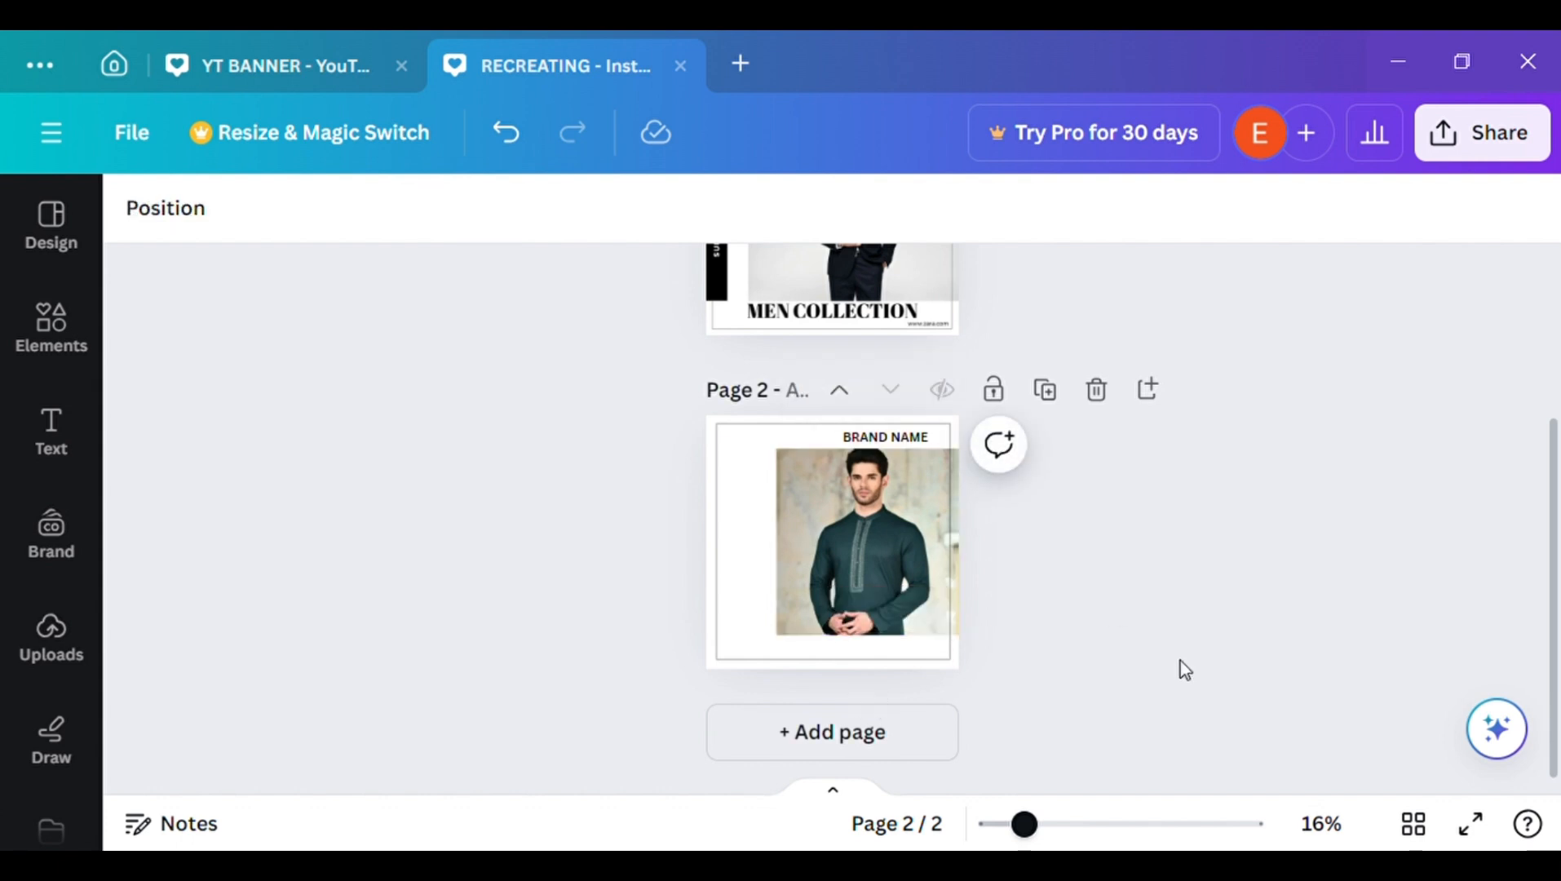
# - Duplicate the page frame and shrink the copy to a small square in the lower-left corner of page 2
pyautogui.click(727, 584)
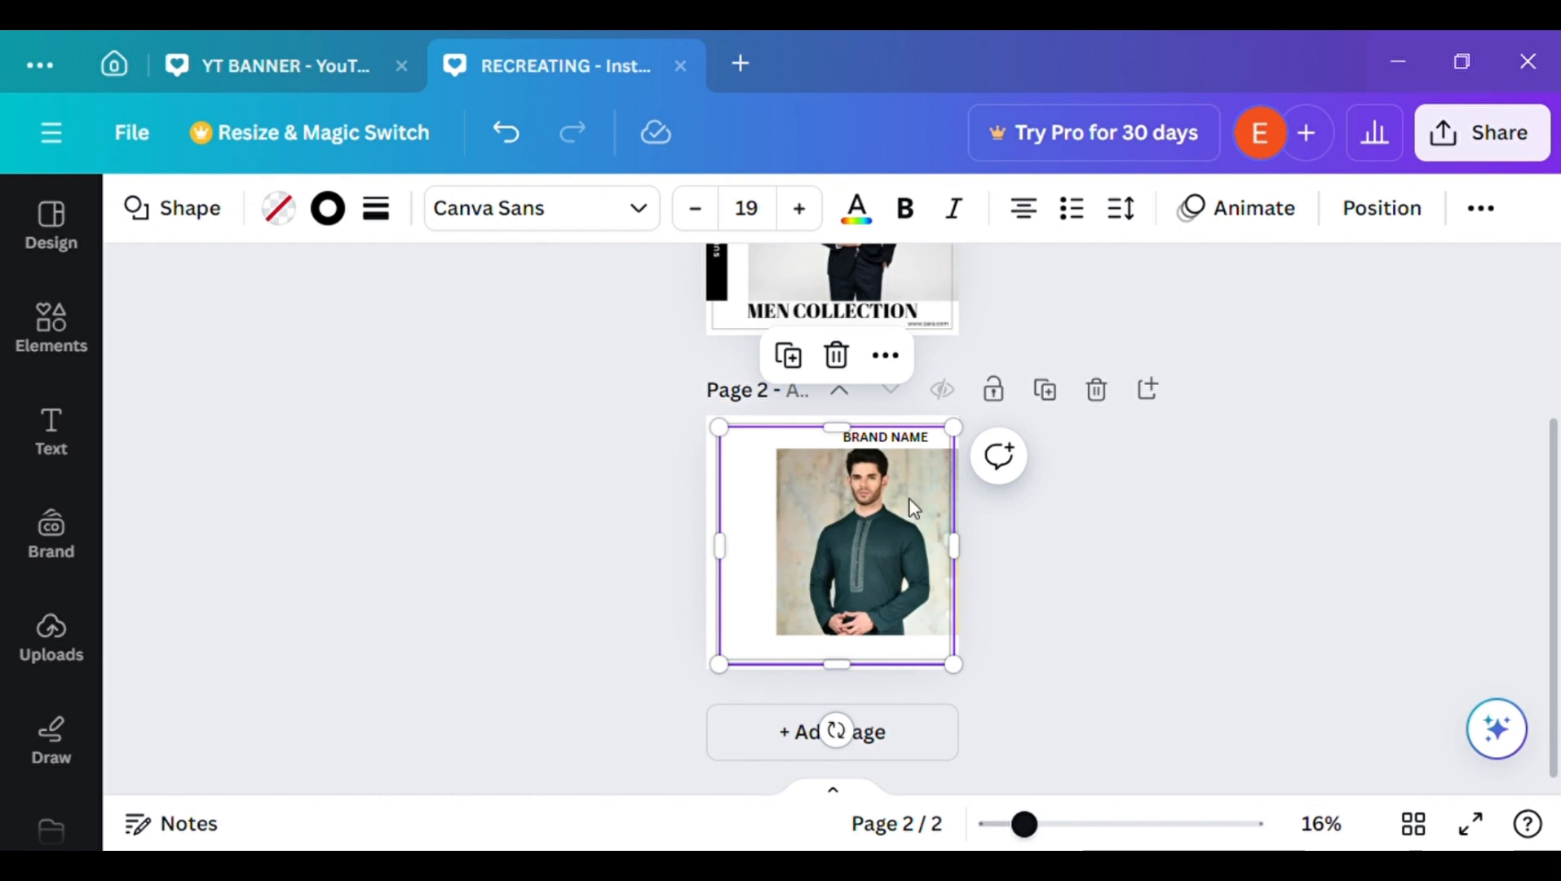
pyautogui.moveTo(954, 426); pyautogui.dragTo(785, 600)
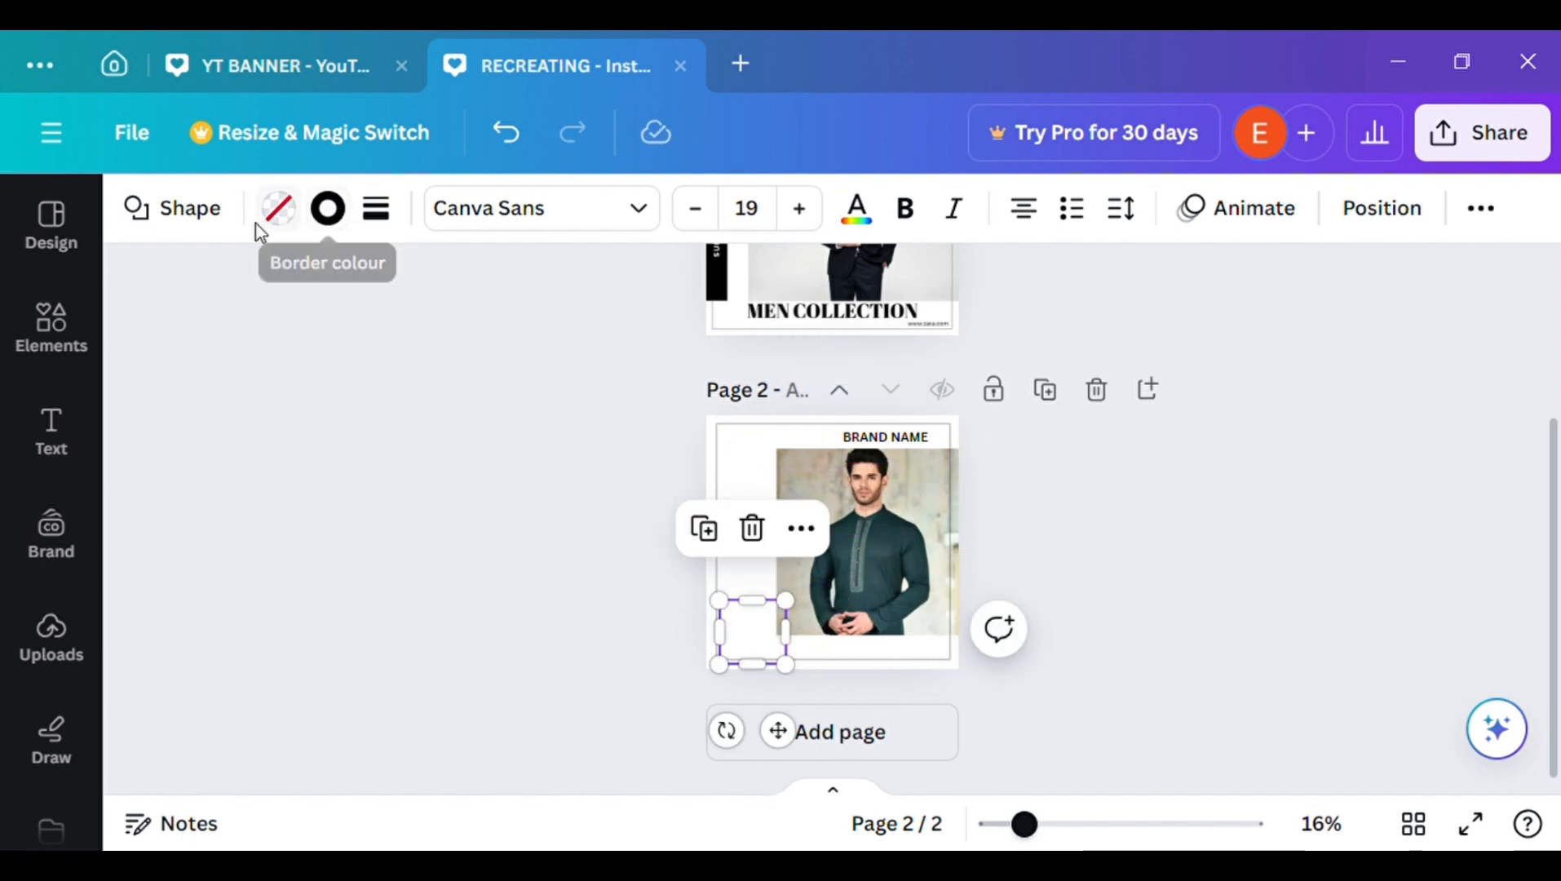
# - Fill the small square in the lower-left corner of page 2 with black and make it fully opaque
pyautogui.click(276, 208)
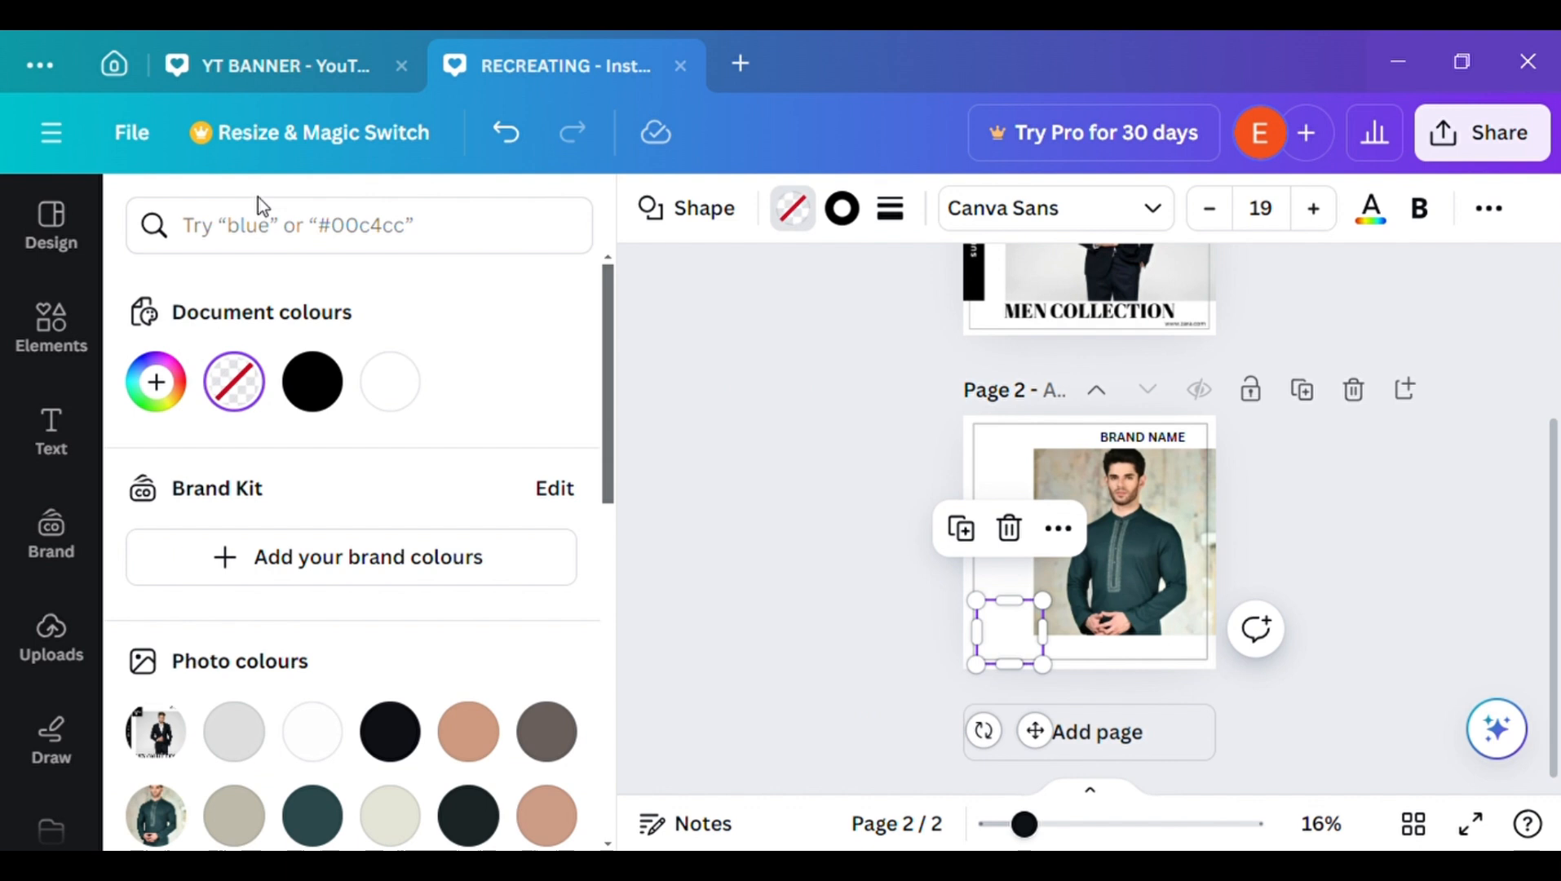
pyautogui.click(326, 385)
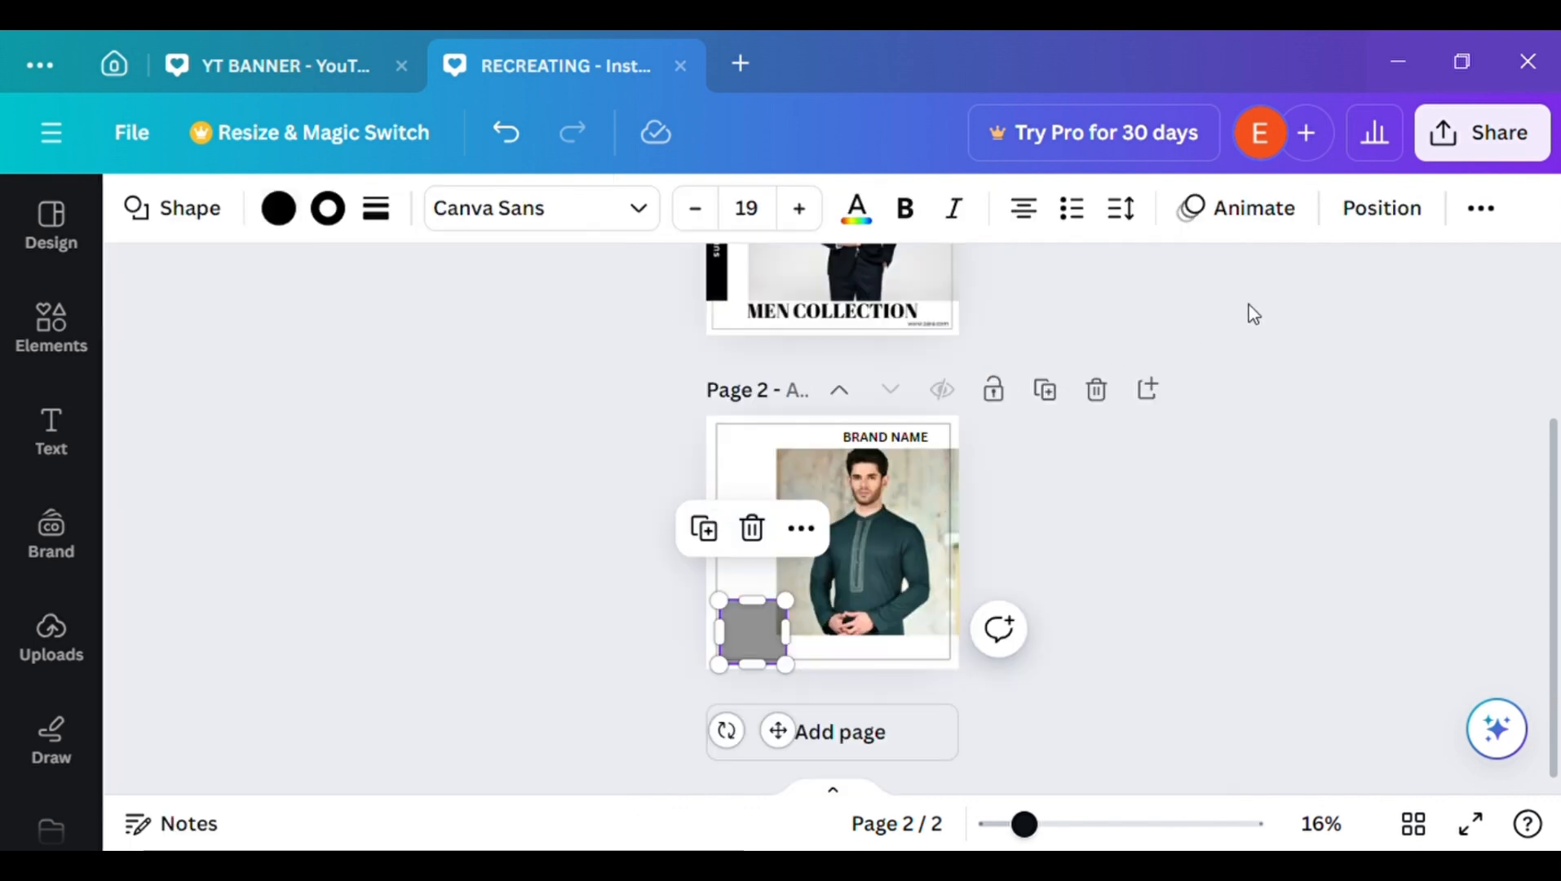
pyautogui.click(1506, 217)
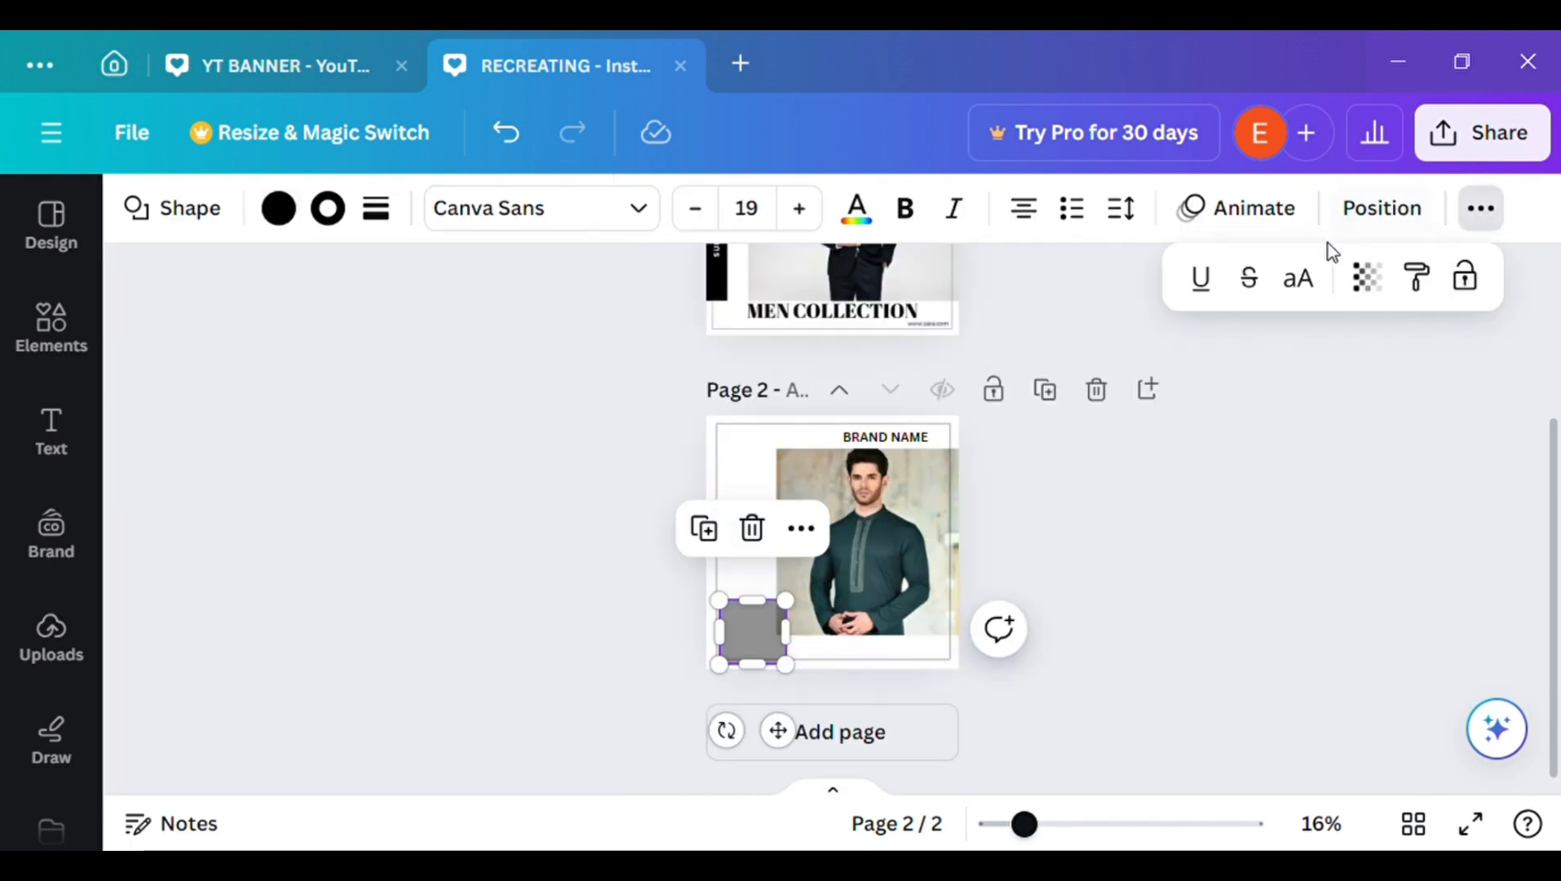
pyautogui.click(1393, 275)
pyautogui.moveTo(1204, 393); pyautogui.dragTo(1393, 453)
pyautogui.click(1246, 608)
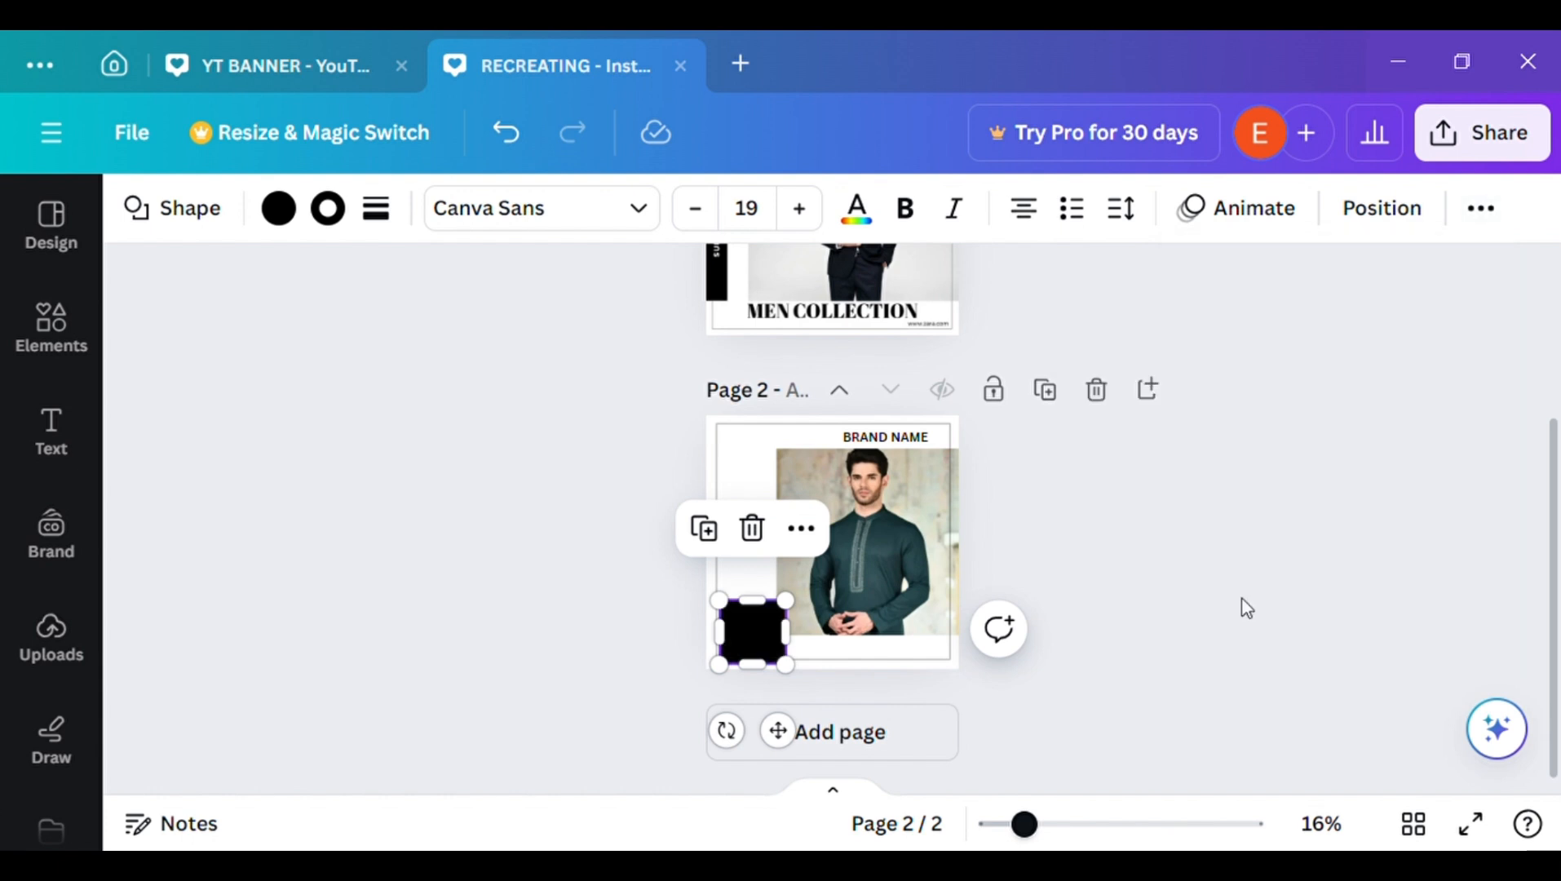
# - Move the square to the upper-left area of page 2 and recolour it with the dark teal from the kurta photo's colours
pyautogui.moveTo(775, 730); pyautogui.dragTo(826, 571)
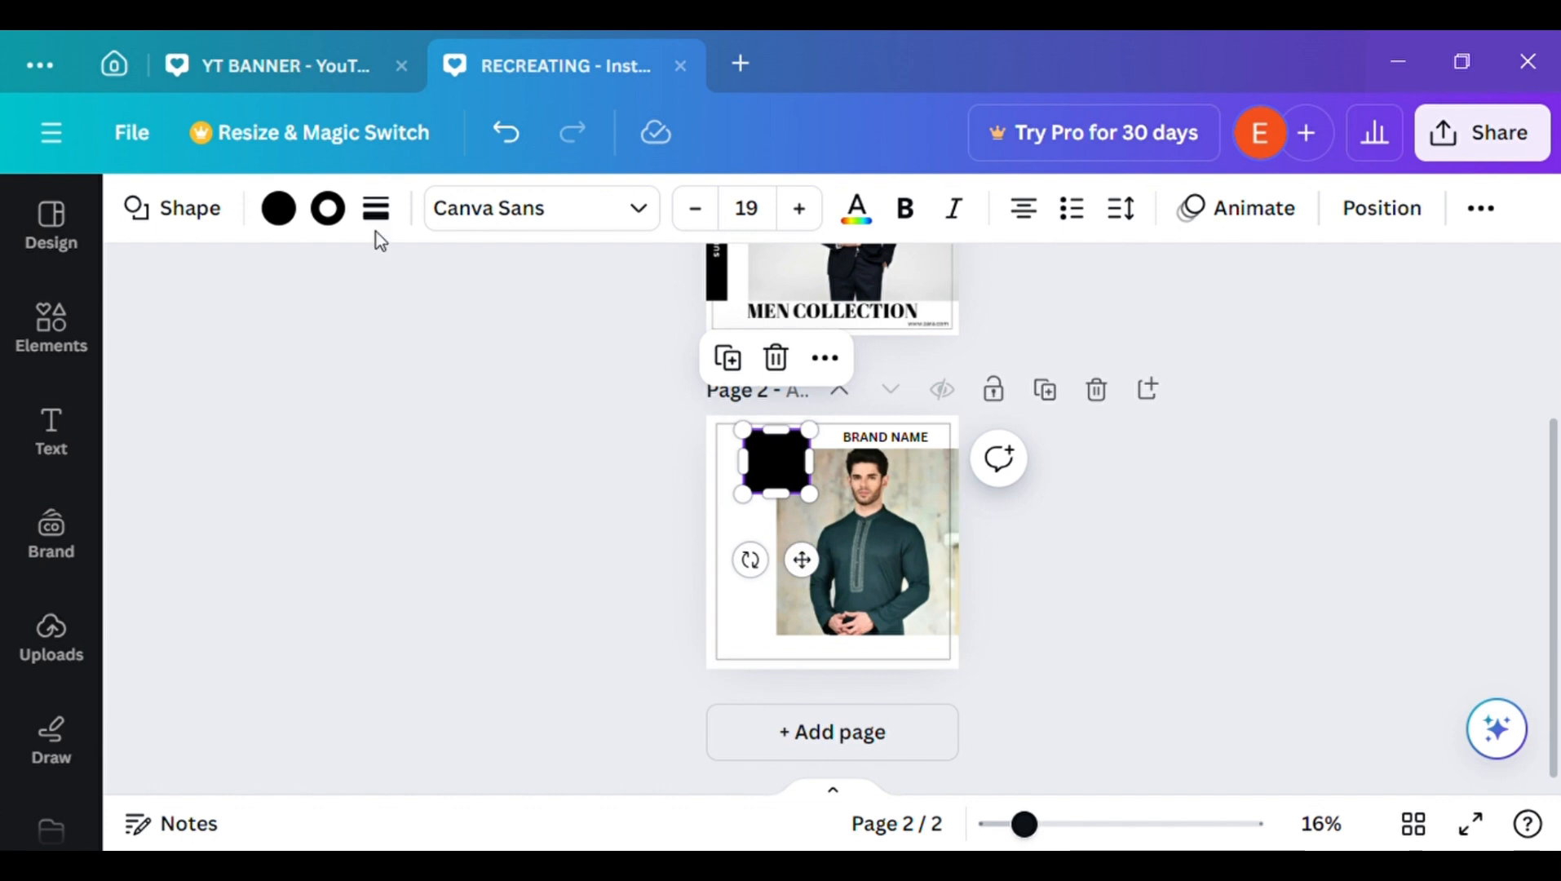
pyautogui.click(278, 210)
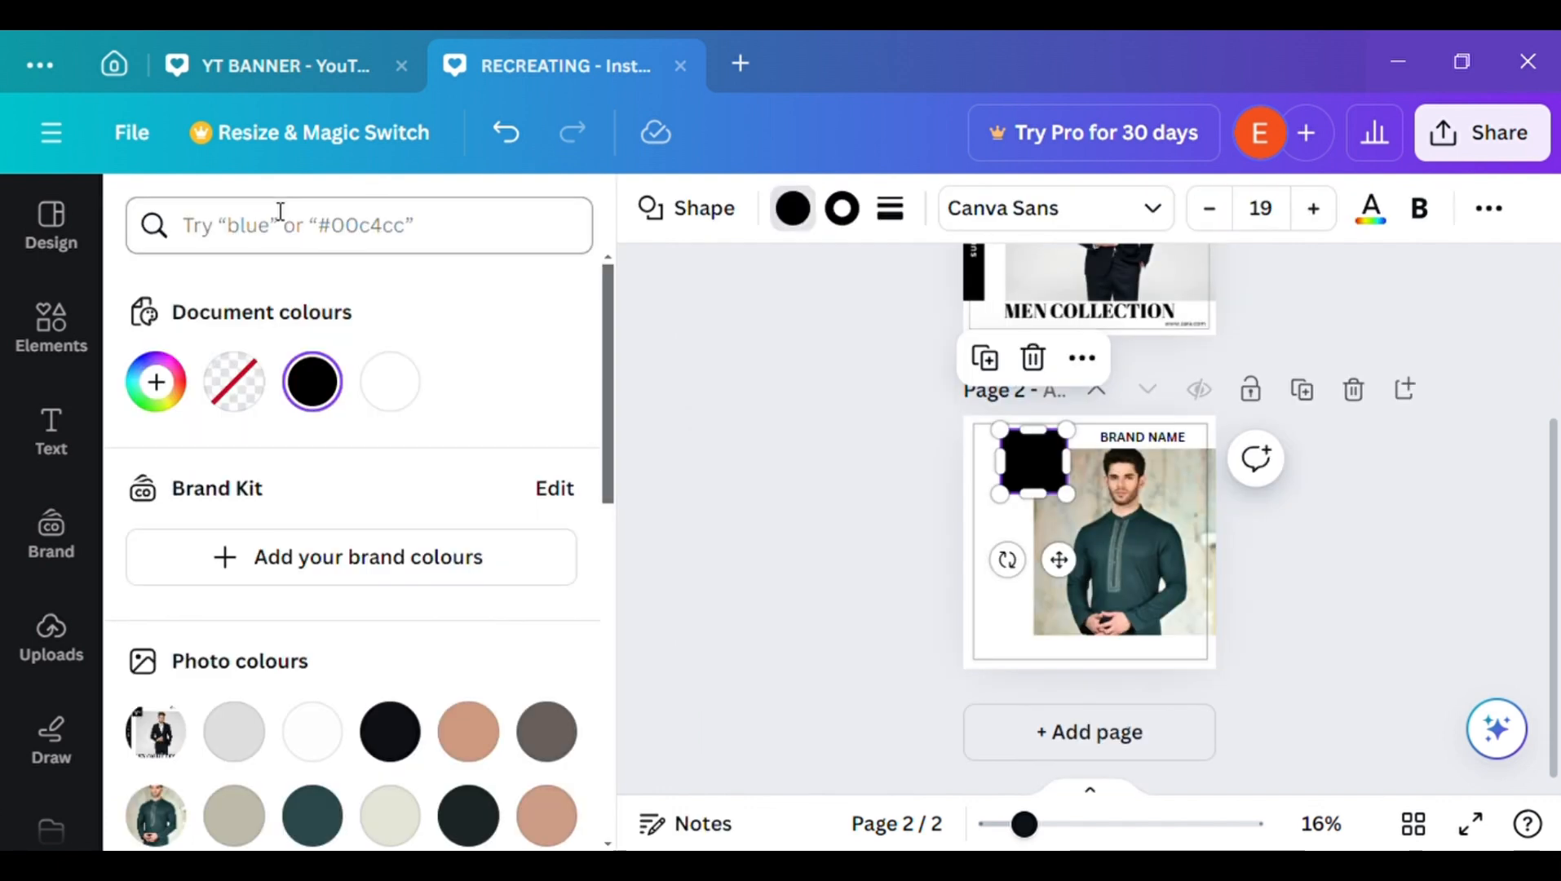
pyautogui.click(311, 815)
pyautogui.click(778, 579)
pyautogui.click(509, 554)
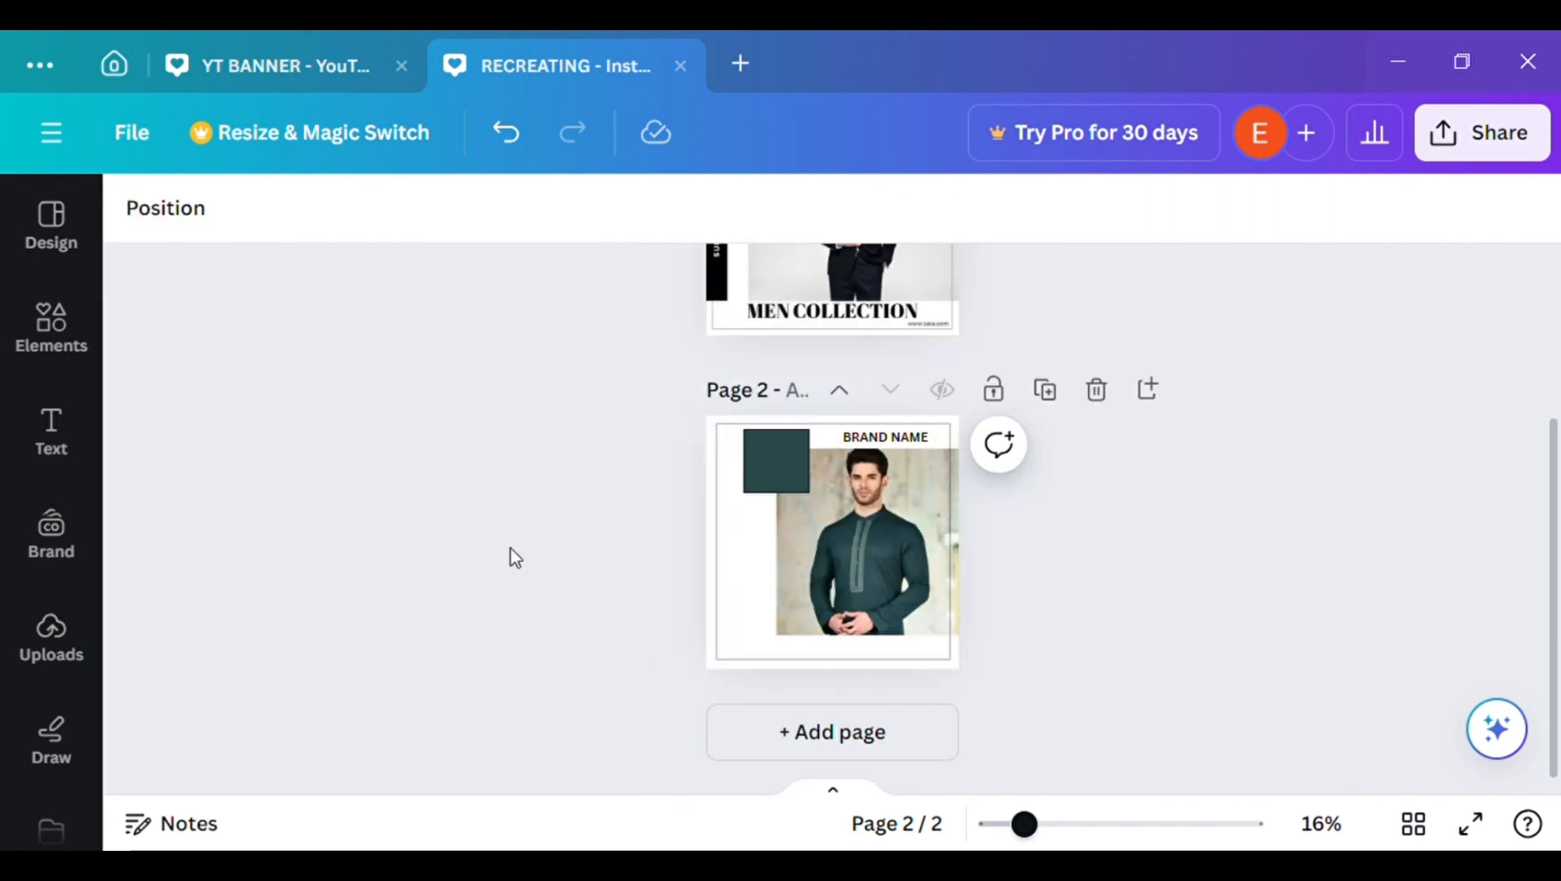
# - Shrink the teal square to a smaller block overlapping the photo's upper-left corner, using the page 1 post as reference
pyautogui.scroll(3, 1386, 538)
pyautogui.scroll(-3, 1384, 575)
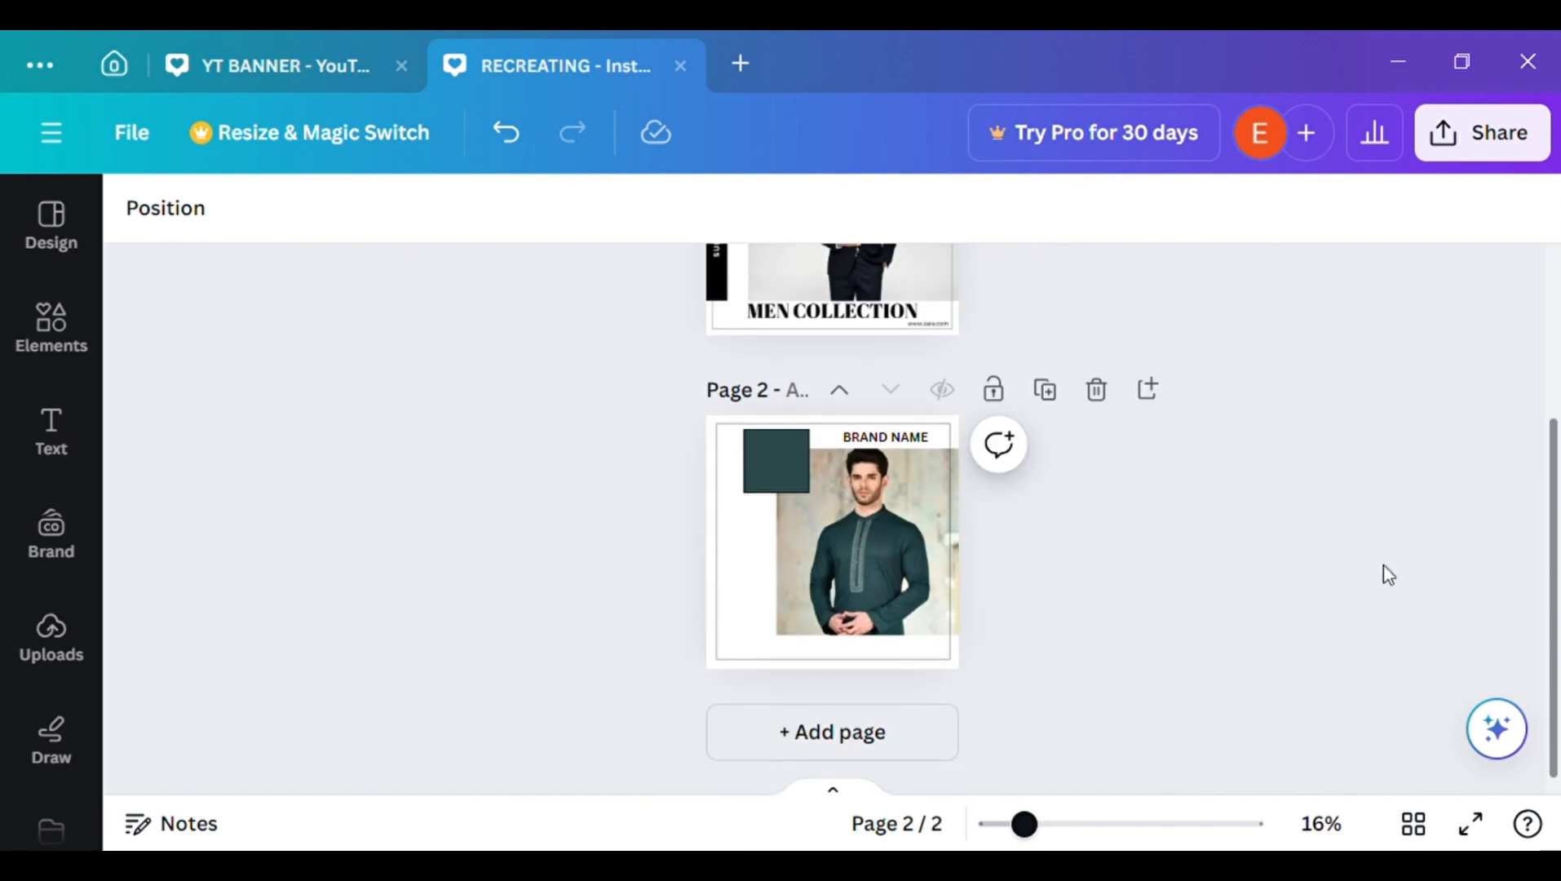
pyautogui.click(791, 465)
pyautogui.moveTo(810, 493); pyautogui.dragTo(819, 494)
pyautogui.click(1224, 514)
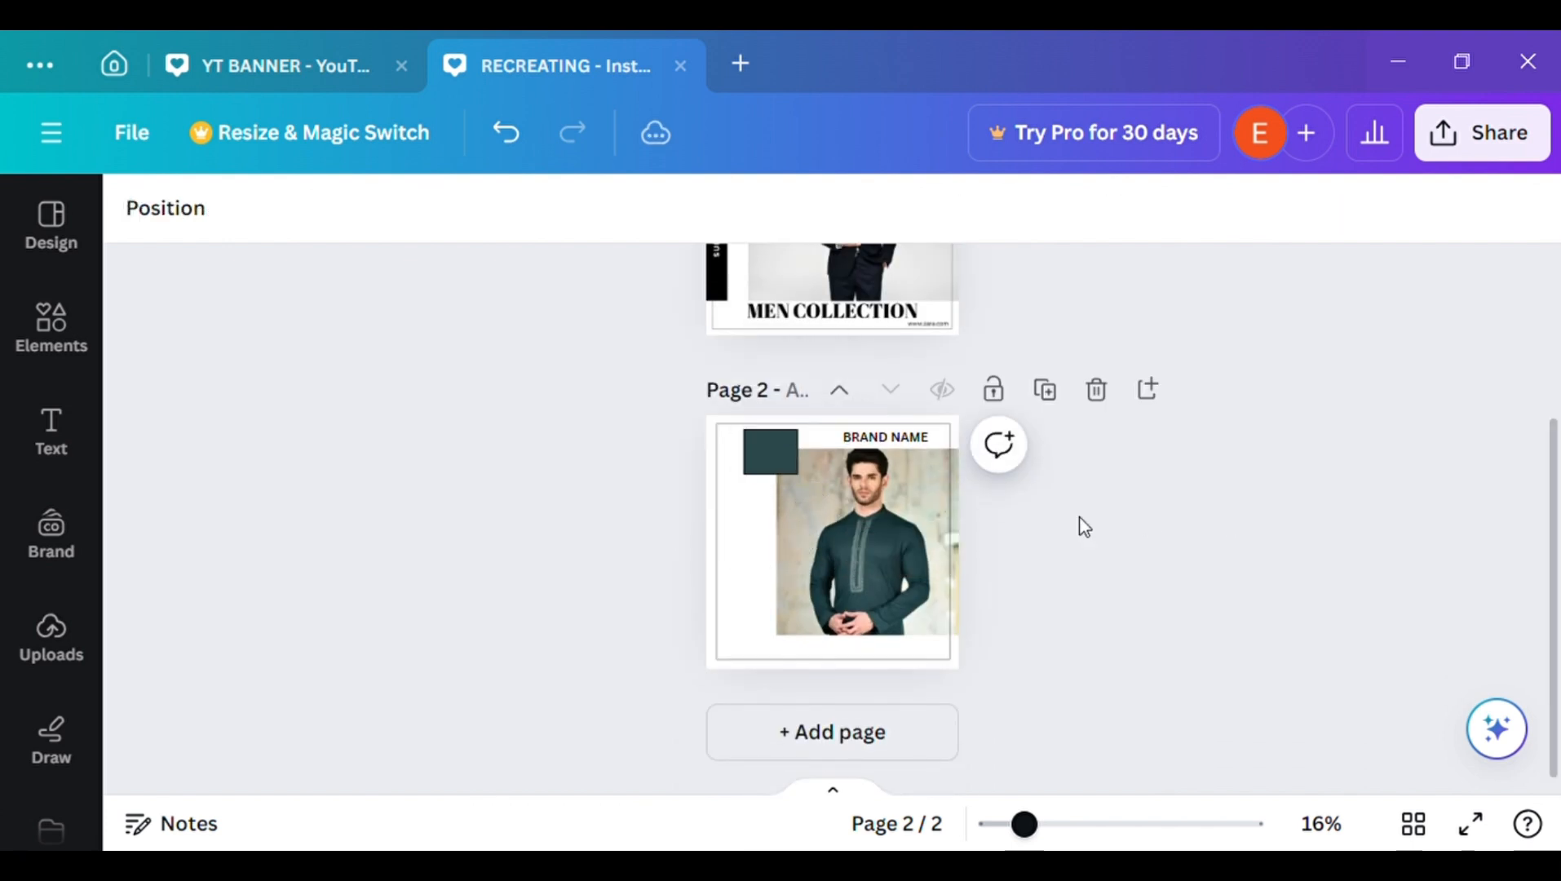
# - Remove the teal block's outline by setting its border weight to 0
pyautogui.click(788, 432)
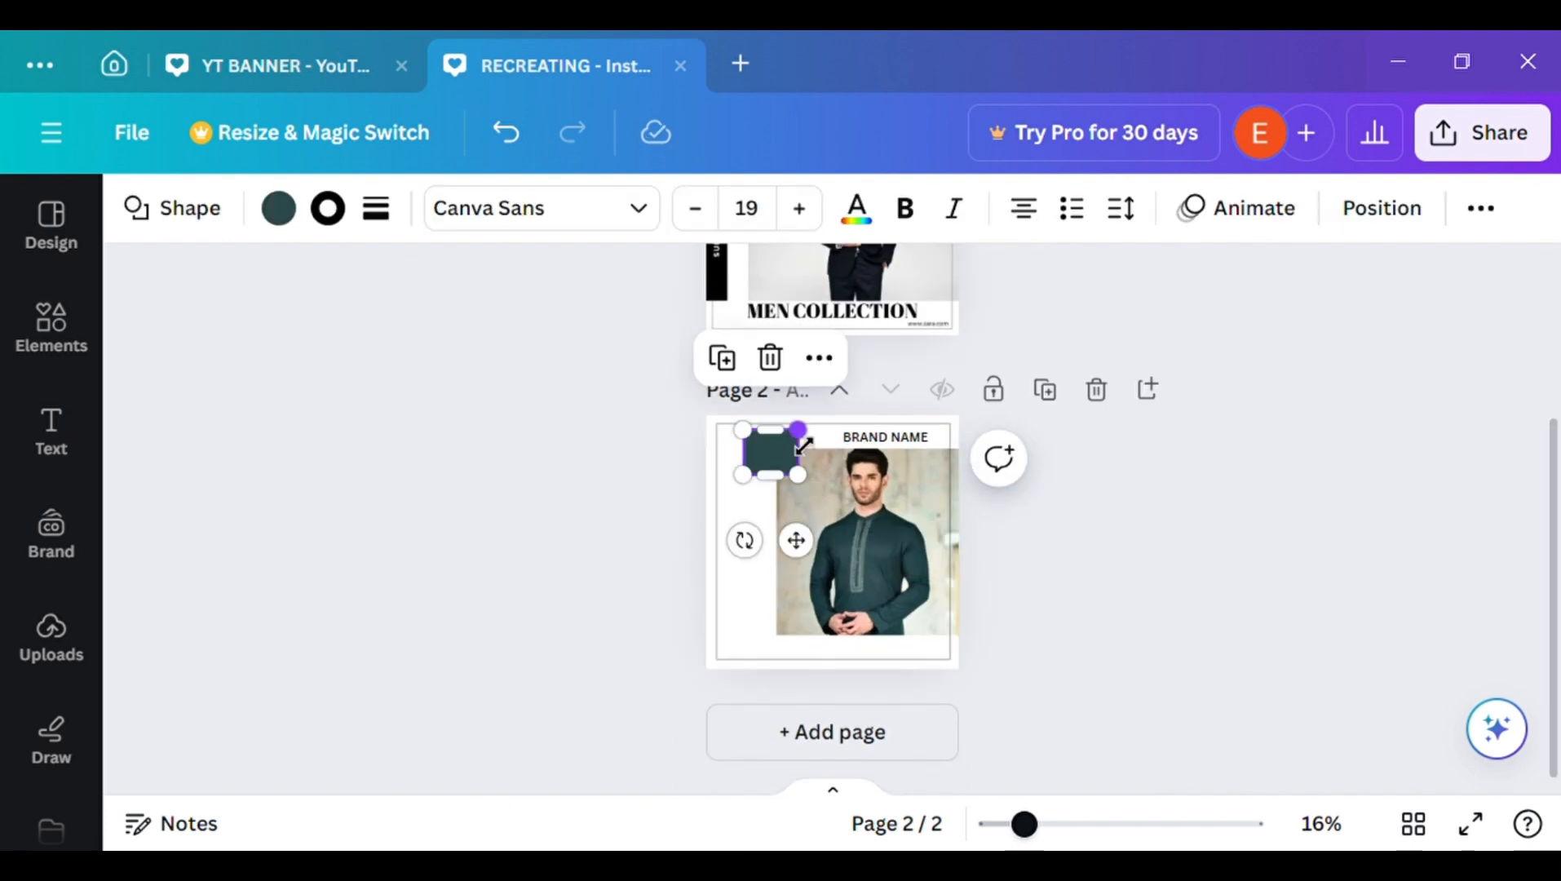
pyautogui.click(375, 209)
pyautogui.moveTo(403, 394); pyautogui.dragTo(351, 411)
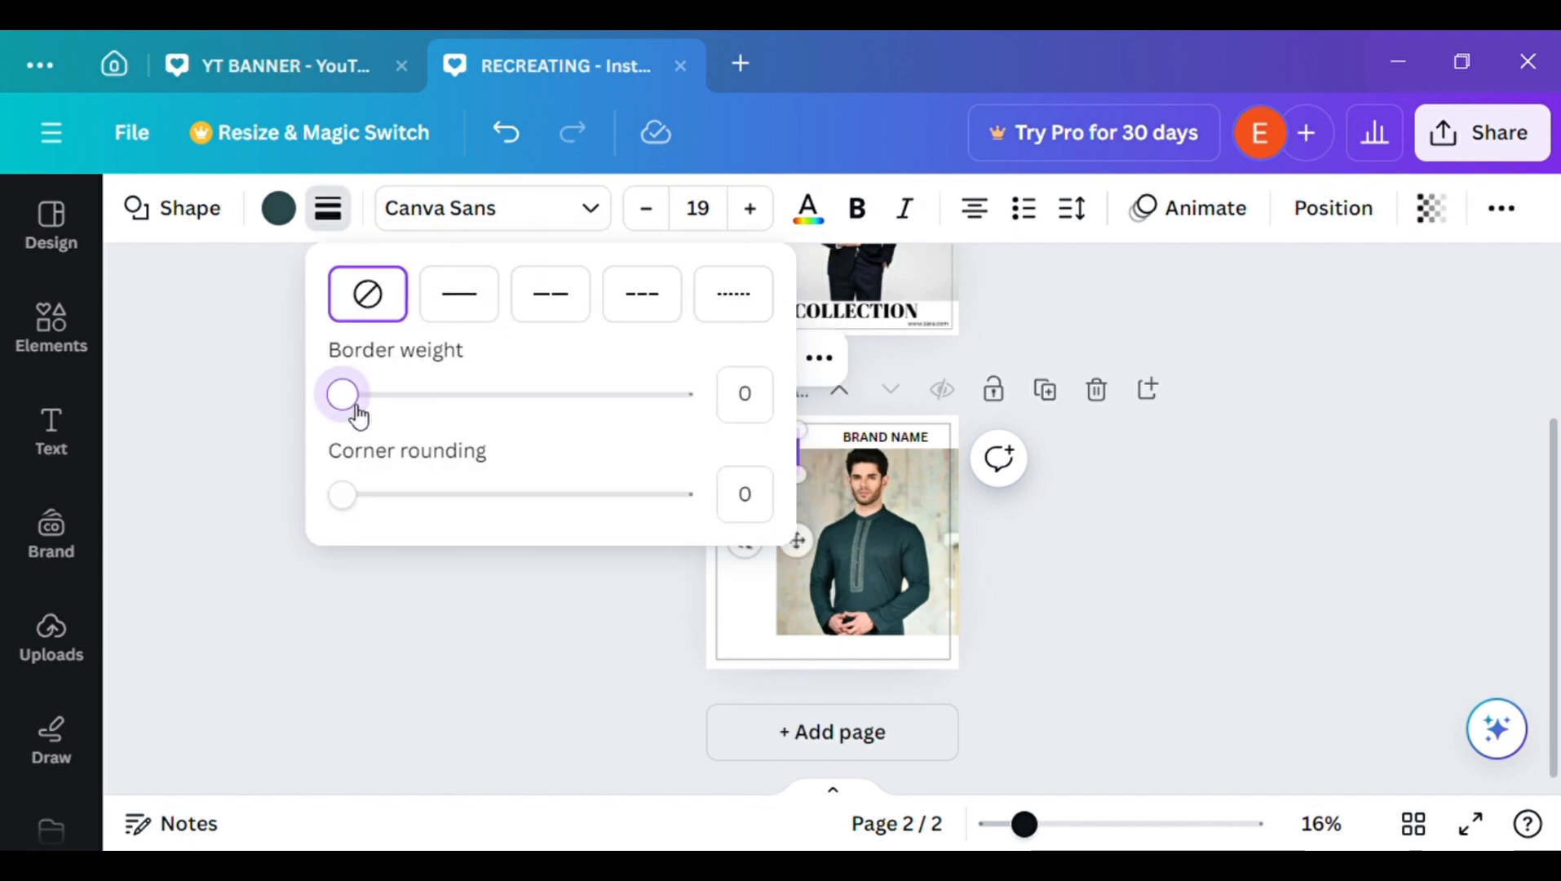
pyautogui.click(216, 376)
pyautogui.click(217, 377)
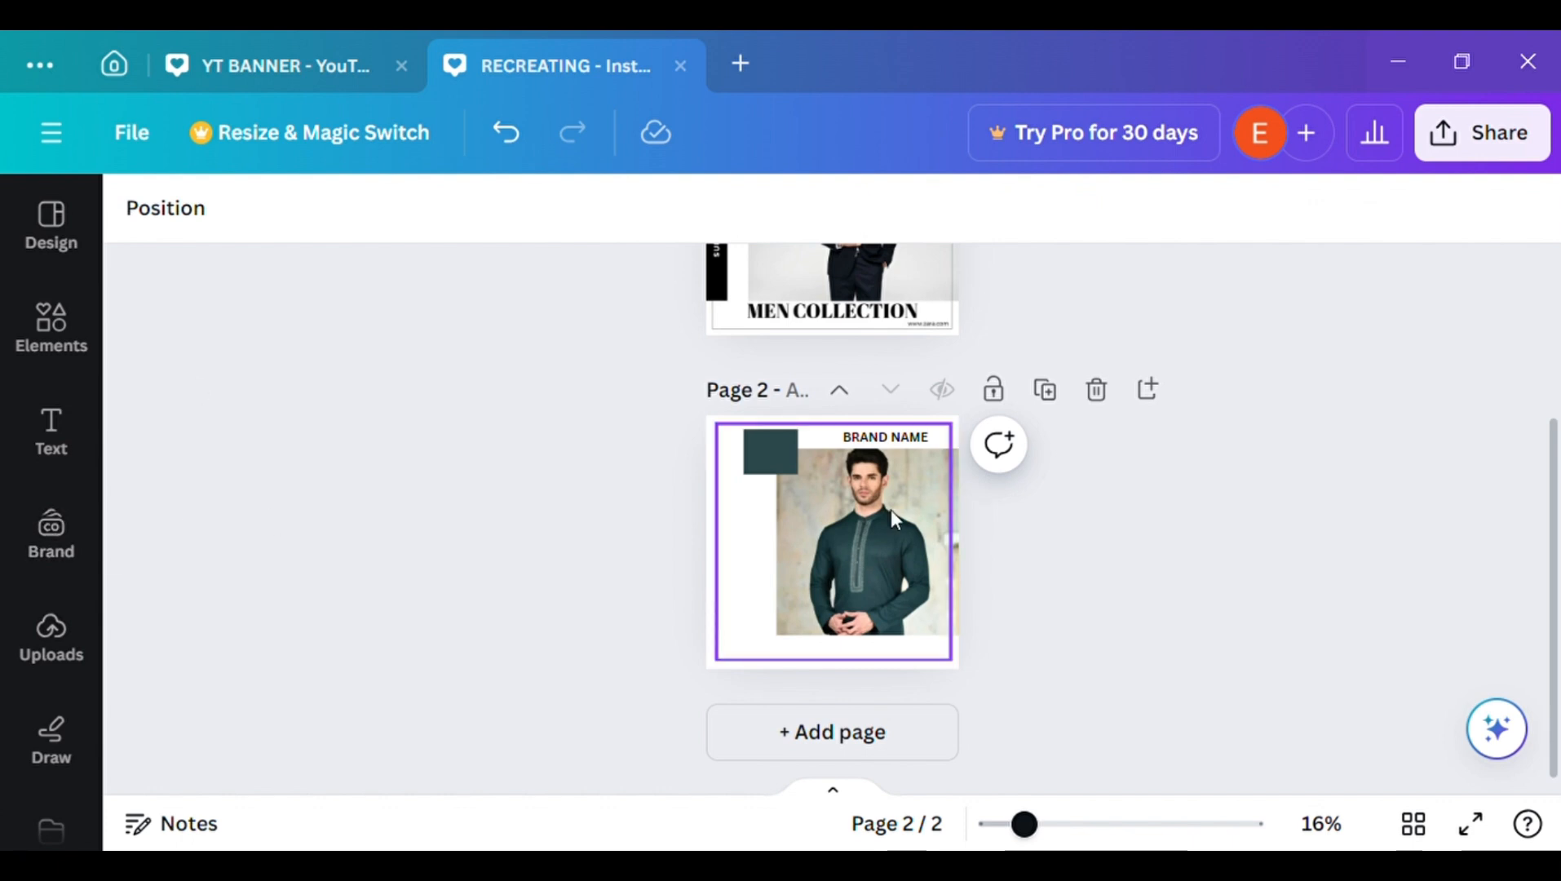
# - Duplicate the BRAND NAME text and fit the copy onto the teal block, narrowed so it wraps onto two lines
pyautogui.click(889, 436)
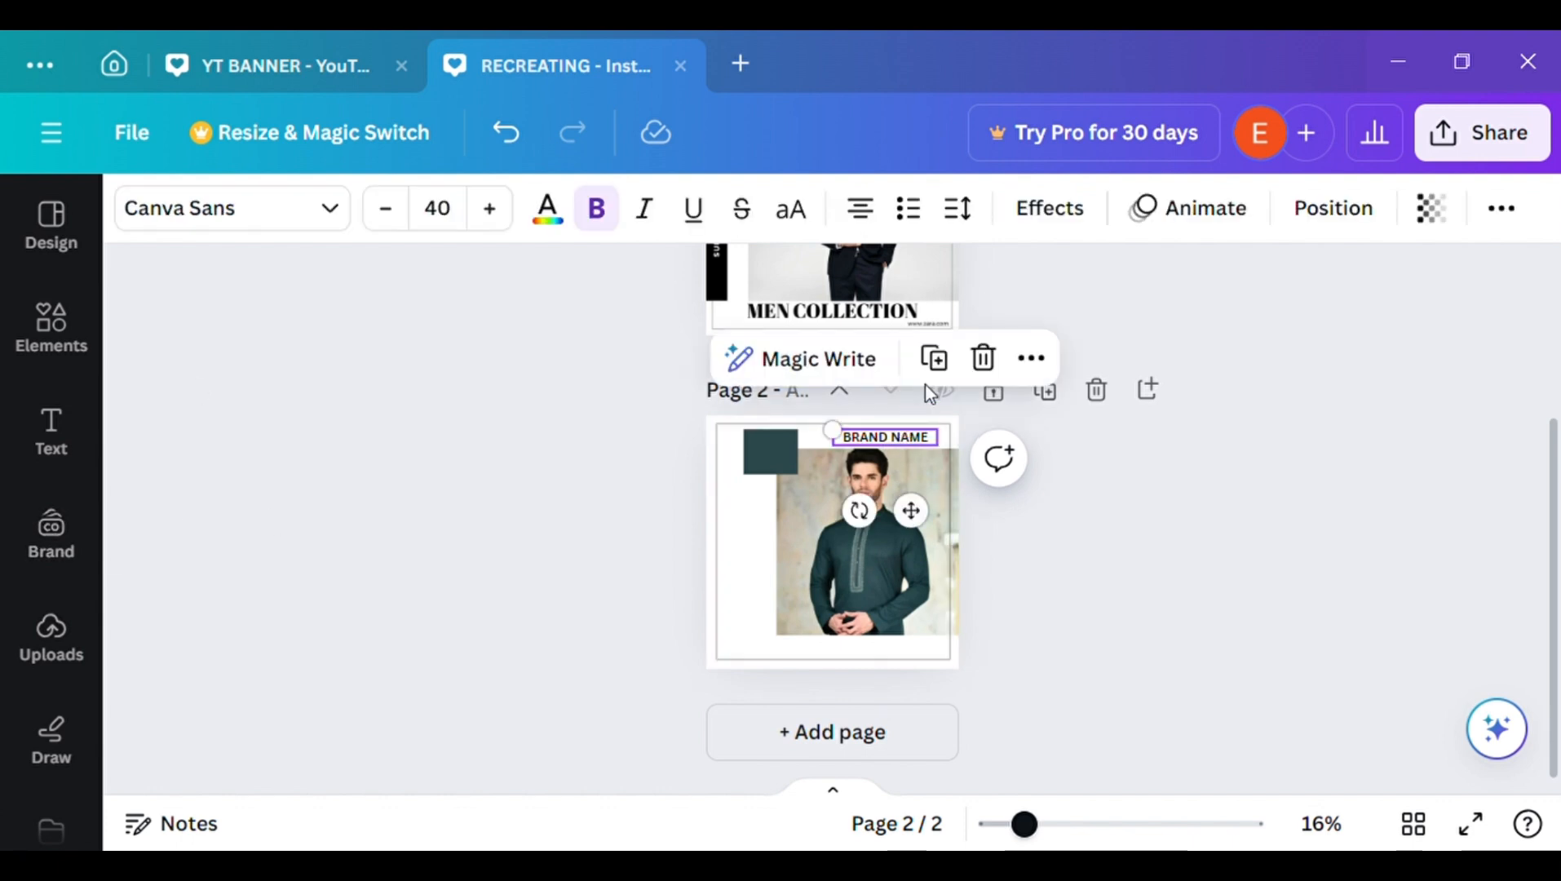
pyautogui.click(937, 362)
pyautogui.moveTo(918, 516); pyautogui.dragTo(824, 525)
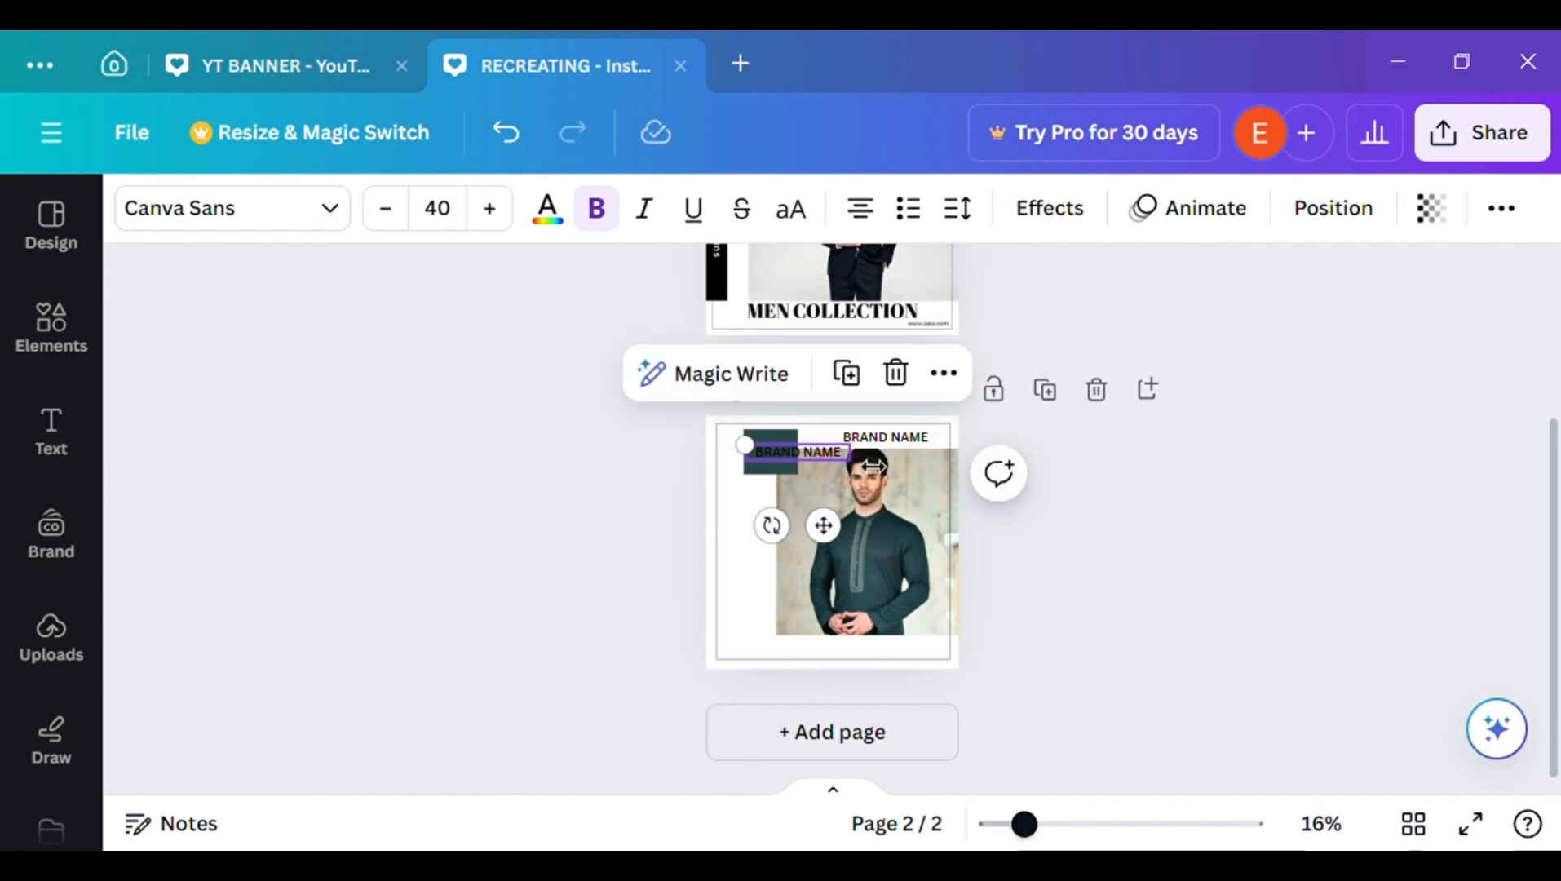
pyautogui.moveTo(872, 466); pyautogui.dragTo(804, 444)
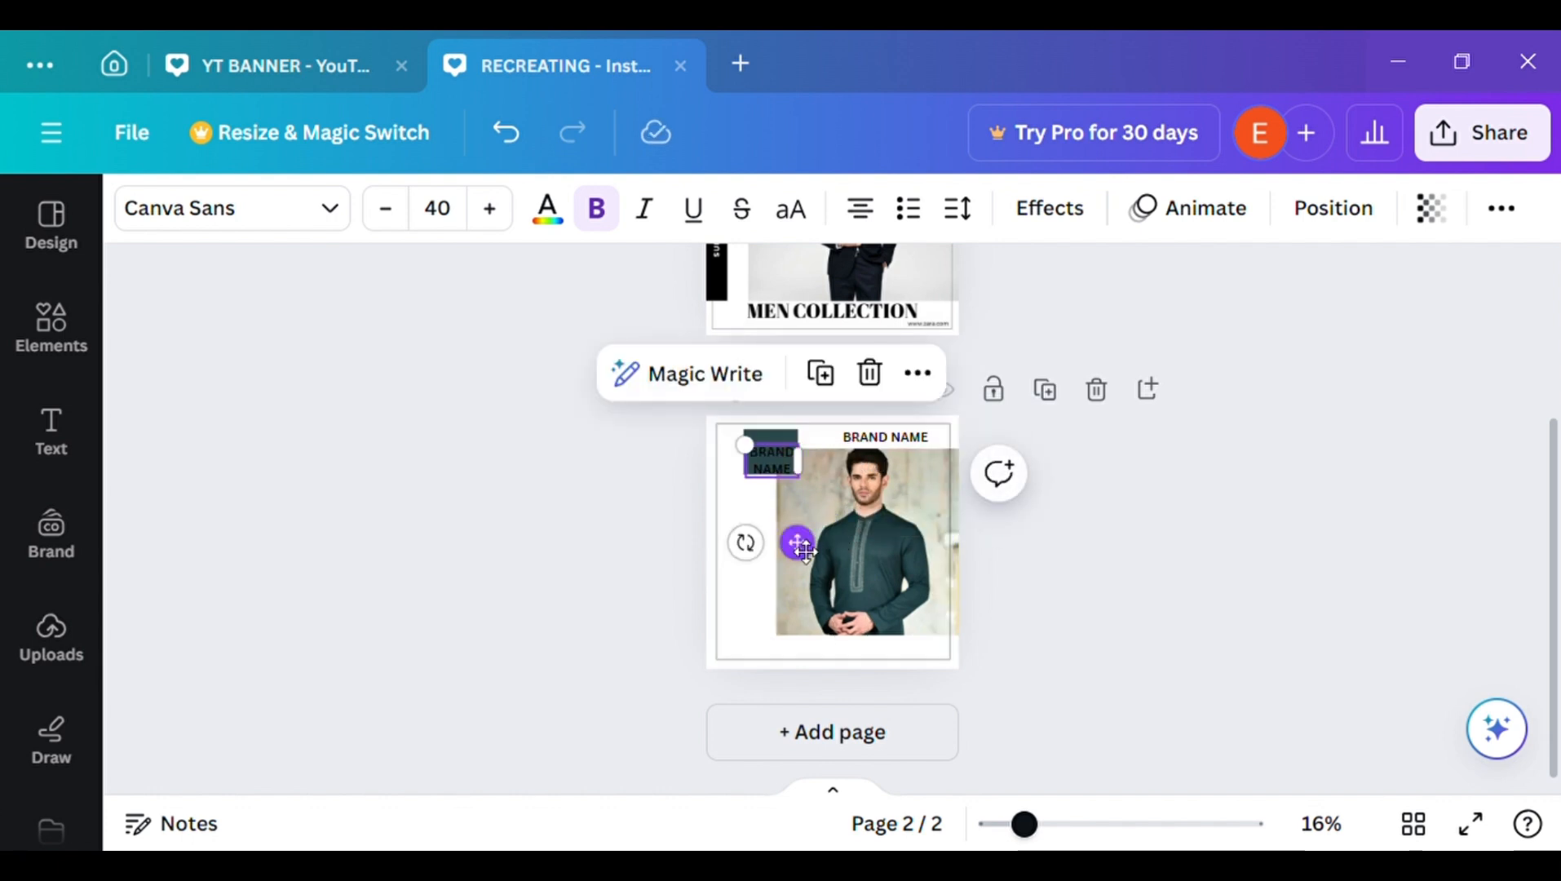
pyautogui.moveTo(806, 544); pyautogui.dragTo(805, 535)
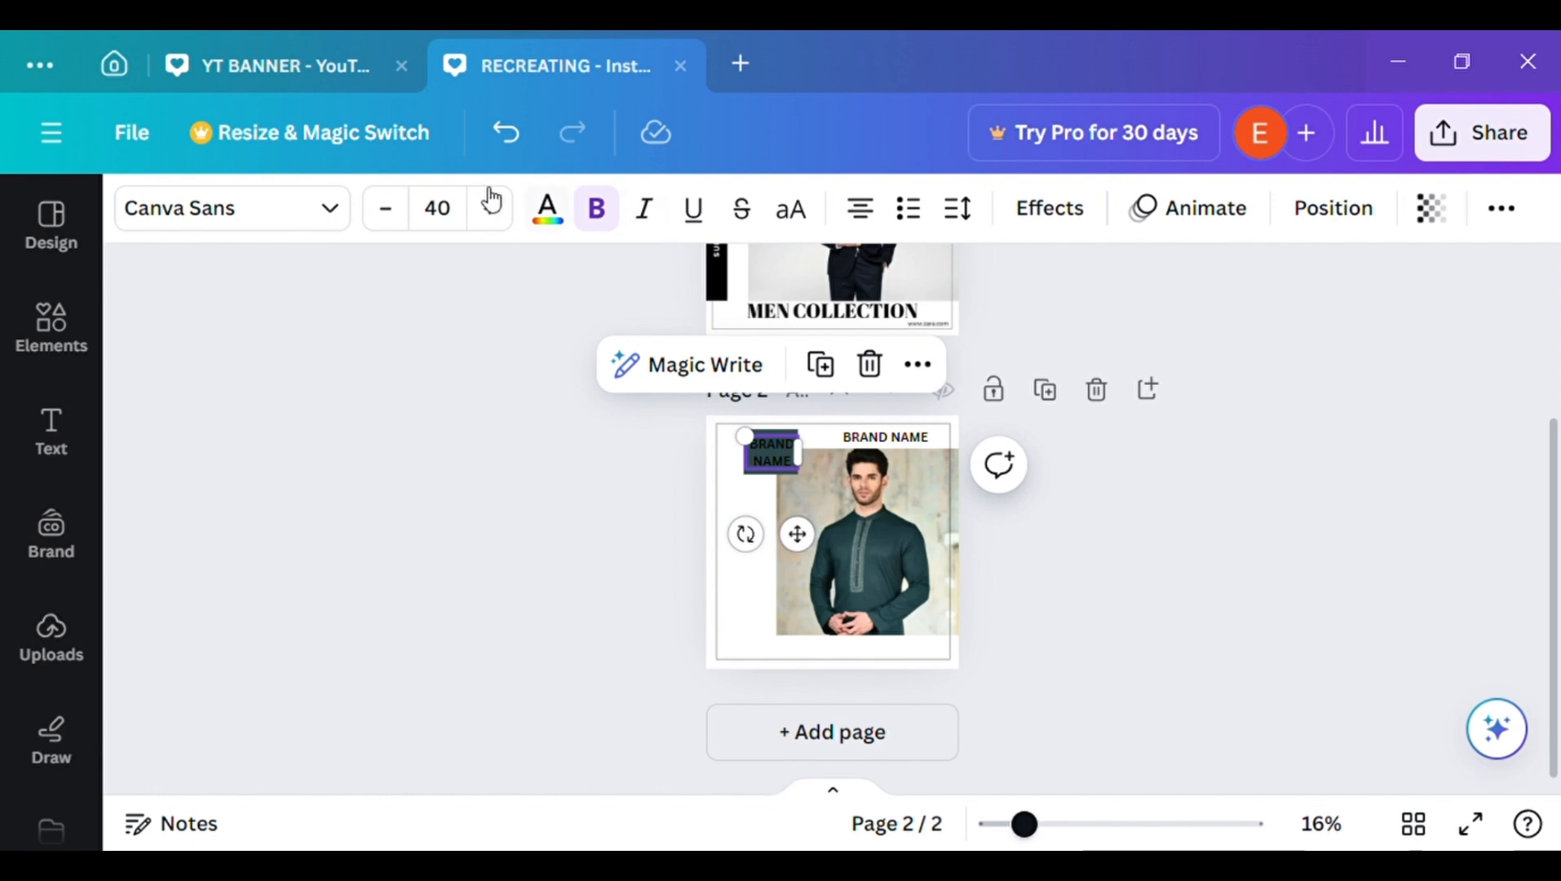
# - Colour the text on the teal block white and replace its wording with "25% OFF"
pyautogui.click(538, 226)
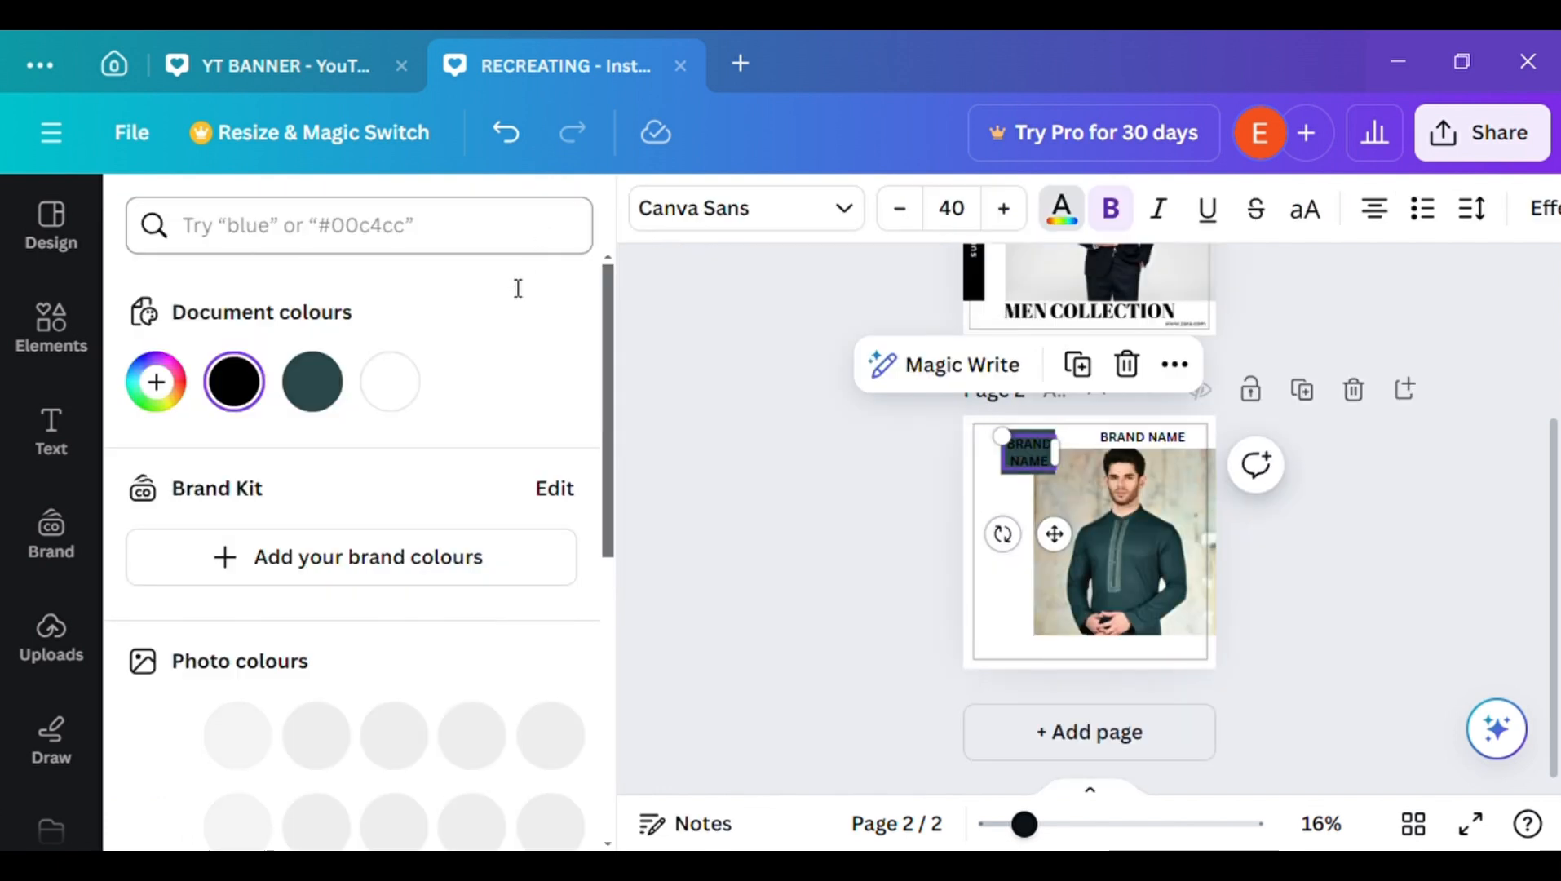
pyautogui.click(394, 387)
pyautogui.click(707, 470)
pyautogui.doubleClick(787, 460)
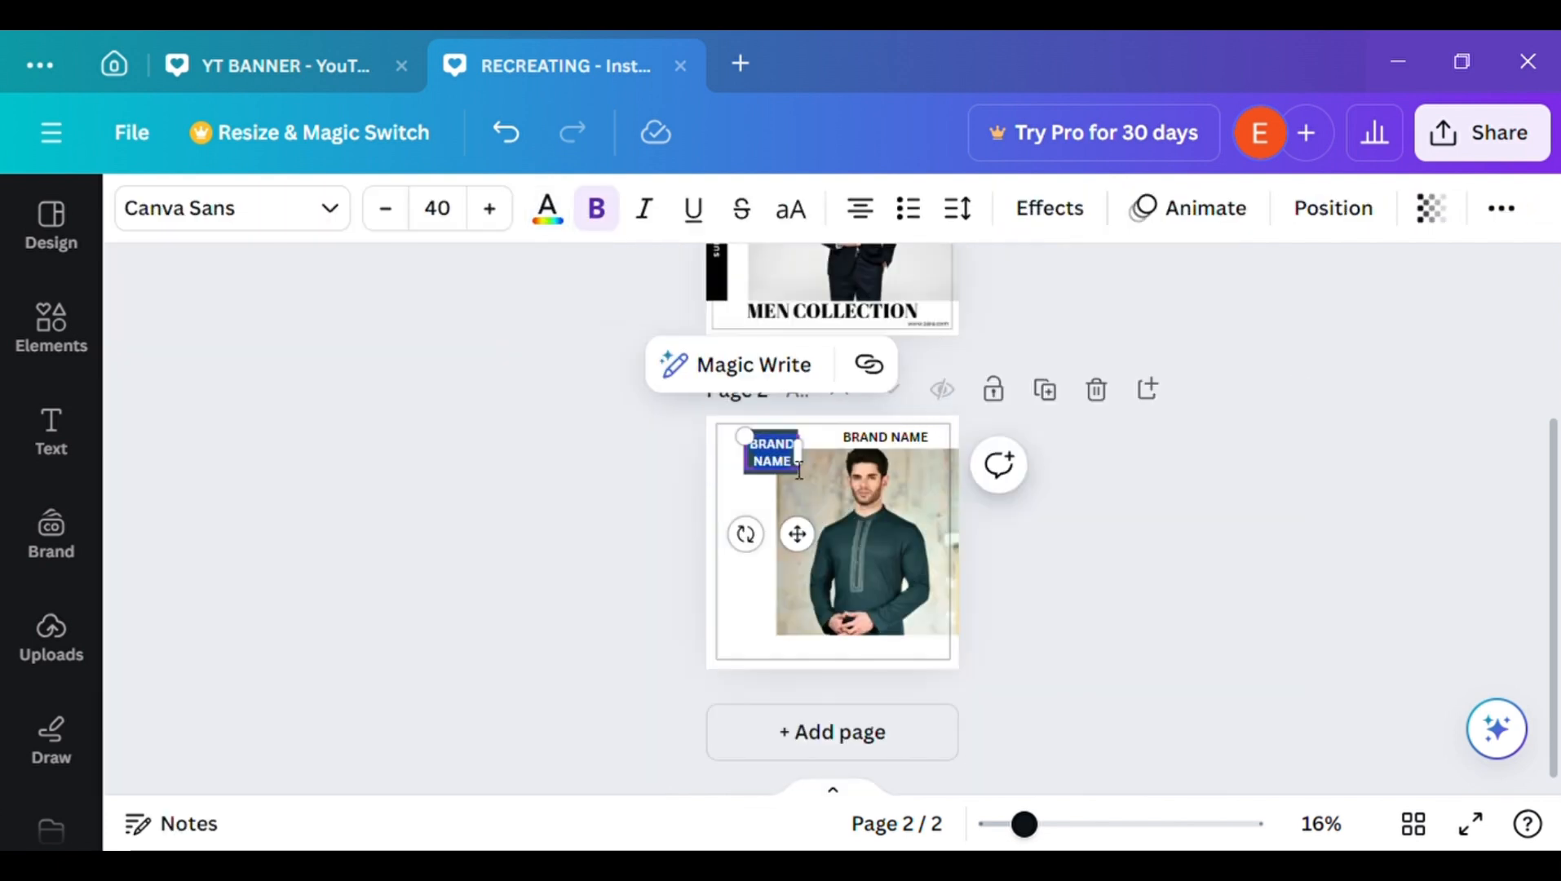
pyautogui.press('BackSpace')
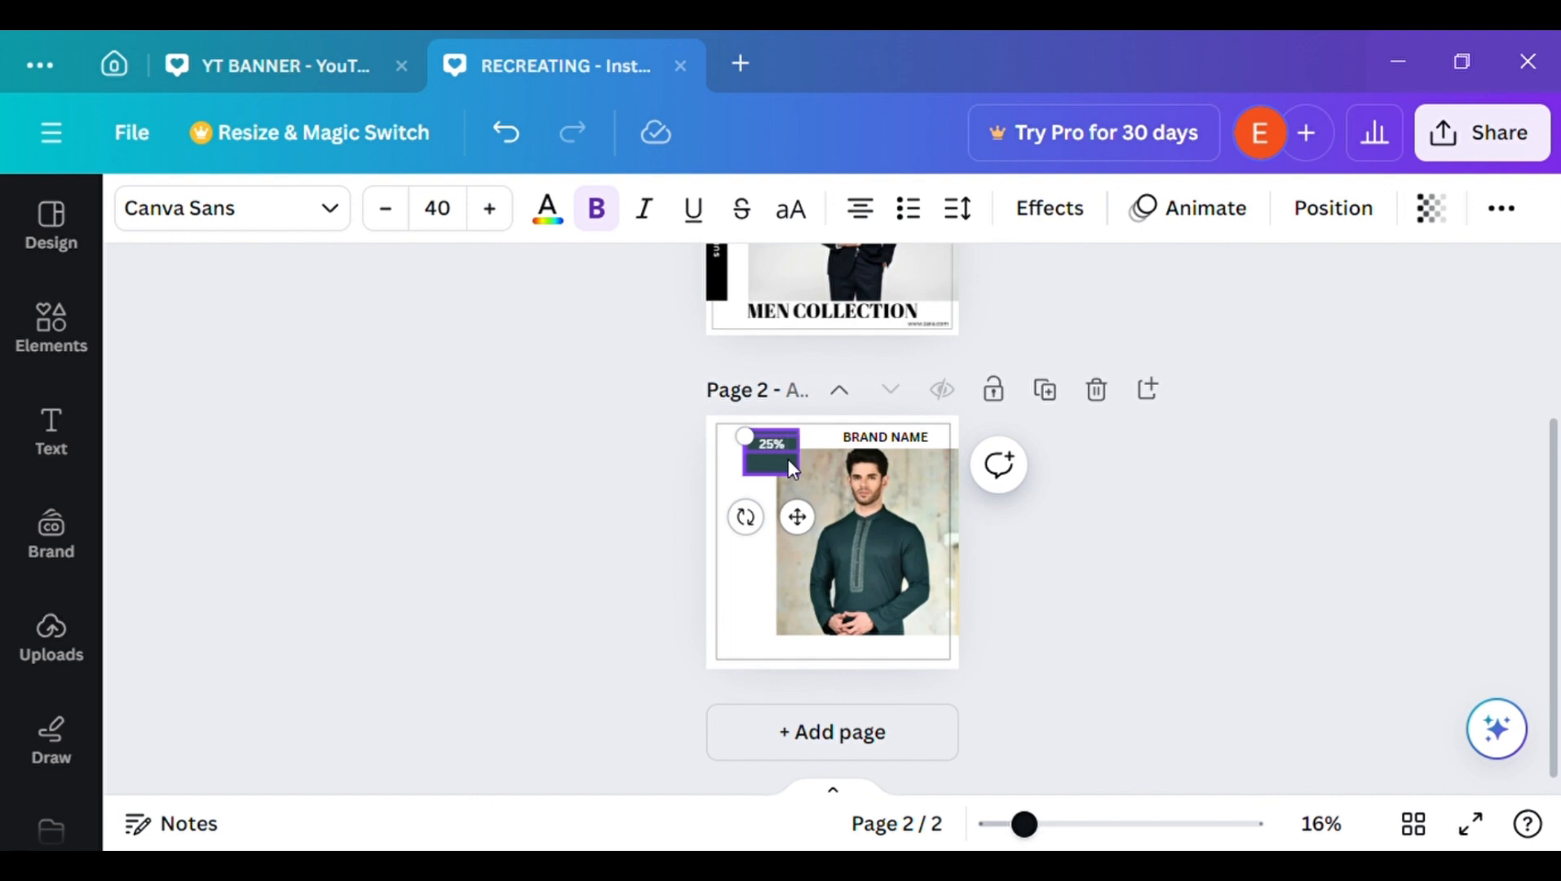
pyautogui.write('25% OFF')
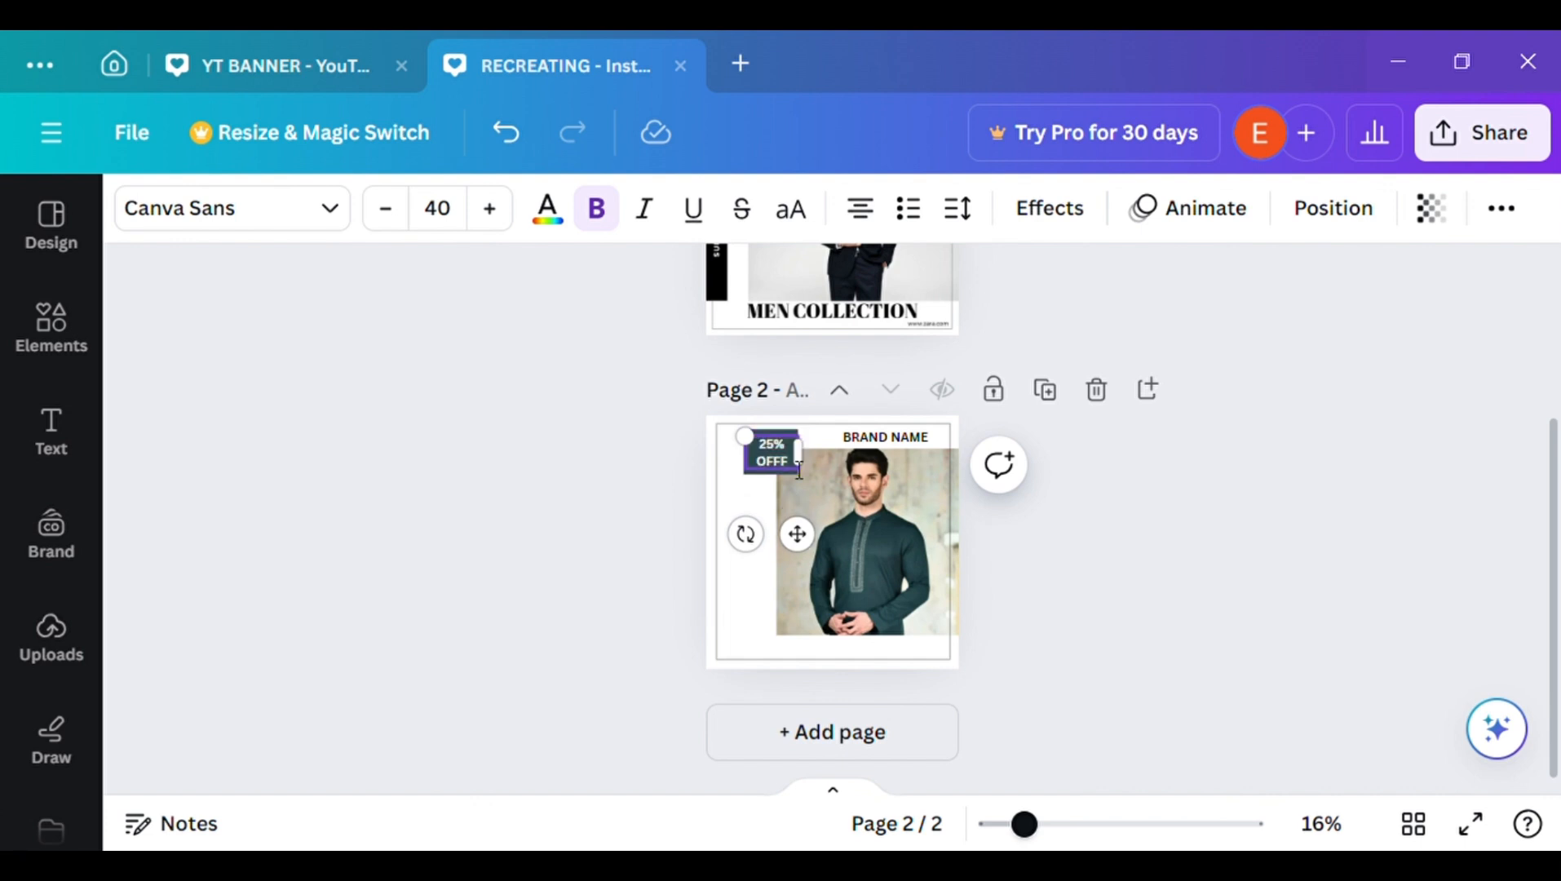
# - Set the 25% OFF text in Anton and enlarge it to size 55.6 on two lines, centred over the teal block
pyautogui.click(349, 209)
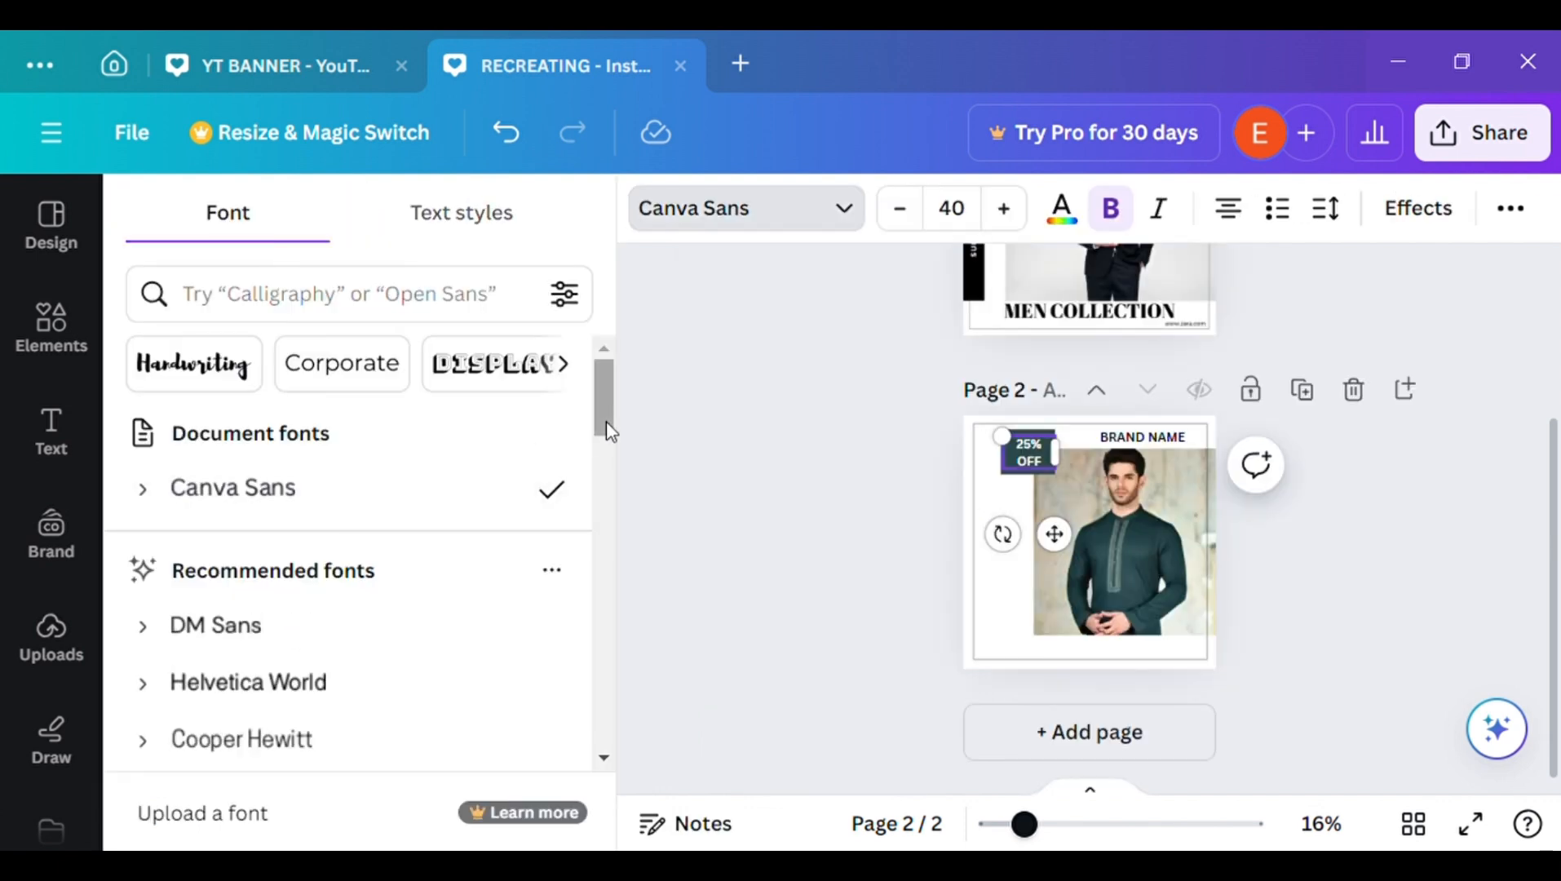
pyautogui.moveTo(606, 423); pyautogui.dragTo(623, 608)
pyautogui.scroll(-3, 415, 456)
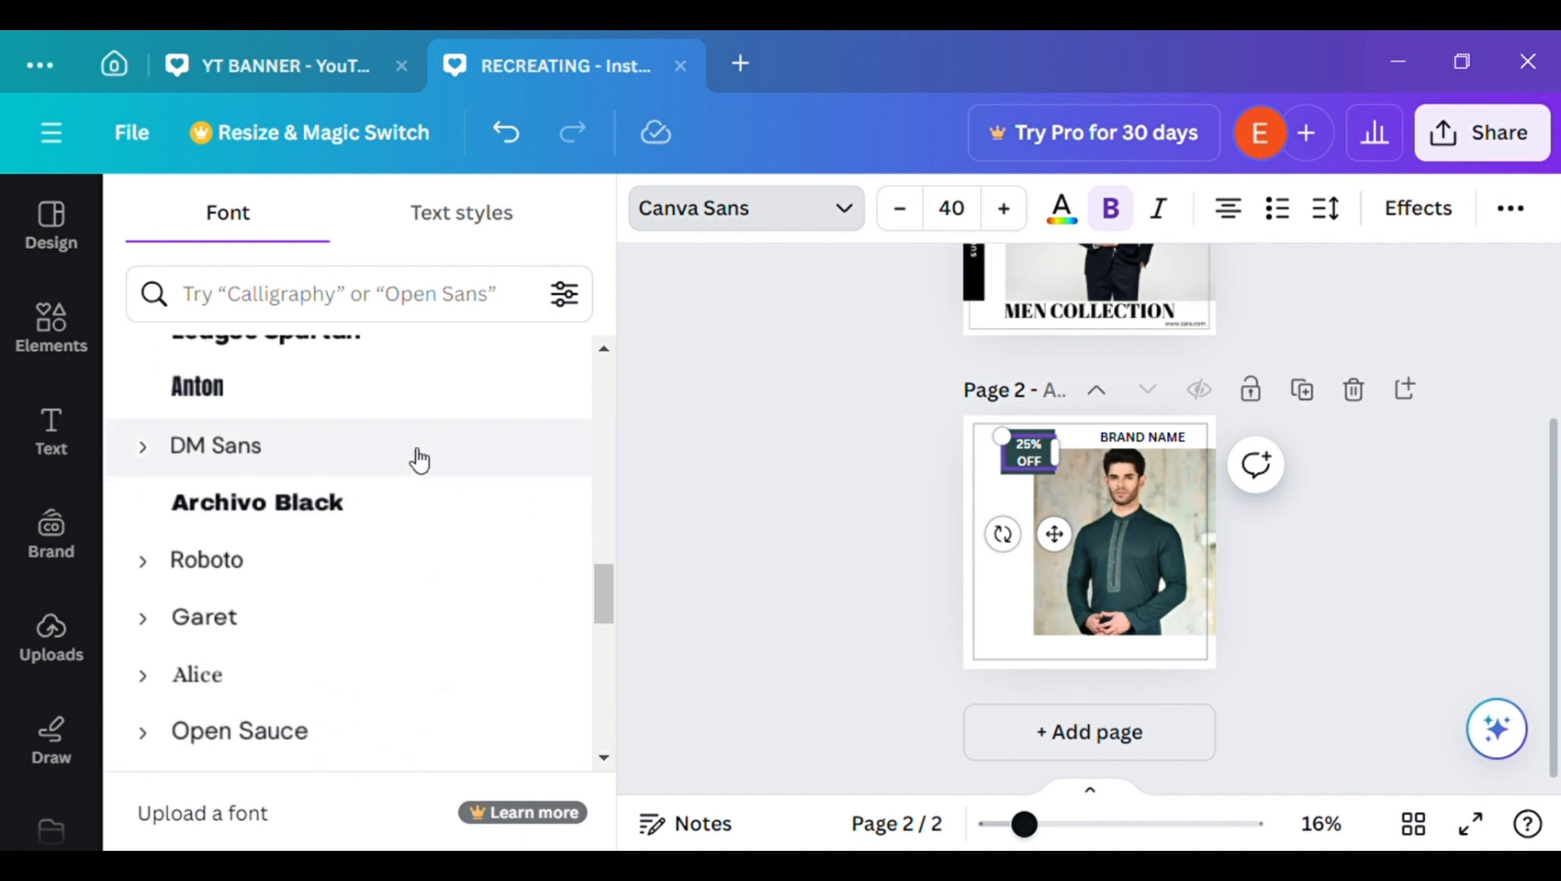
pyautogui.click(359, 407)
pyautogui.click(708, 526)
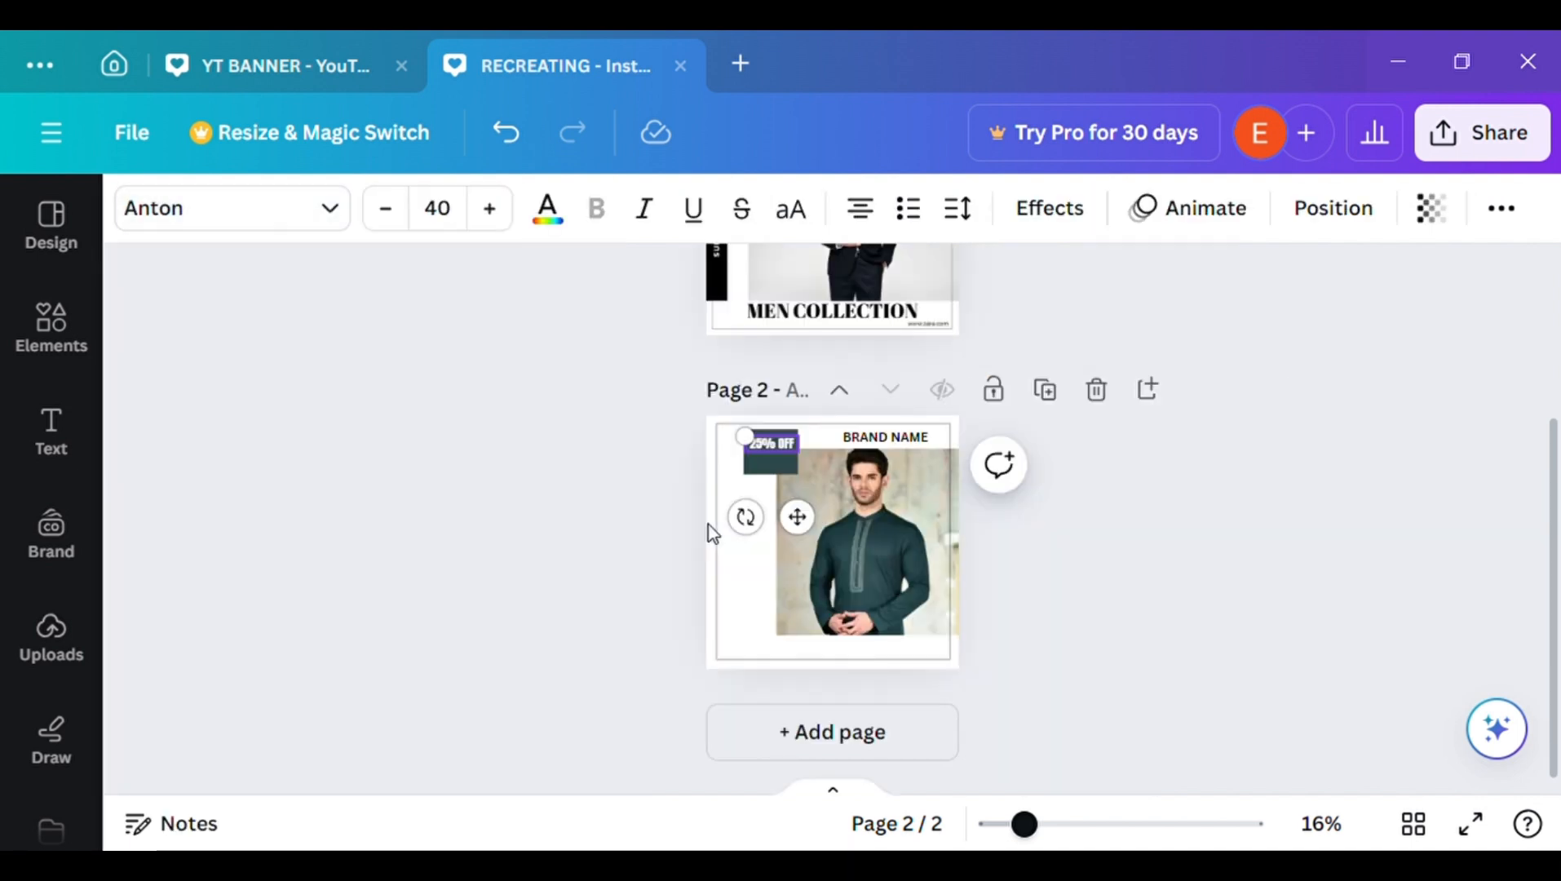
pyautogui.moveTo(819, 462); pyautogui.dragTo(799, 476)
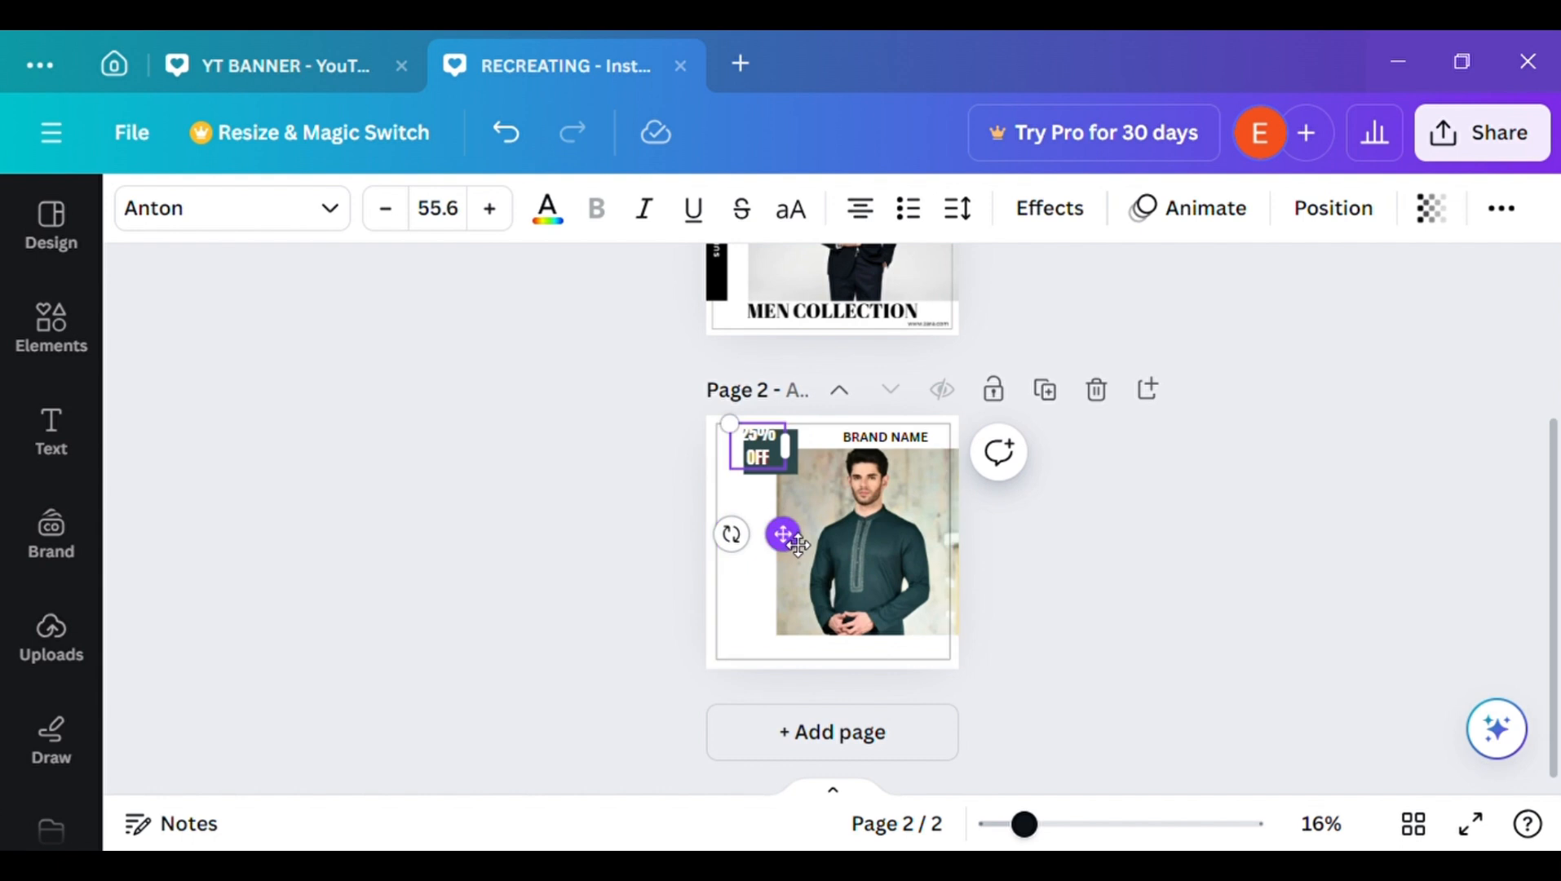
pyautogui.click(1108, 599)
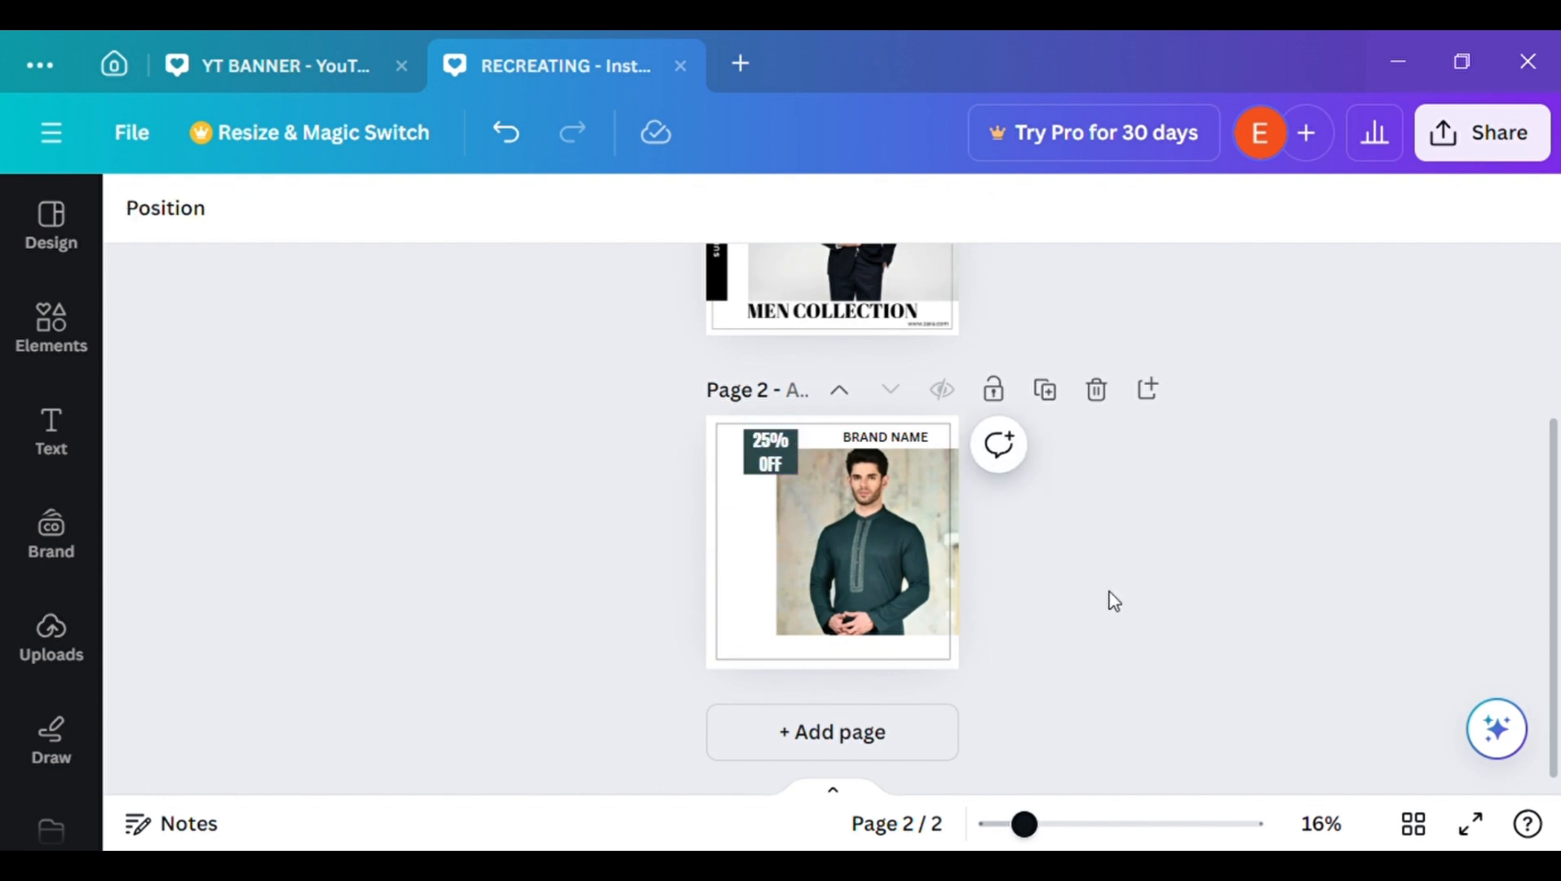
# - Try the Archivo Black font on the 25% OFF text, using the page 1 discount label as reference
pyautogui.moveTo(1556, 559); pyautogui.dragTo(1557, 463)
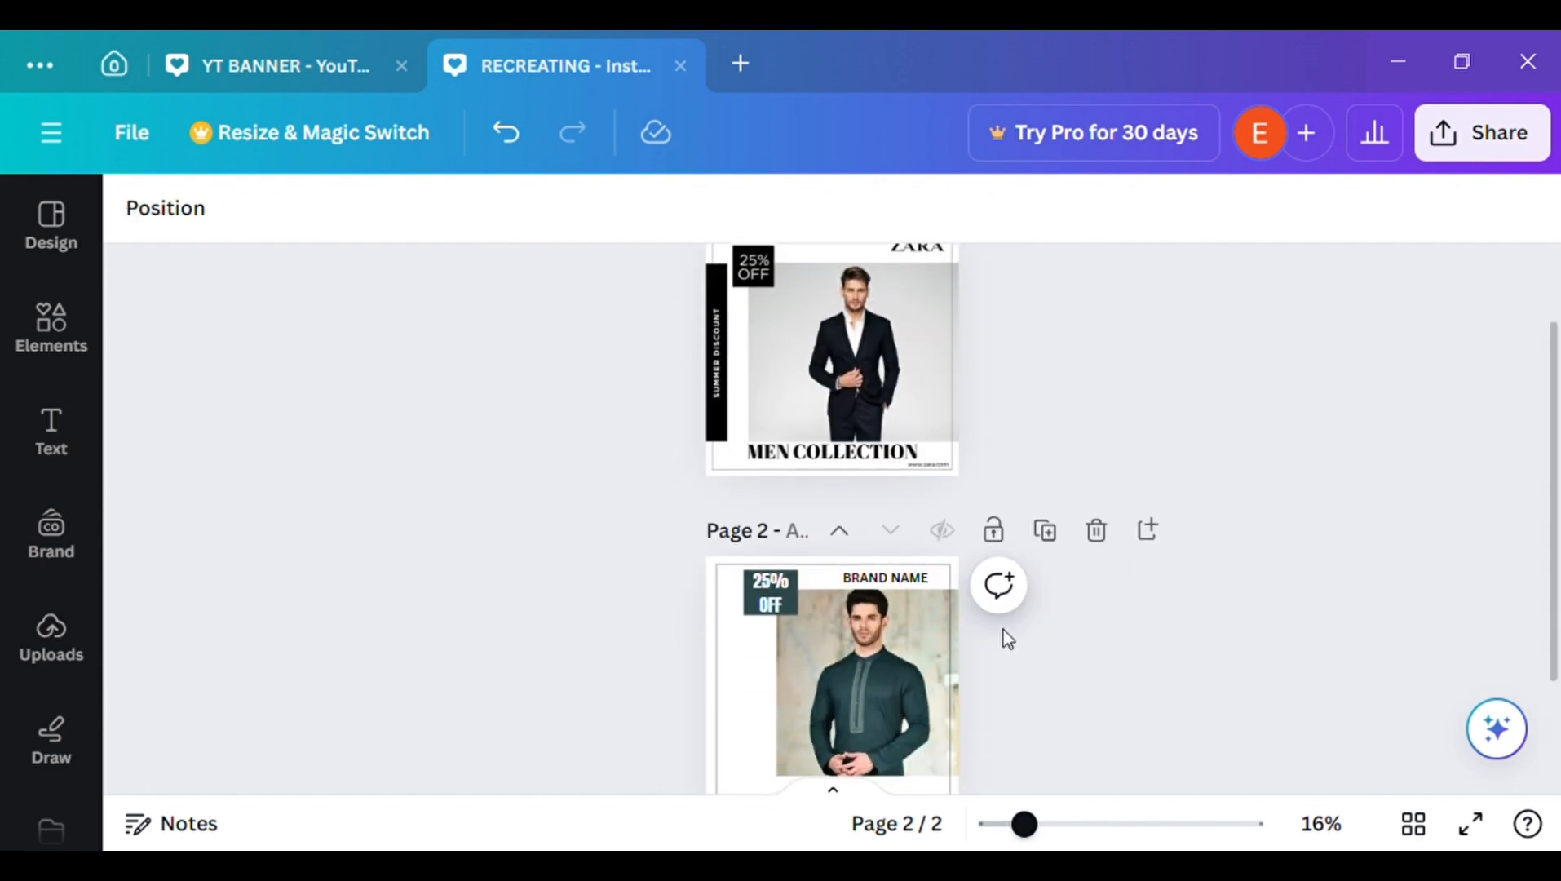
pyautogui.click(770, 605)
pyautogui.click(344, 214)
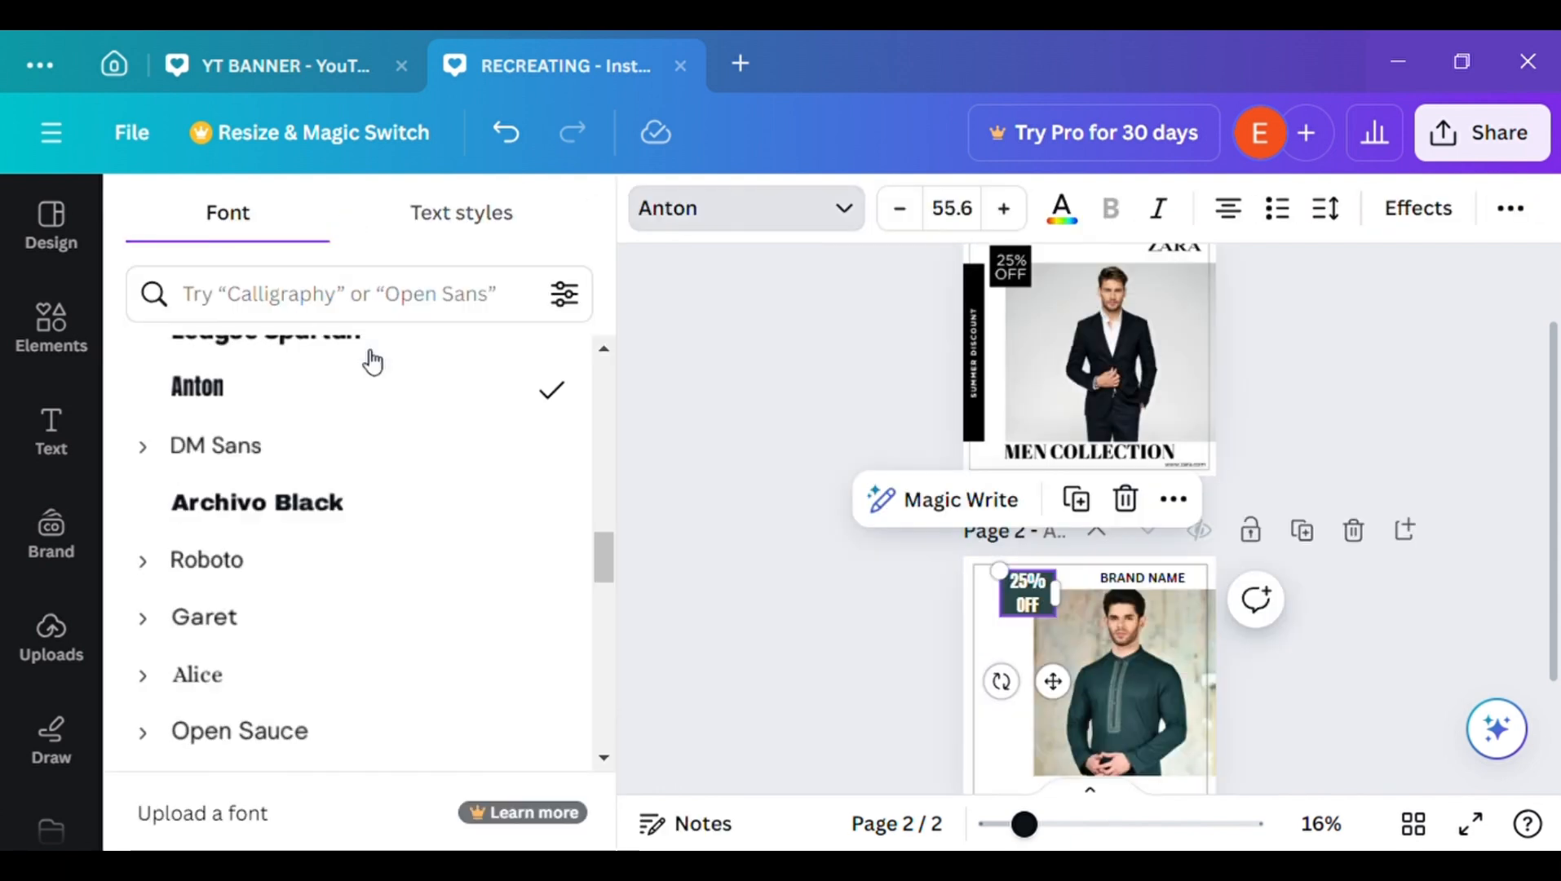
pyautogui.click(412, 499)
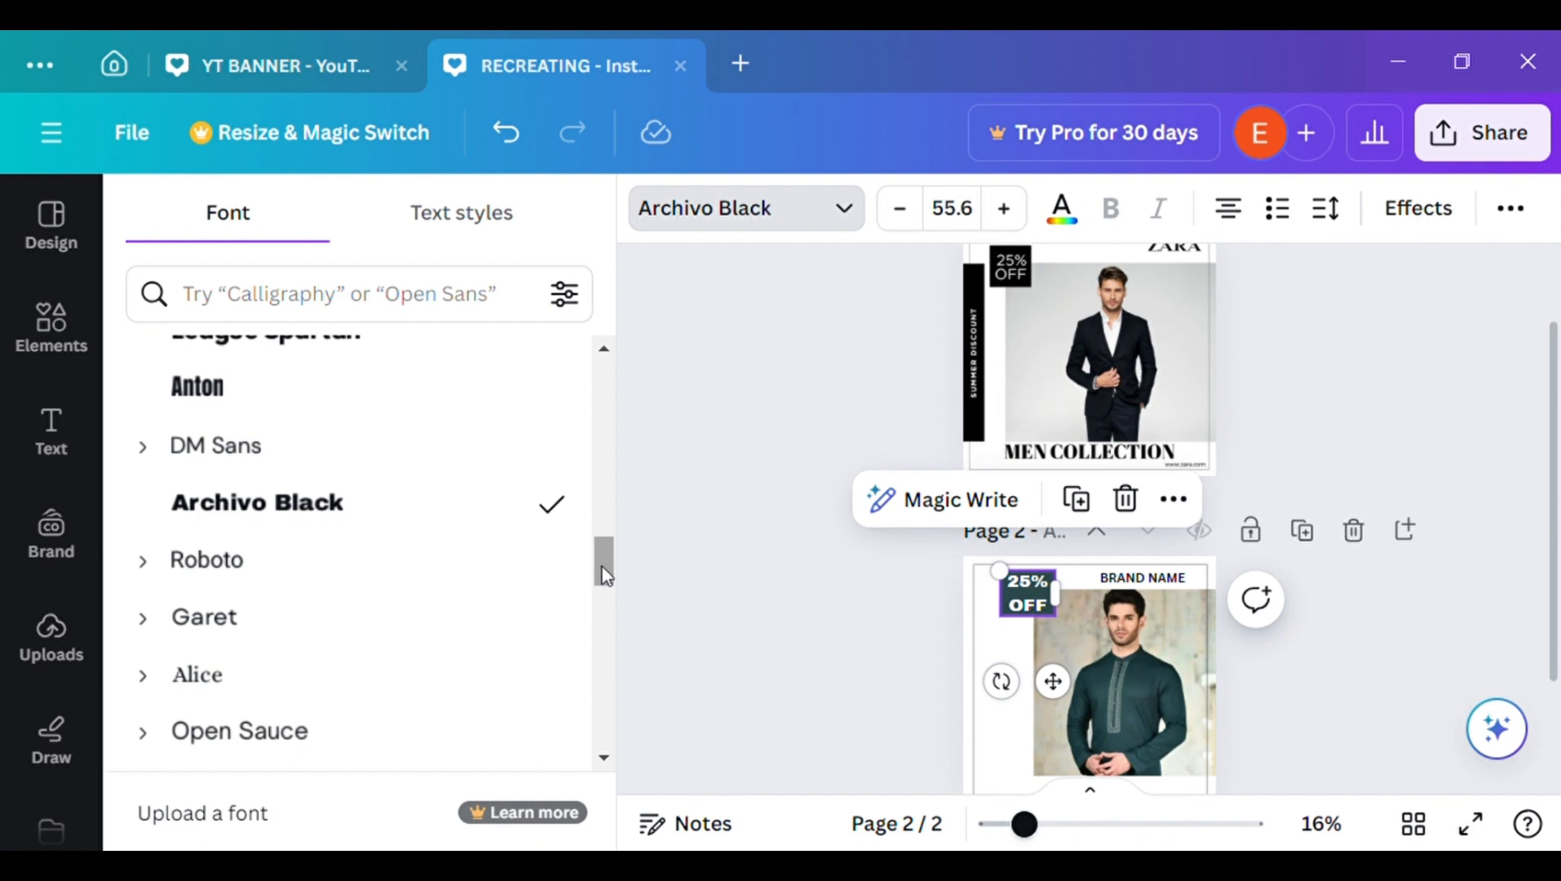
# - Set the 25% OFF text in regular-weight Canva Sans to match the discount label on page 1
pyautogui.scroll(3, 604, 575)
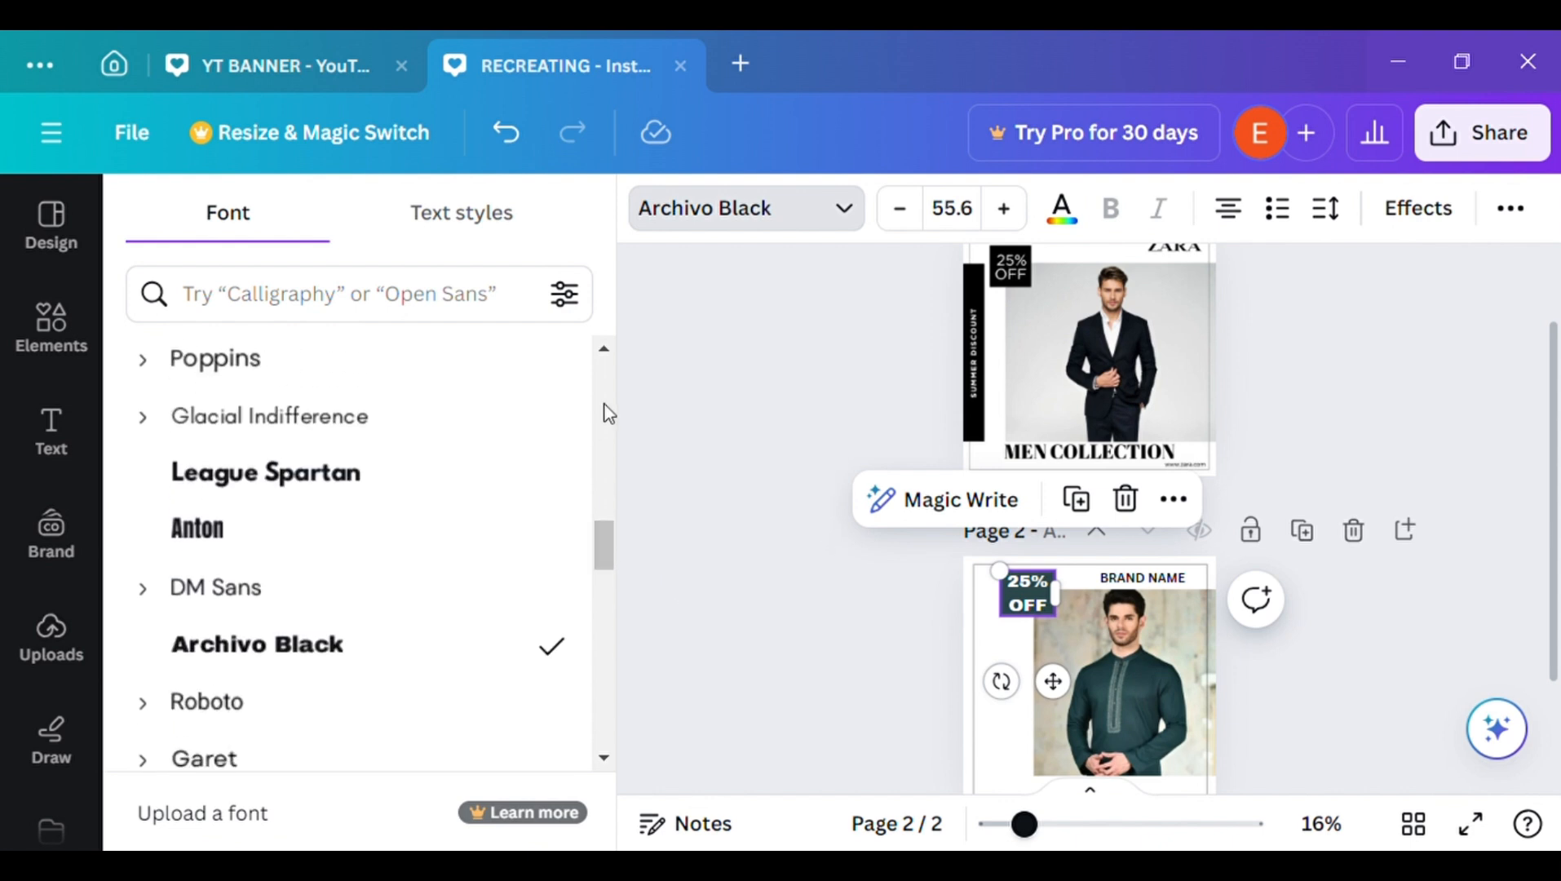
pyautogui.moveTo(604, 545); pyautogui.dragTo(602, 374)
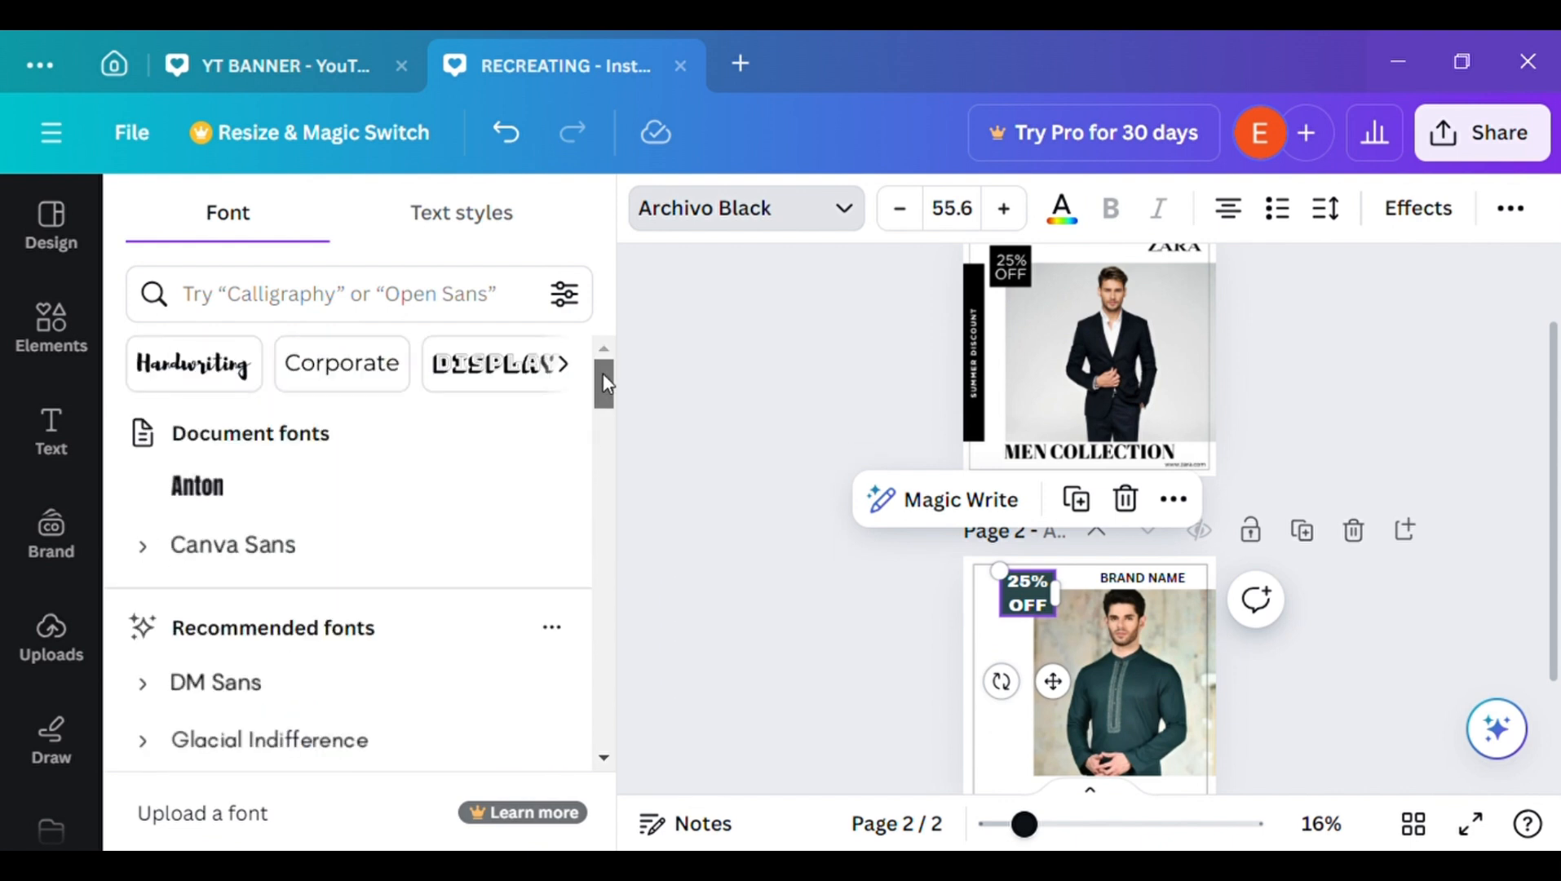
pyautogui.click(467, 575)
pyautogui.click(769, 658)
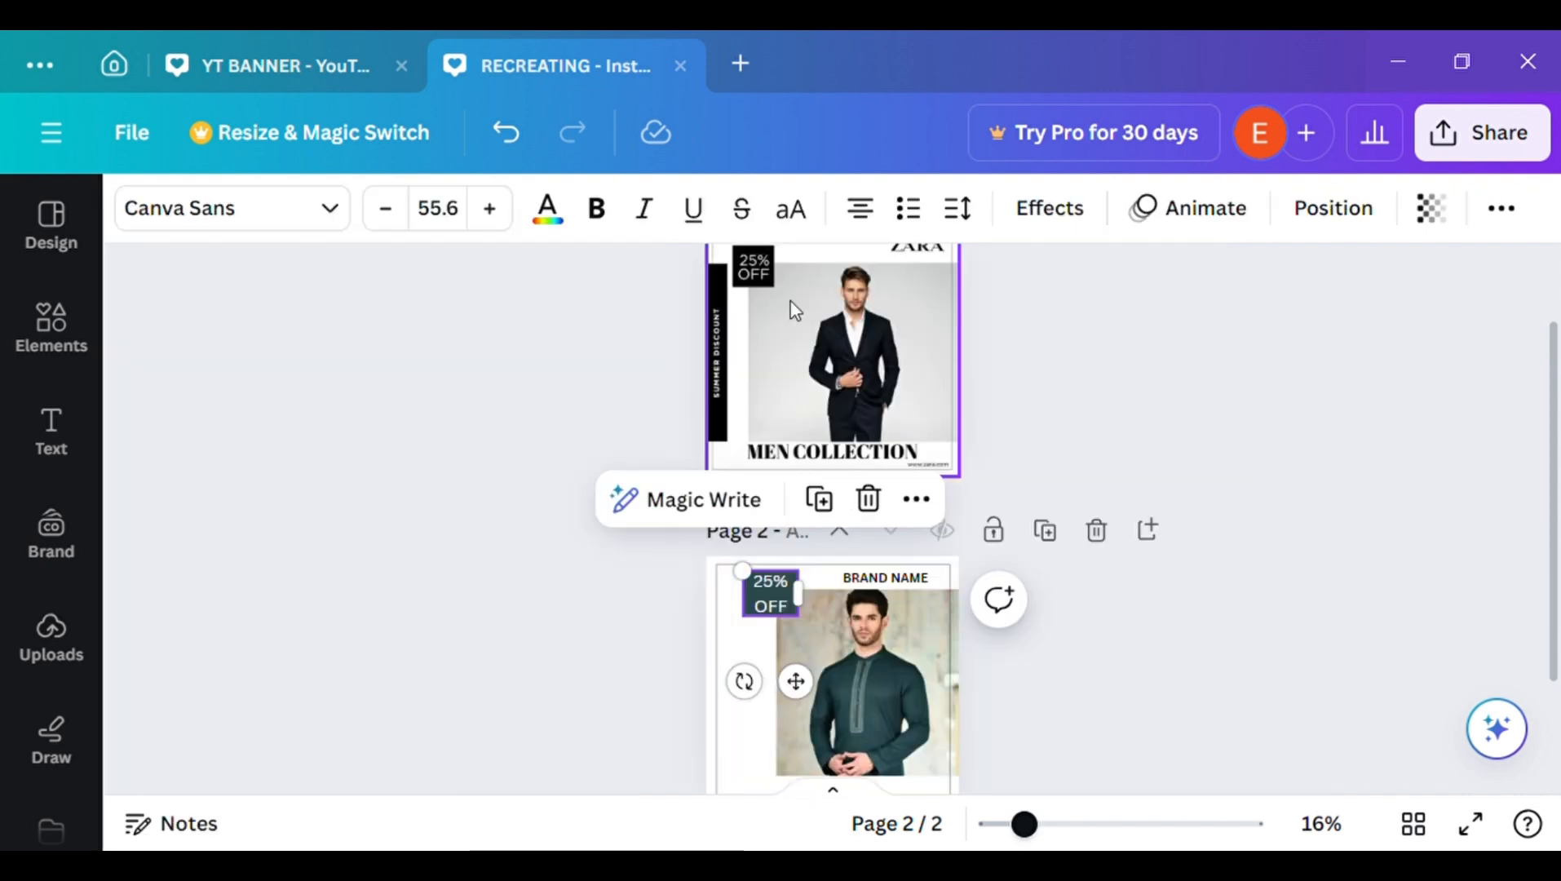
pyautogui.click(613, 220)
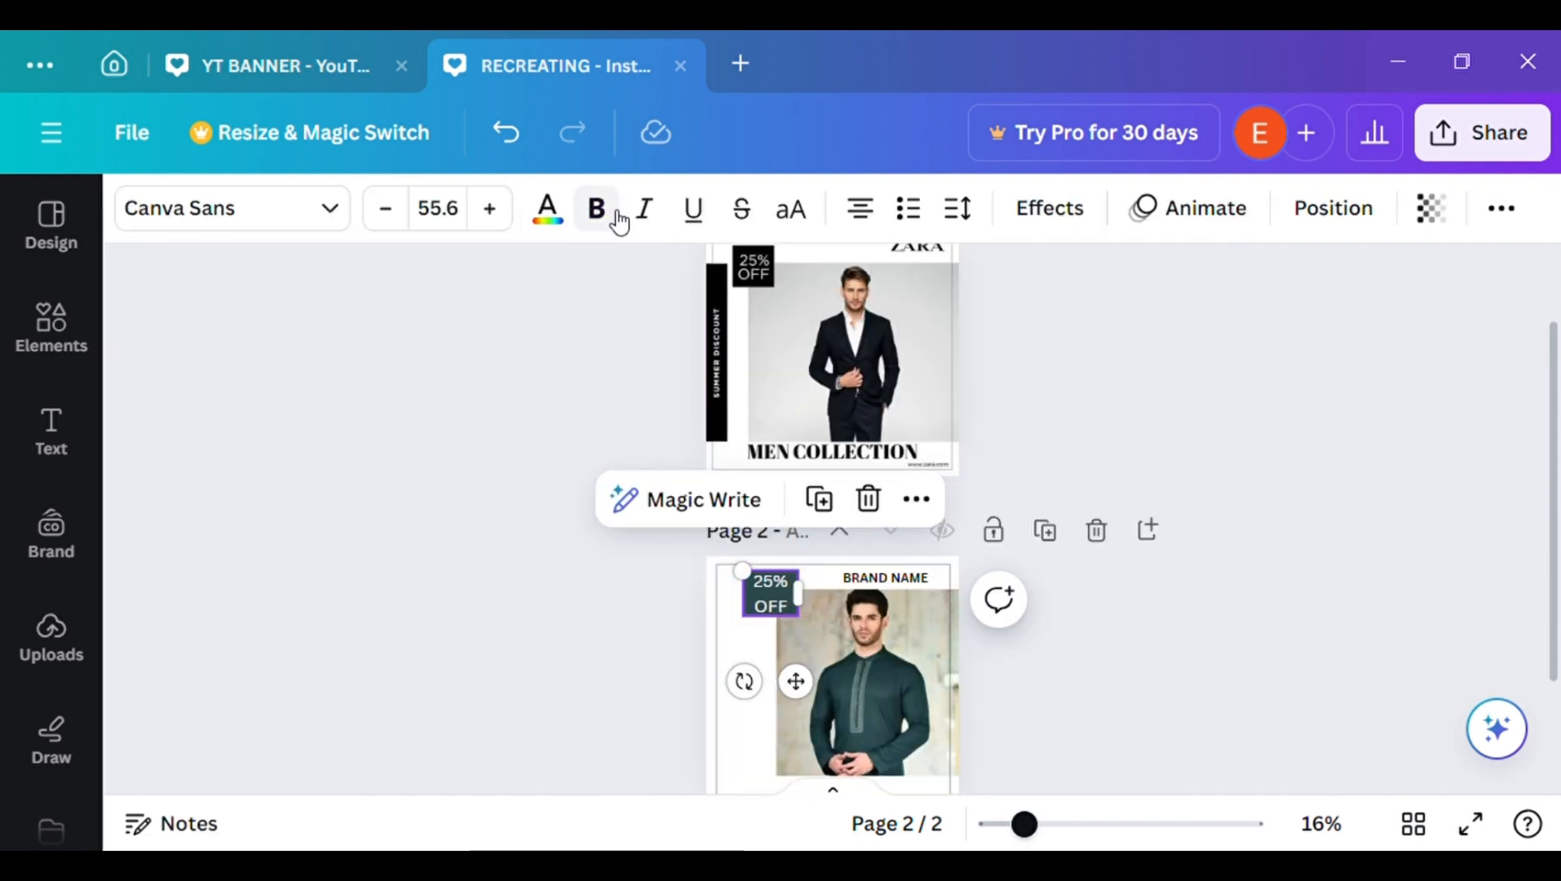
pyautogui.click(1160, 474)
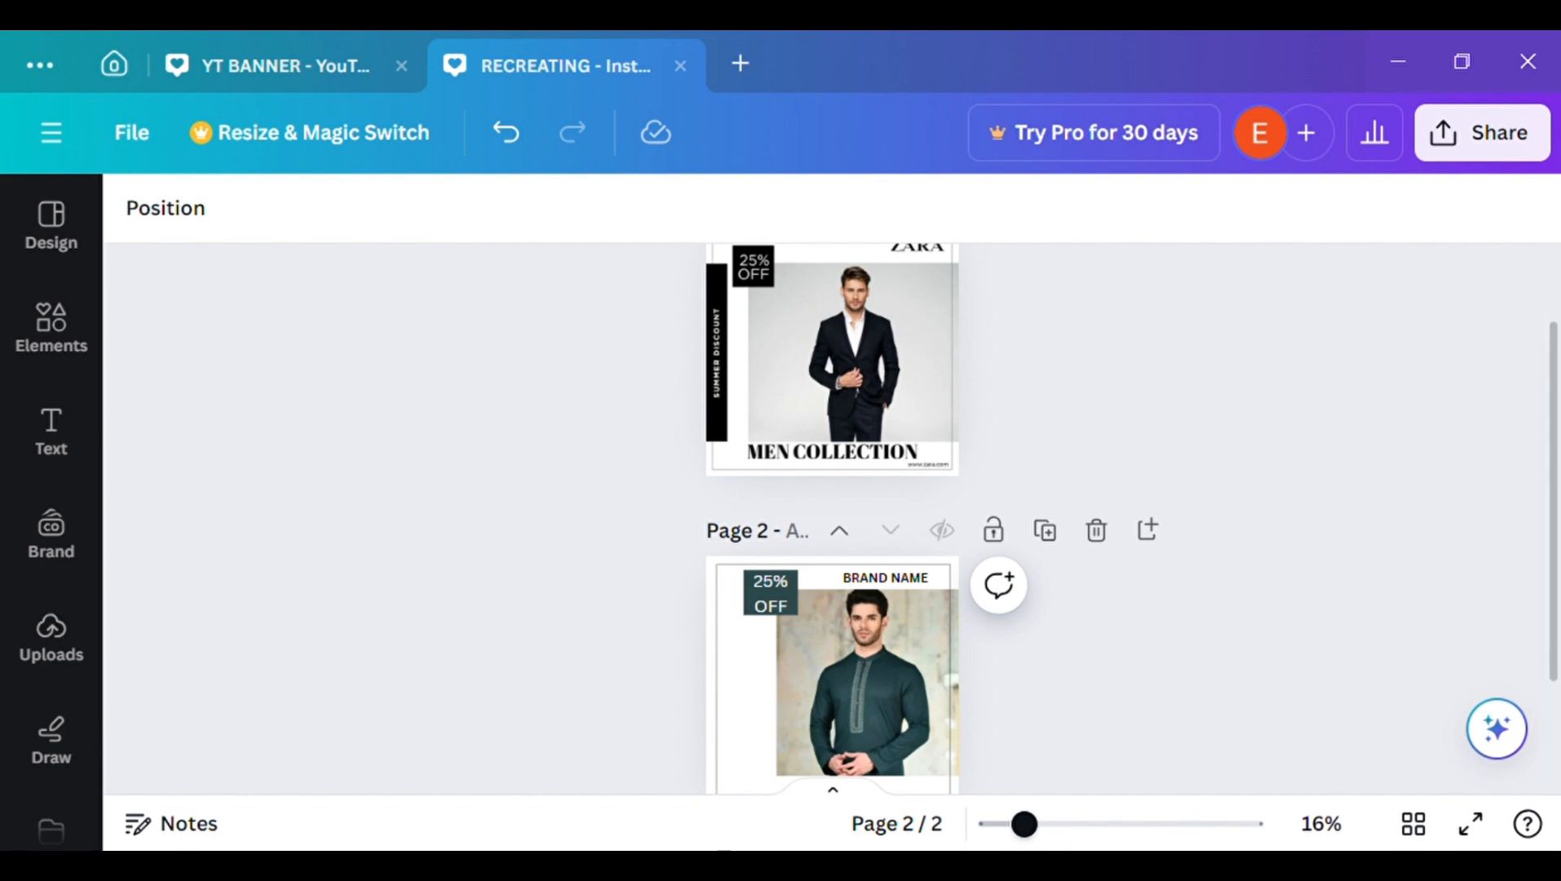
# - Shrink the 25% OFF text on page 2 to size 43.5 and centre it inside the teal block
pyautogui.moveTo(1031, 838); pyautogui.dragTo(1036, 838)
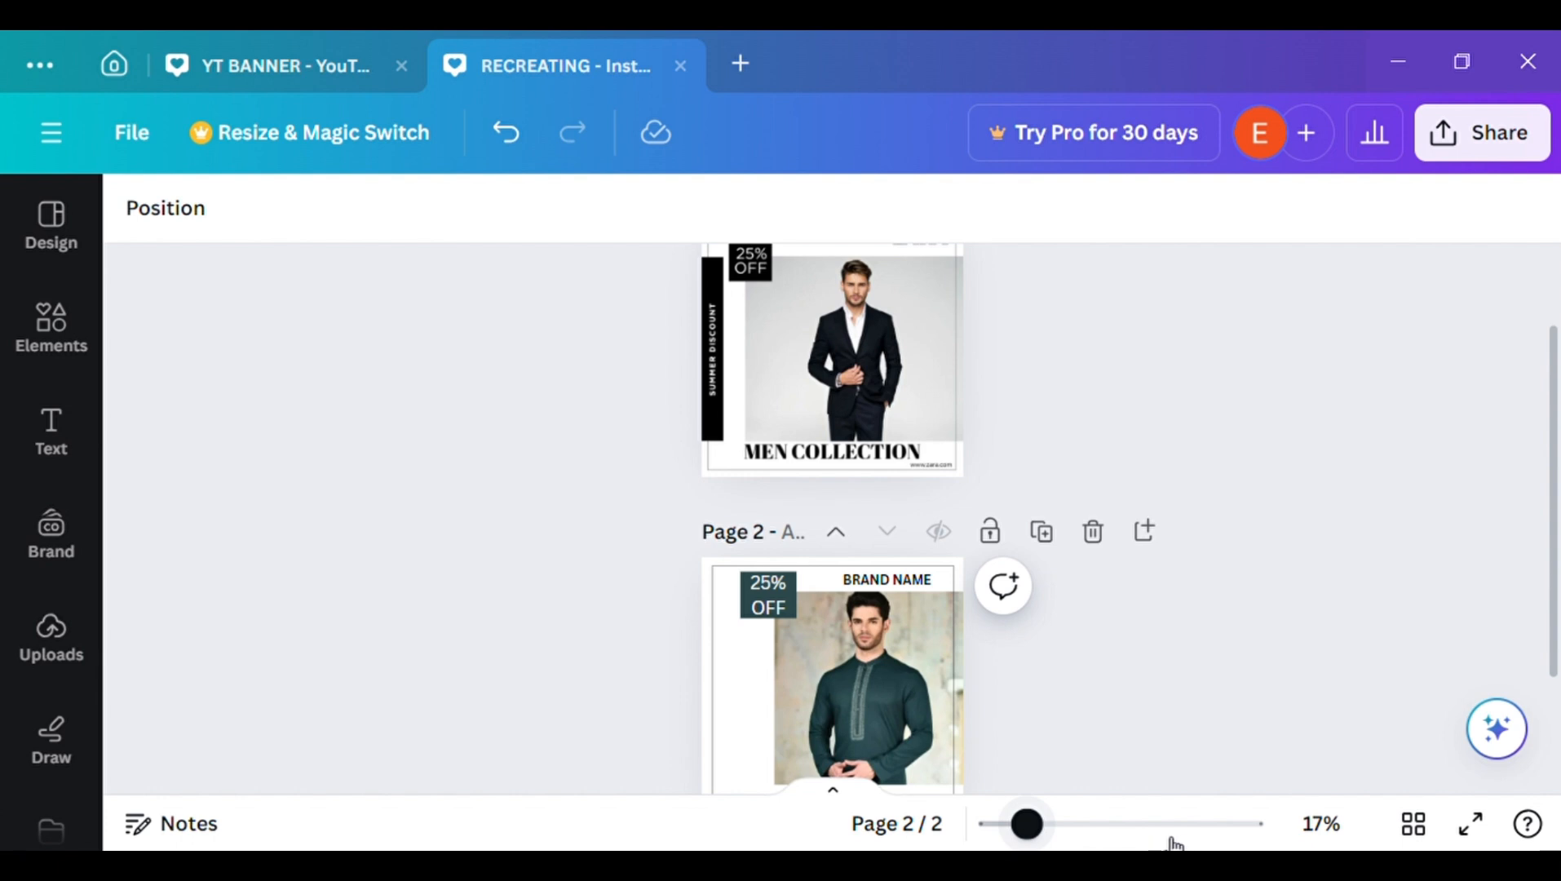
pyautogui.click(1114, 824)
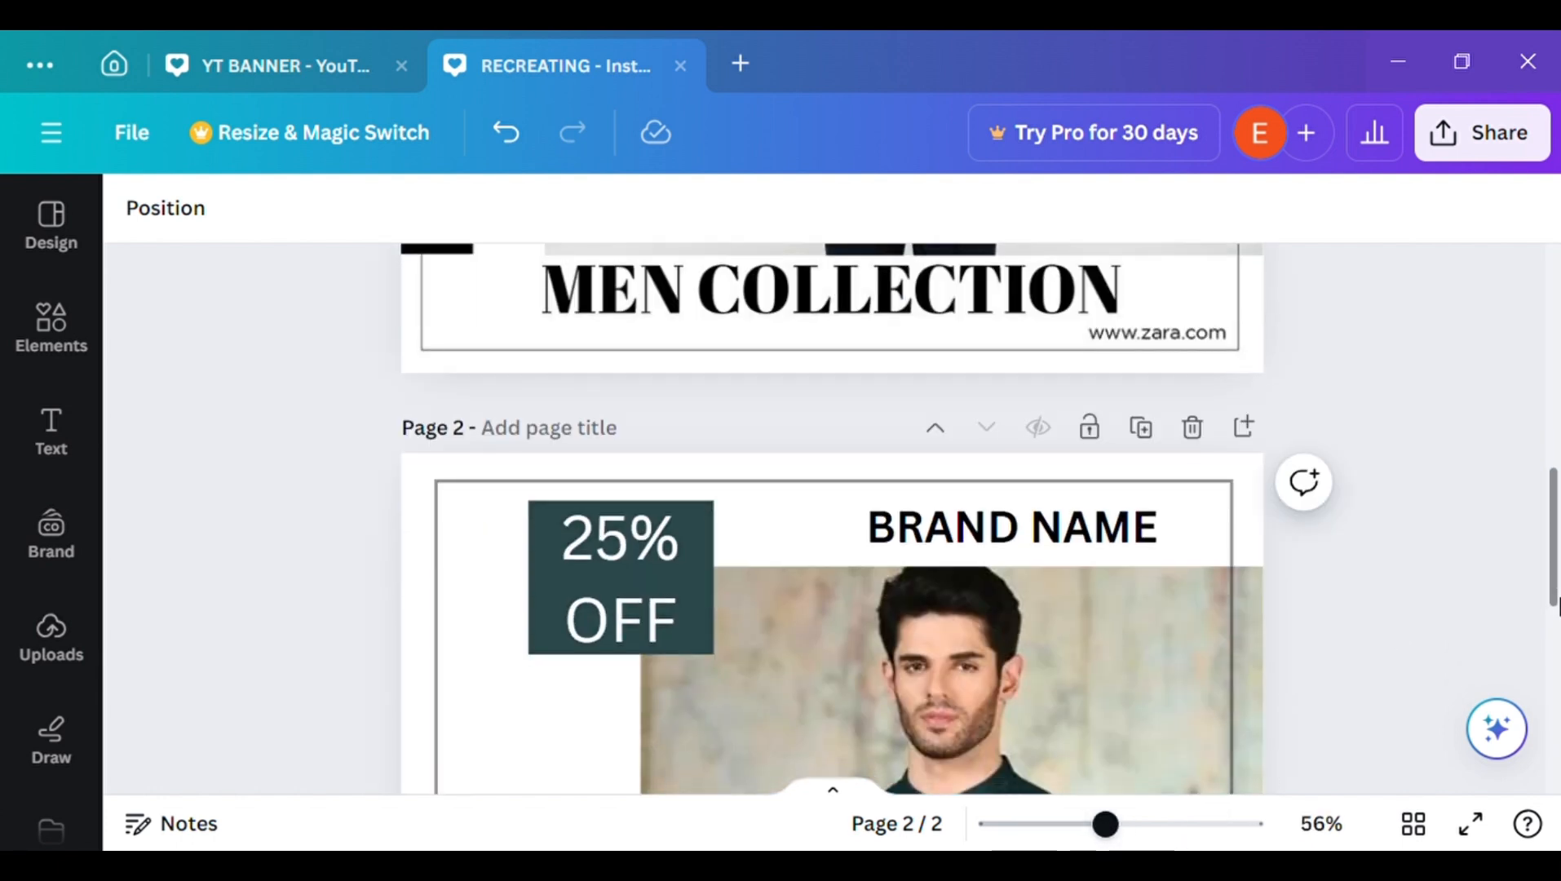
pyautogui.scroll(-3, 1345, 627)
pyautogui.click(638, 345)
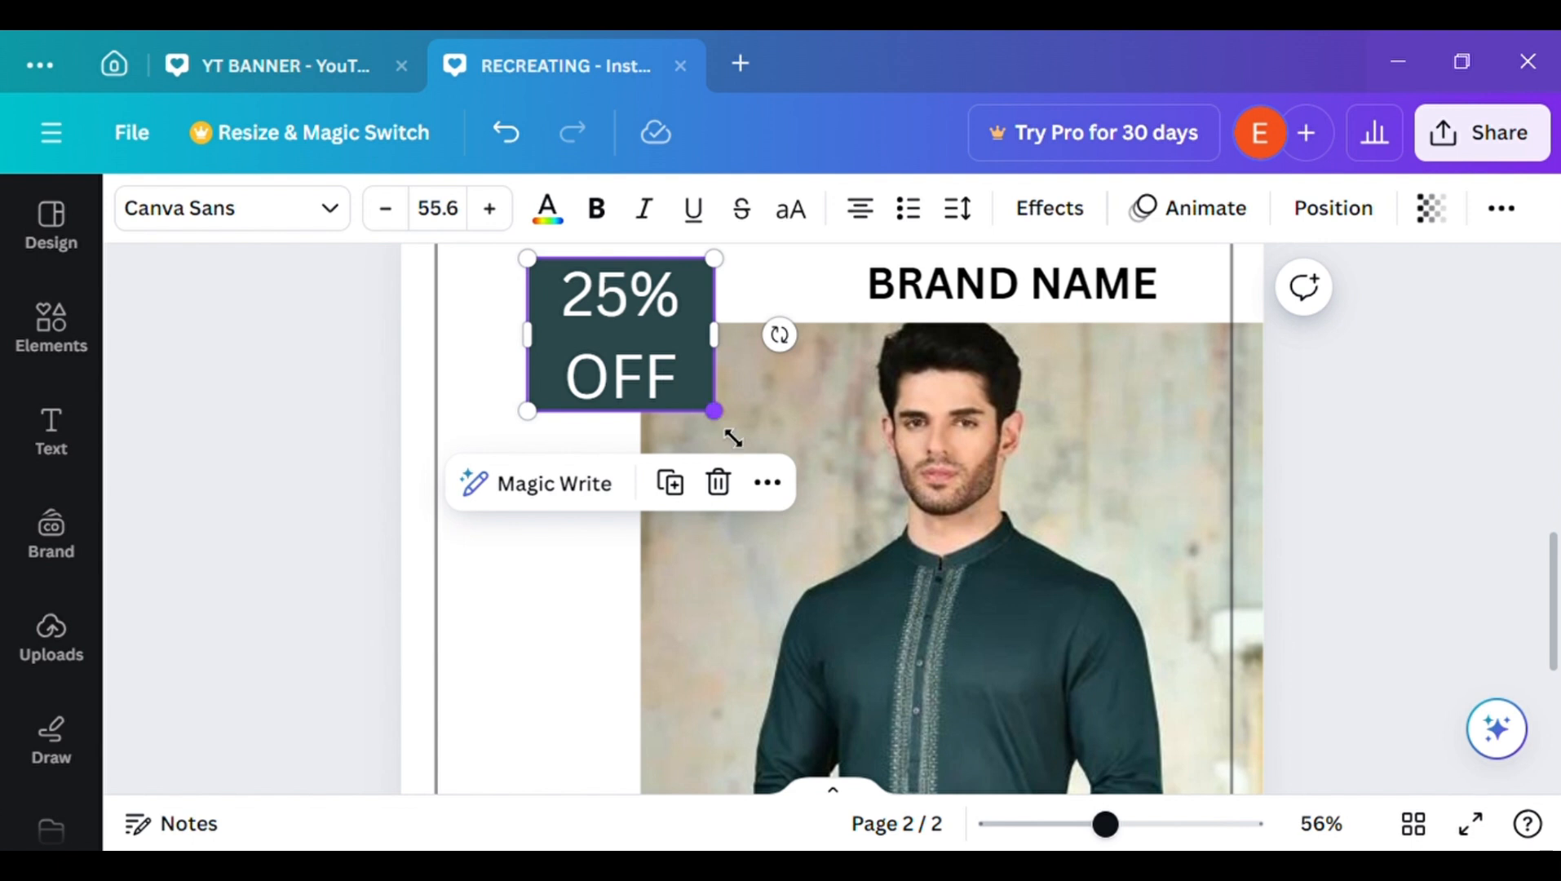
pyautogui.click(638, 345)
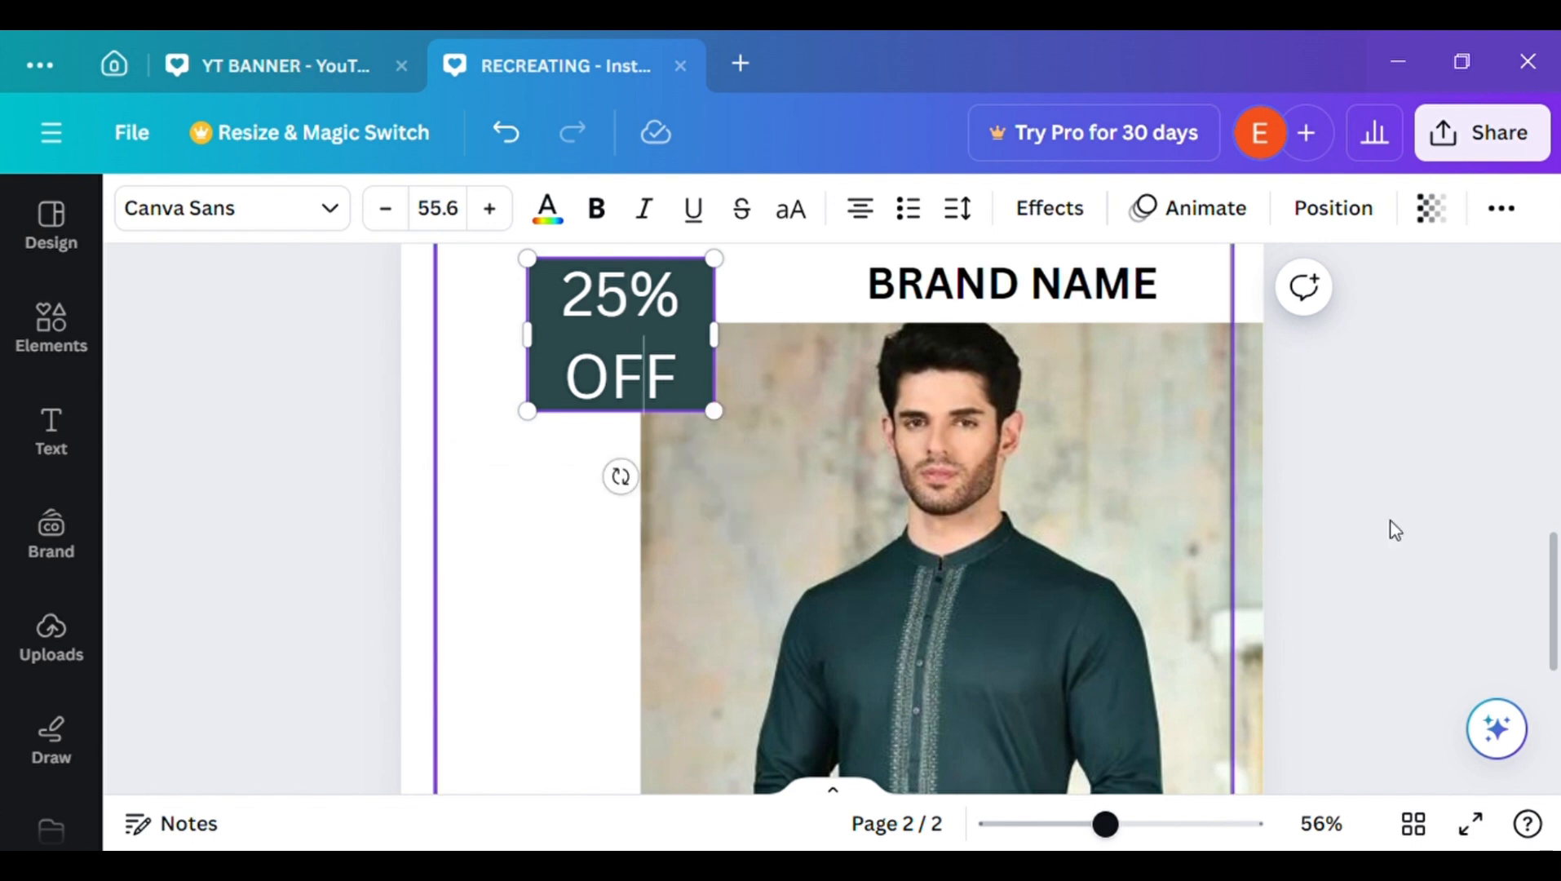
pyautogui.click(1440, 535)
pyautogui.moveTo(643, 289); pyautogui.dragTo(664, 340)
pyautogui.moveTo(747, 470); pyautogui.dragTo(714, 430)
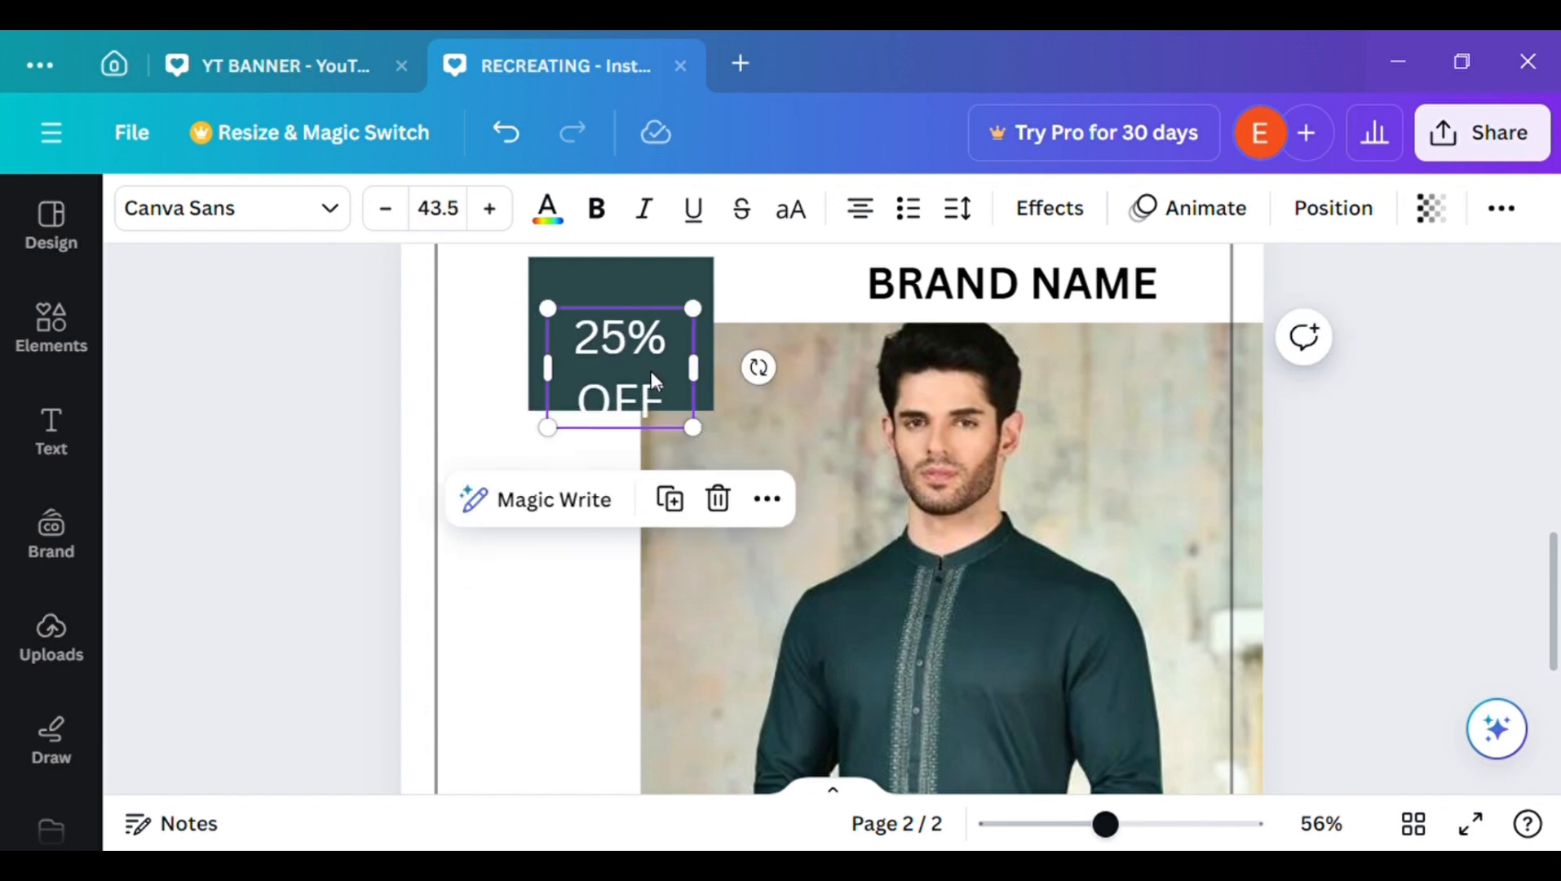
pyautogui.moveTo(650, 371); pyautogui.dragTo(670, 298)
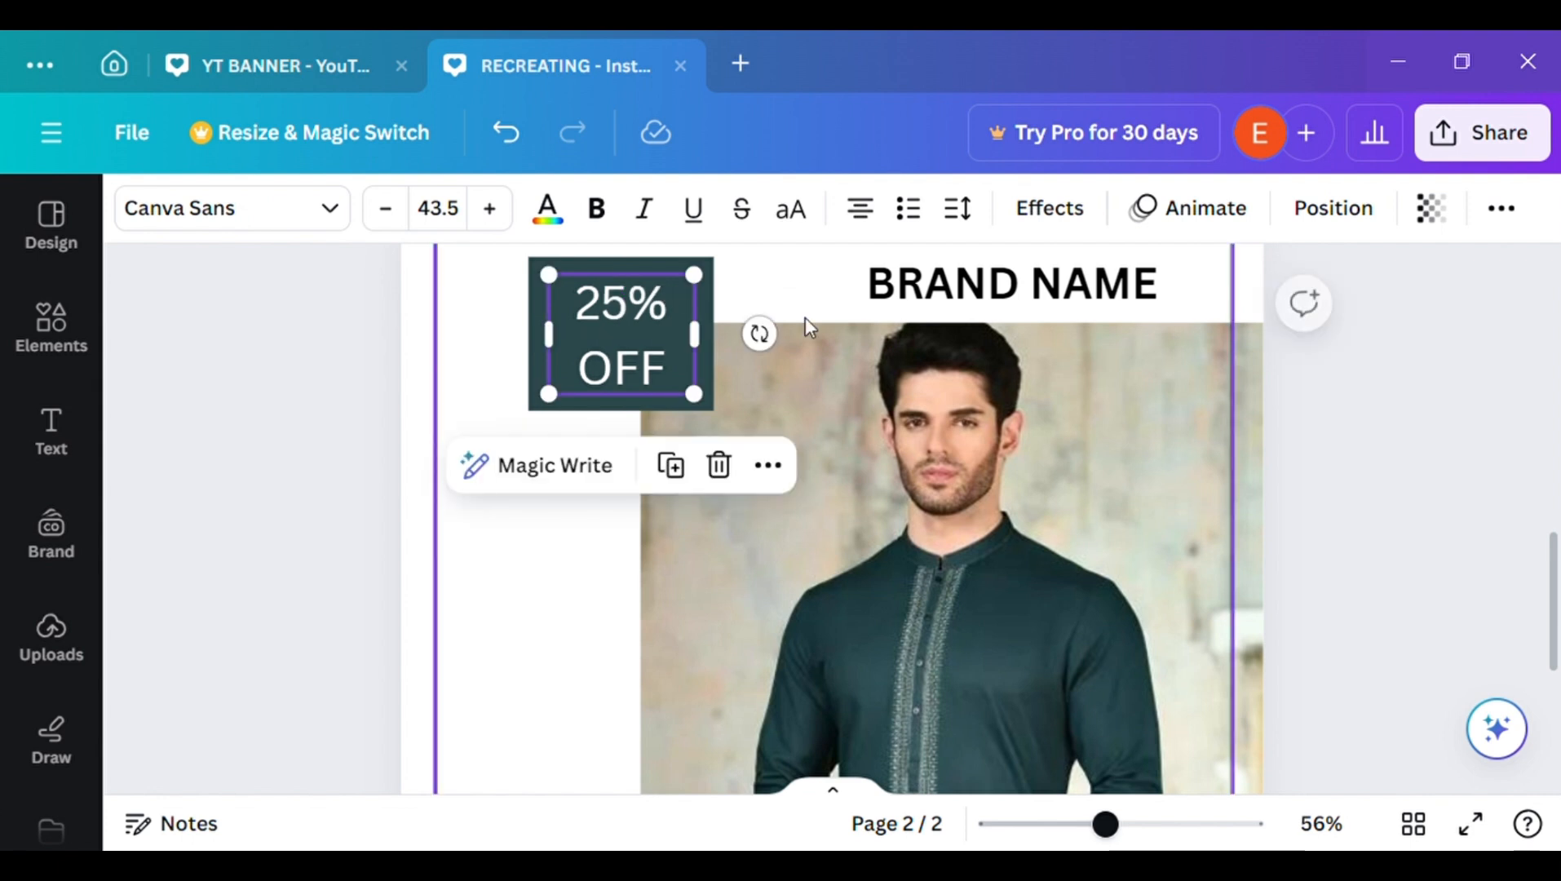
pyautogui.click(1366, 527)
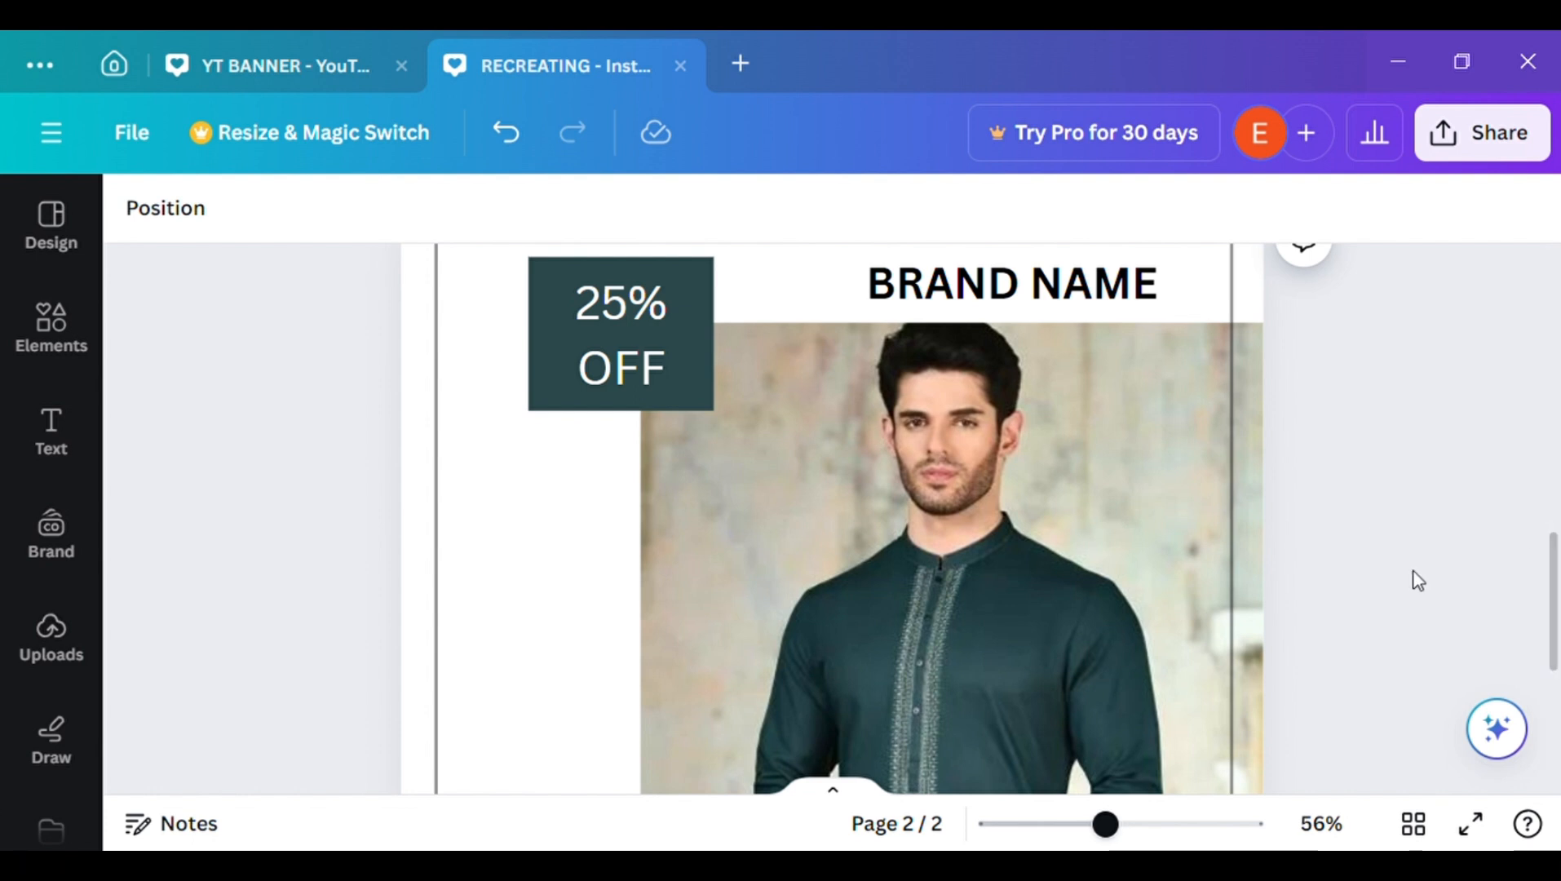
# - Add a heading reading "MAN COLLECTION" to page 2, using the page 1 layout as reference
pyautogui.moveTo(1111, 829); pyautogui.dragTo(1057, 825)
pyautogui.scroll(4, 1557, 484)
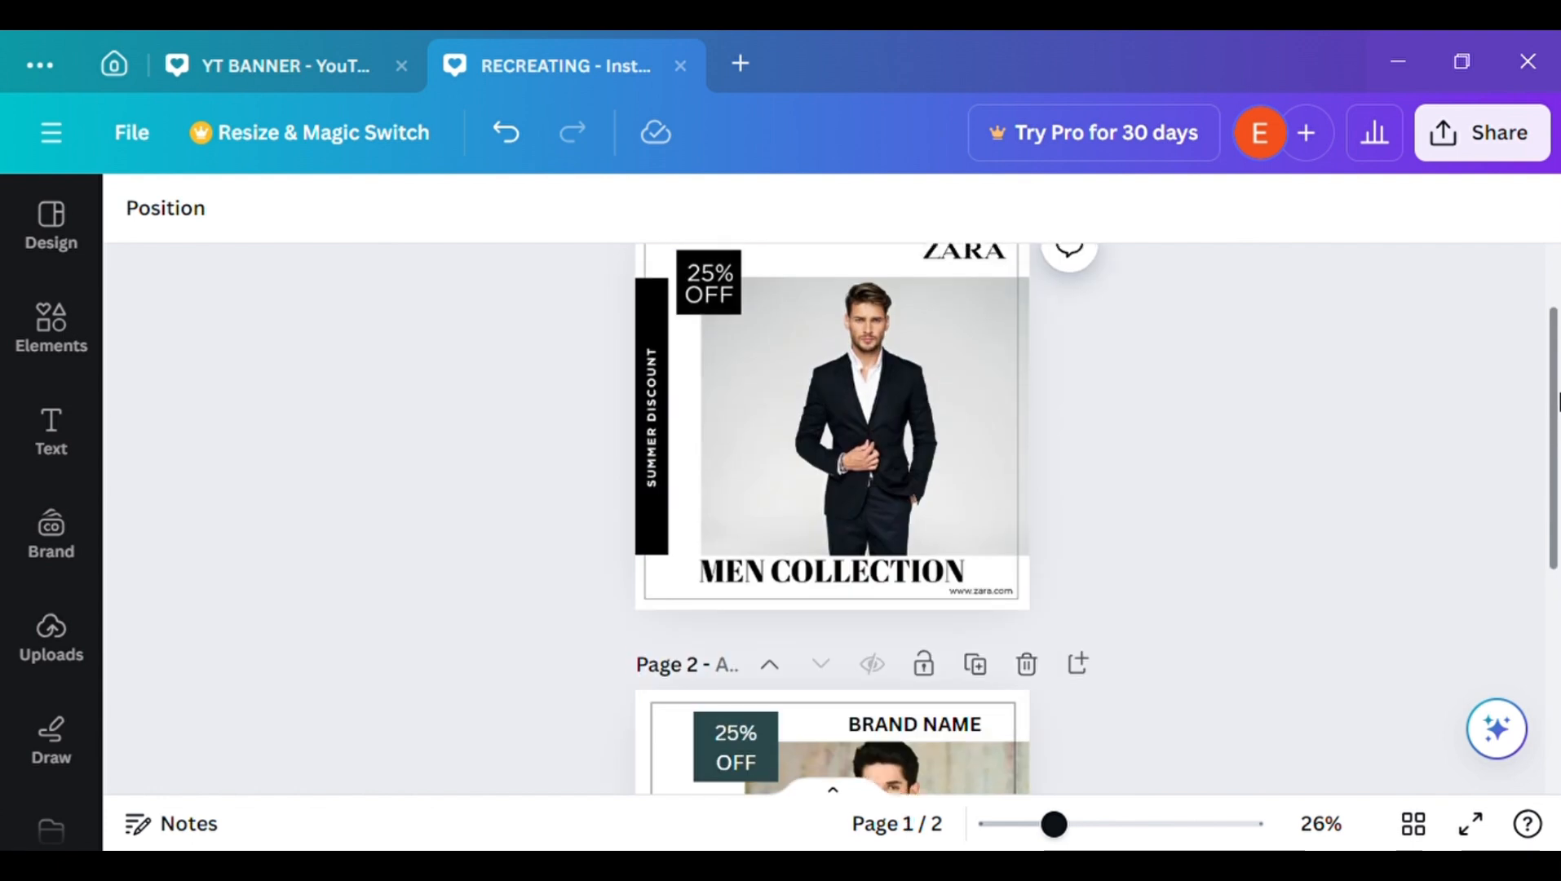
pyautogui.scroll(-6, 1554, 571)
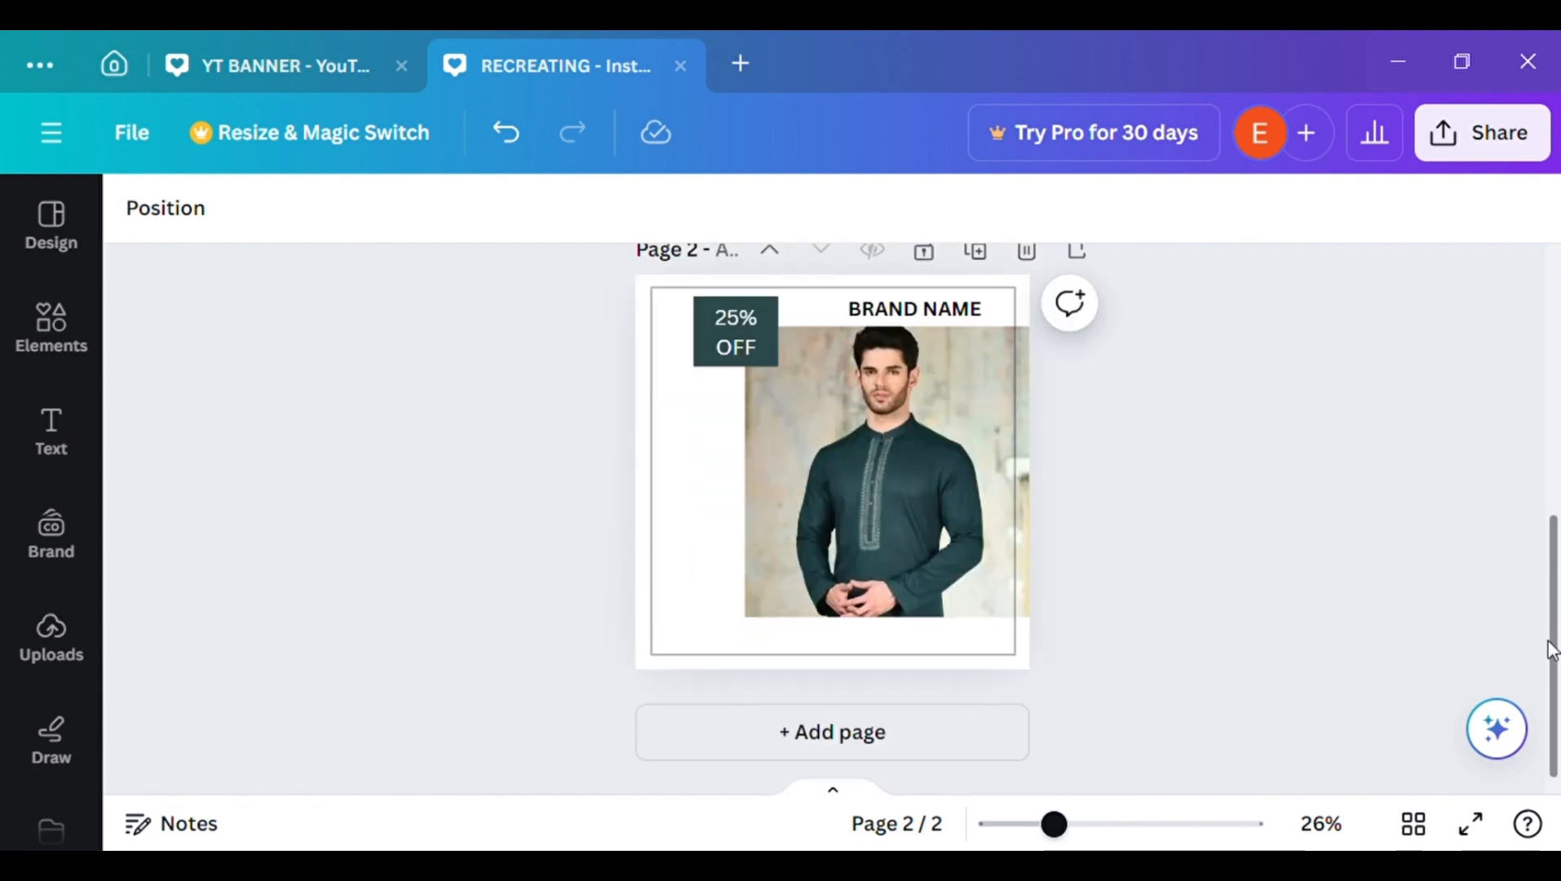
pyautogui.scroll(4, 1552, 650)
pyautogui.scroll(-1, 1556, 491)
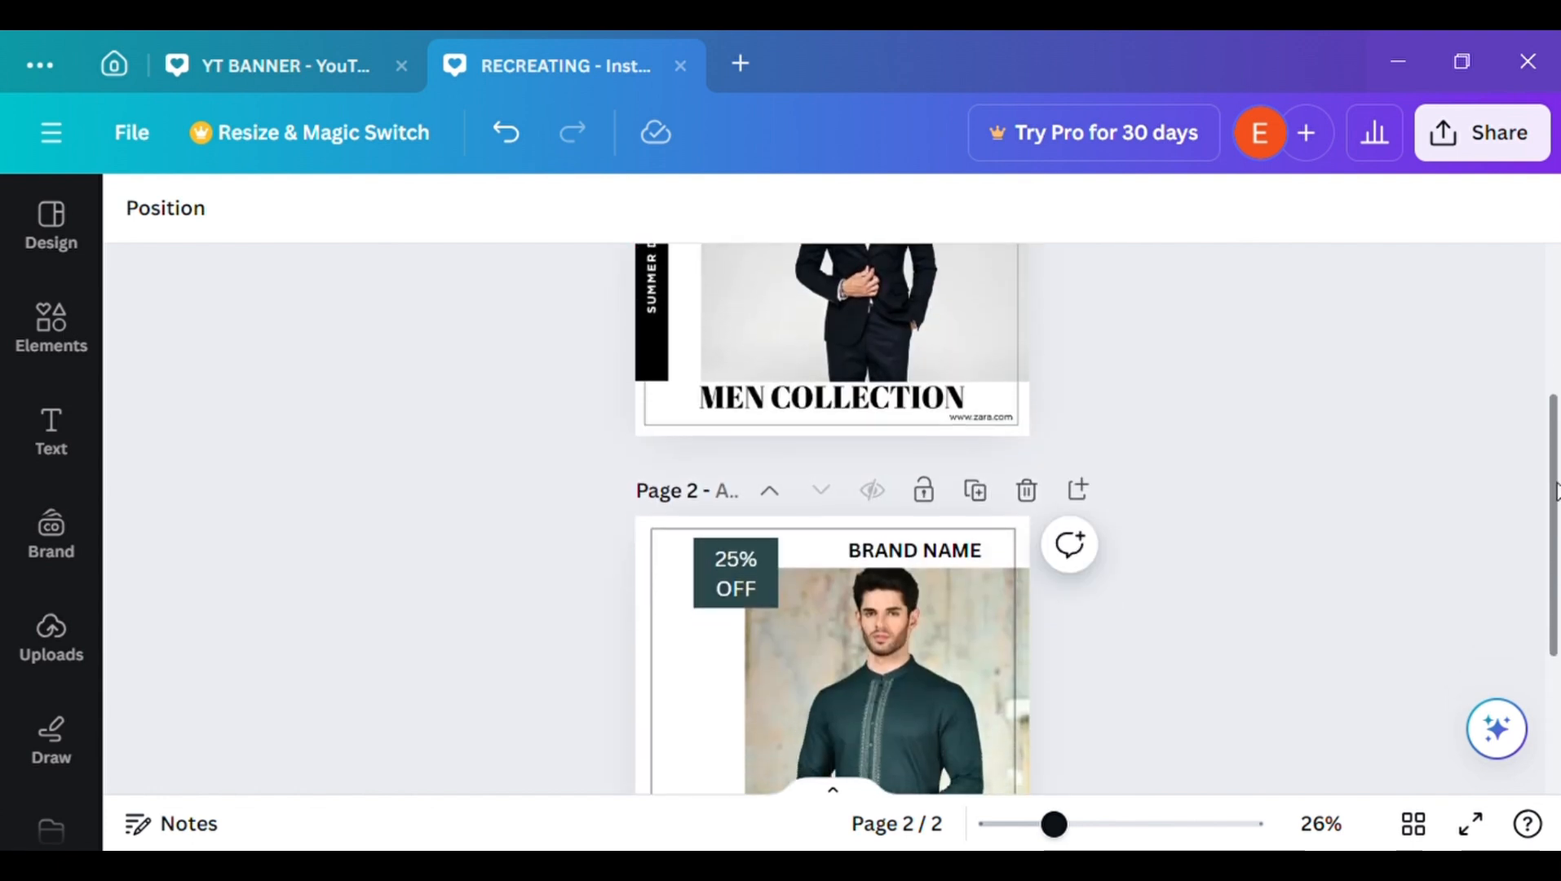
pyautogui.scroll(-3, 1556, 489)
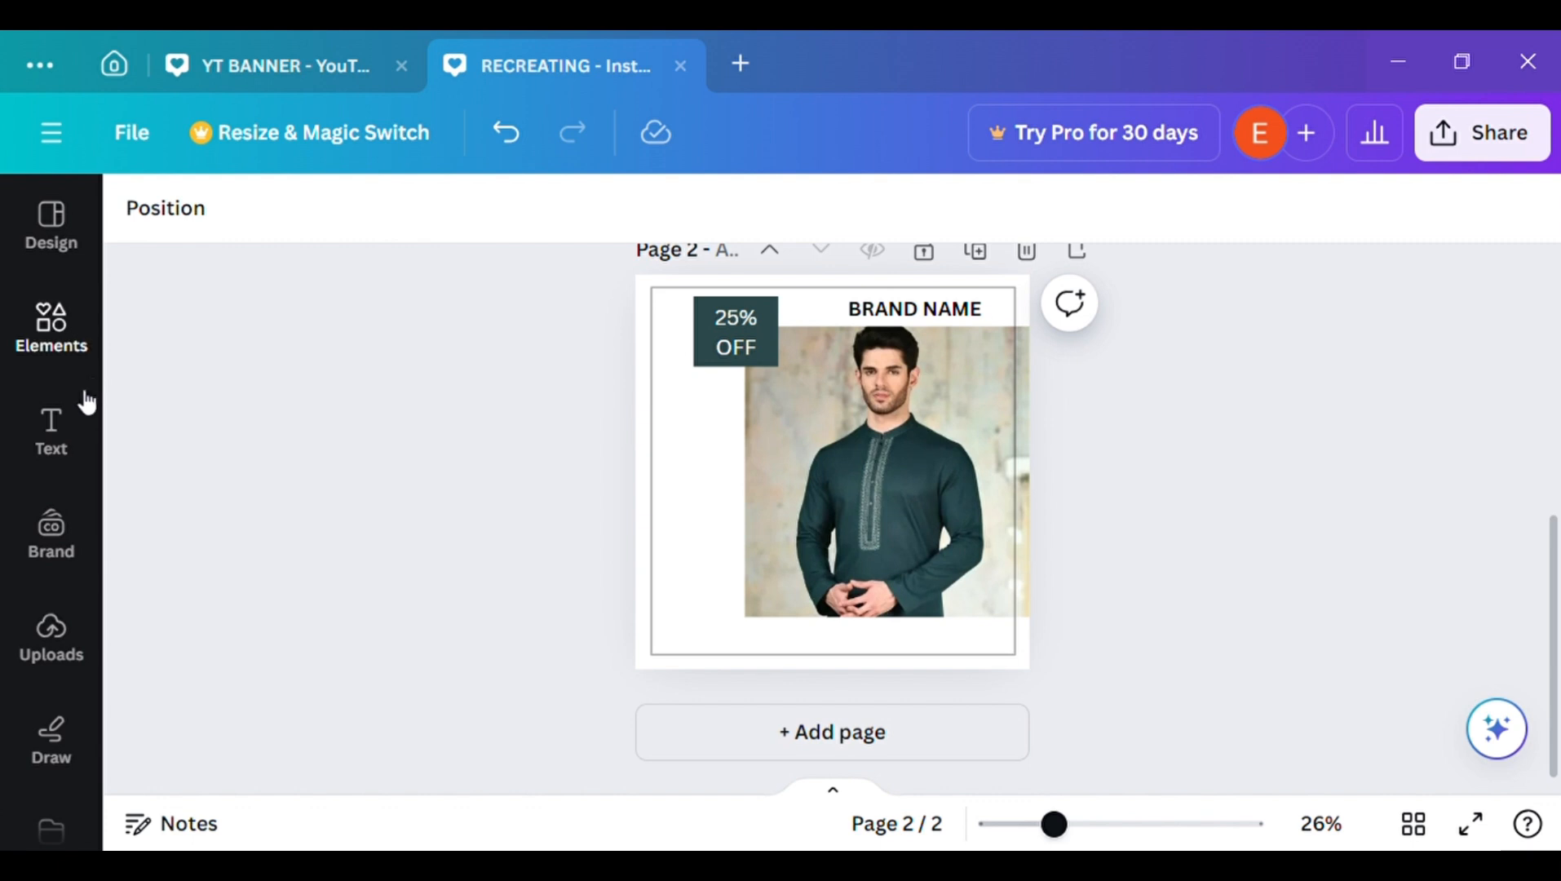
pyautogui.click(85, 408)
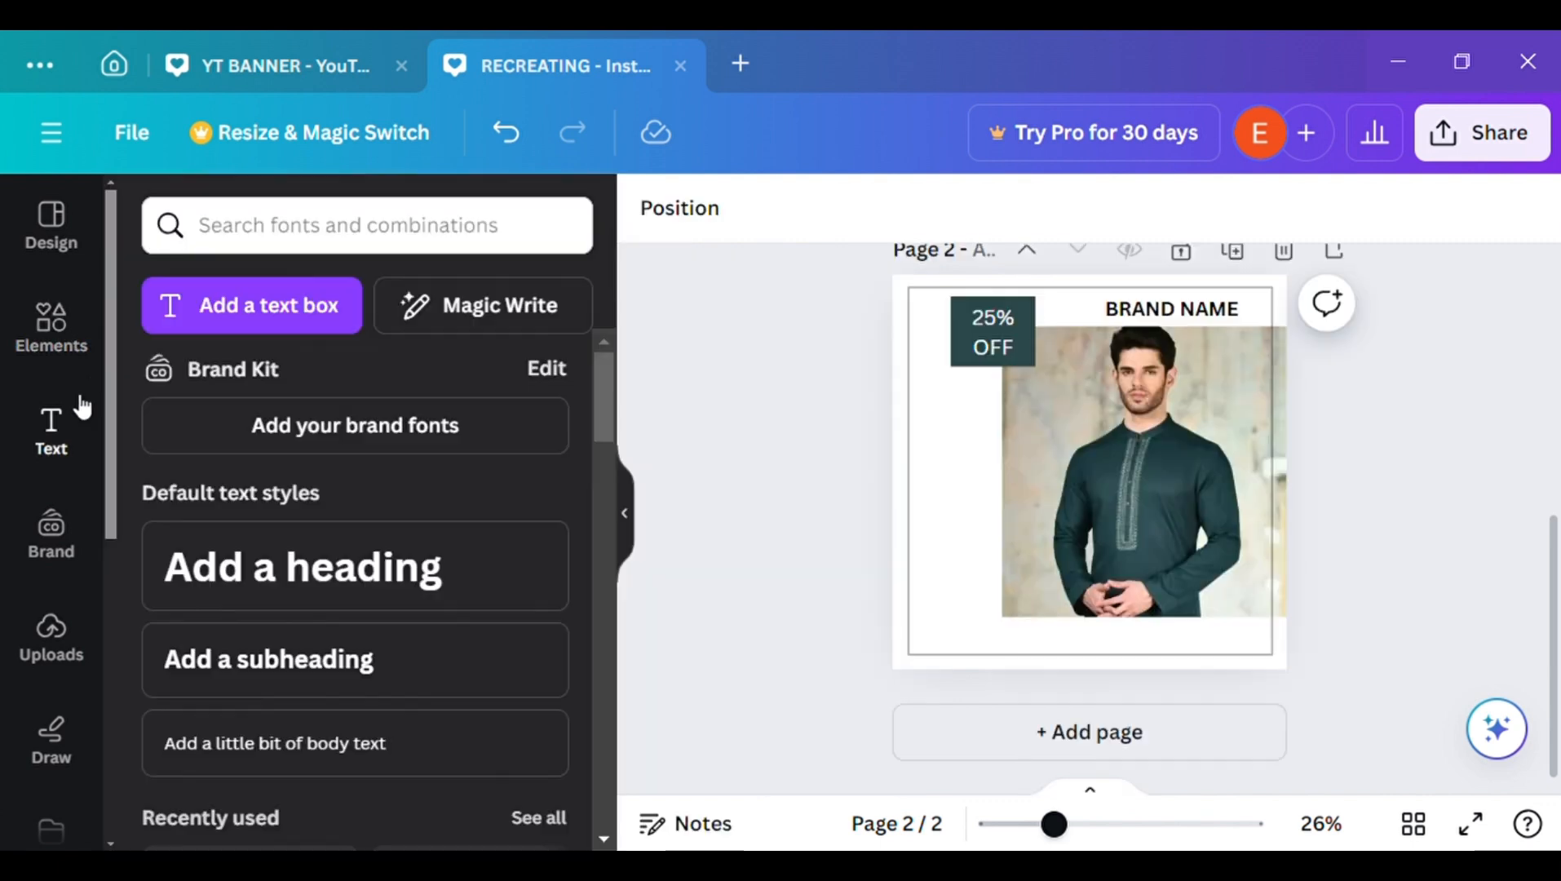
pyautogui.click(420, 577)
pyautogui.write('MAN')
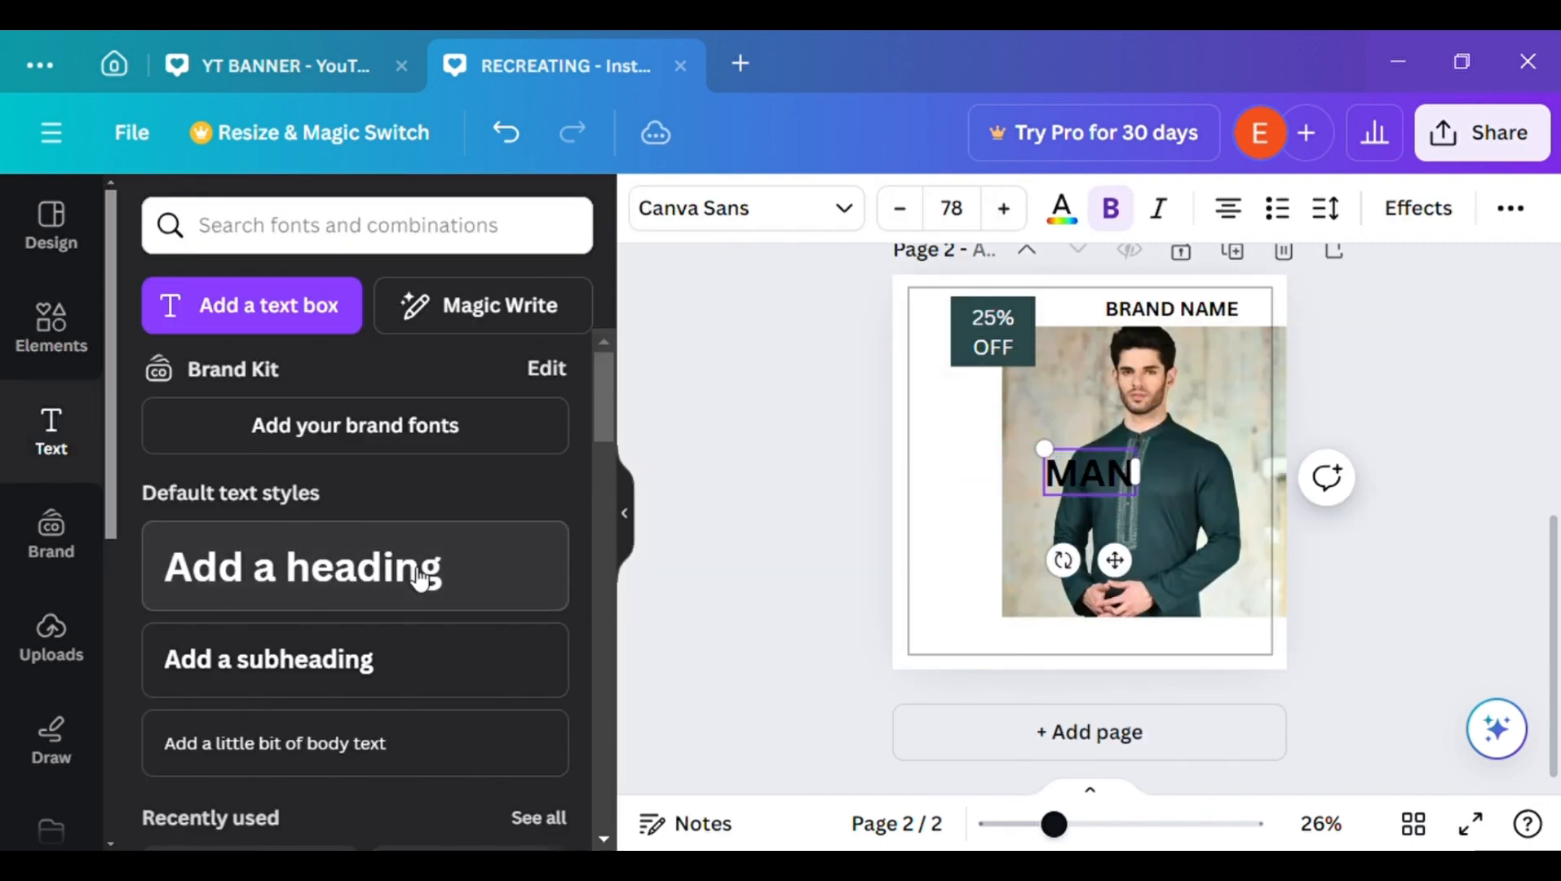
pyautogui.write(' COLL')
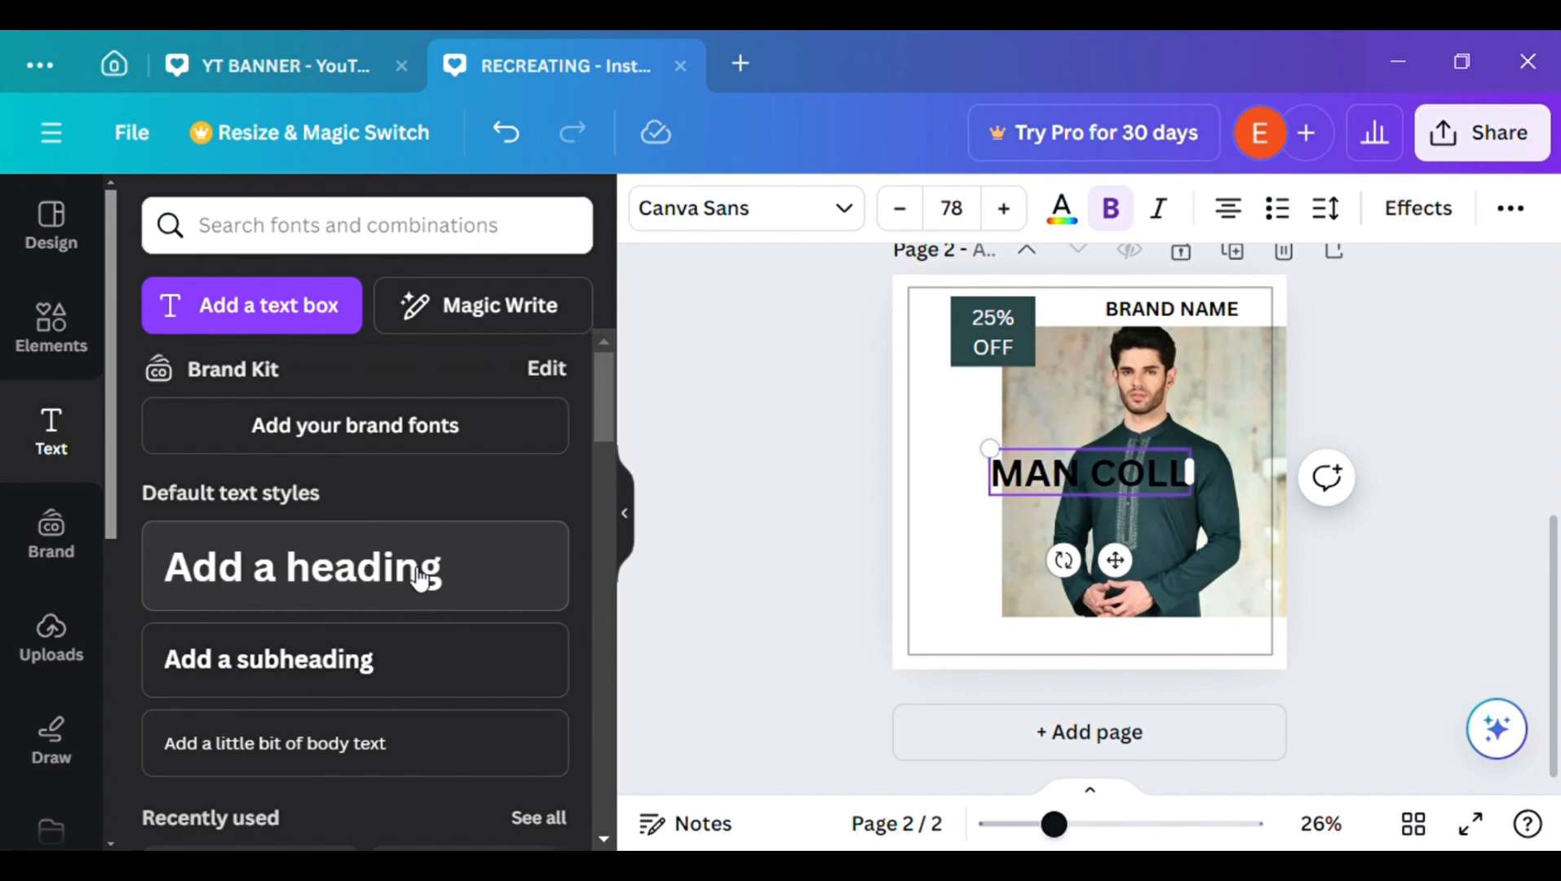
pyautogui.write('ECTION')
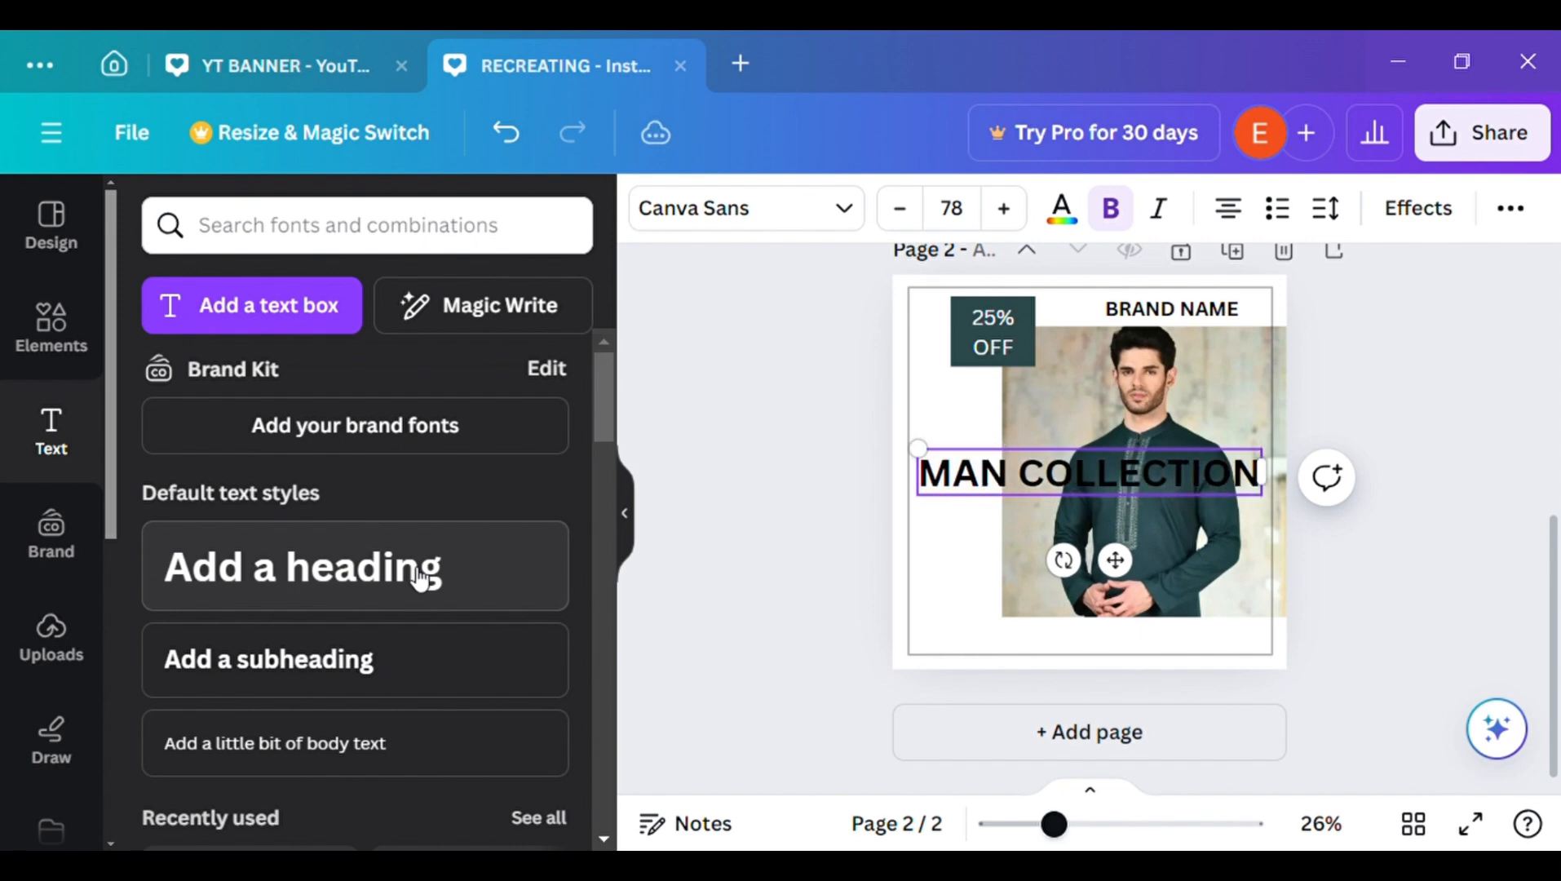
pyautogui.click(626, 485)
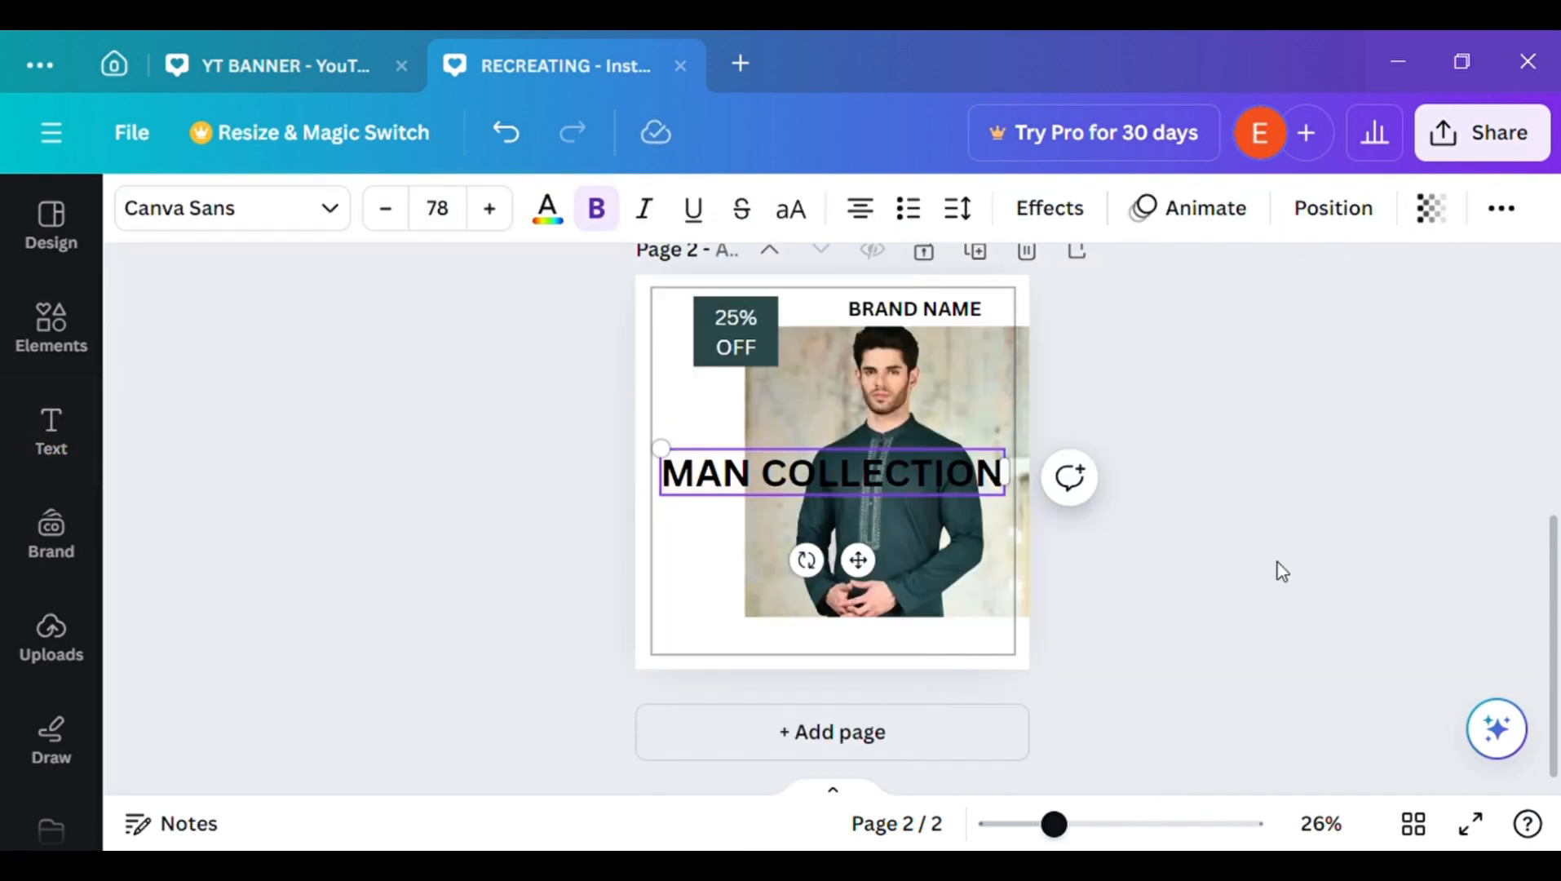
# - Try the Shrikhand font on the MAN COLLECTION heading
pyautogui.scroll(5, 1282, 571)
pyautogui.scroll(-5, 1283, 571)
pyautogui.click(338, 209)
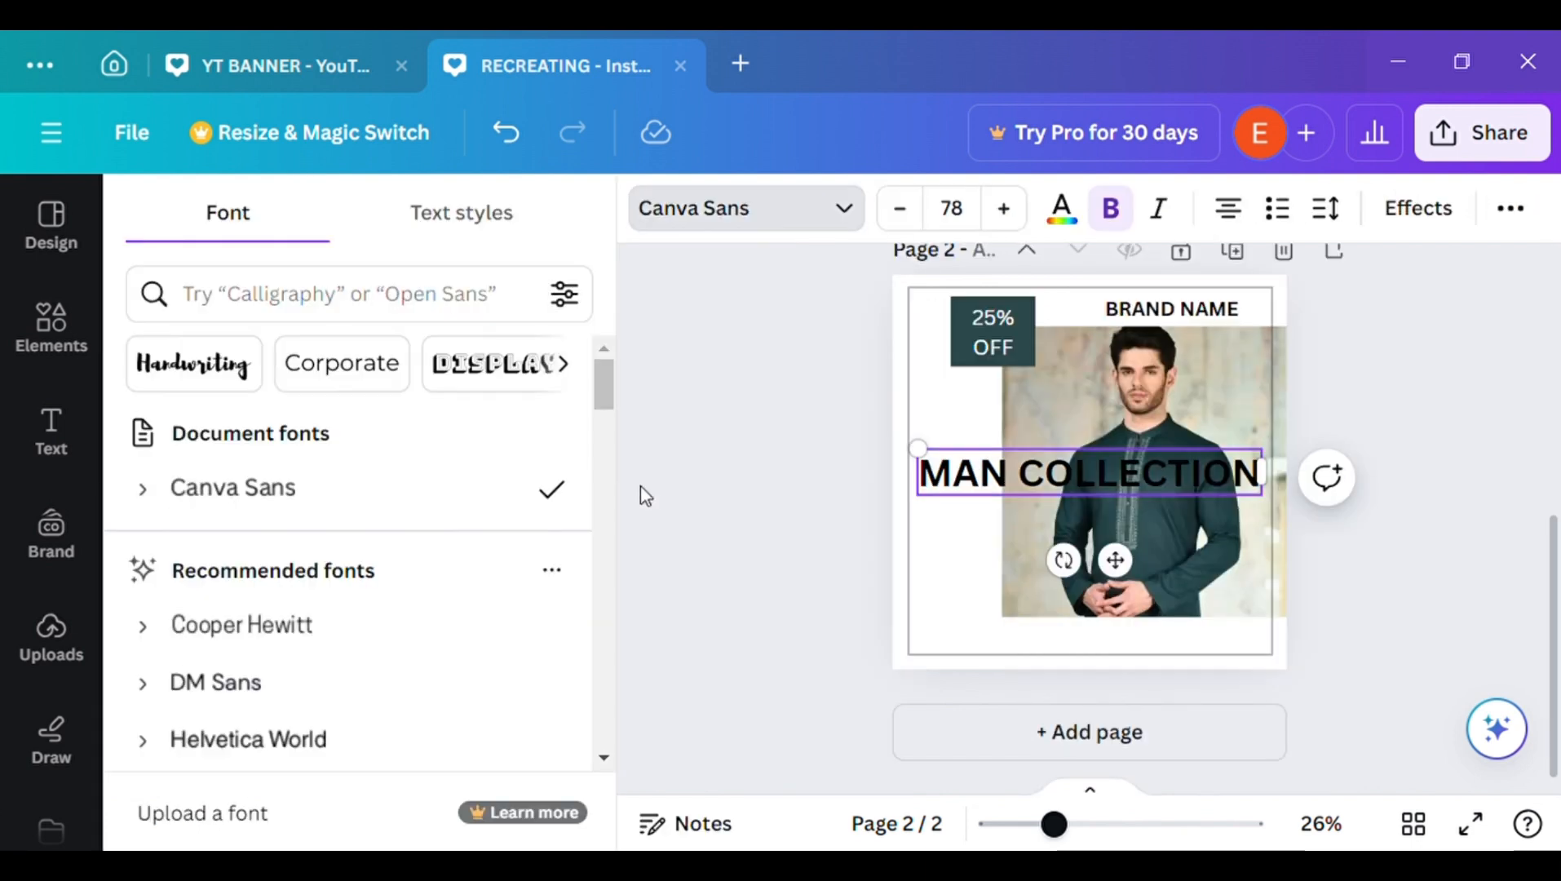
pyautogui.scroll(-6, 614, 410)
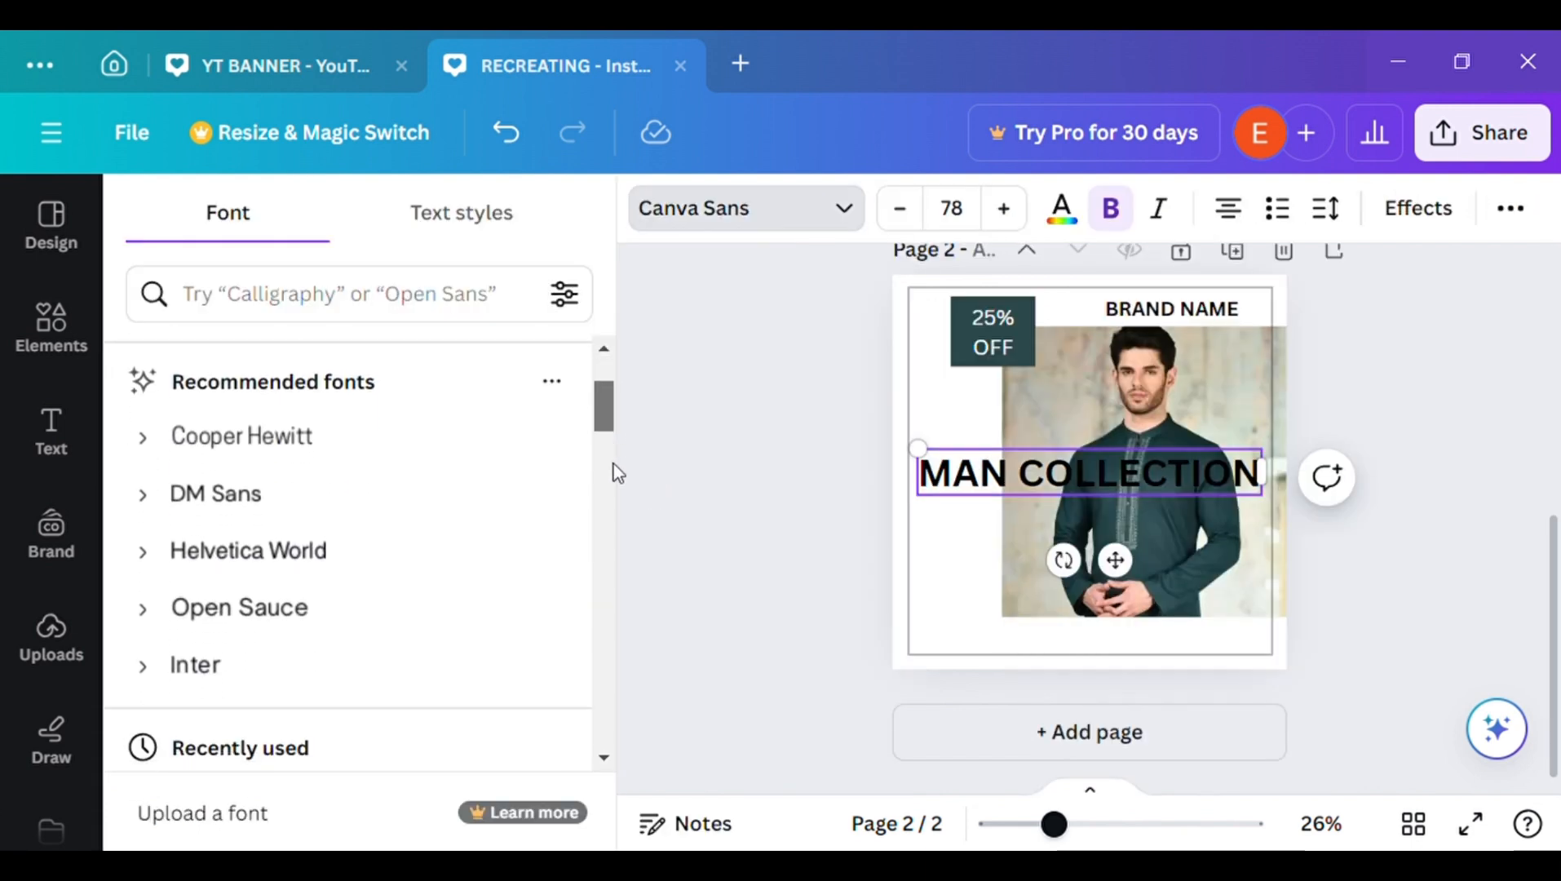
pyautogui.click(455, 645)
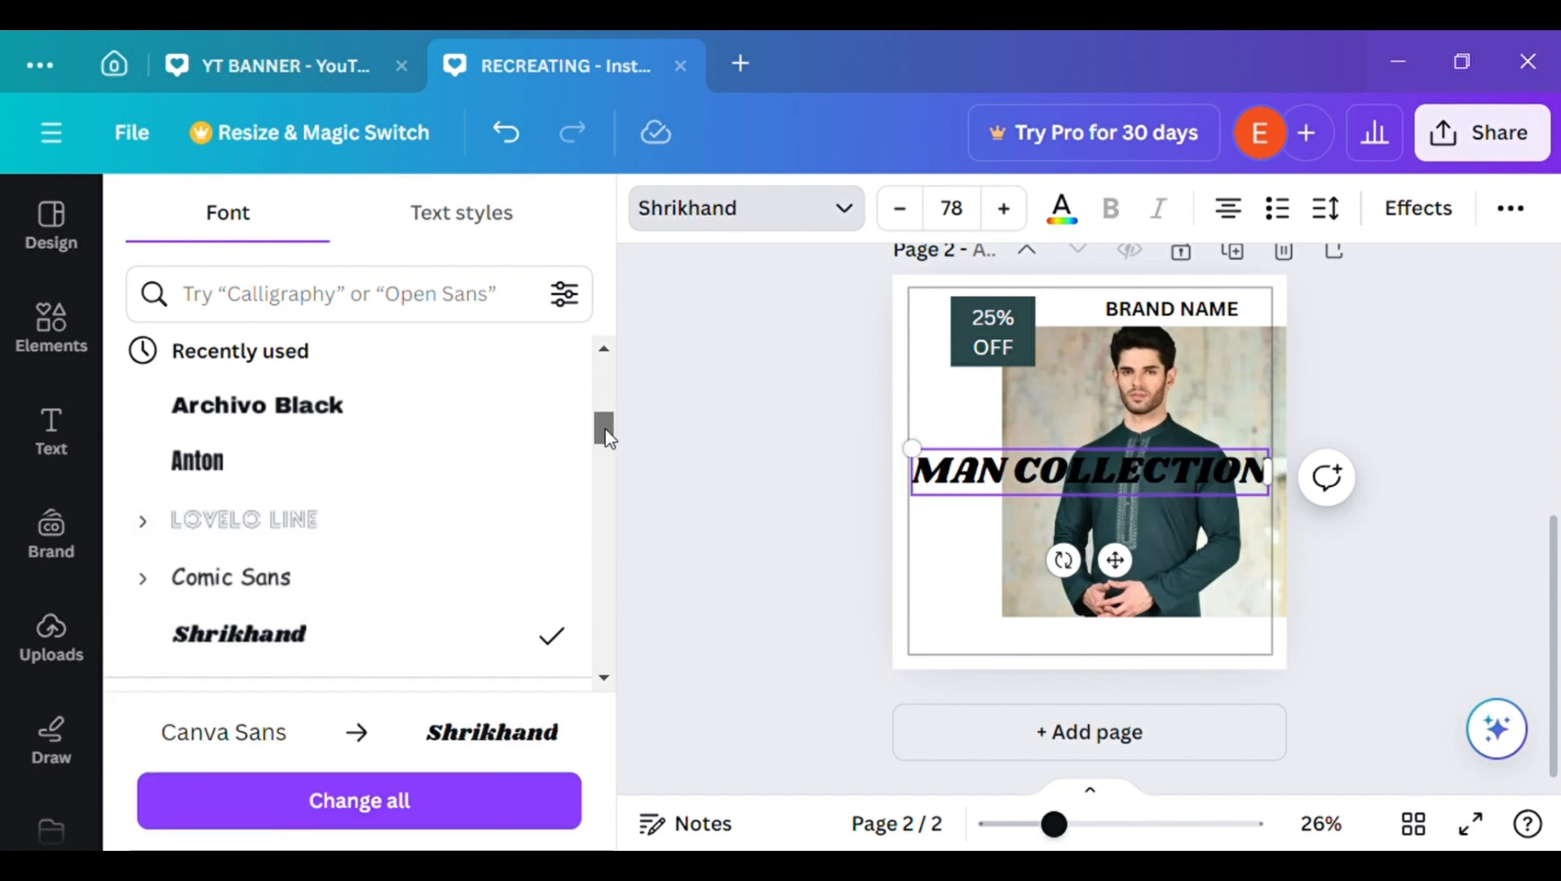
# - Set the MAN COLLECTION heading in bold Times New Roman
pyautogui.moveTo(606, 436); pyautogui.dragTo(576, 557)
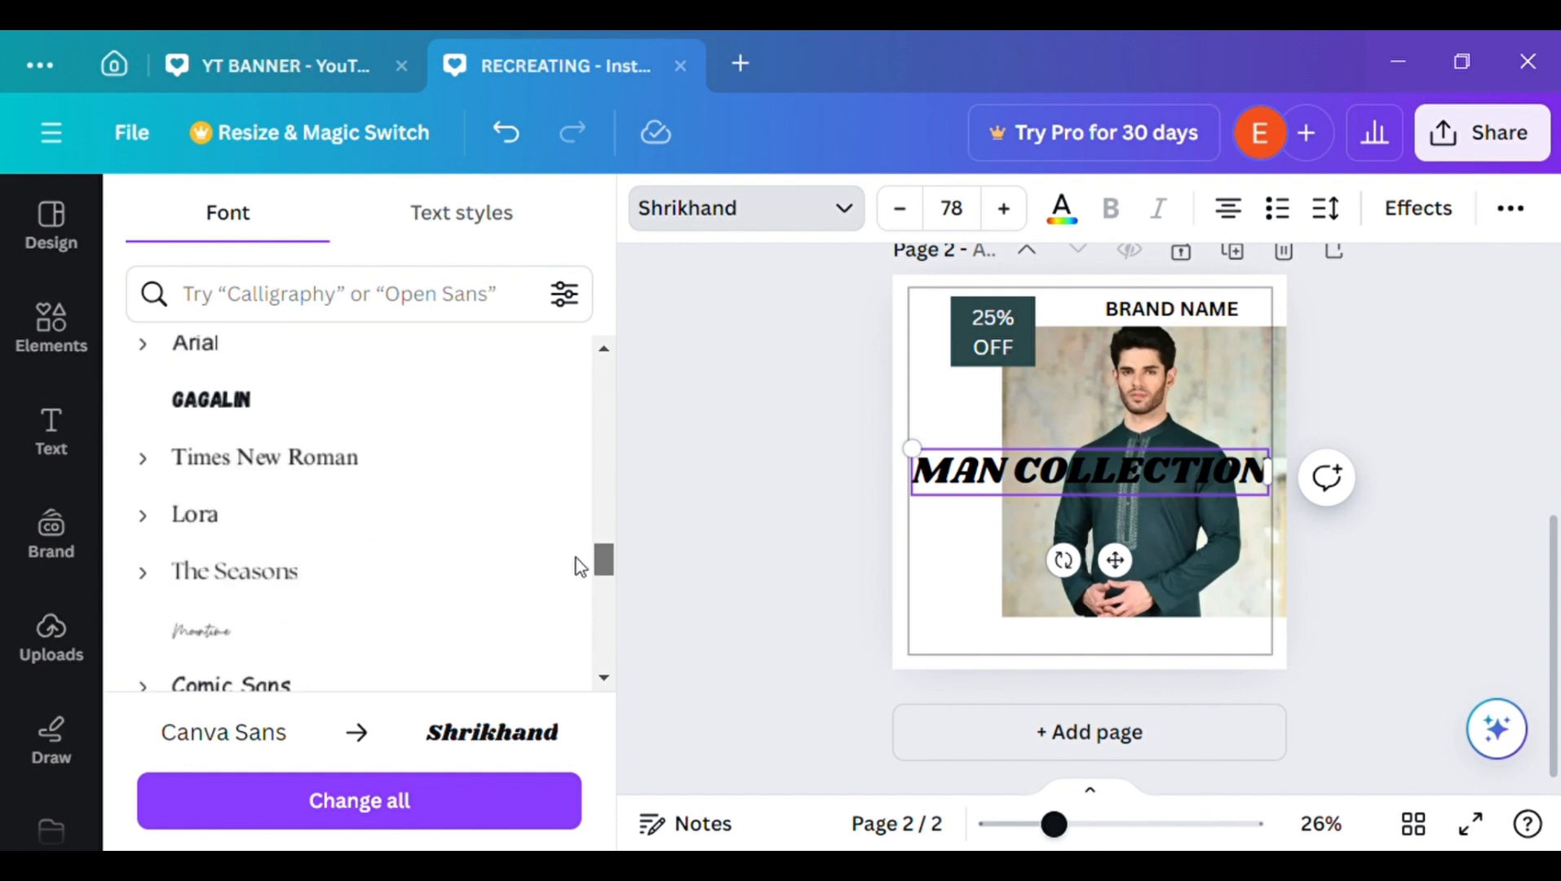
pyautogui.click(452, 461)
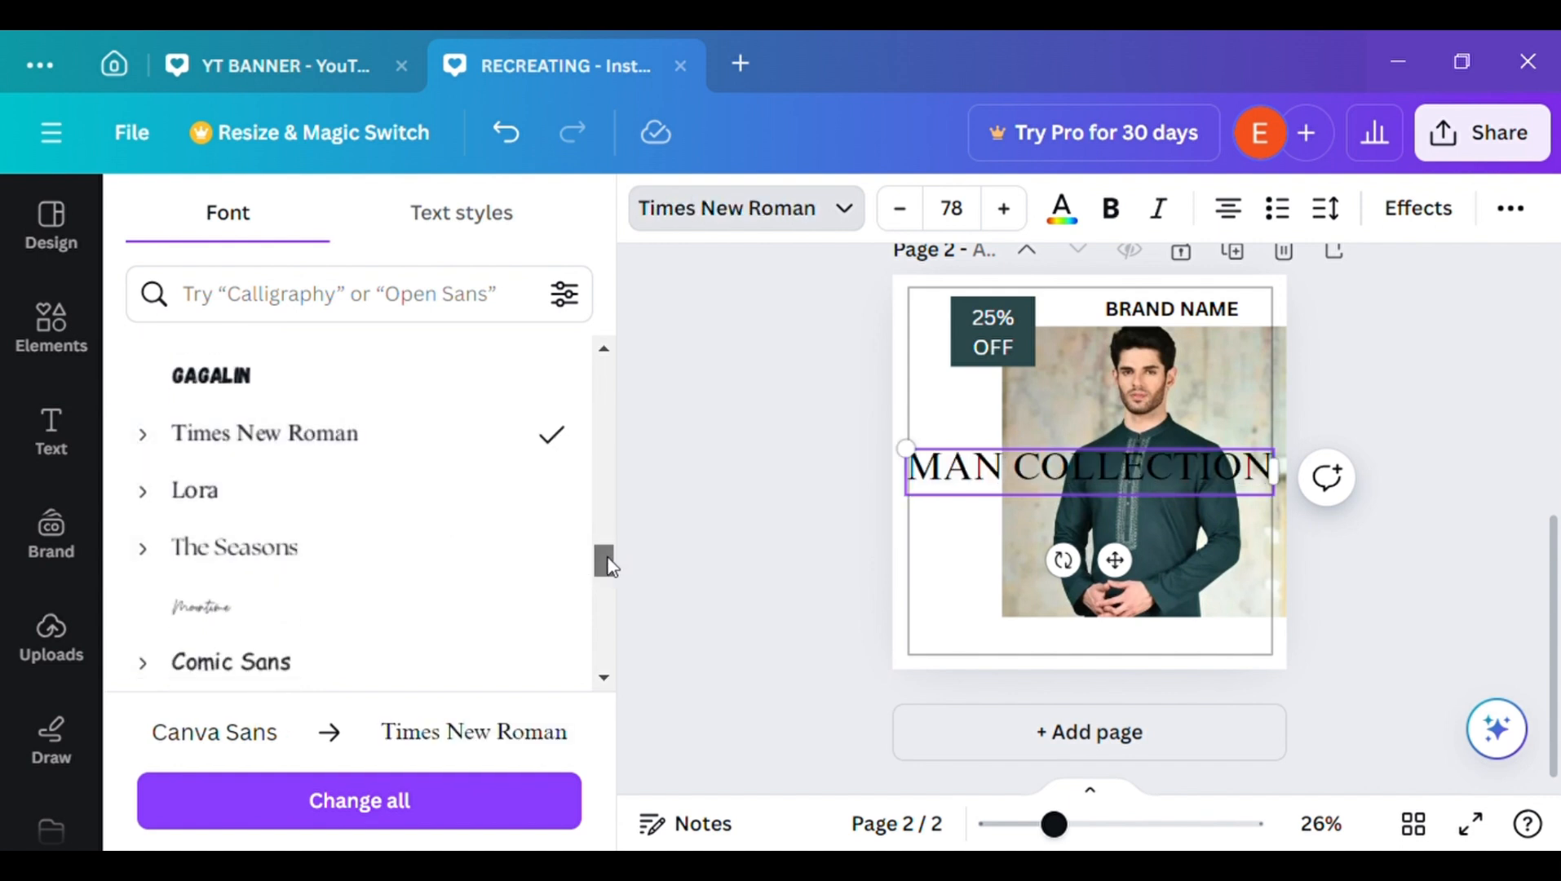
pyautogui.moveTo(608, 559); pyautogui.dragTo(610, 573)
pyautogui.click(1111, 225)
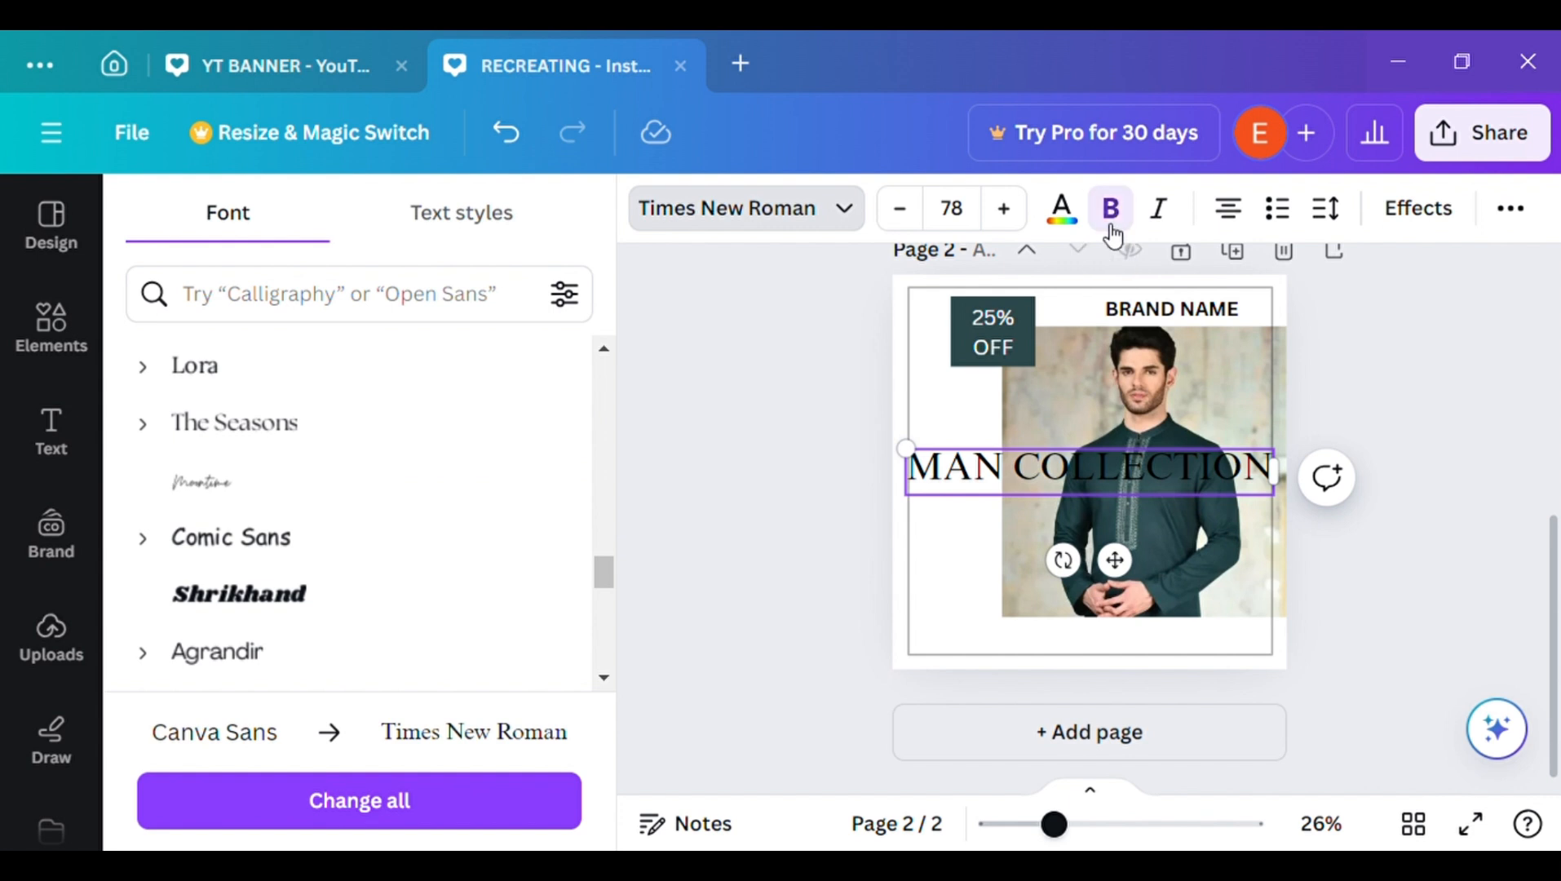
pyautogui.click(756, 467)
pyautogui.tripleClick(856, 487)
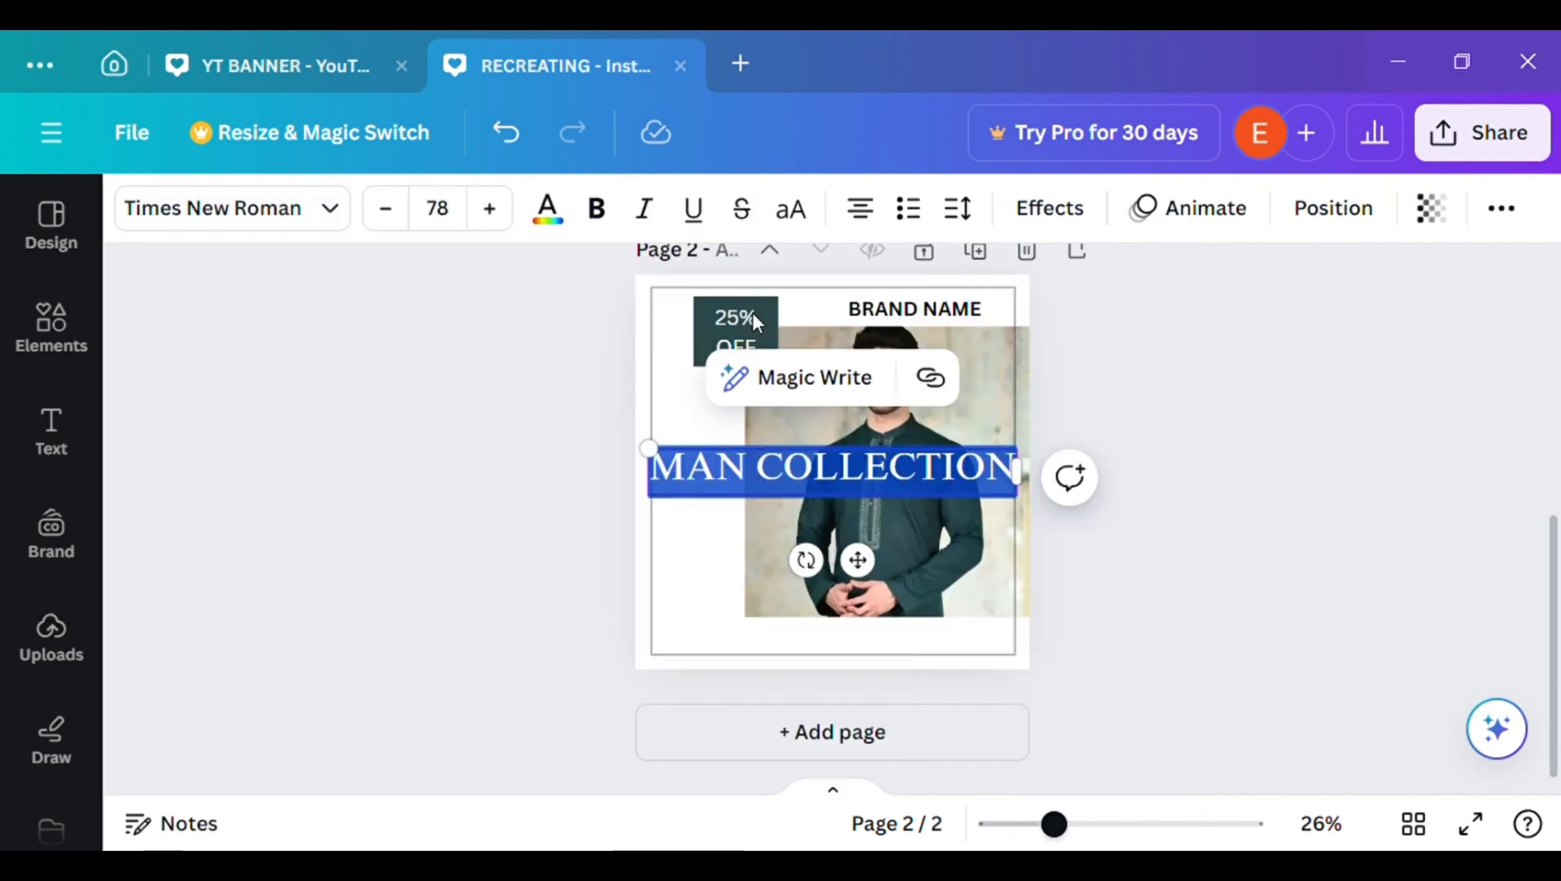
pyautogui.click(605, 210)
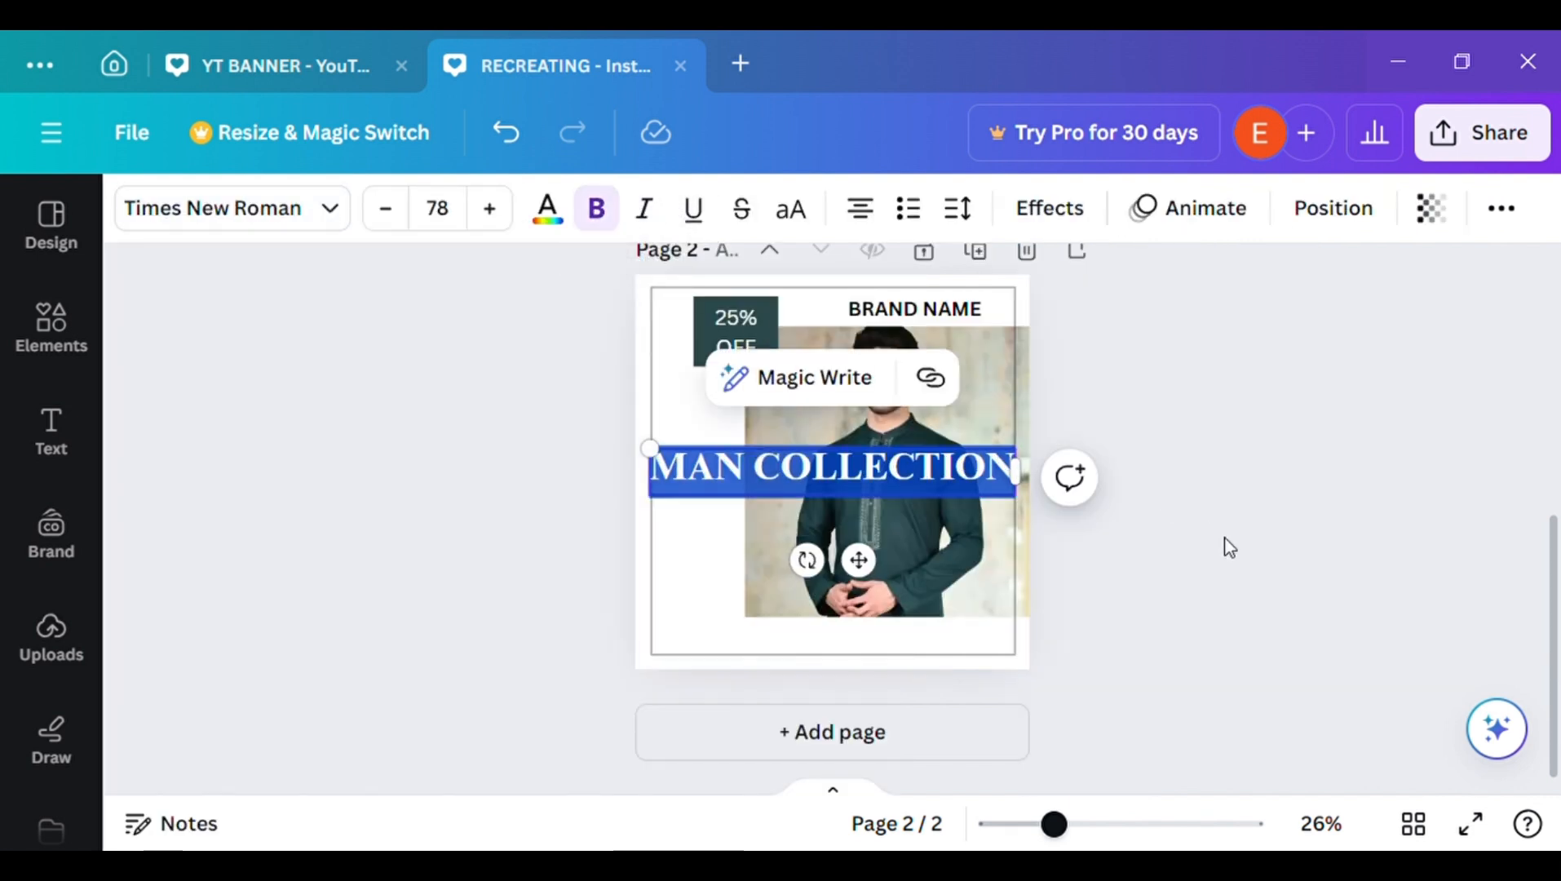
pyautogui.click(1156, 532)
# - Shrink the MAN COLLECTION heading to size 64.7 and place it directly below the kurta photo, inside the frame
pyautogui.click(911, 468)
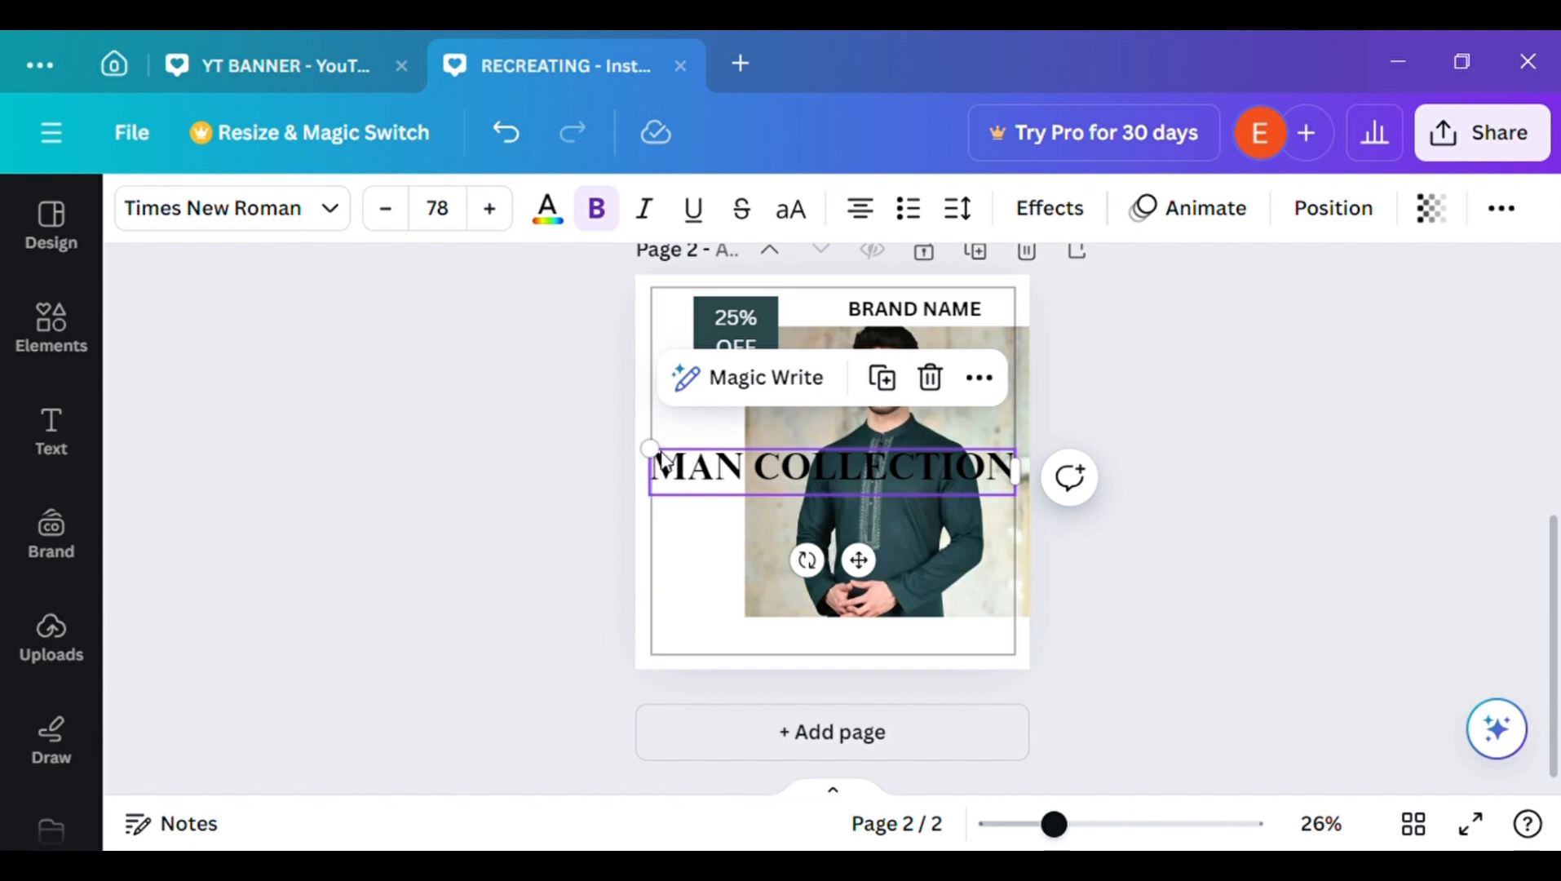
pyautogui.moveTo(652, 450); pyautogui.dragTo(713, 455)
pyautogui.moveTo(839, 745); pyautogui.dragTo(875, 735)
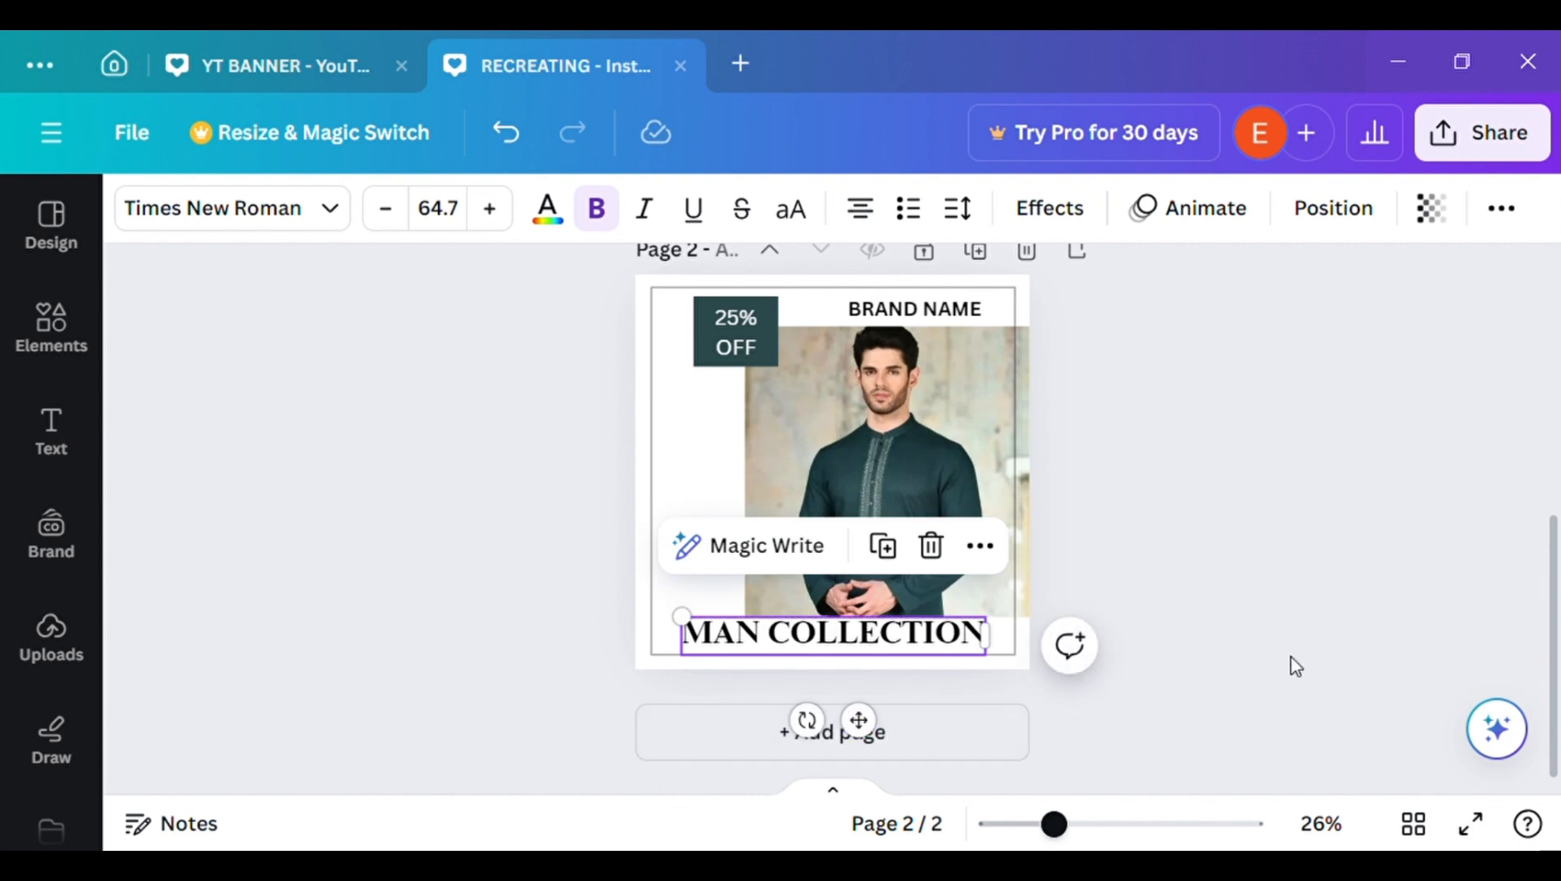
pyautogui.click(1296, 666)
# - Correct the heading's wording to "MEN COLLECTION" and shift it slightly right, close to the frame's right edge
pyautogui.moveTo(1544, 657); pyautogui.dragTo(1556, 567)
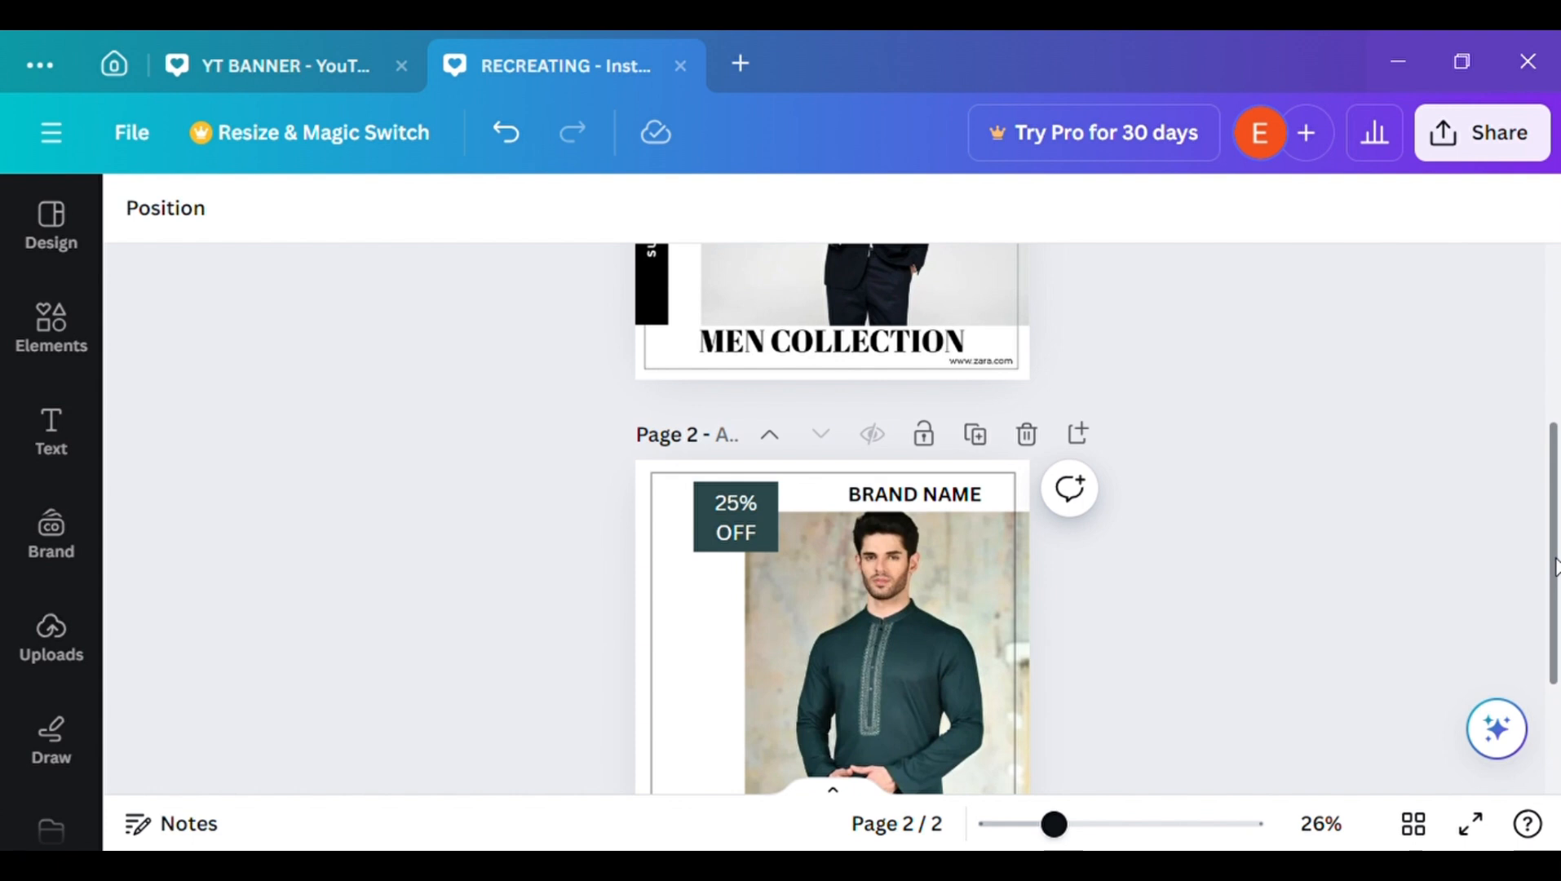
pyautogui.scroll(-3, 703, 783)
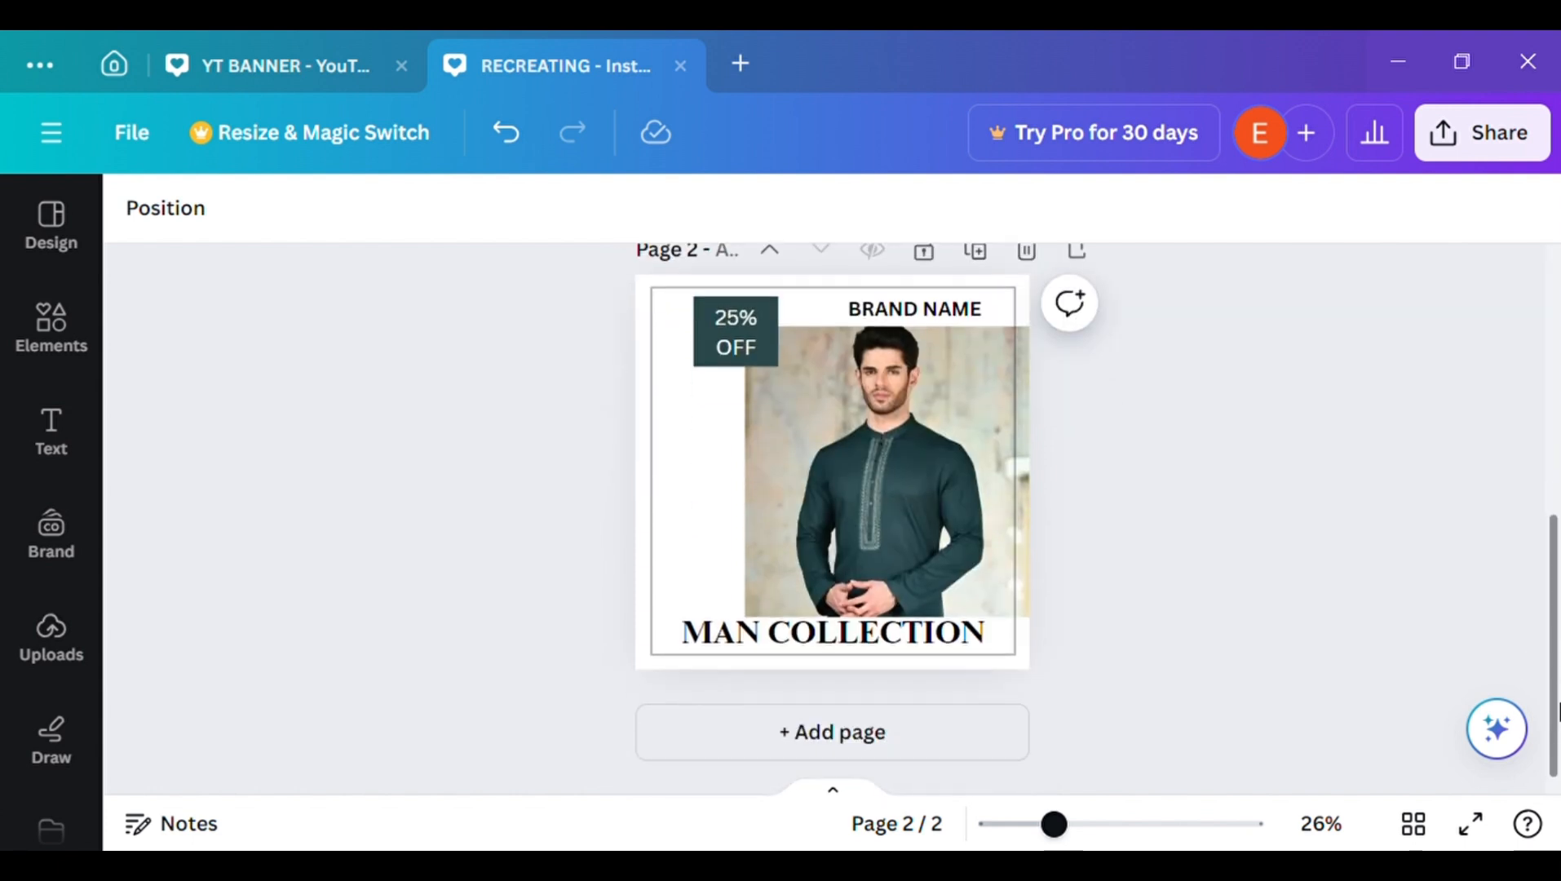
pyautogui.click(746, 636)
pyautogui.press('BackSpace')
pyautogui.write('E')
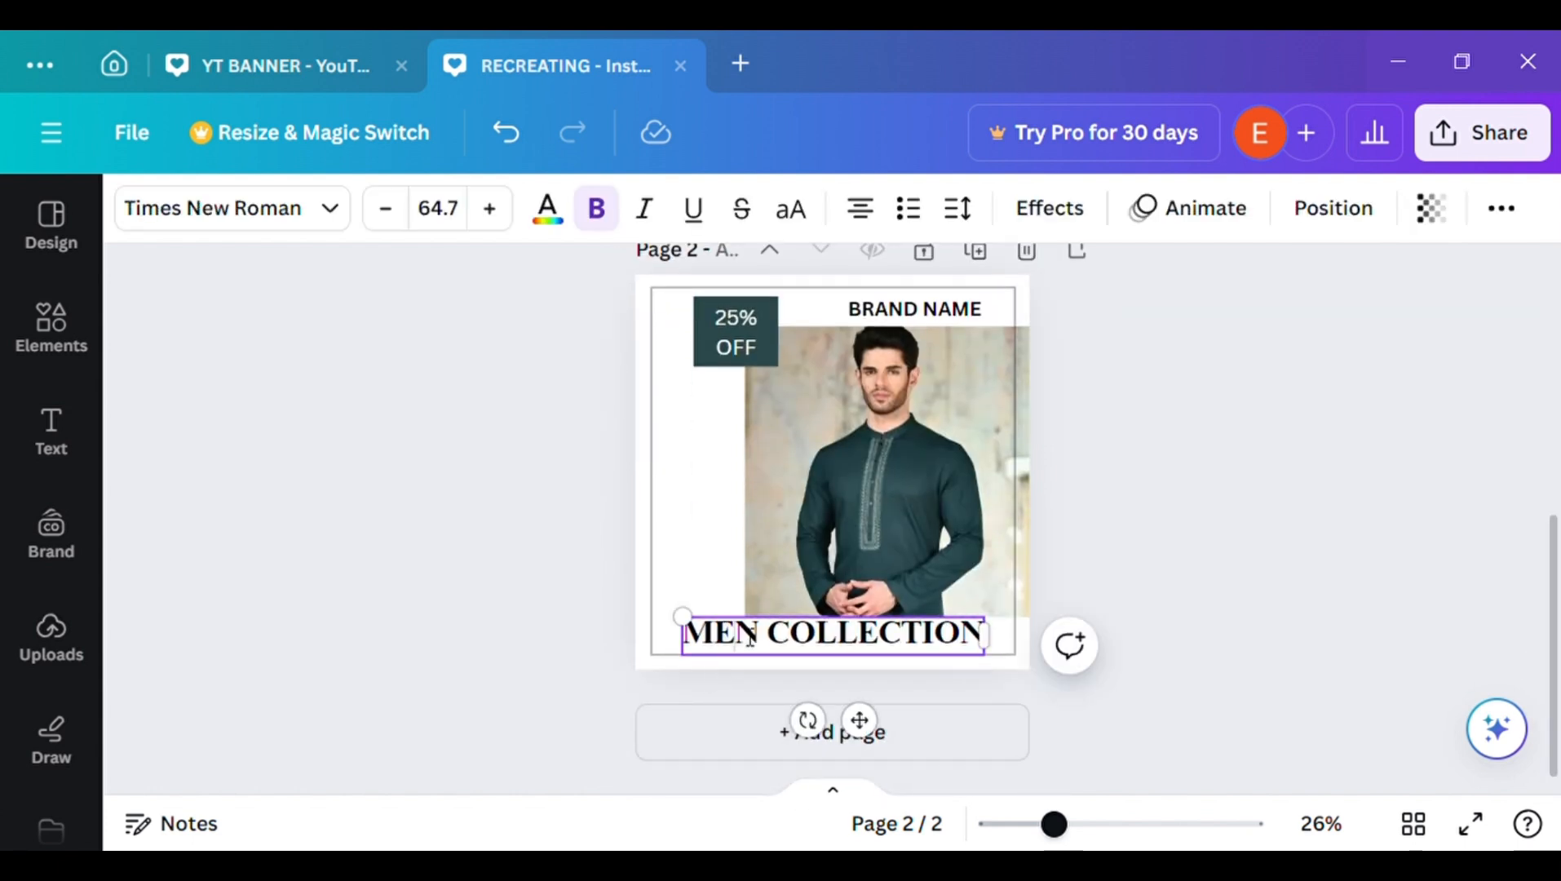
pyautogui.click(1186, 634)
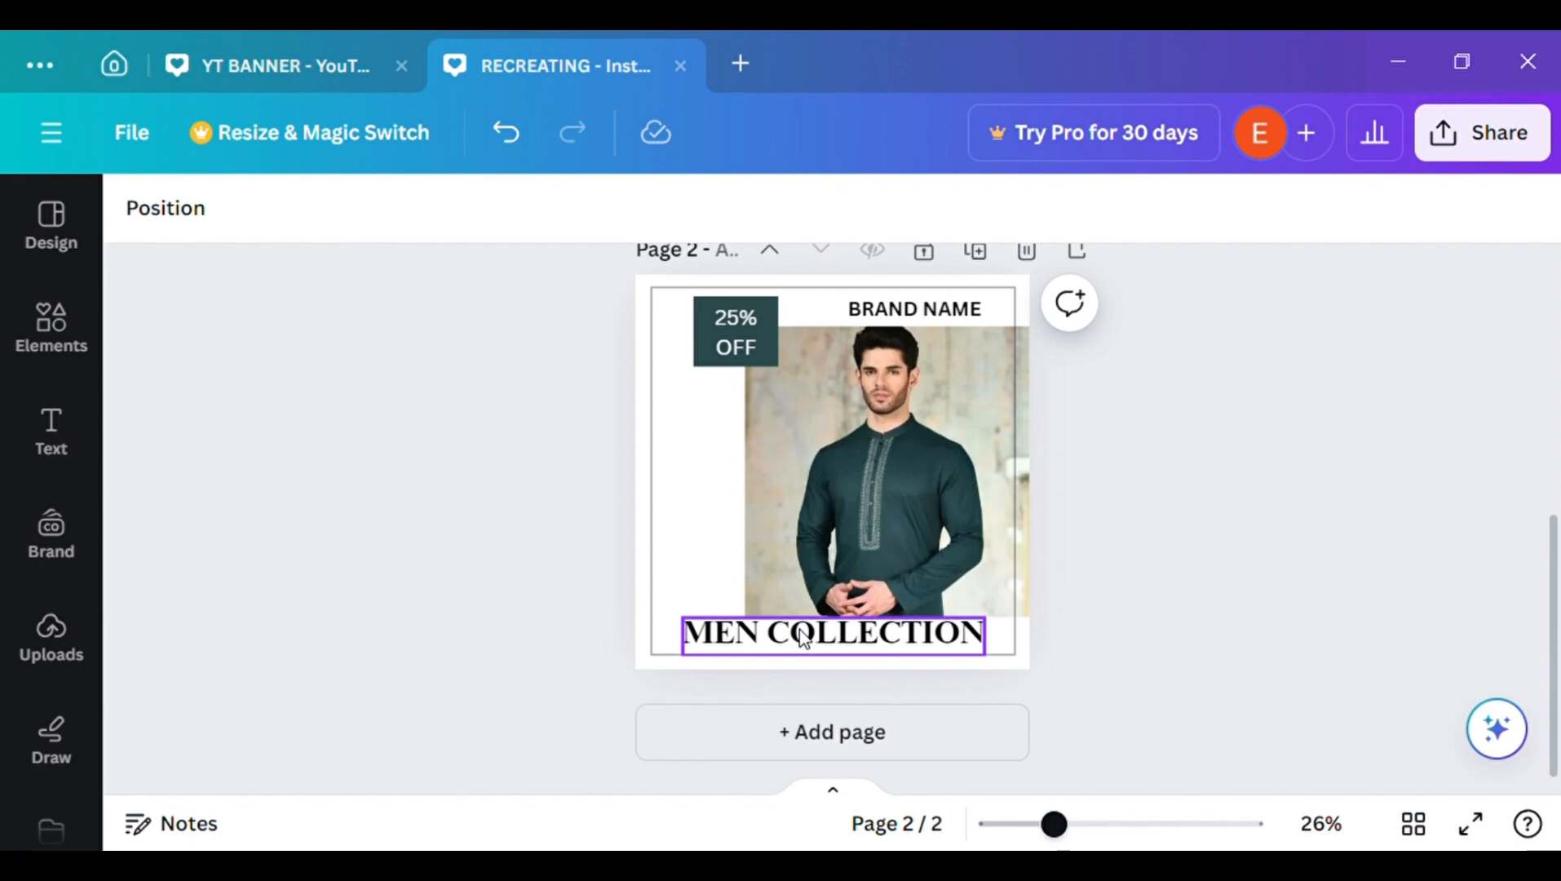
pyautogui.moveTo(803, 639); pyautogui.dragTo(825, 639)
pyautogui.click(1286, 638)
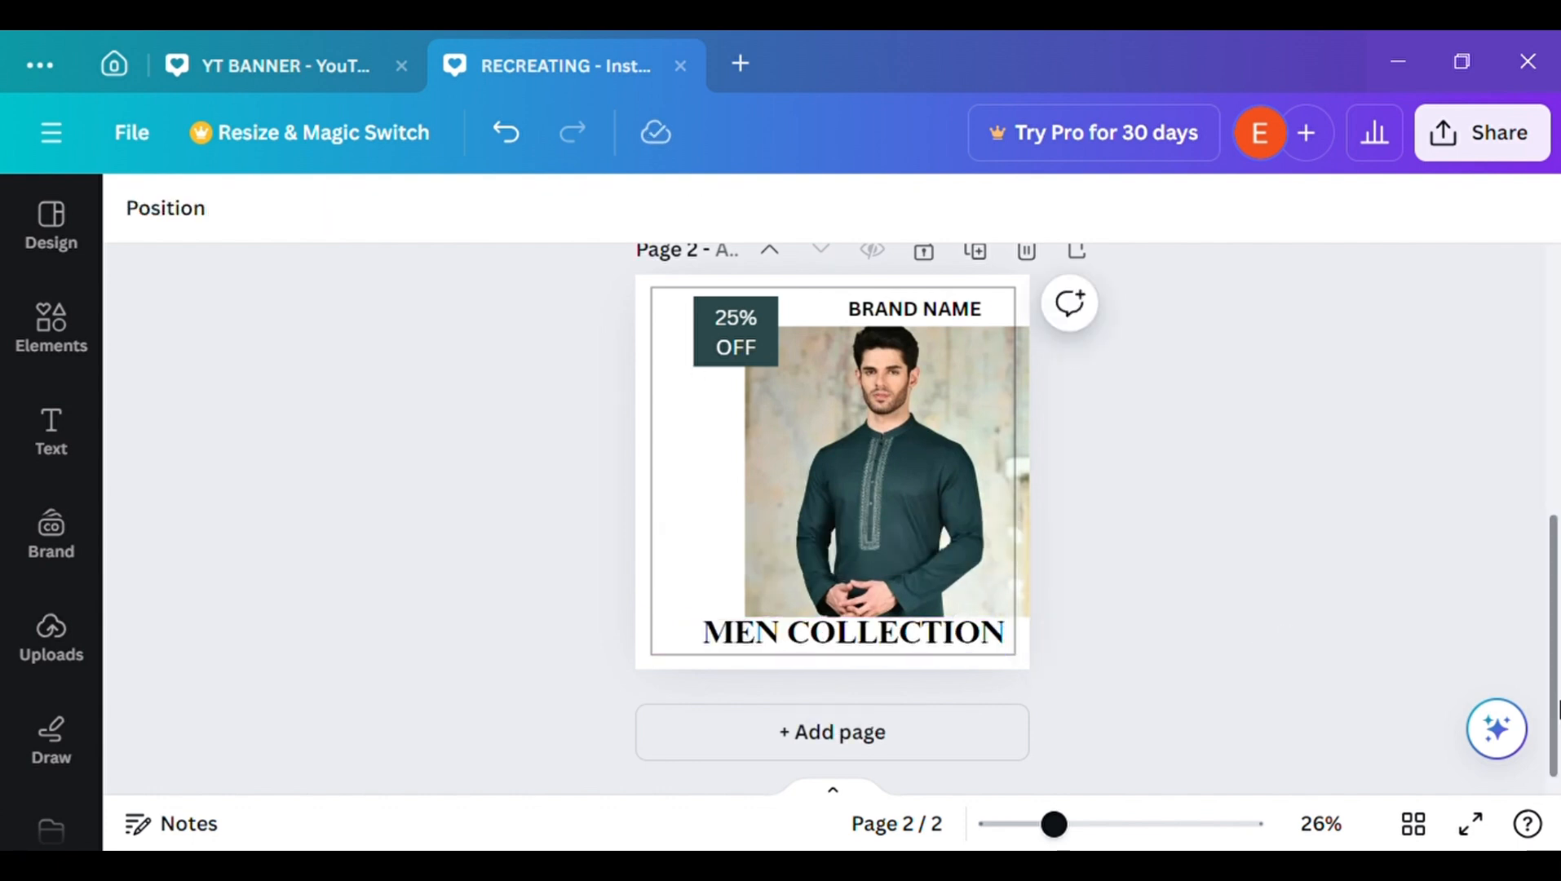
# - Duplicate the teal discount block and stretch the copy into a vertical bar on page 2's left edge, matching the photo's height
pyautogui.moveTo(1558, 708)
pyautogui.mouseDown()
pyautogui.moveTo(1558, 490)
pyautogui.moveTo(1558, 681)
pyautogui.mouseUp()
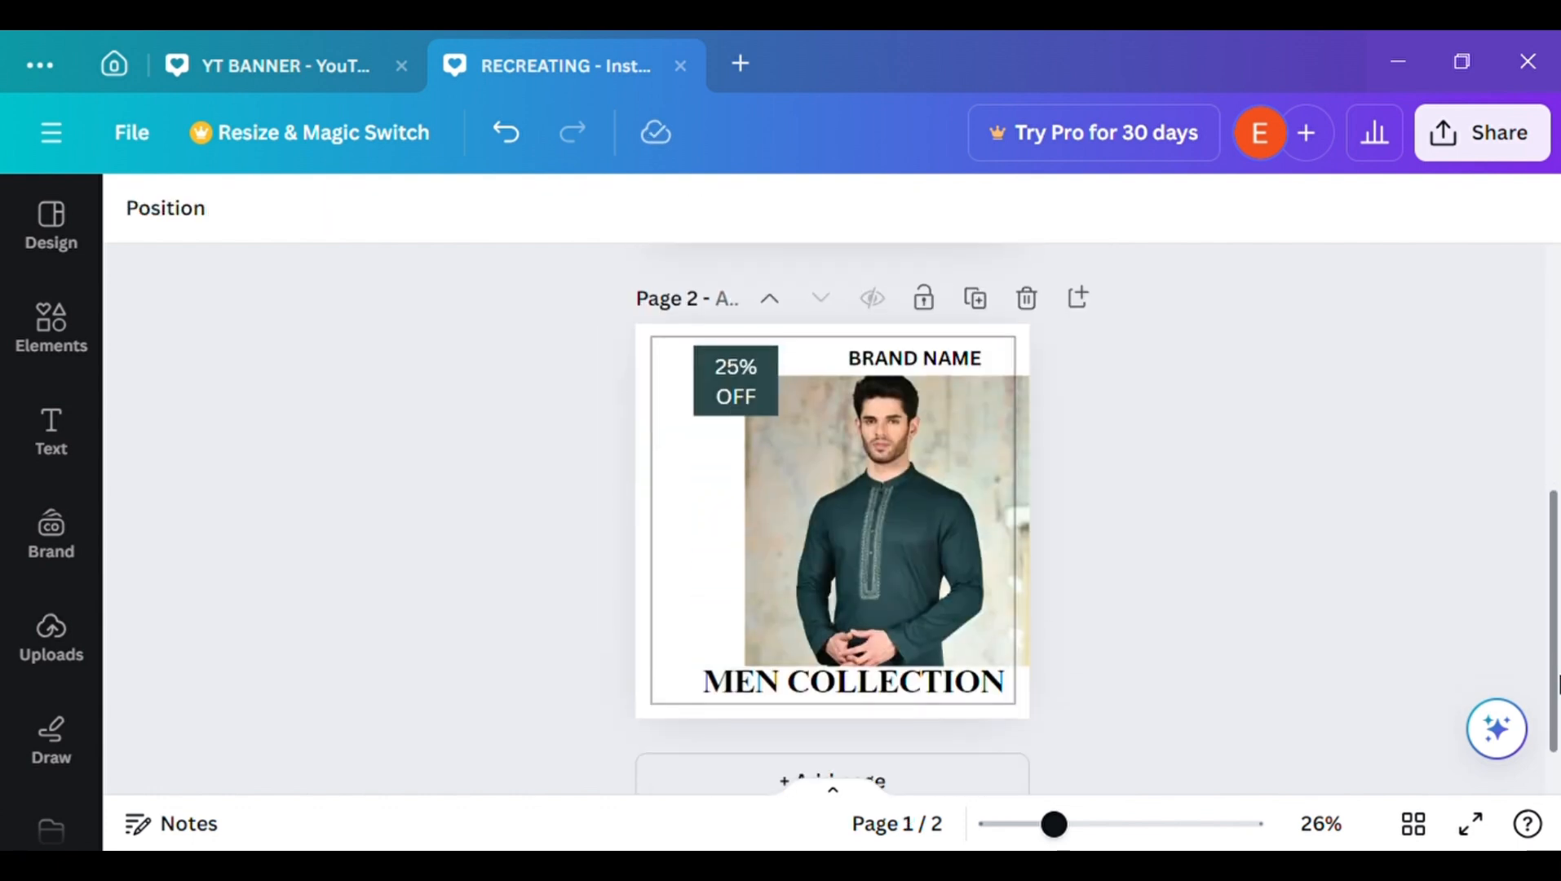
pyautogui.click(767, 381)
pyautogui.click(1075, 473)
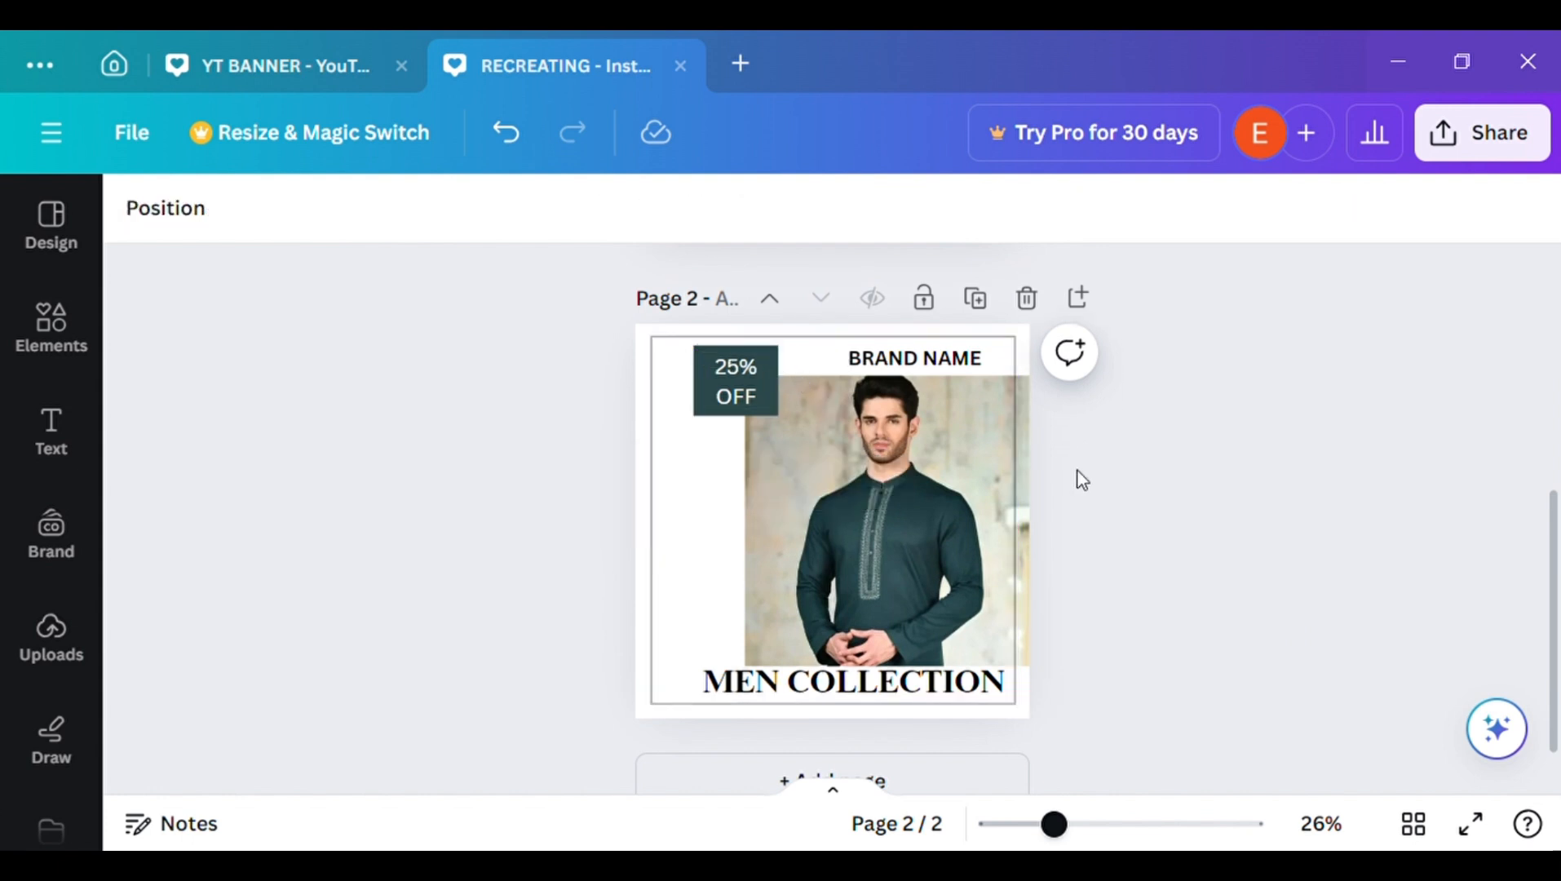
pyautogui.click(775, 364)
pyautogui.click(698, 493)
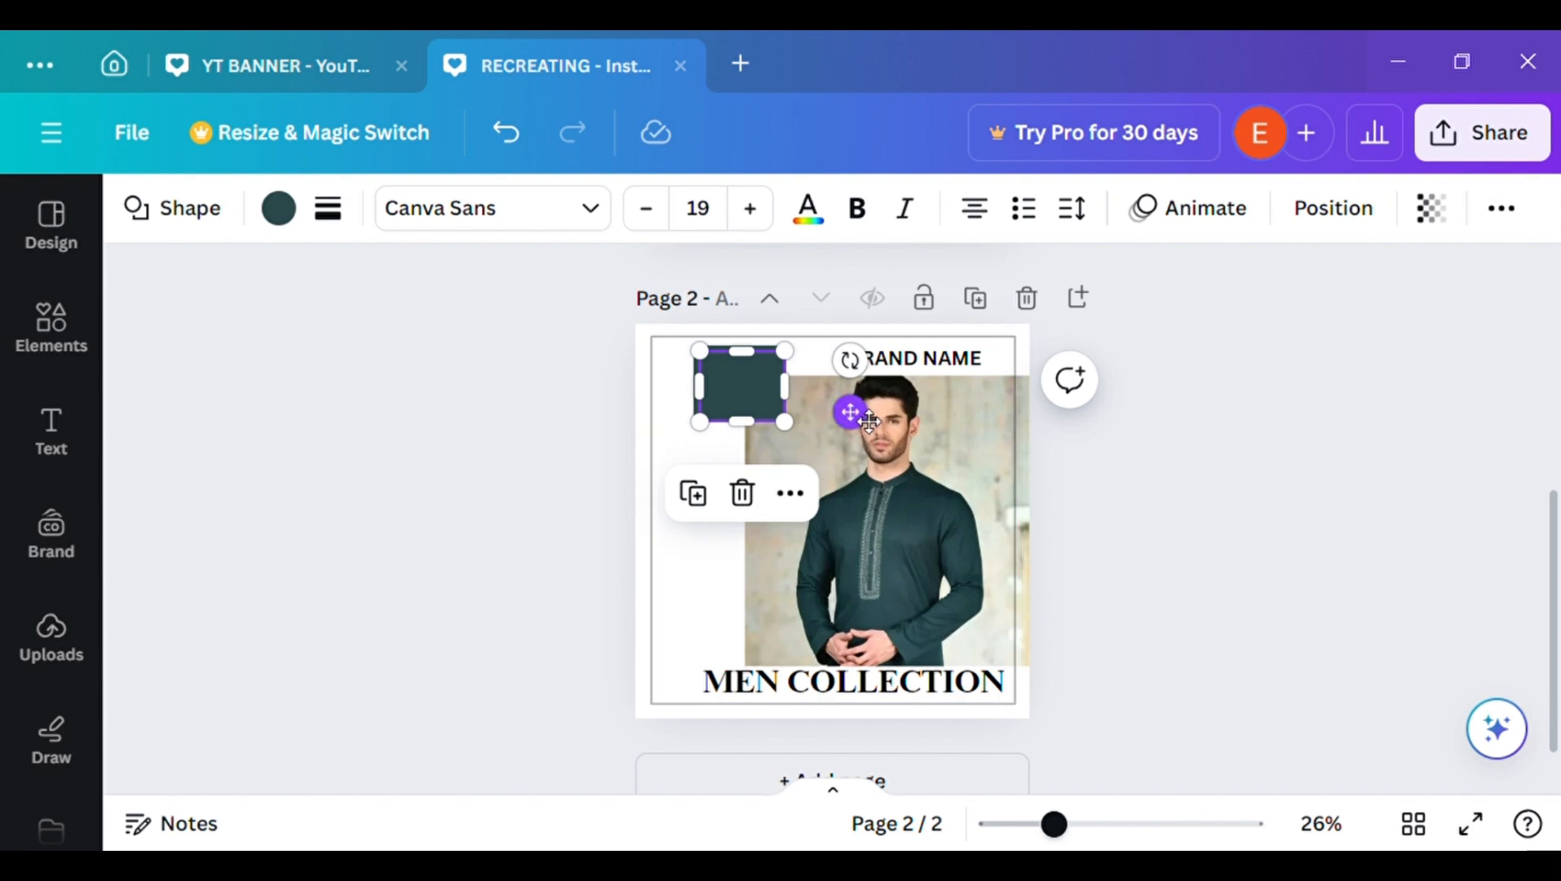
pyautogui.moveTo(868, 420); pyautogui.dragTo(749, 445)
pyautogui.moveTo(656, 464); pyautogui.dragTo(683, 683)
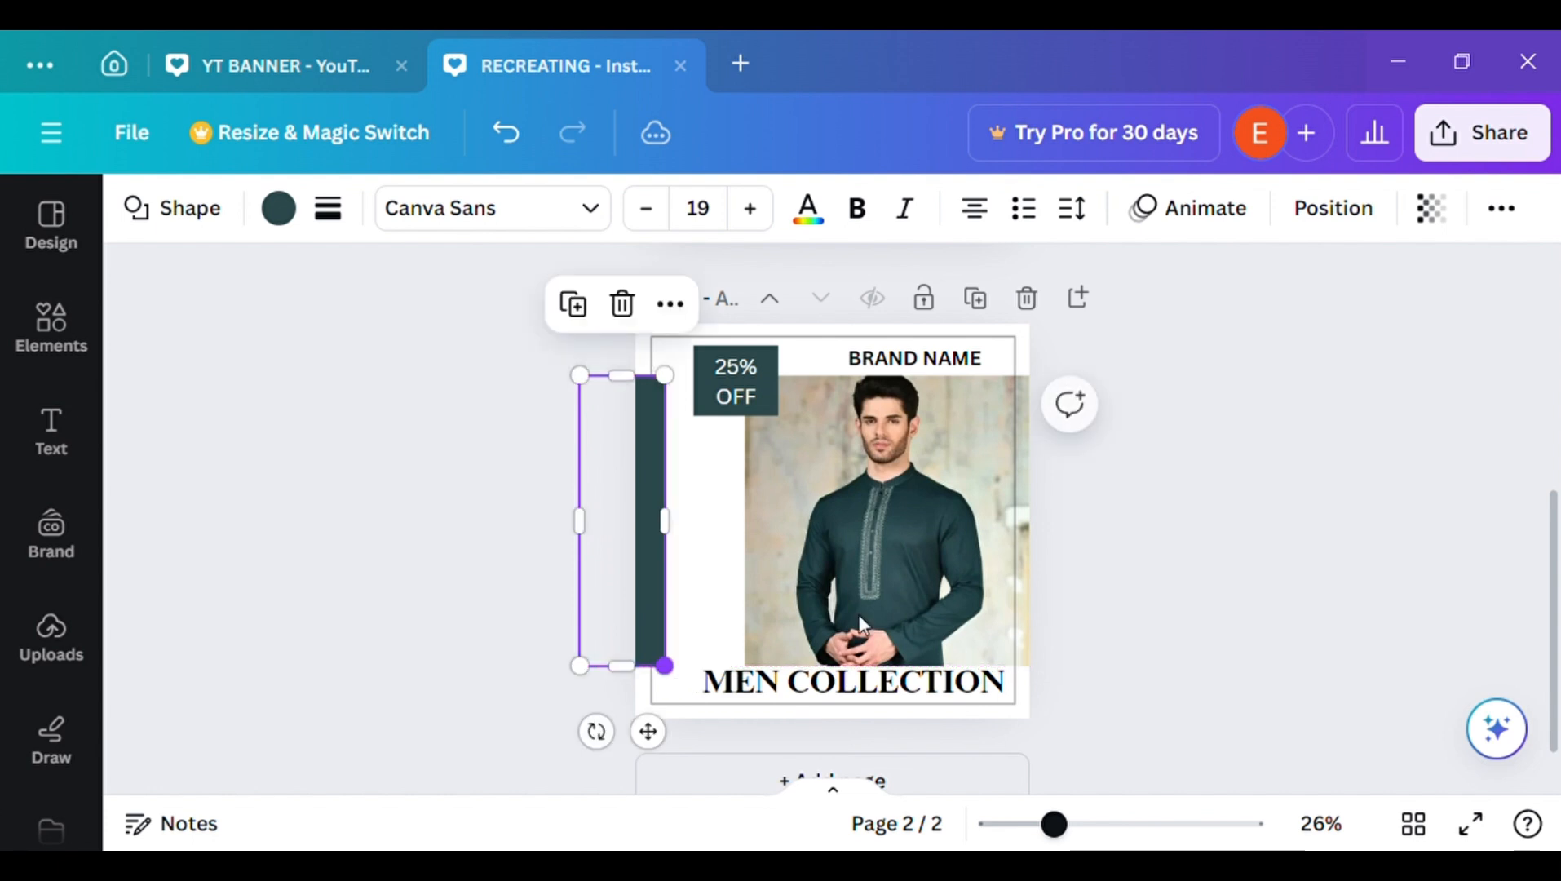
# - Duplicate the white "25% OFF" text on page 2 and place the copy below the teal discount block
pyautogui.click(1354, 566)
pyautogui.moveTo(1554, 563); pyautogui.dragTo(1556, 367)
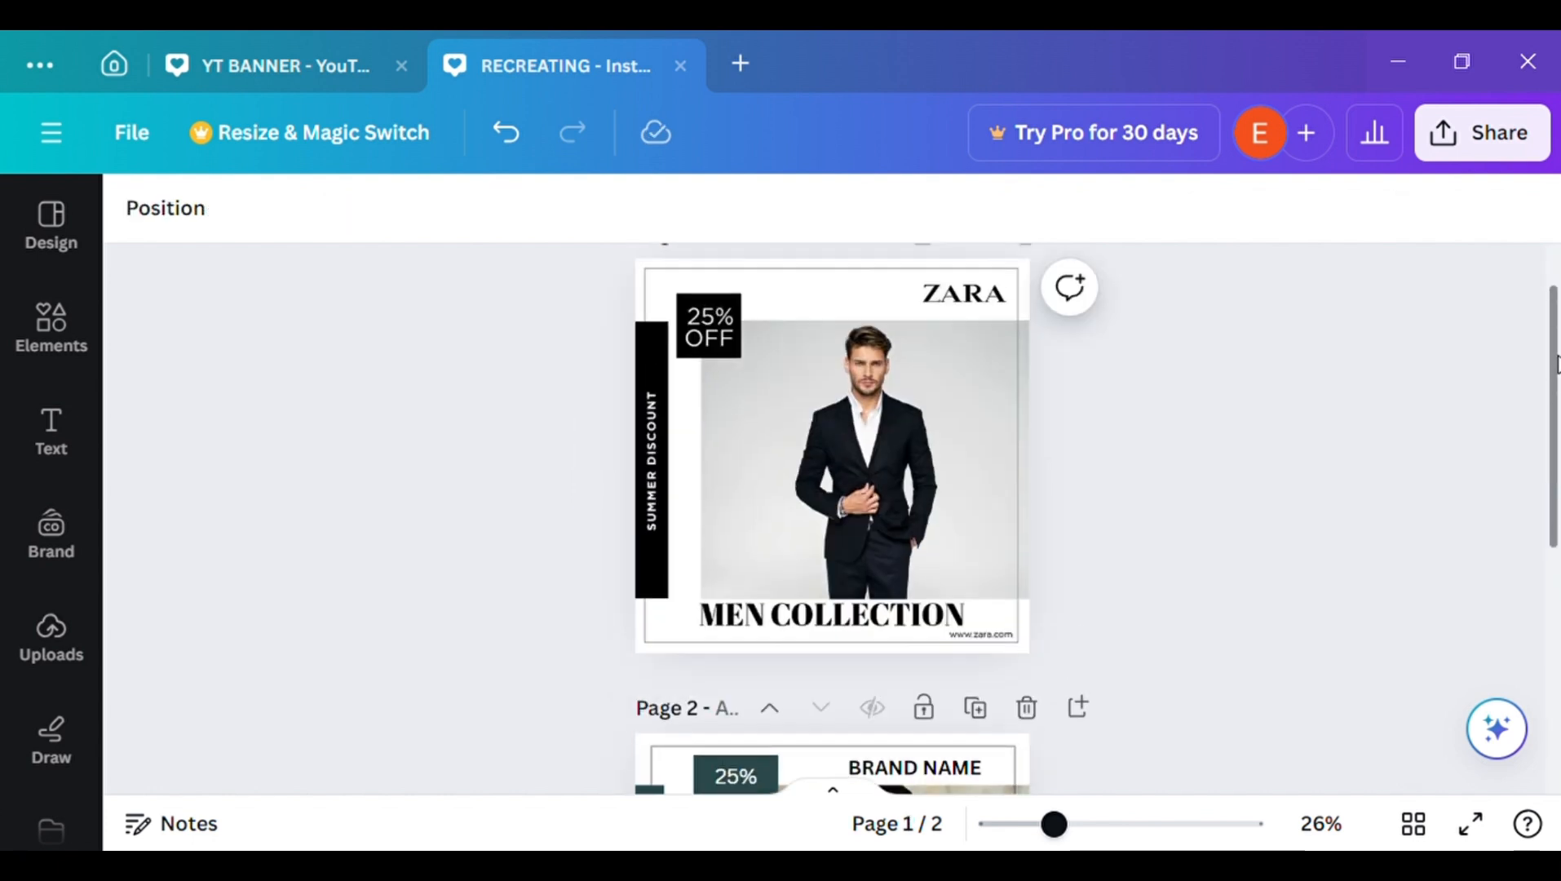
pyautogui.scroll(-4, 1557, 367)
pyautogui.click(723, 417)
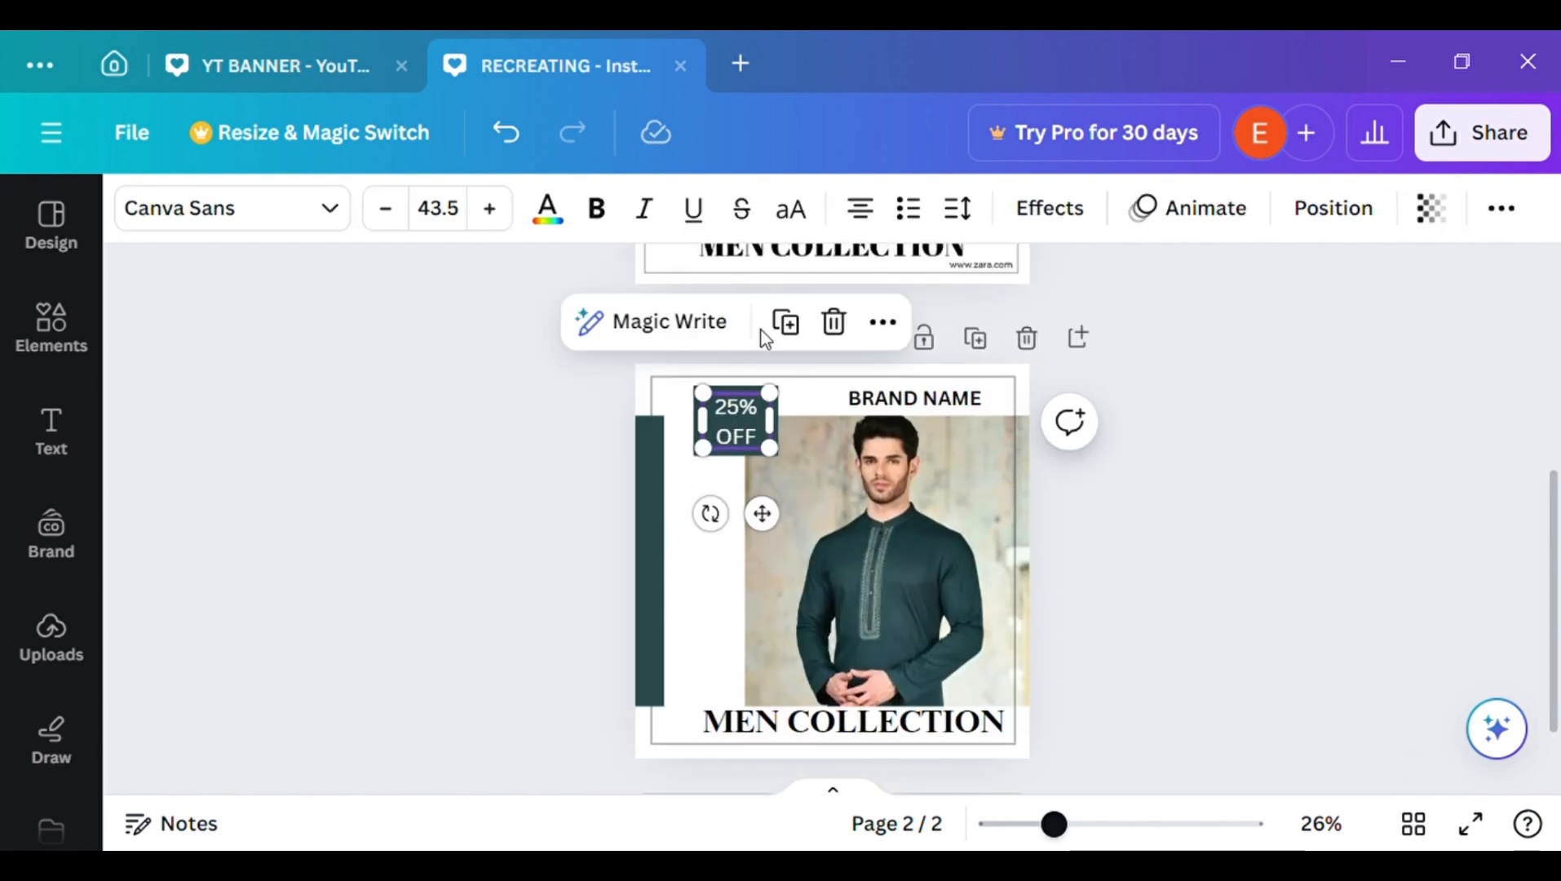
pyautogui.click(789, 327)
pyautogui.moveTo(768, 519); pyautogui.dragTo(770, 625)
# - Reword the copied text as "SUMMER DISCOUNT" and widen its text box so it fits on one line
pyautogui.doubleClick(758, 553)
pyautogui.press('BackSpace')
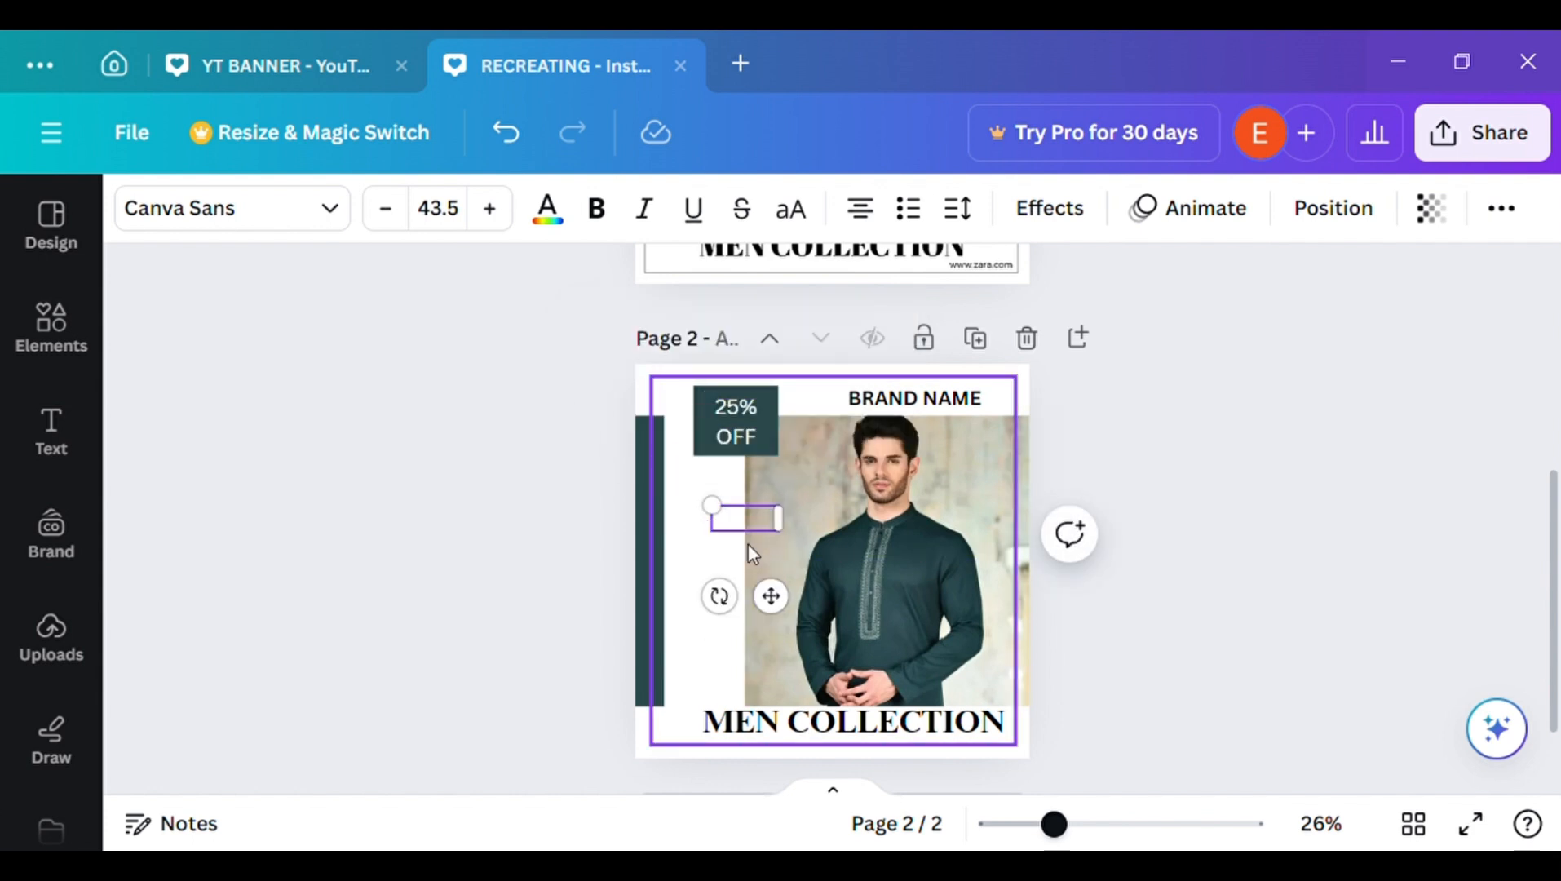
pyautogui.write('SUMME')
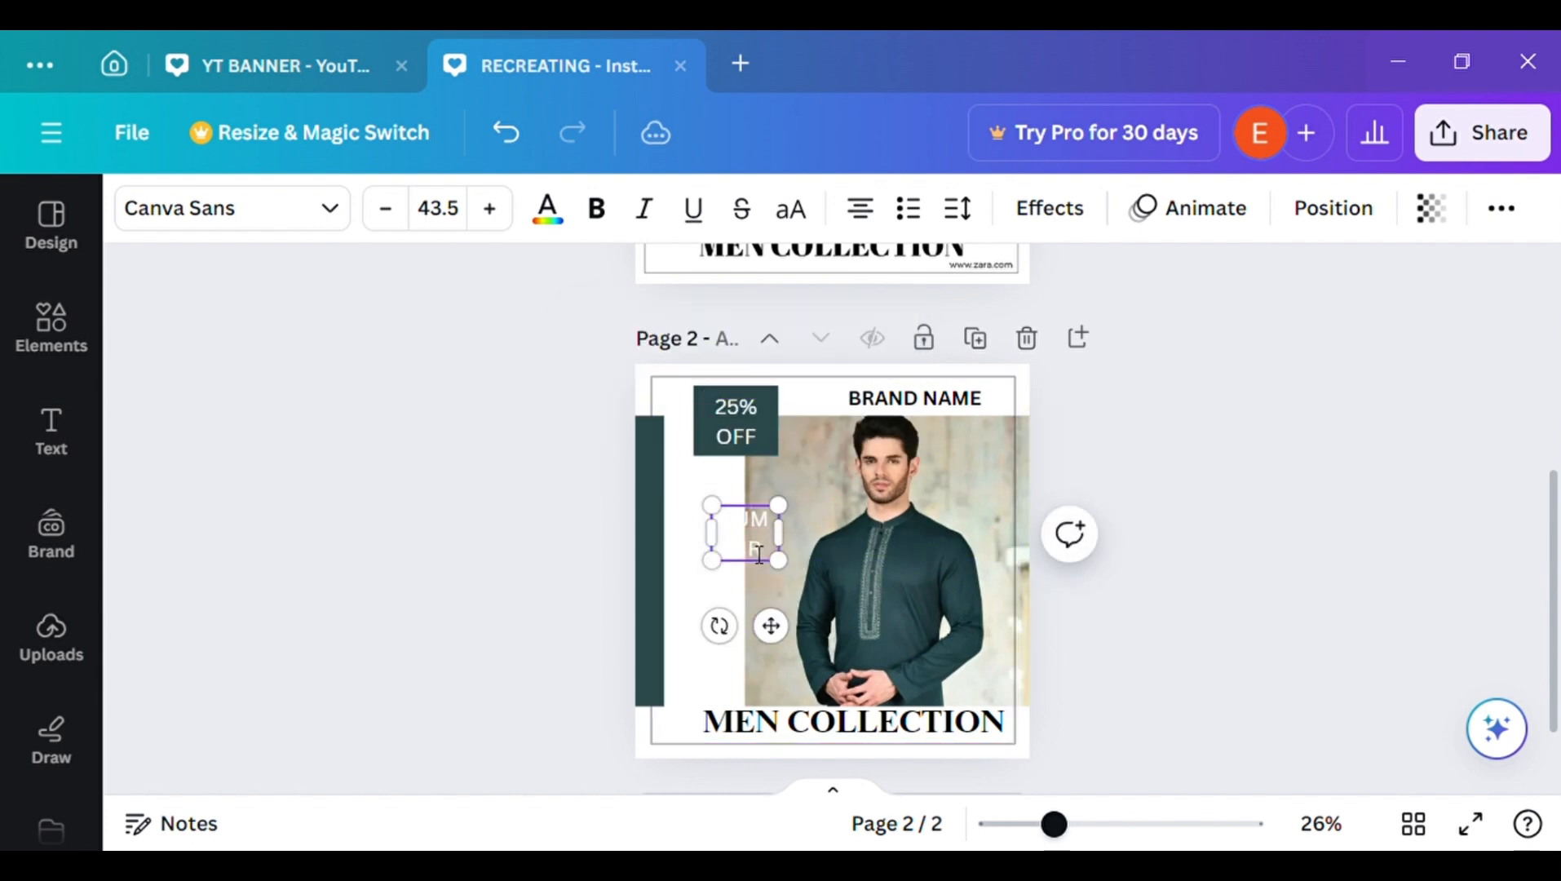
pyautogui.write('R D')
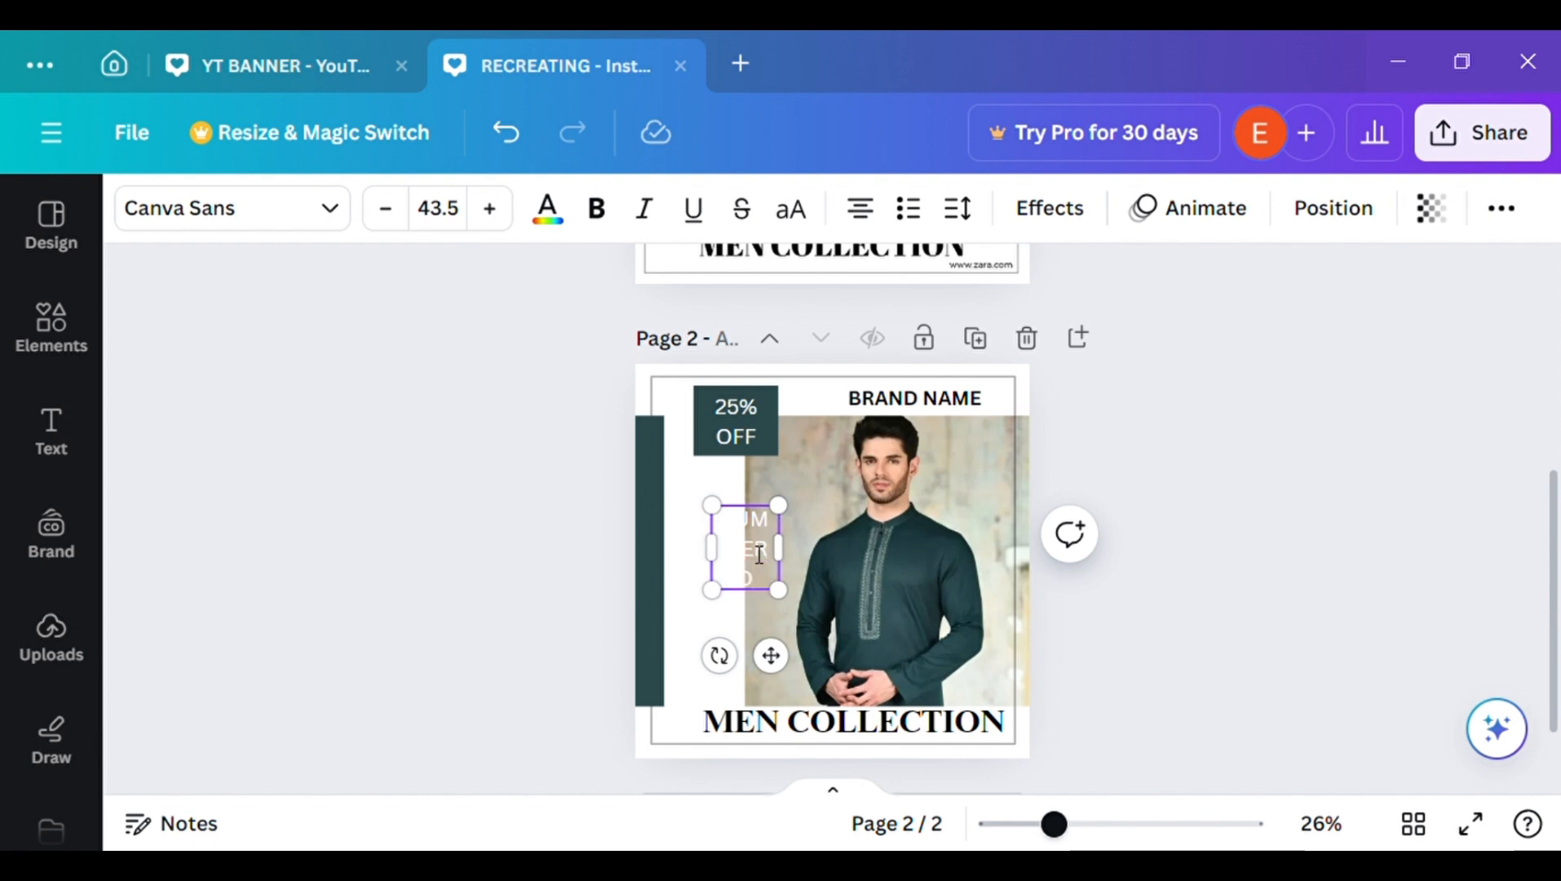
pyautogui.write('ISCOUNT')
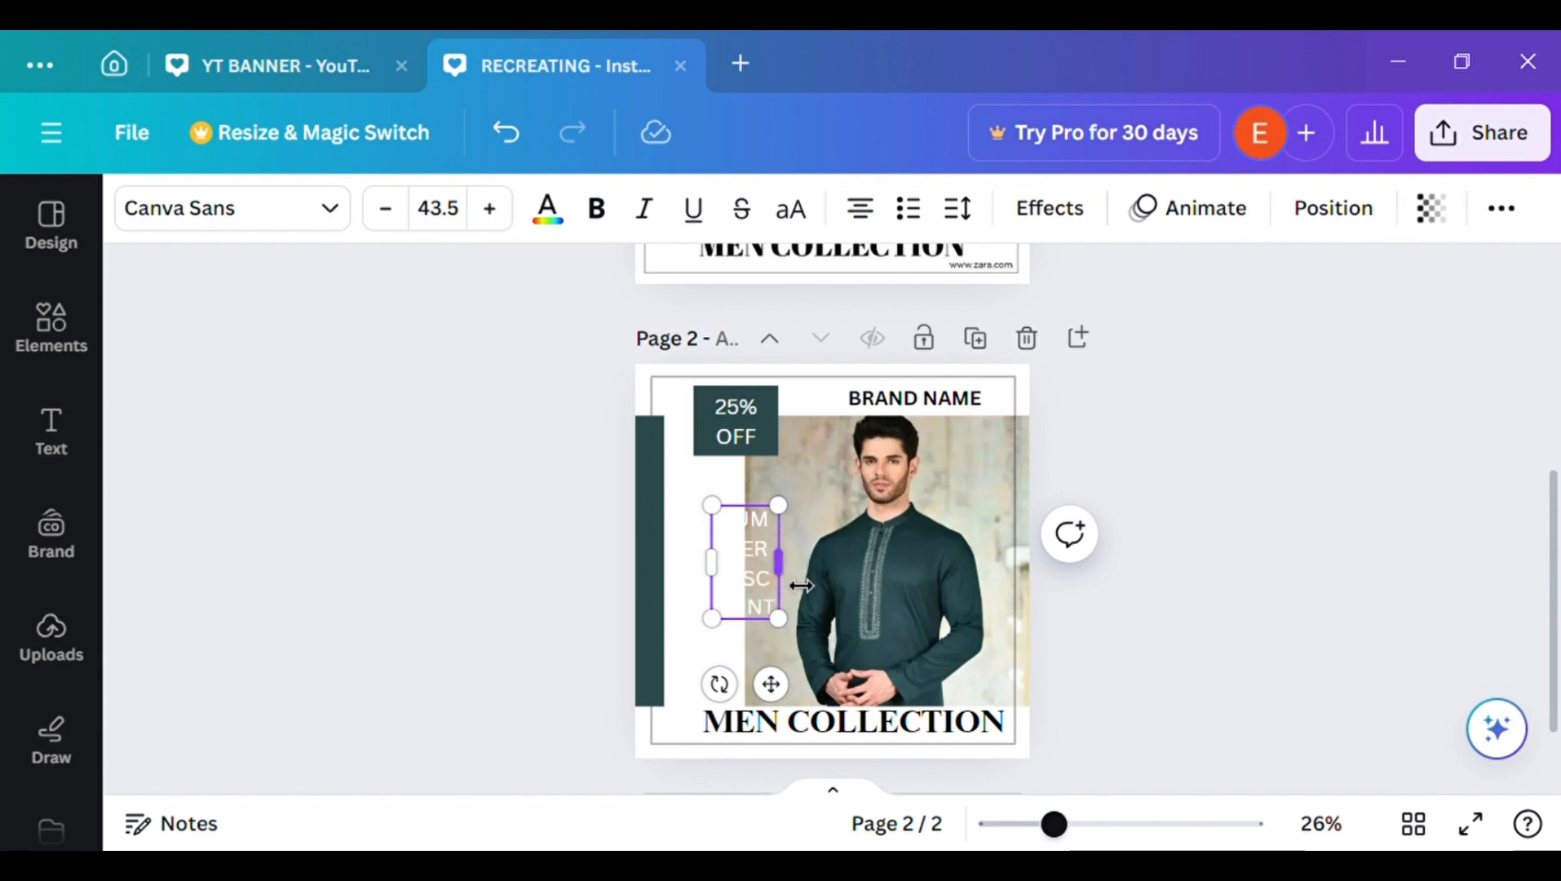
pyautogui.moveTo(801, 585); pyautogui.dragTo(960, 596)
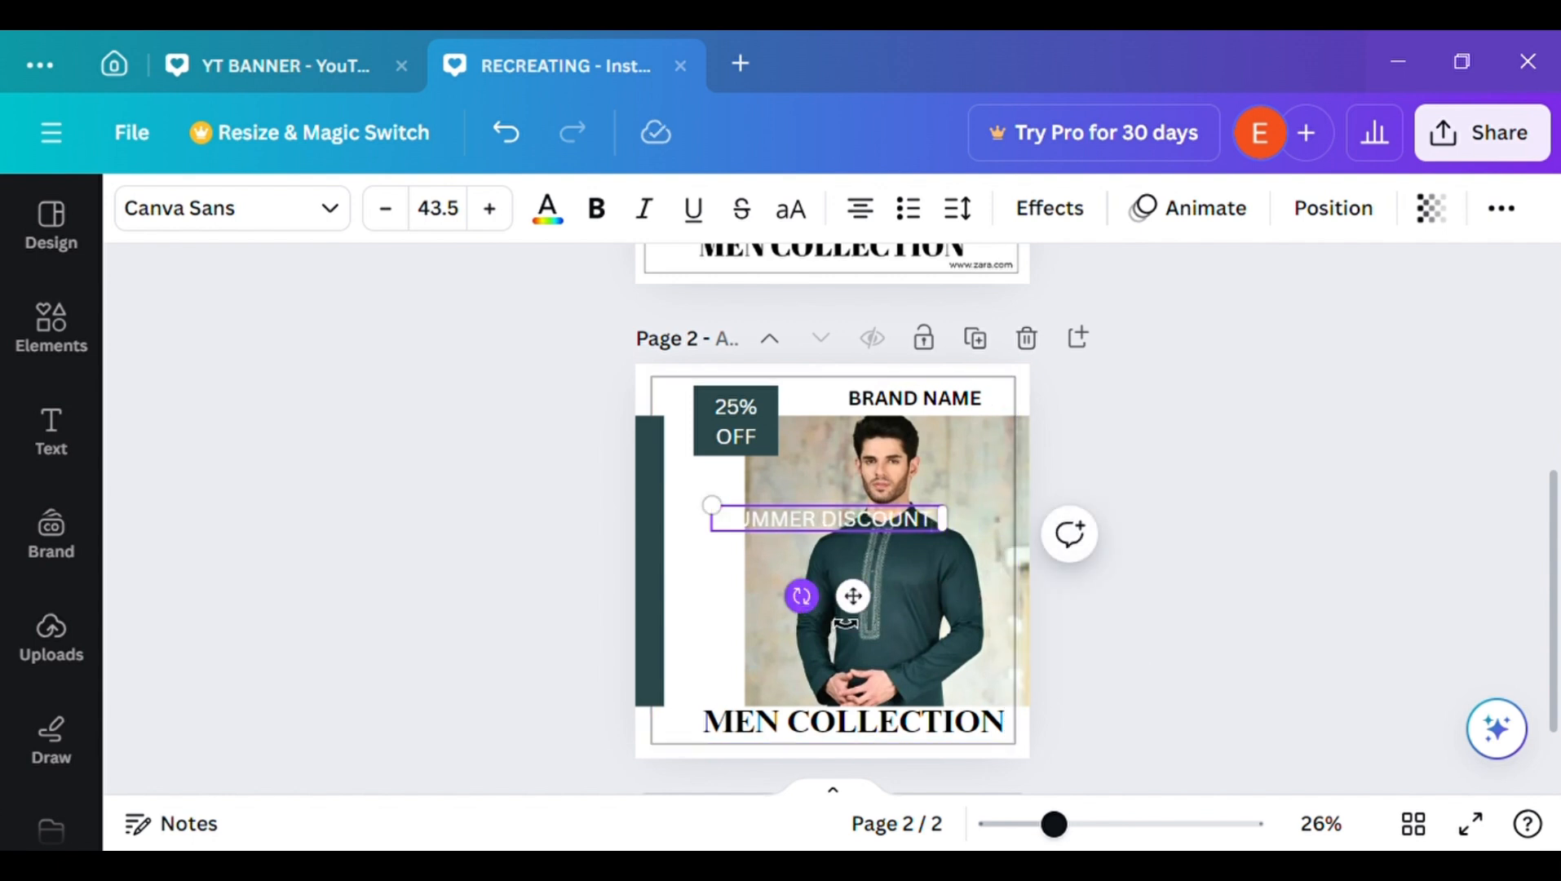
# - Rotate the SUMMER DISCOUNT text to read vertically upward and move it onto the teal side bar
pyautogui.moveTo(845, 624); pyautogui.dragTo(953, 563)
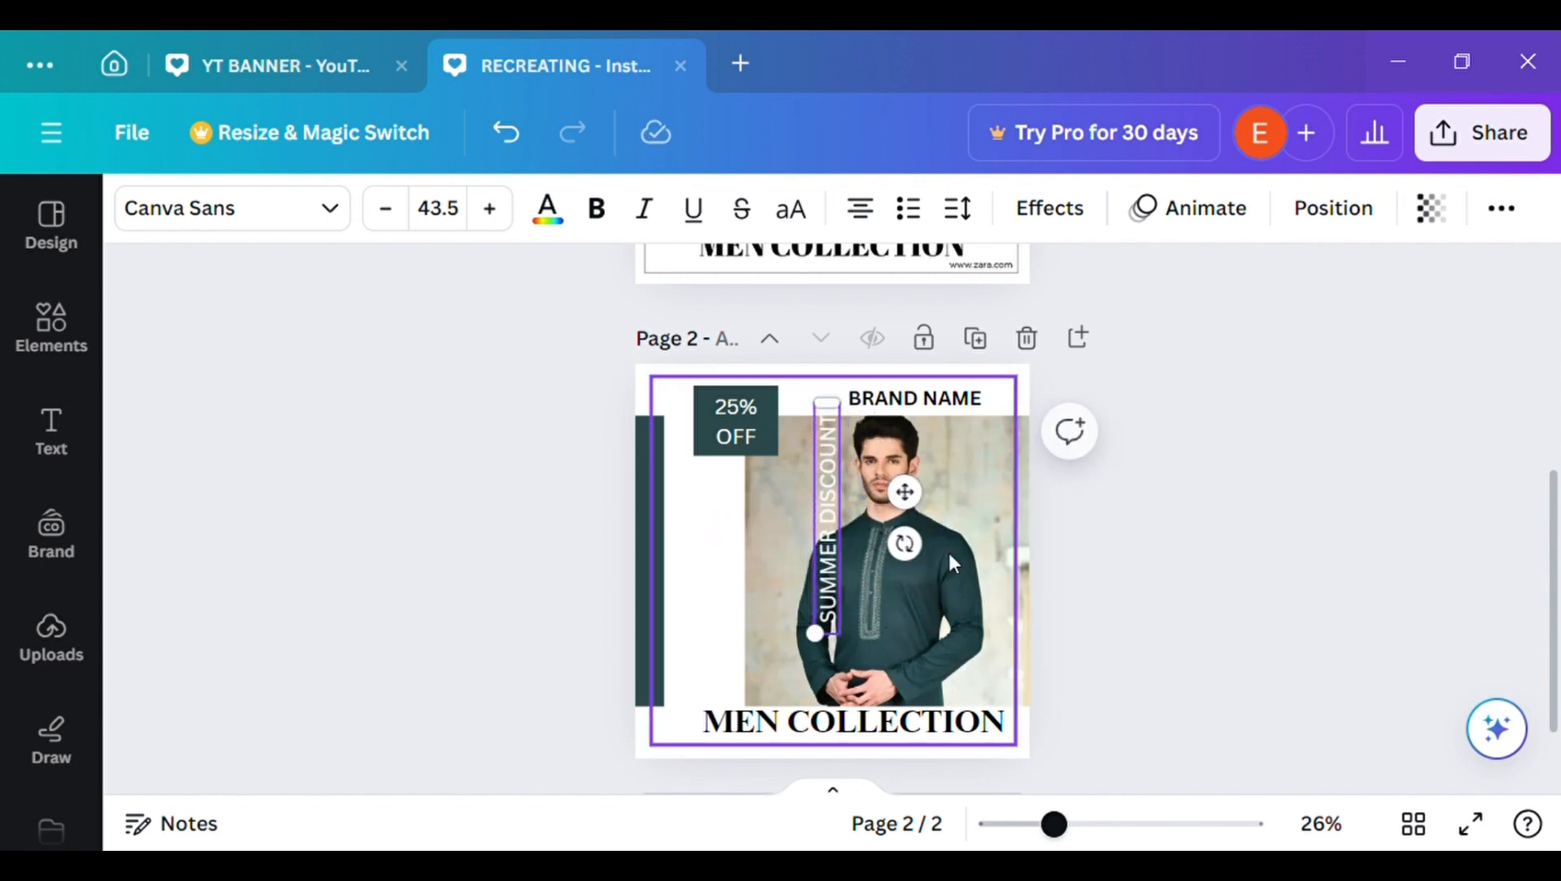
pyautogui.moveTo(867, 514); pyautogui.dragTo(739, 556)
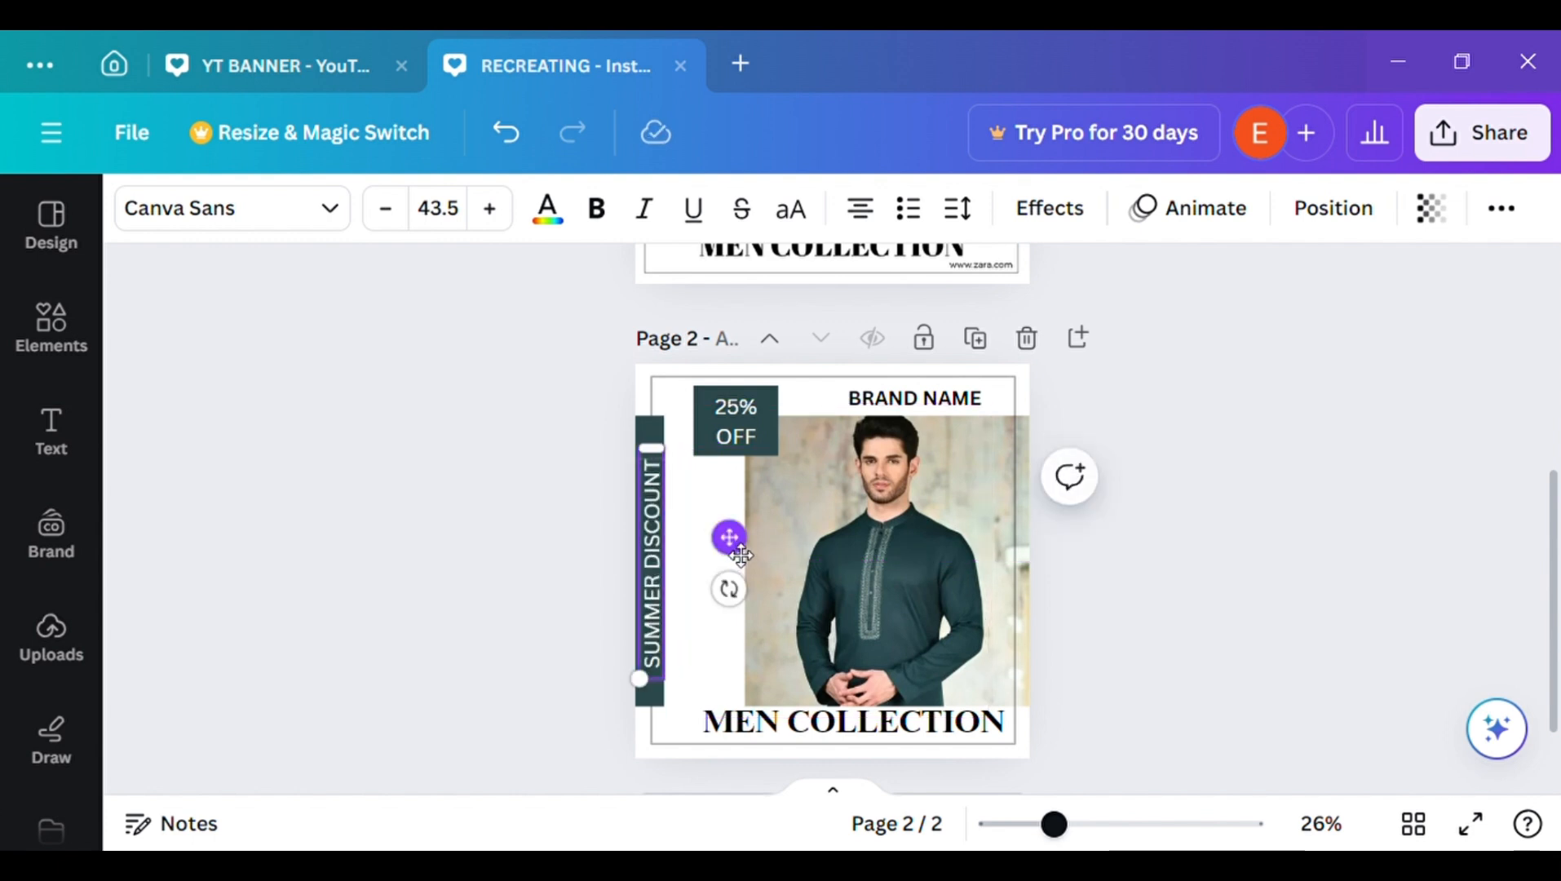
pyautogui.click(1393, 663)
pyautogui.moveTo(1558, 622); pyautogui.dragTo(1557, 669)
# - Shrink the SUMMER DISCOUNT text to size 32.2 and centre it within the teal side bar
pyautogui.click(658, 478)
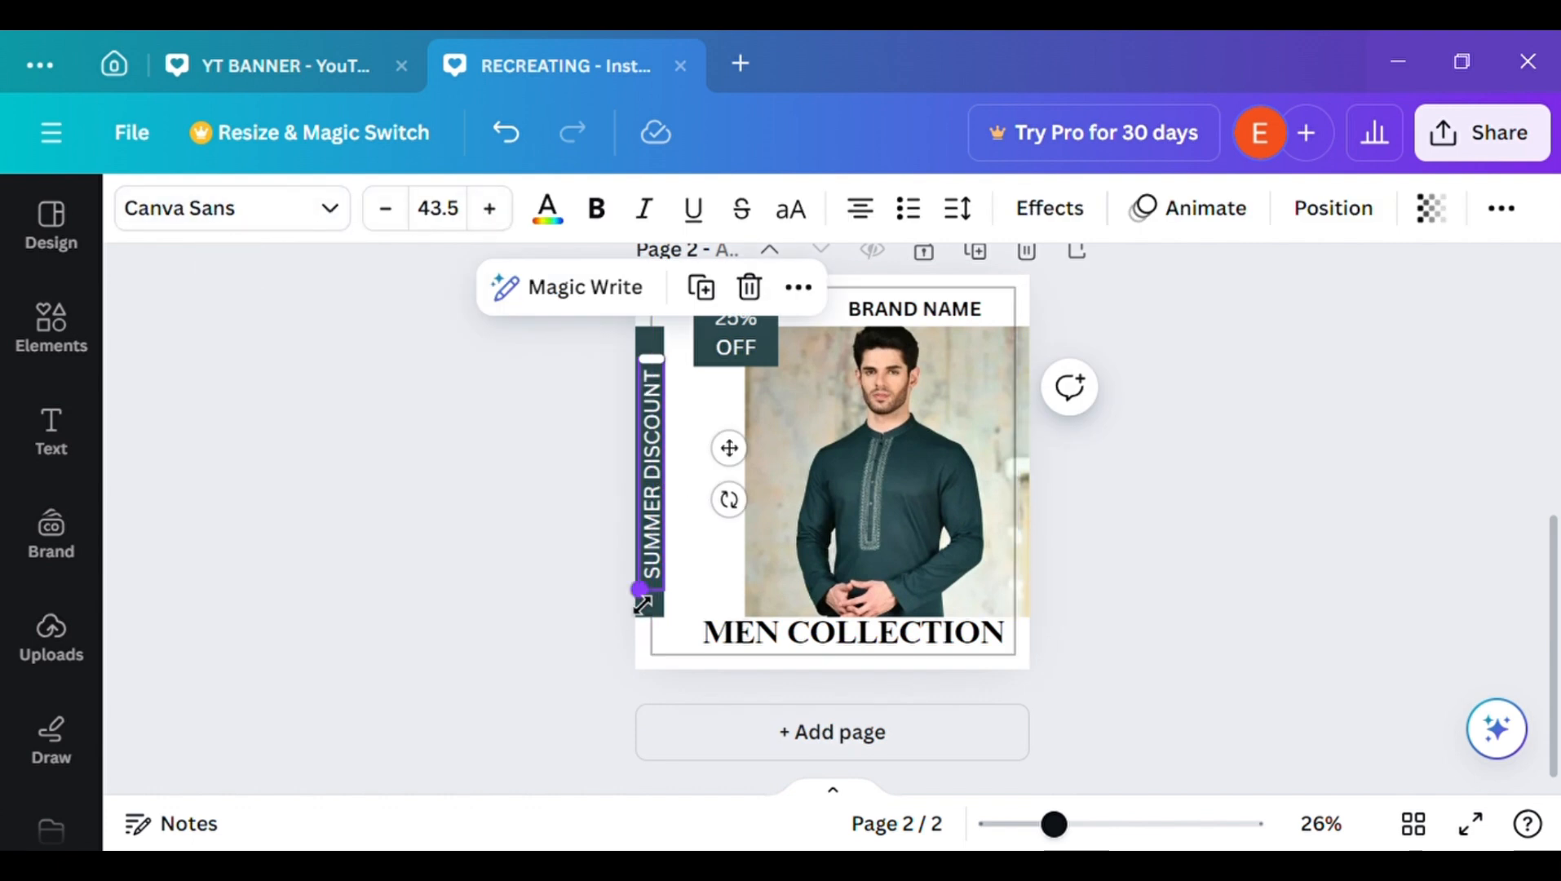
pyautogui.moveTo(652, 606); pyautogui.dragTo(660, 547)
pyautogui.moveTo(730, 419)
pyautogui.mouseDown()
pyautogui.moveTo(744, 449)
pyautogui.moveTo(724, 443)
pyautogui.mouseUp()
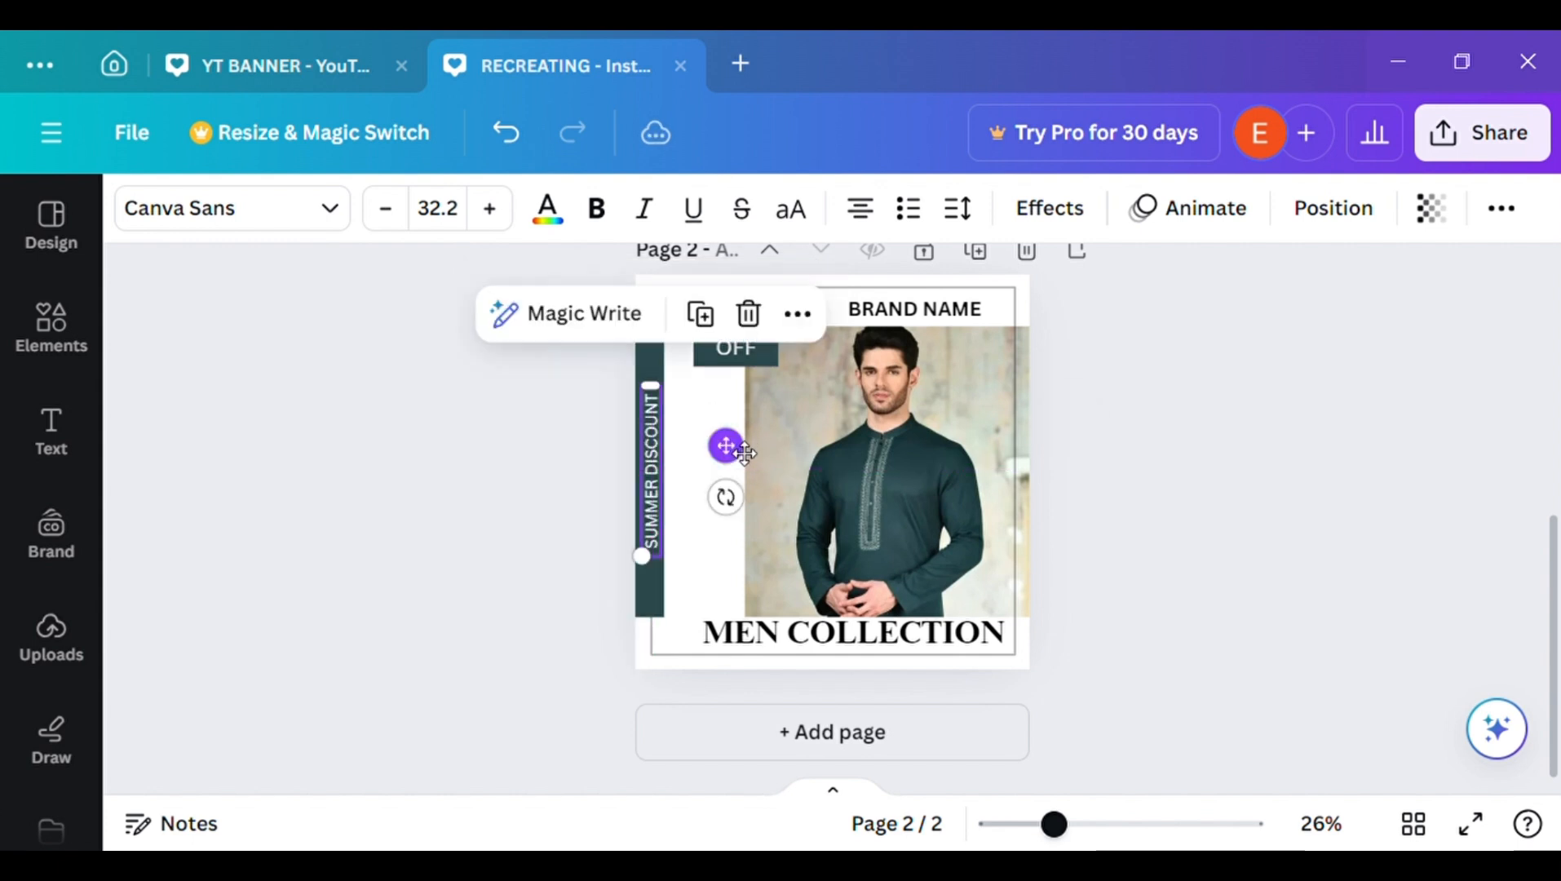
pyautogui.click(571, 500)
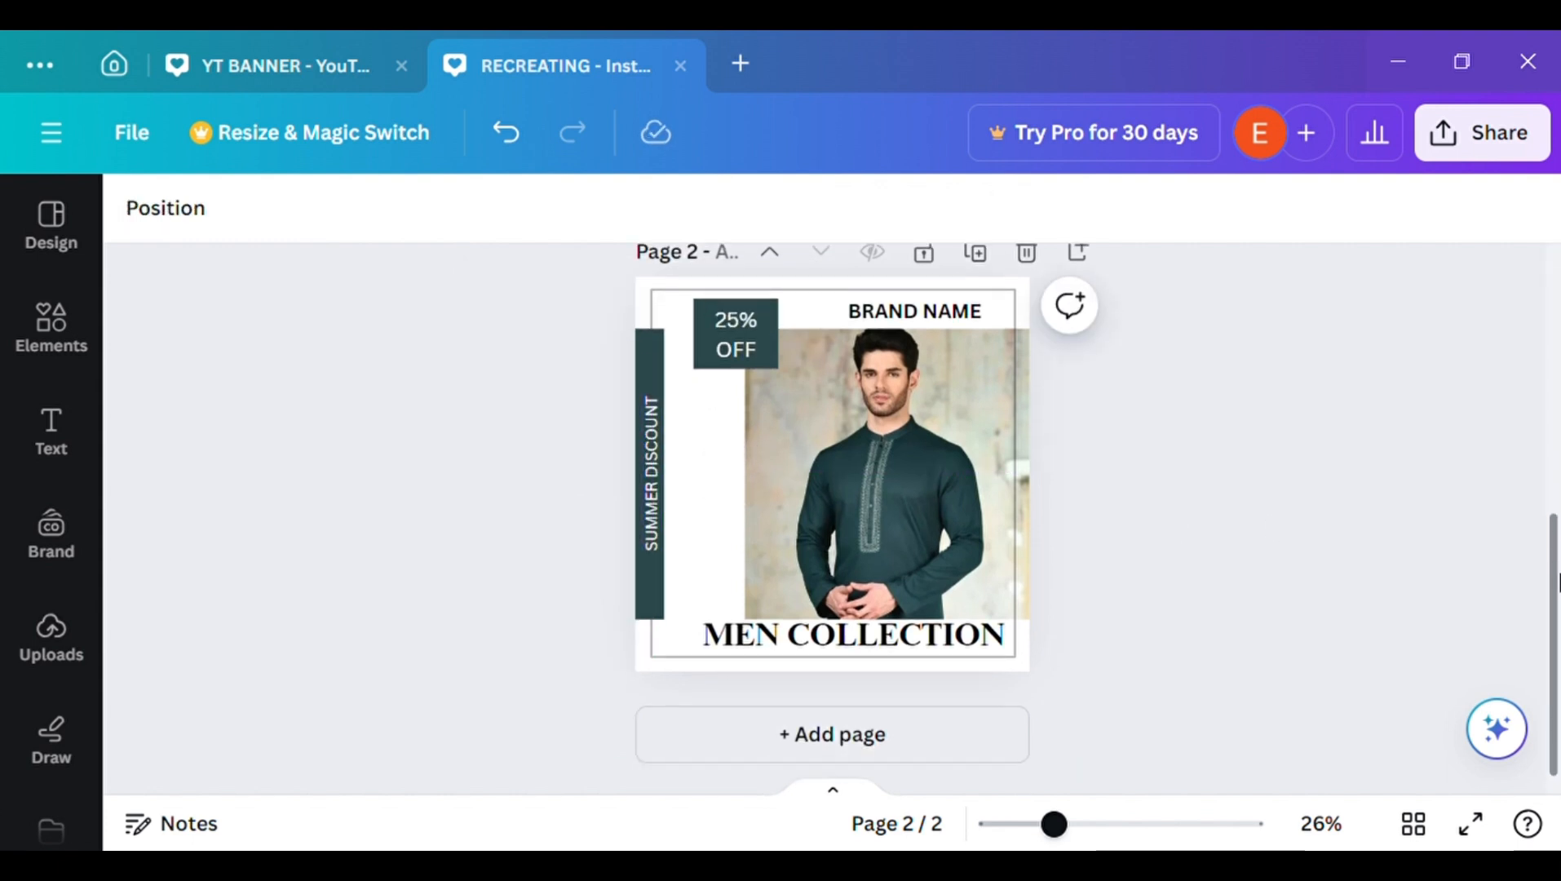
pyautogui.click(942, 311)
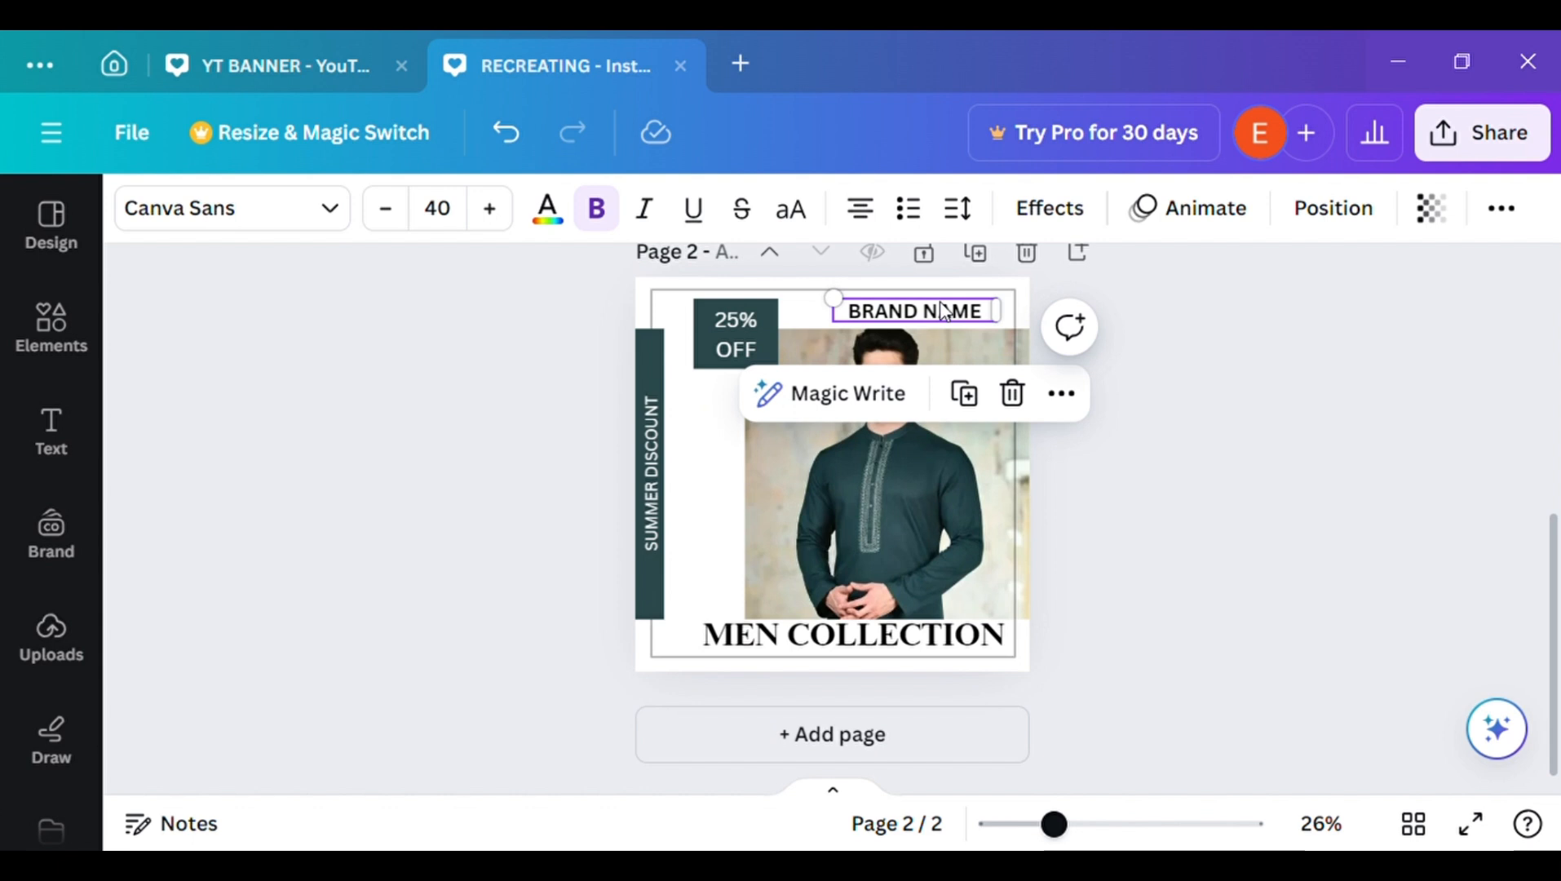
pyautogui.click(971, 411)
pyautogui.moveTo(968, 313); pyautogui.dragTo(960, 598)
pyautogui.doubleClick(960, 598)
pyautogui.press('BackSpace')
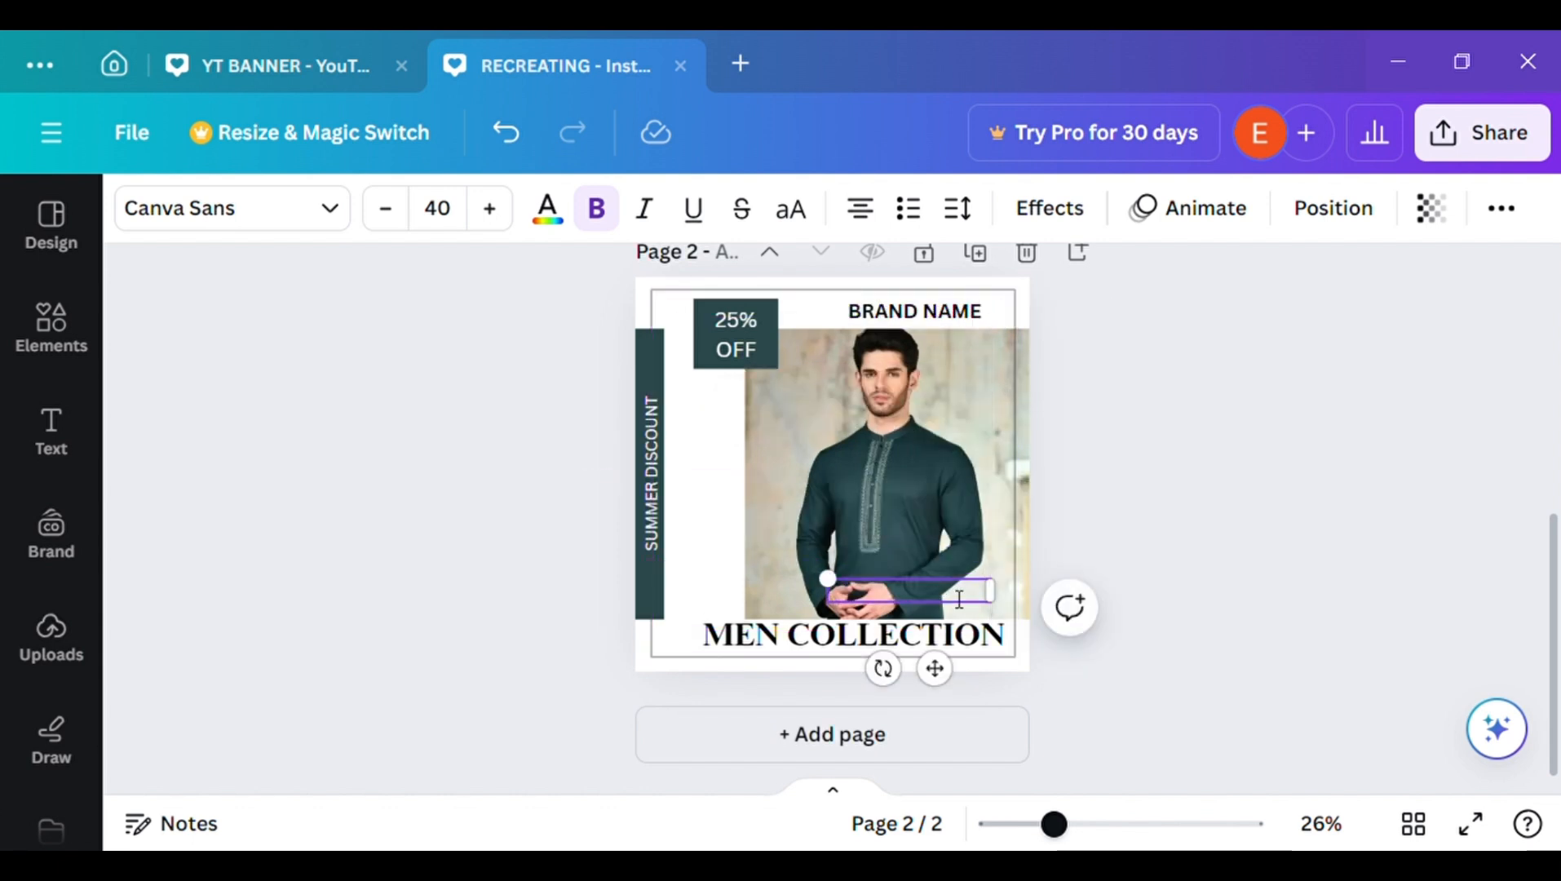
pyautogui.write('WWW.WEB')
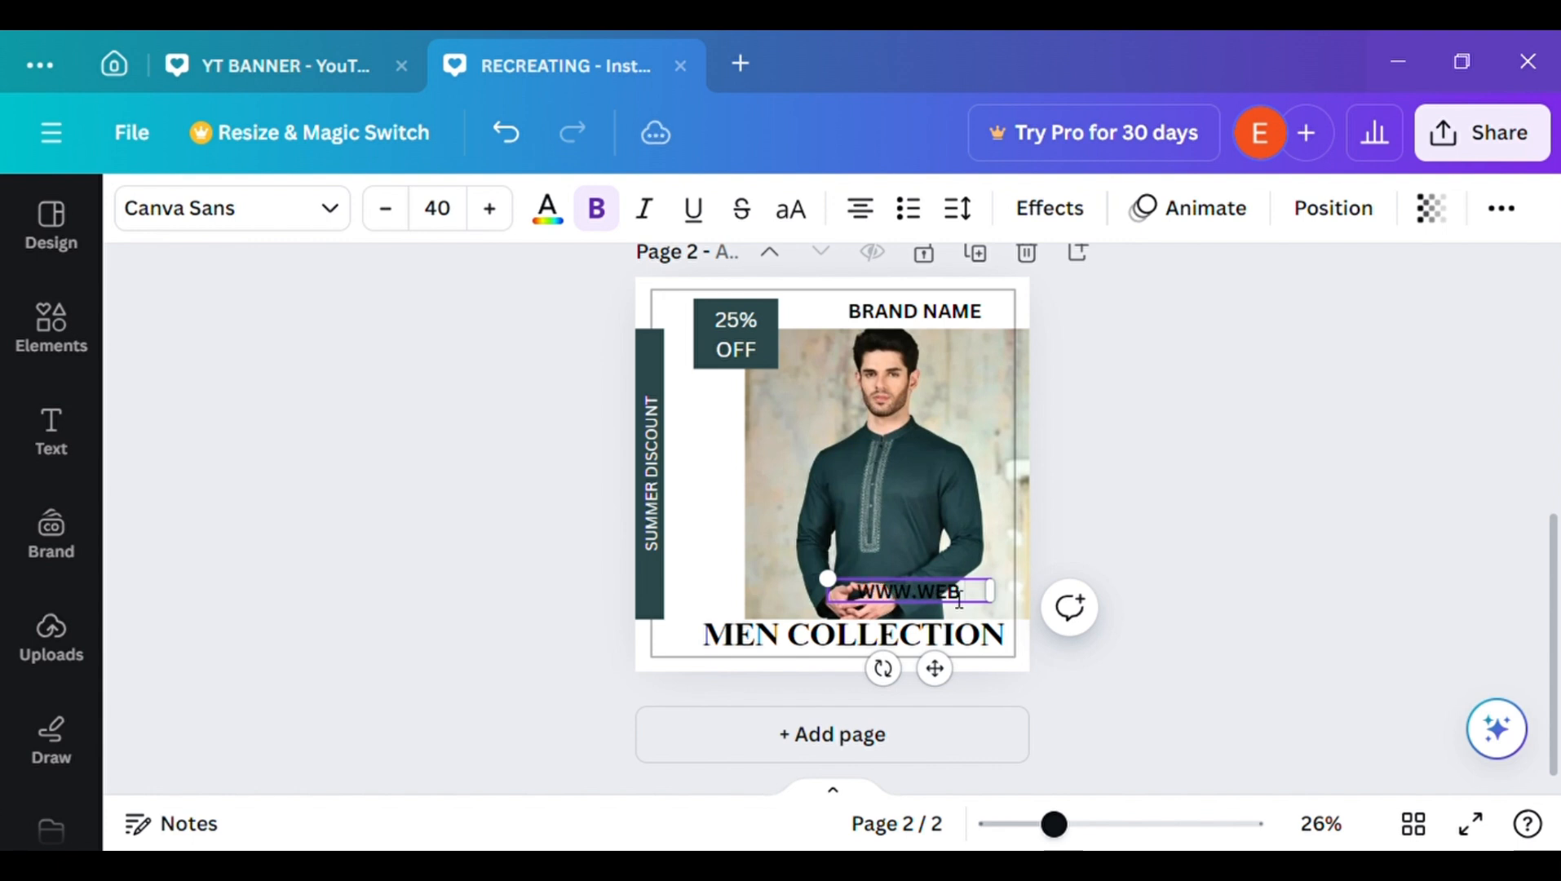
pyautogui.write('NAME')
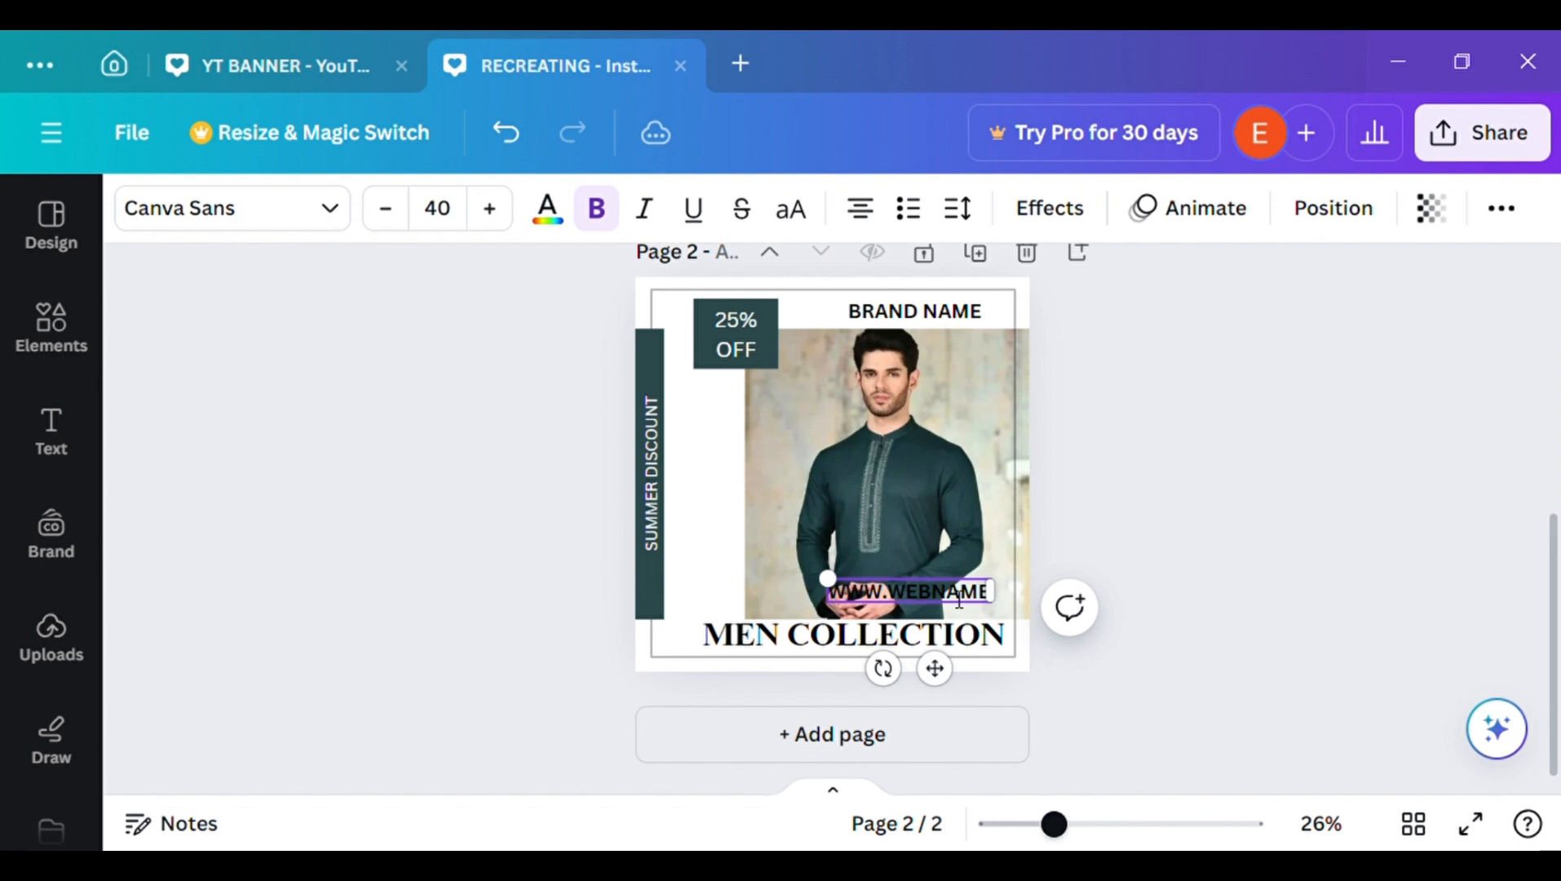
pyautogui.press('Return')
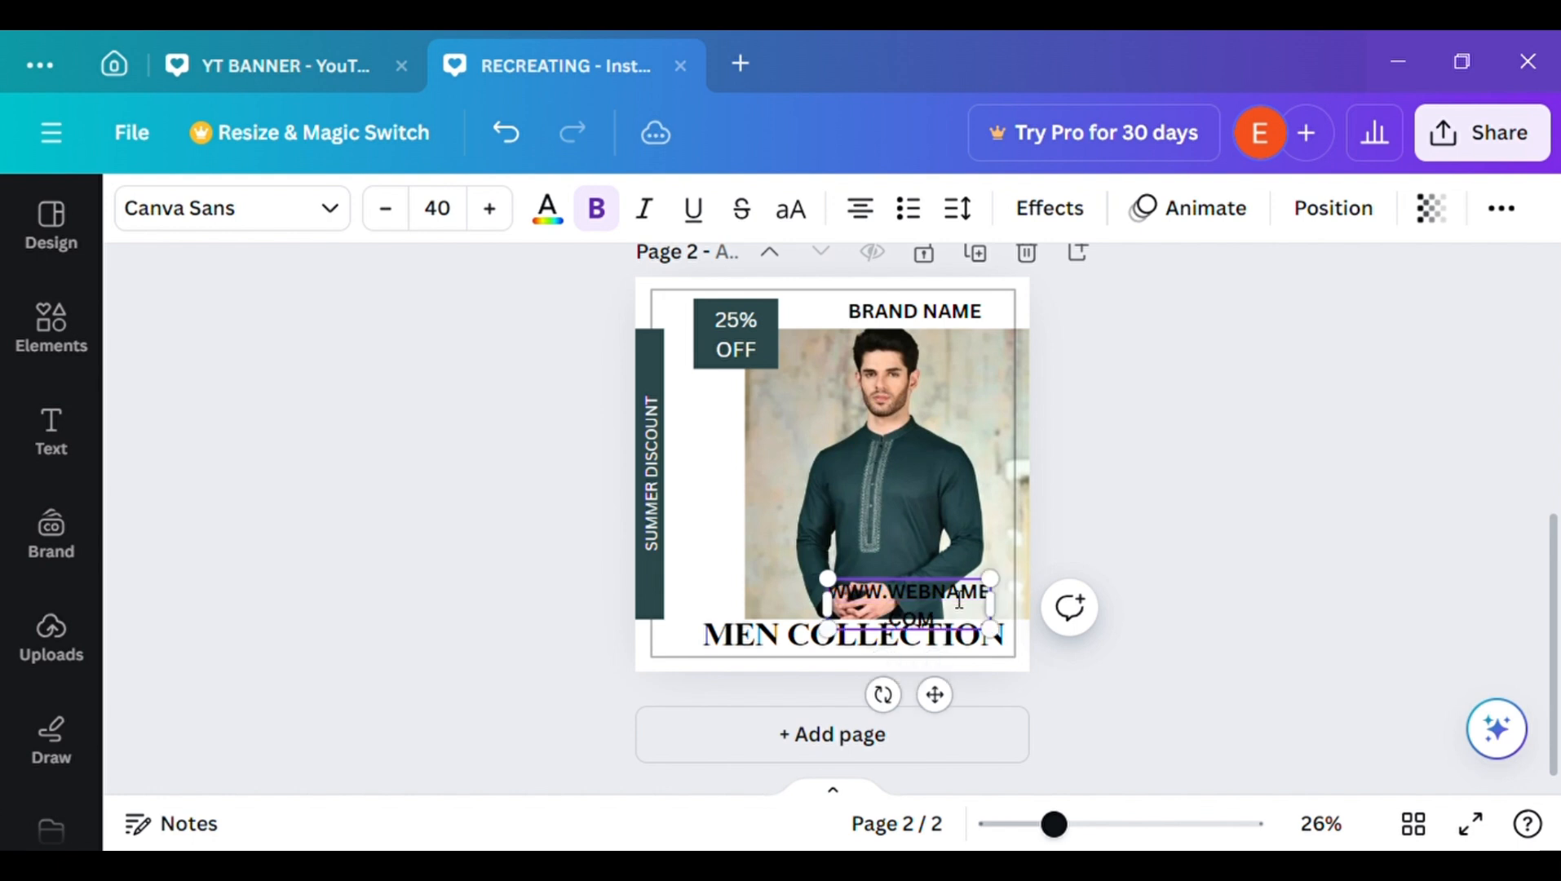
# - Shrink the website address to size 19.7 on one line and place it just below the frame's bottom-right corner
pyautogui.moveTo(1011, 616); pyautogui.dragTo(948, 619)
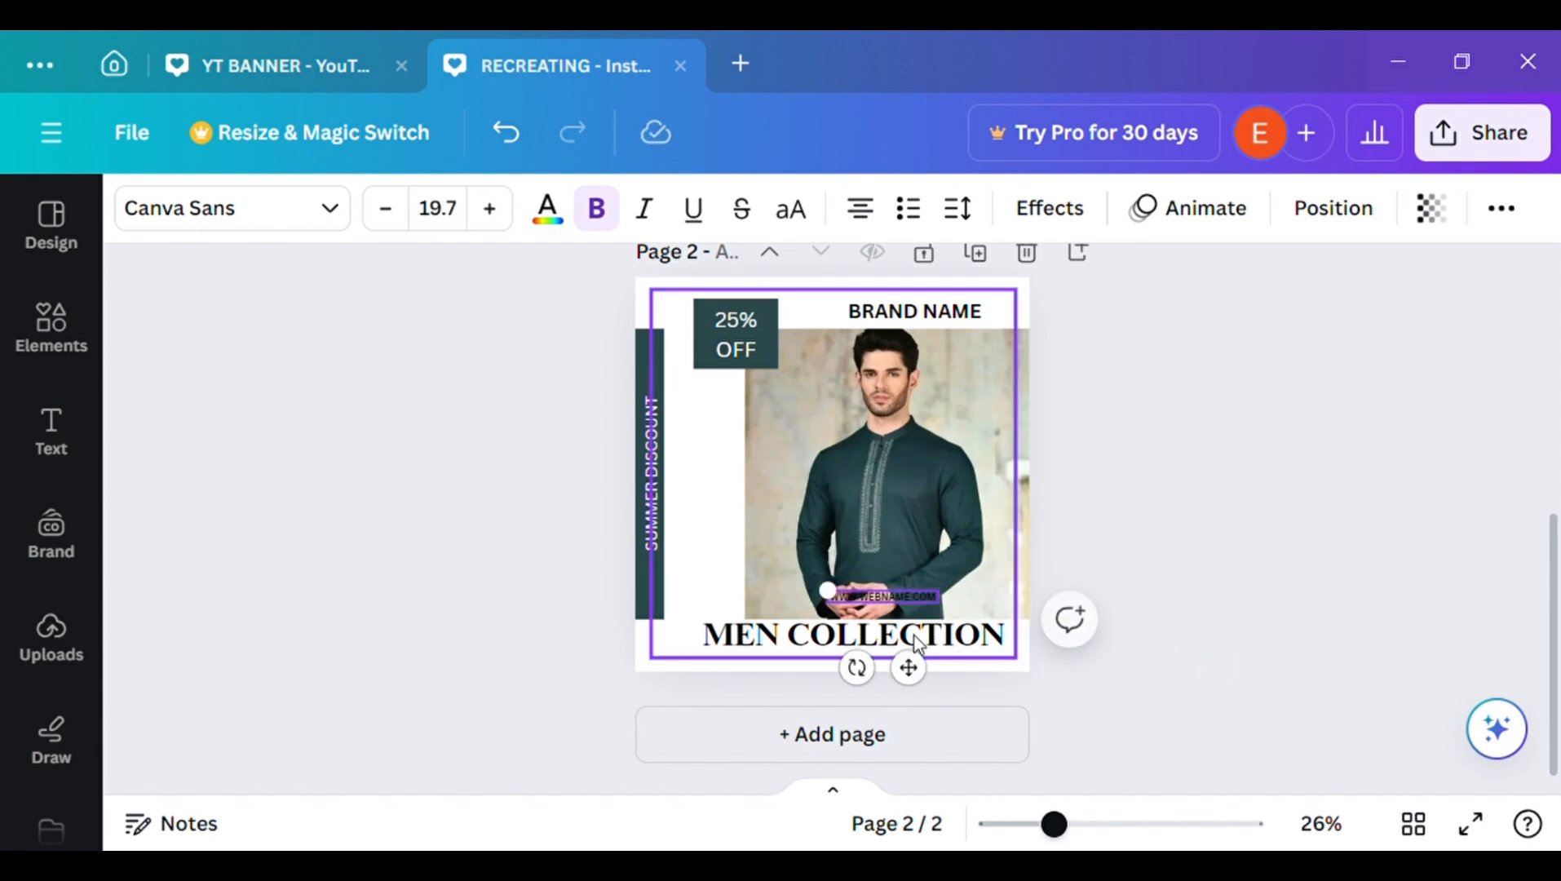
pyautogui.moveTo(974, 716); pyautogui.dragTo(1000, 746)
pyautogui.click(1130, 700)
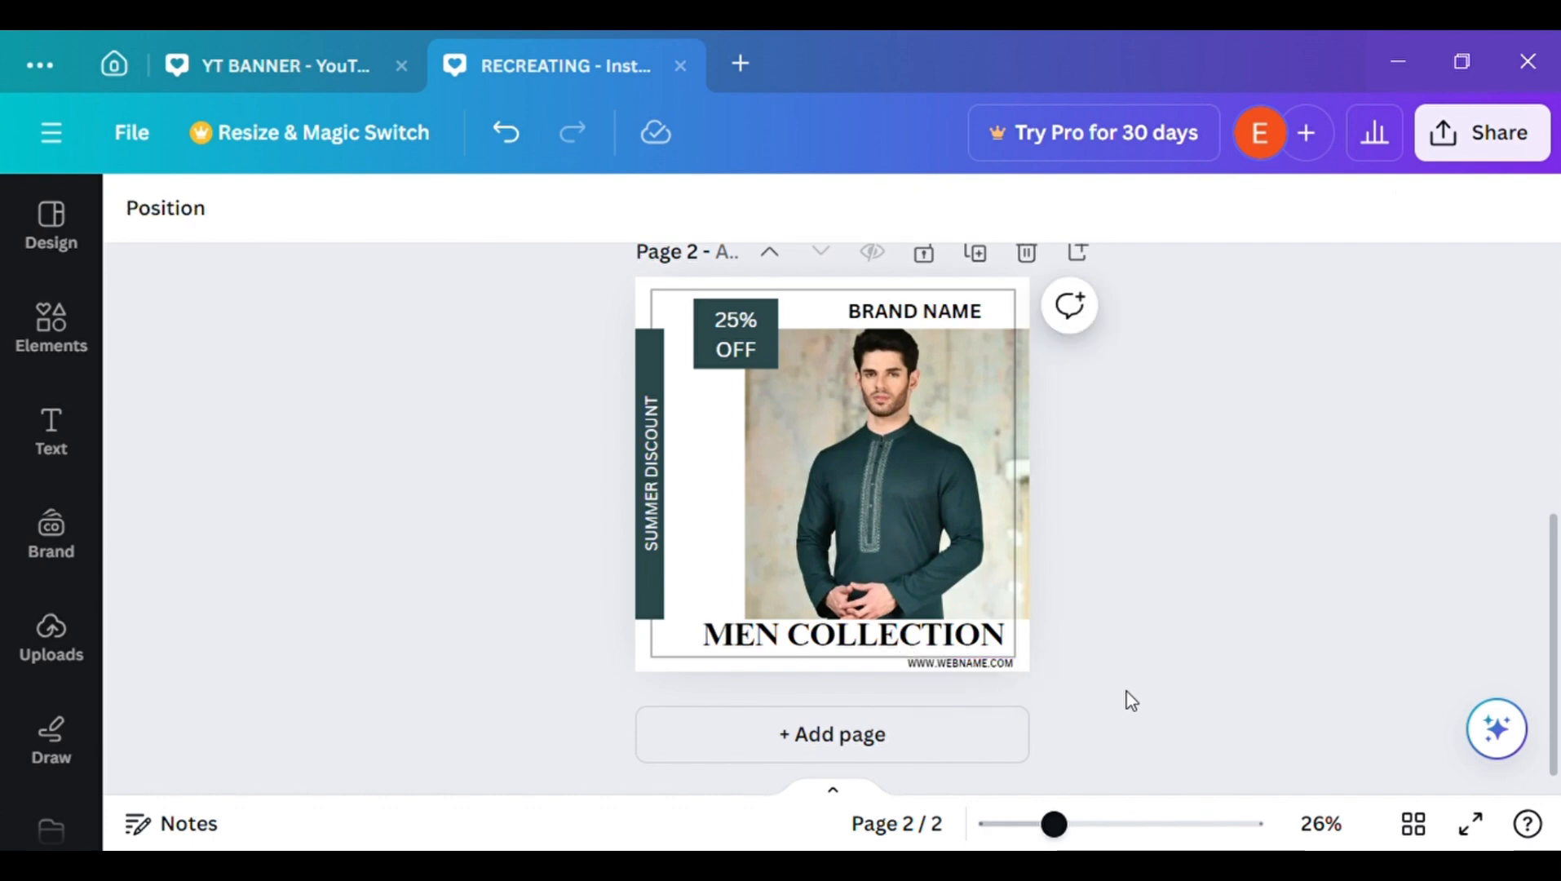
# - Examine the website address and its placement below the frame up close, and view the whole of page 2 again
pyautogui.moveTo(1060, 820); pyautogui.dragTo(1115, 822)
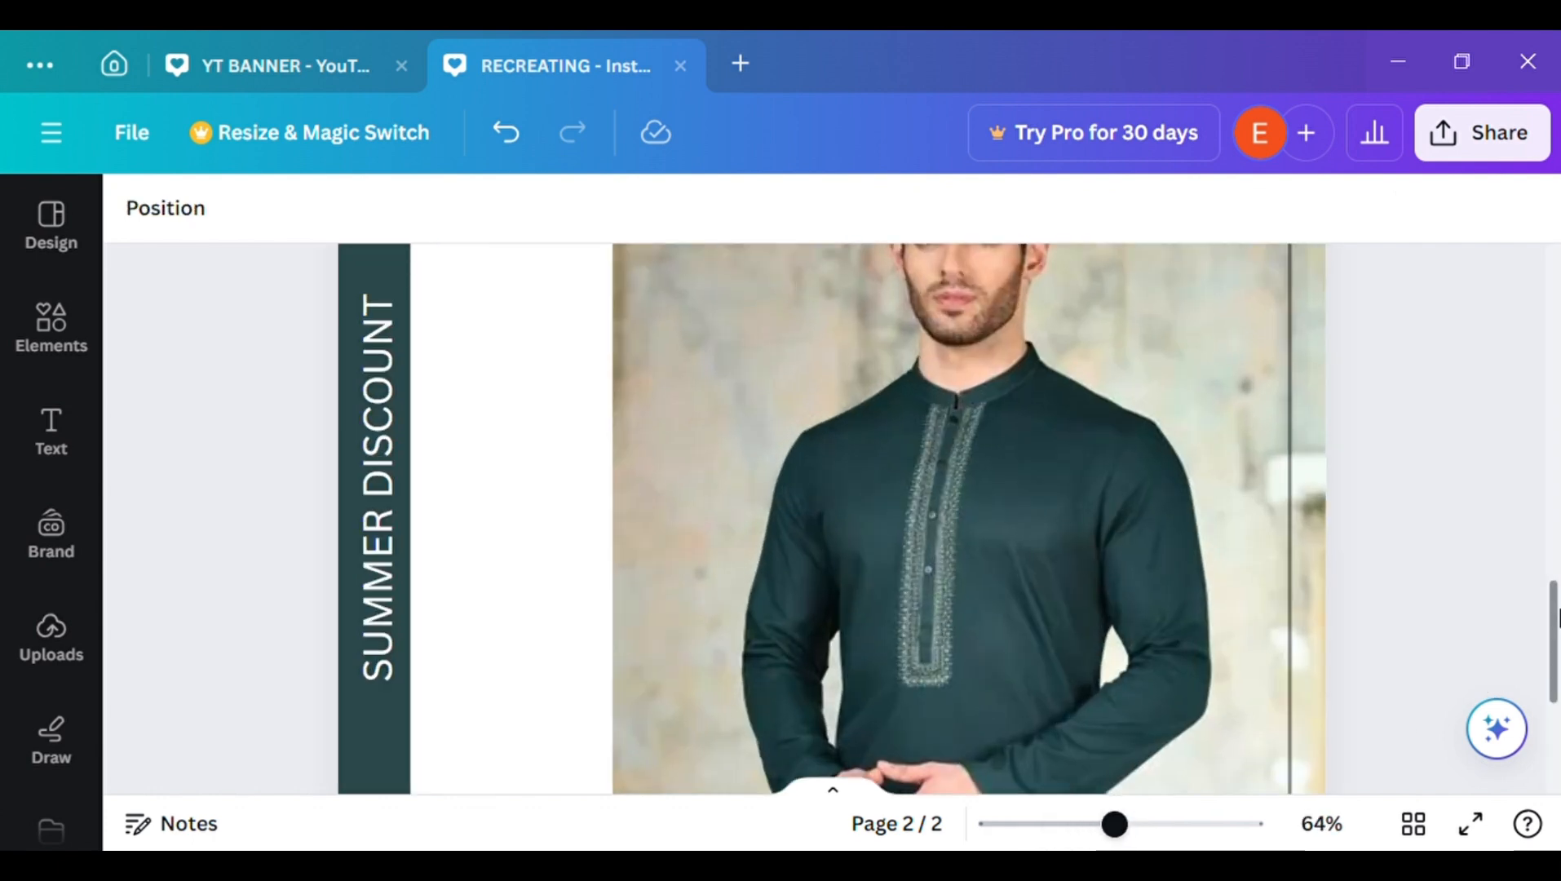
pyautogui.moveTo(1554, 628); pyautogui.dragTo(1558, 706)
pyautogui.click(1244, 649)
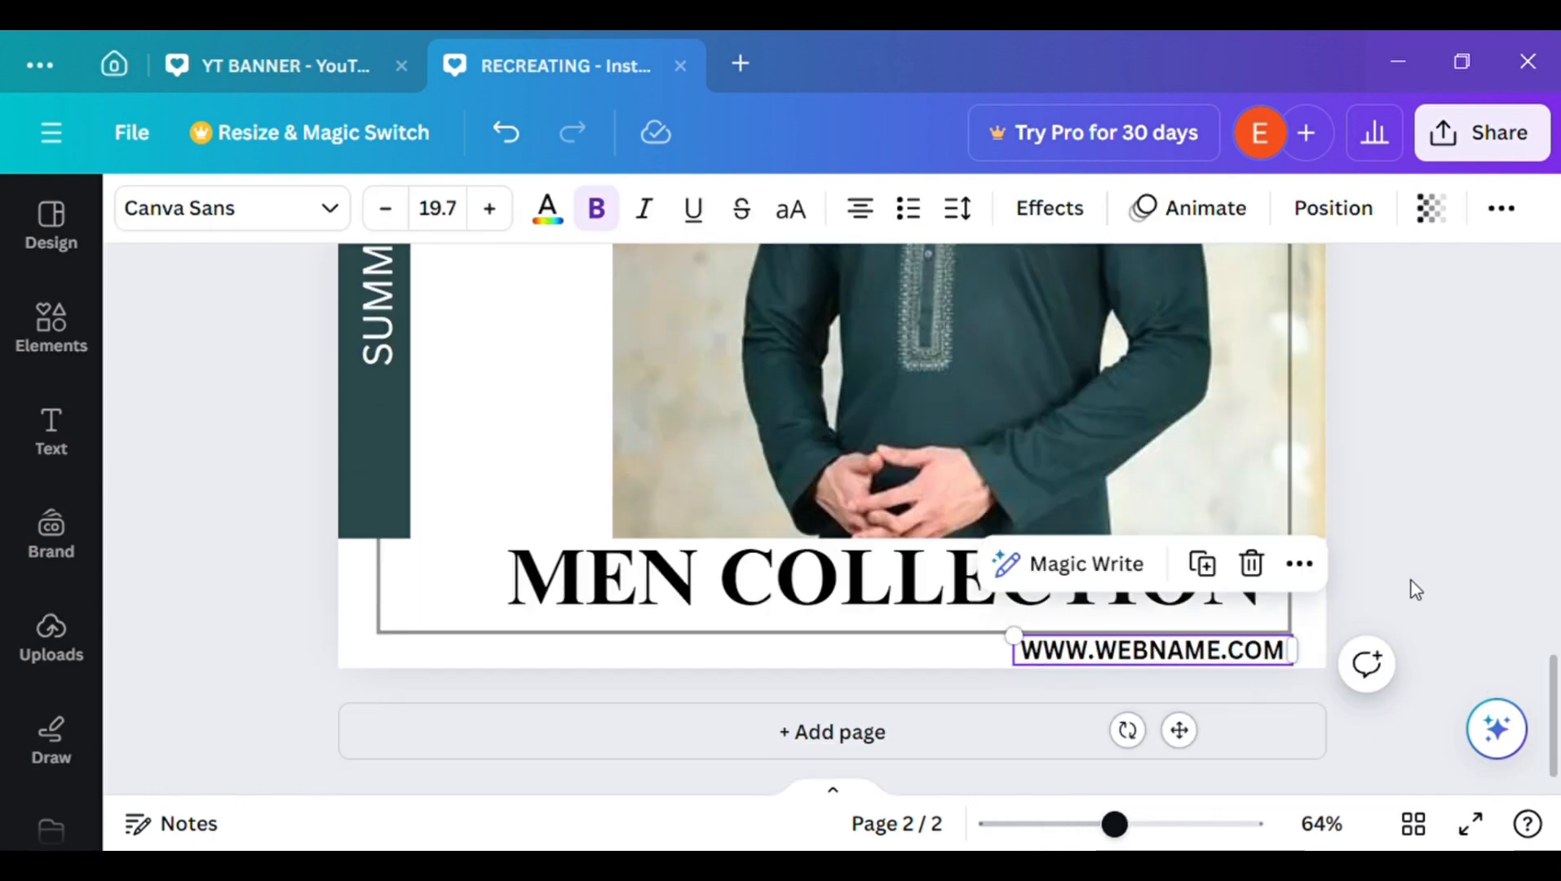
pyautogui.click(1415, 589)
pyautogui.moveTo(1129, 825); pyautogui.dragTo(1089, 812)
pyautogui.moveTo(1554, 640); pyautogui.dragTo(1542, 677)
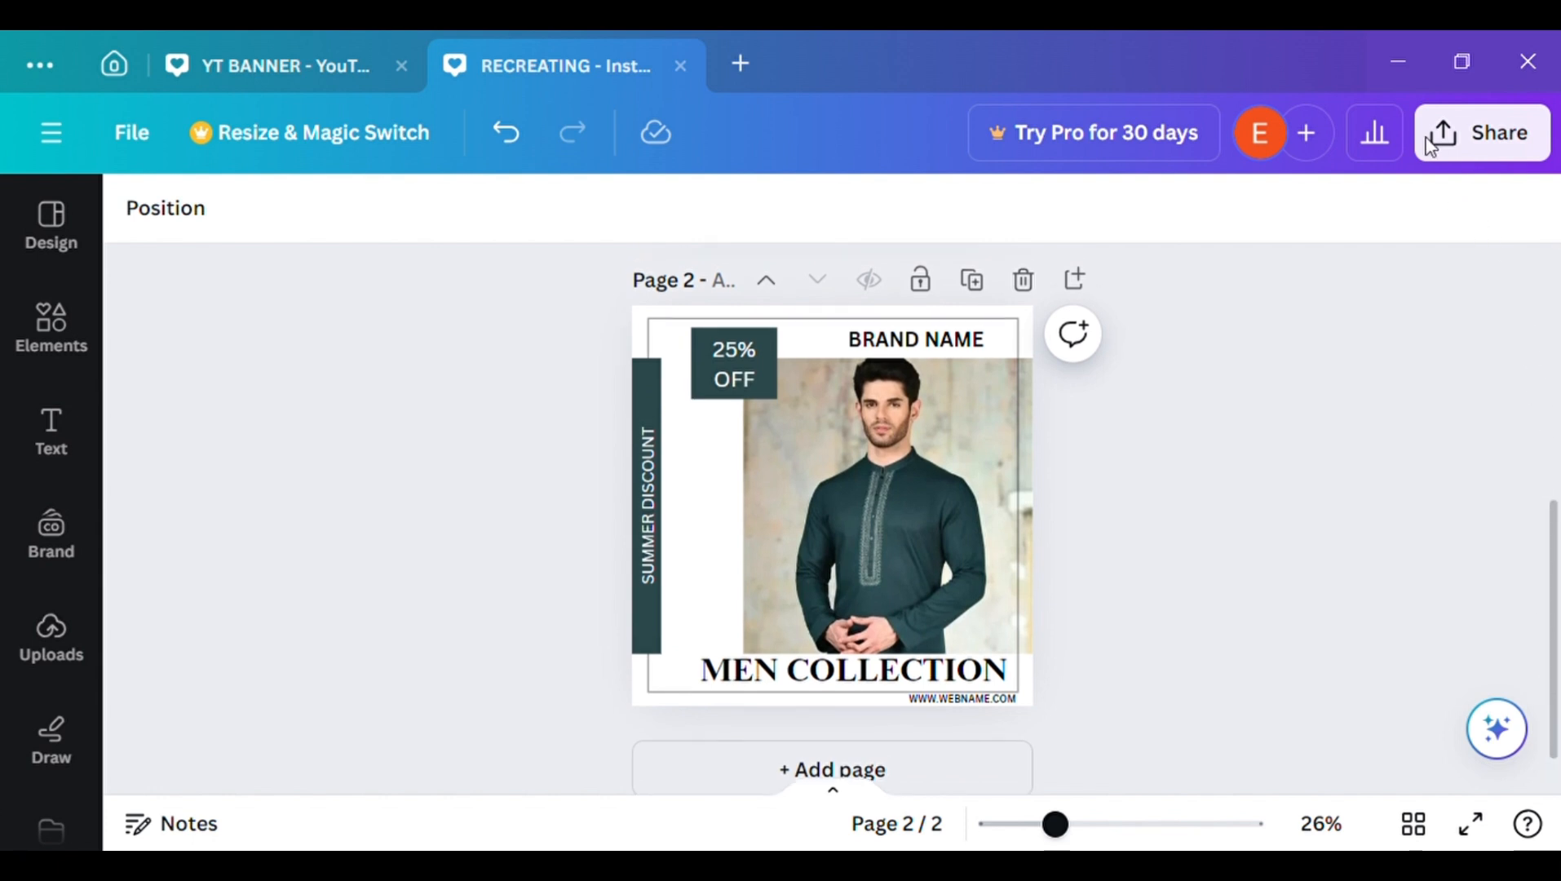